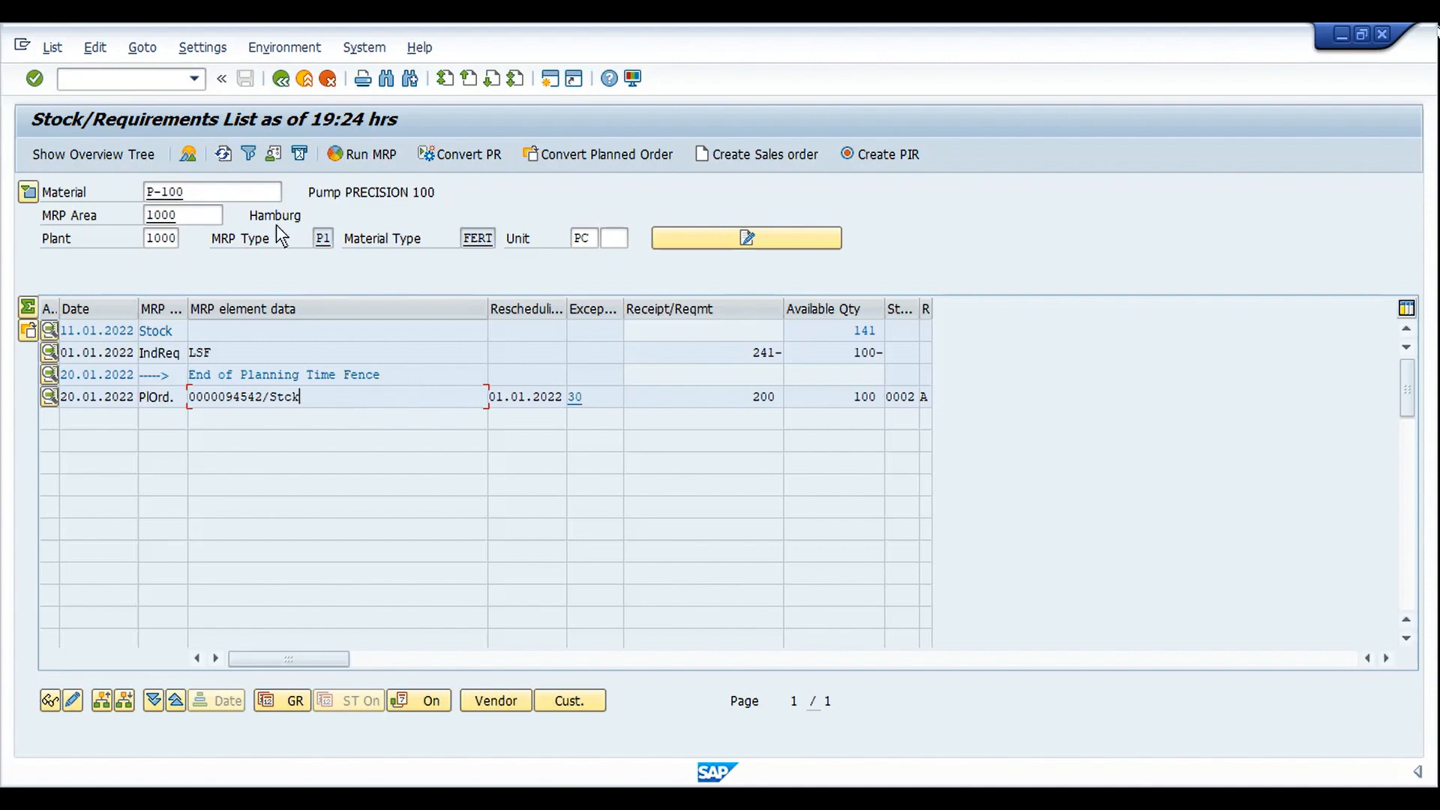
Switch to the Change Material session and start transaction CK11N there
click(240, 191)
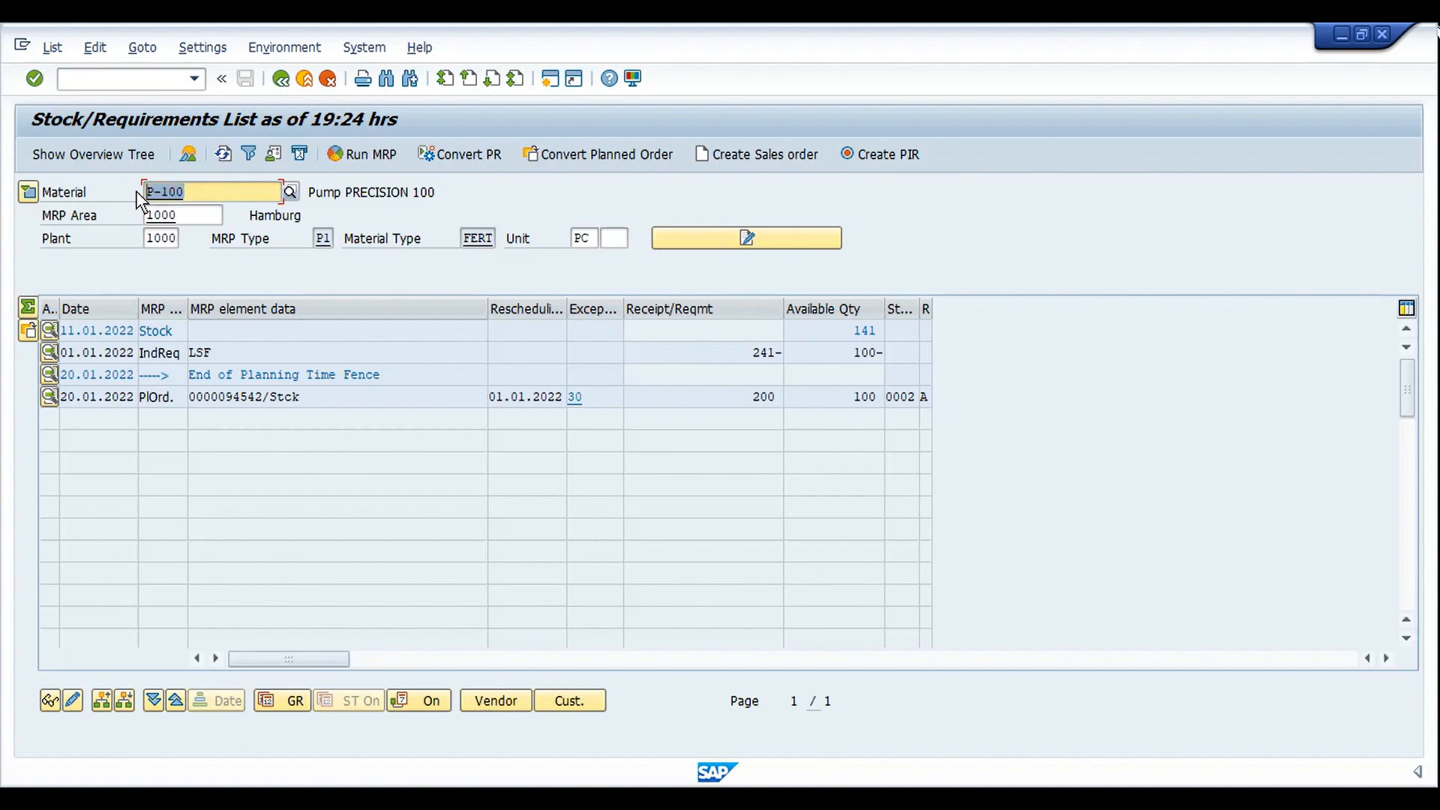
click(542, 798)
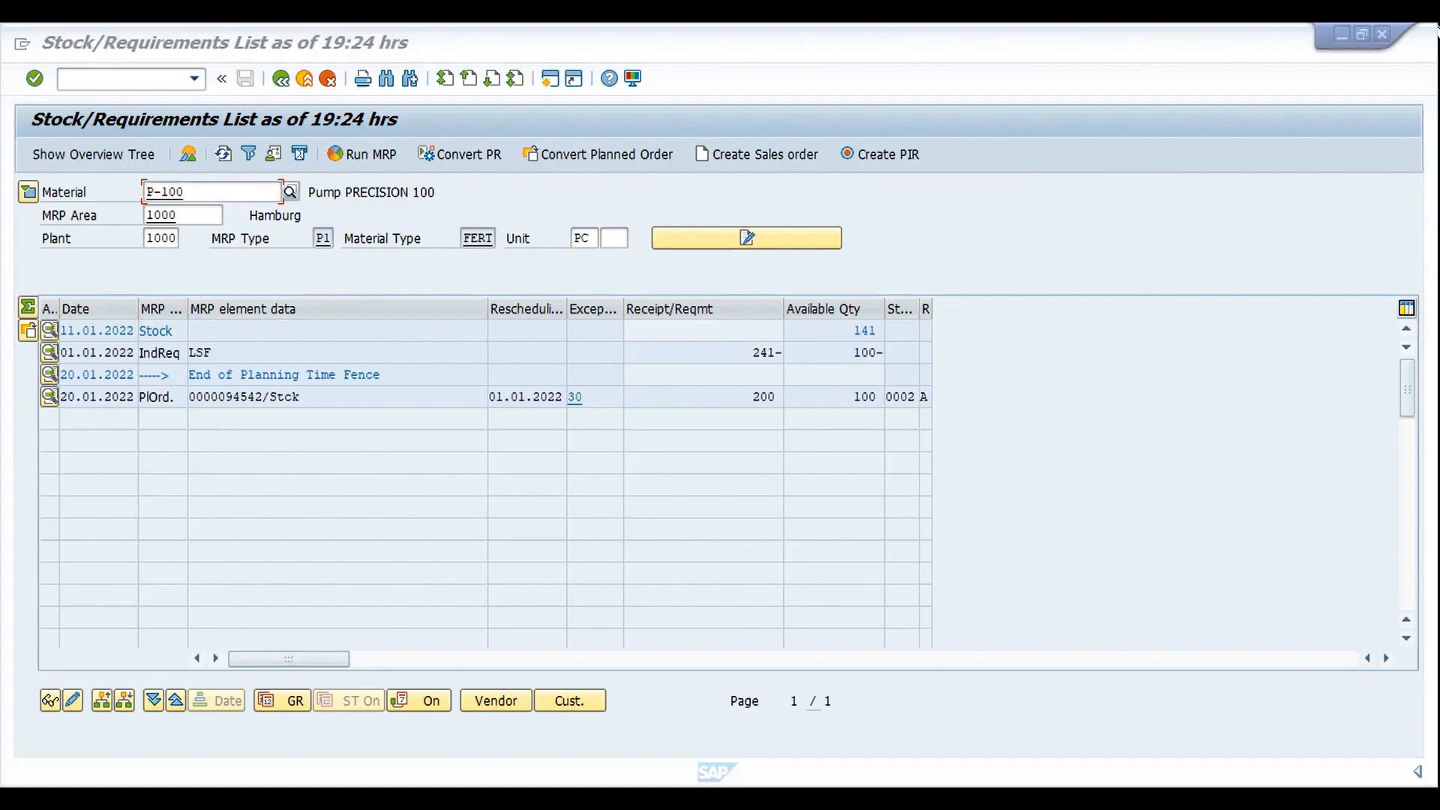
click(508, 708)
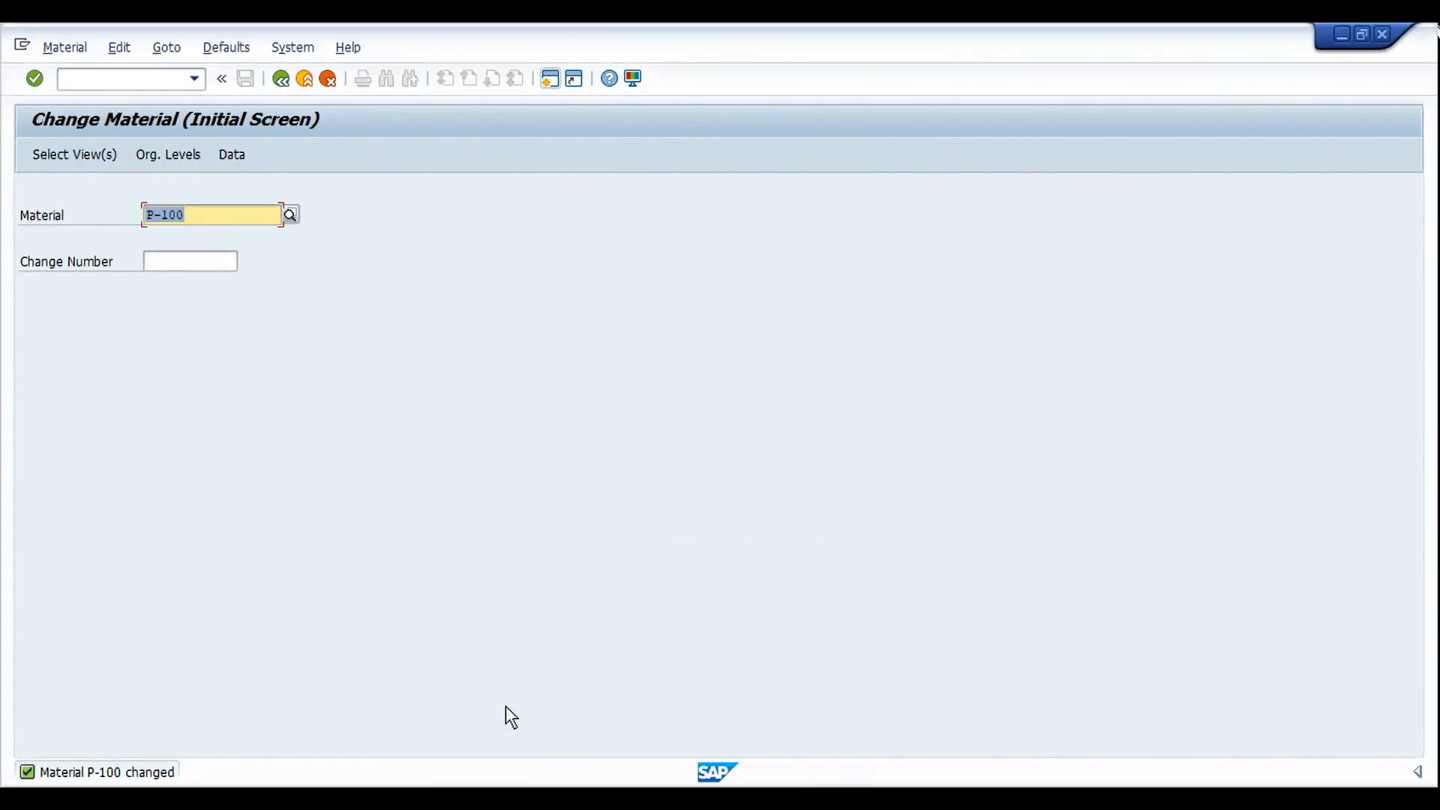
key(ctrl+slash)
text(/n)
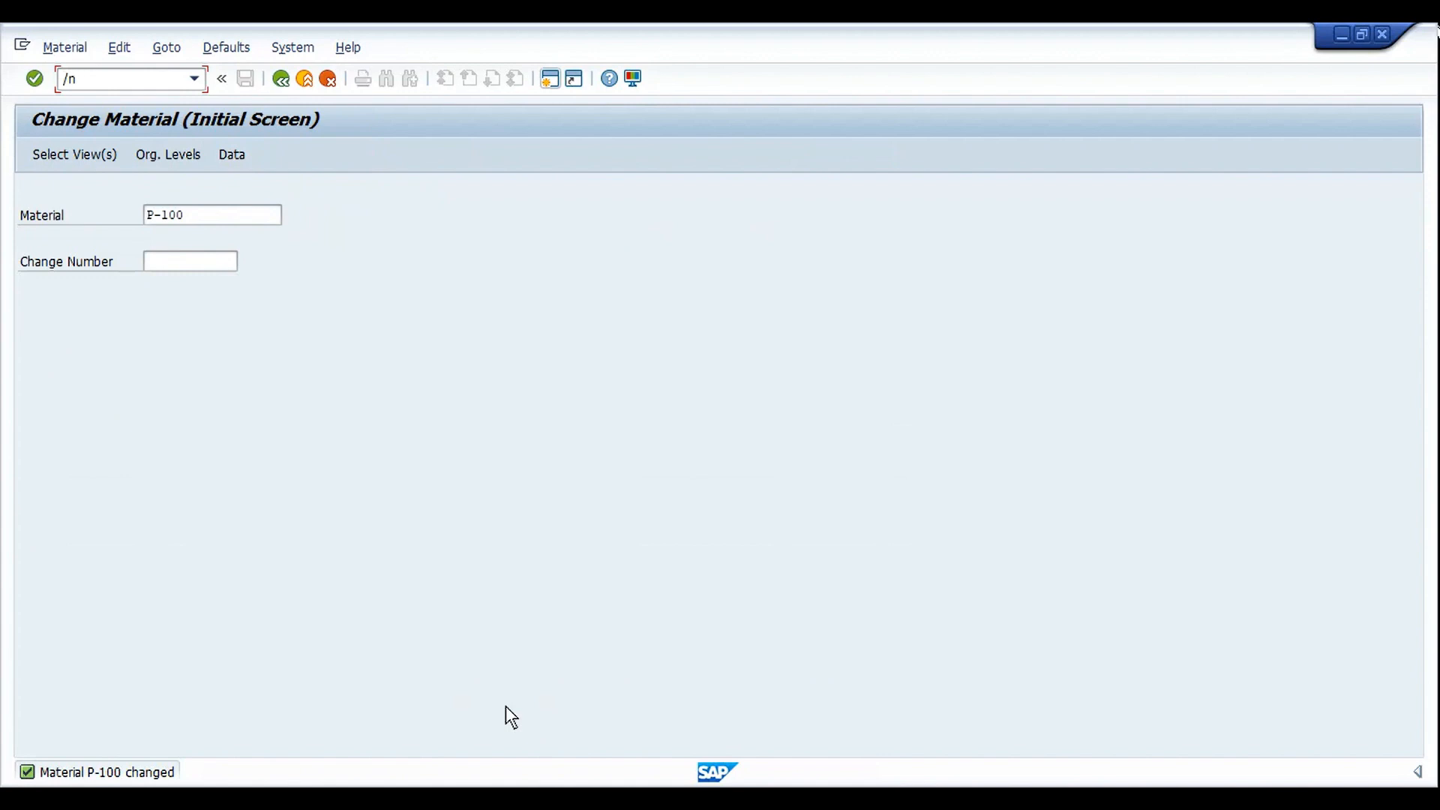
text(ck11n)
key(Return)
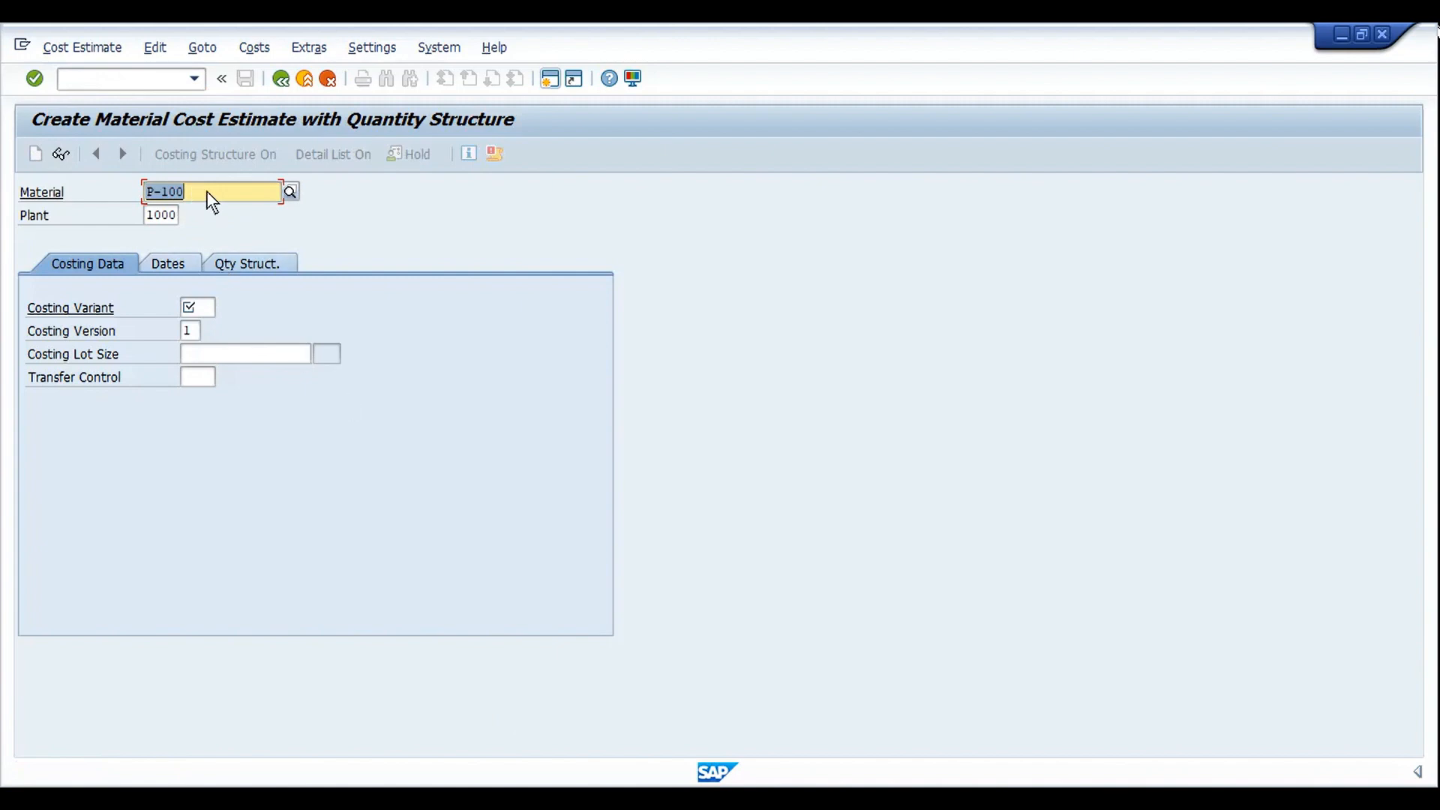
Create the cost estimate for material P-100 in plant 1000 with costing variant PPC1, accepting the default dates
click(209, 300)
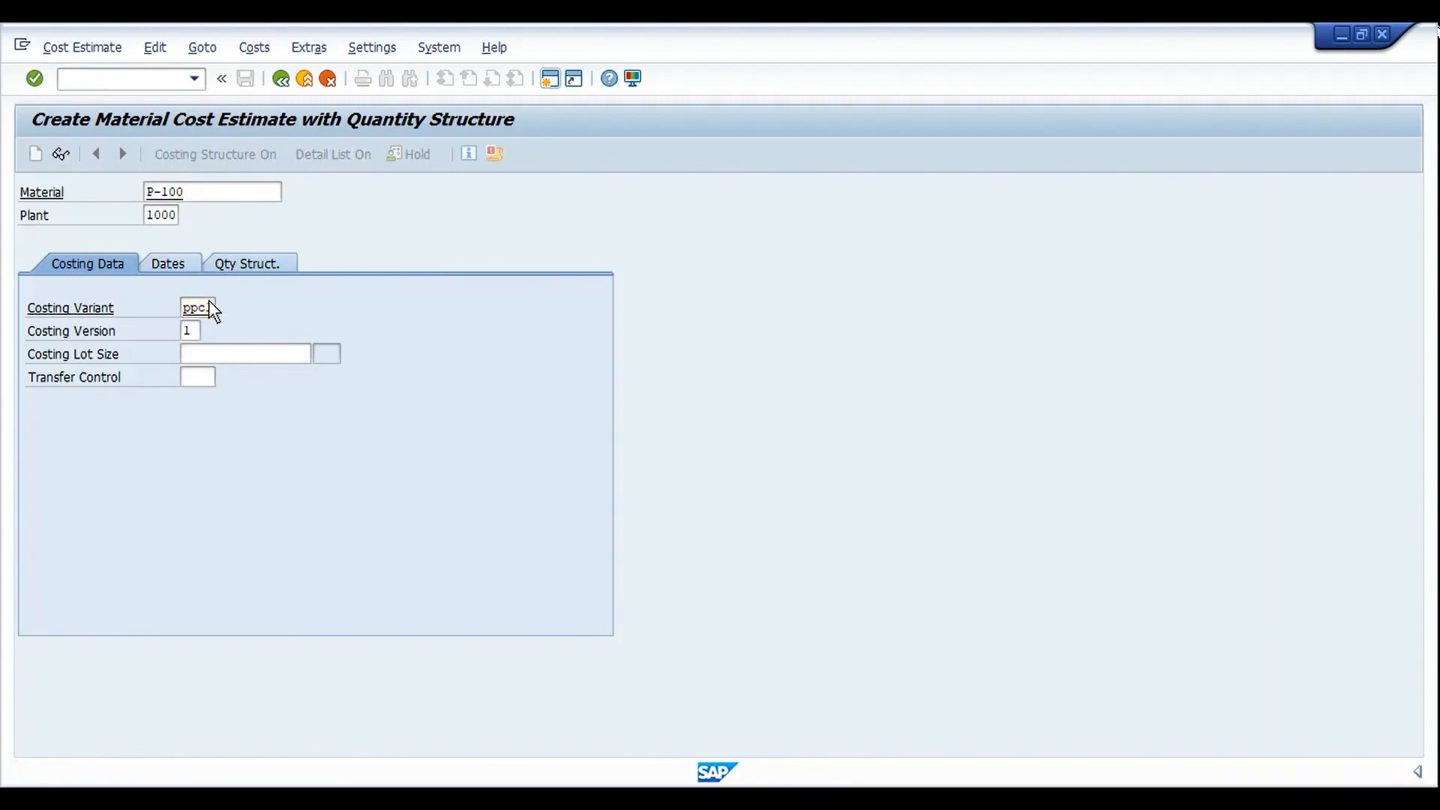
text(ppc1)
key(Return)
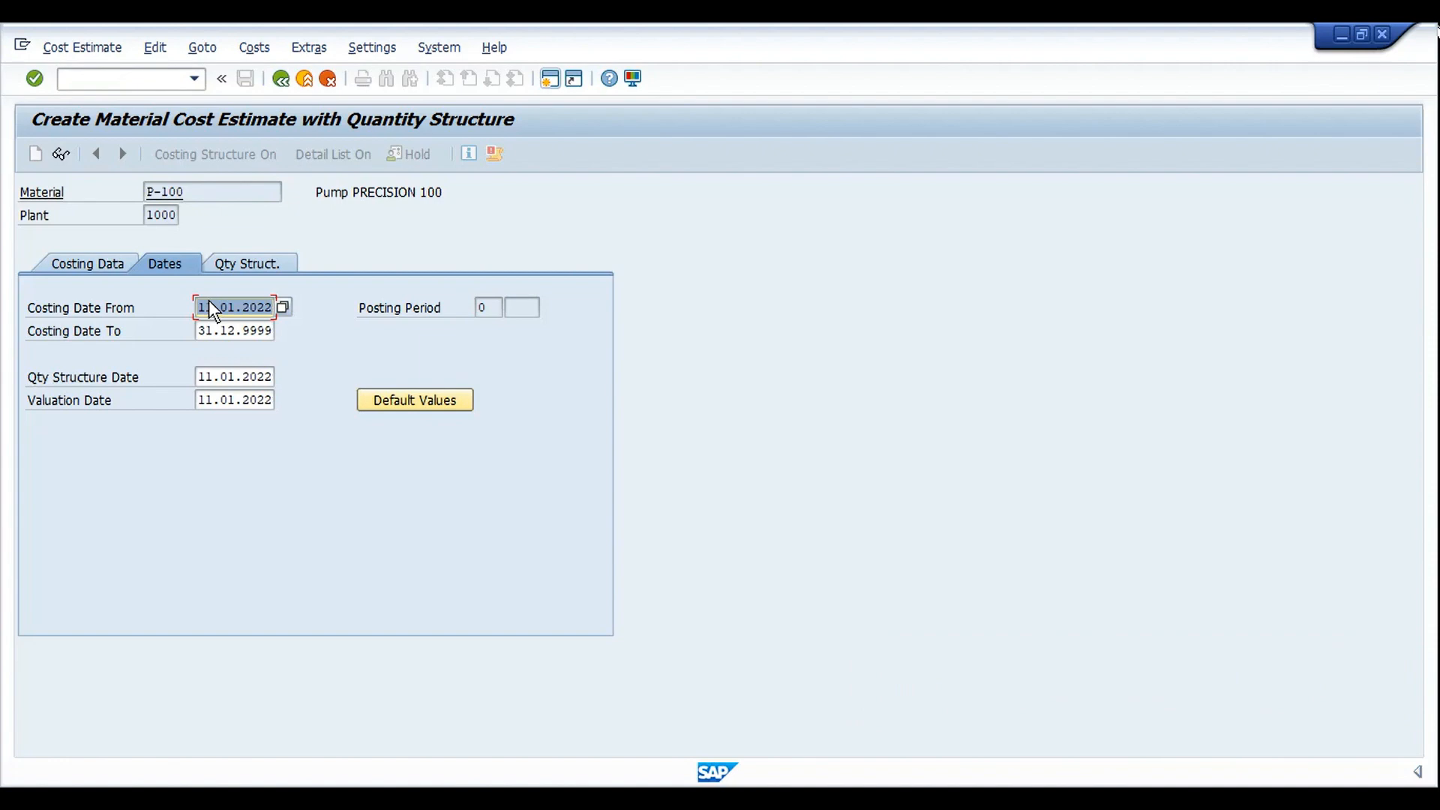
key(Return)
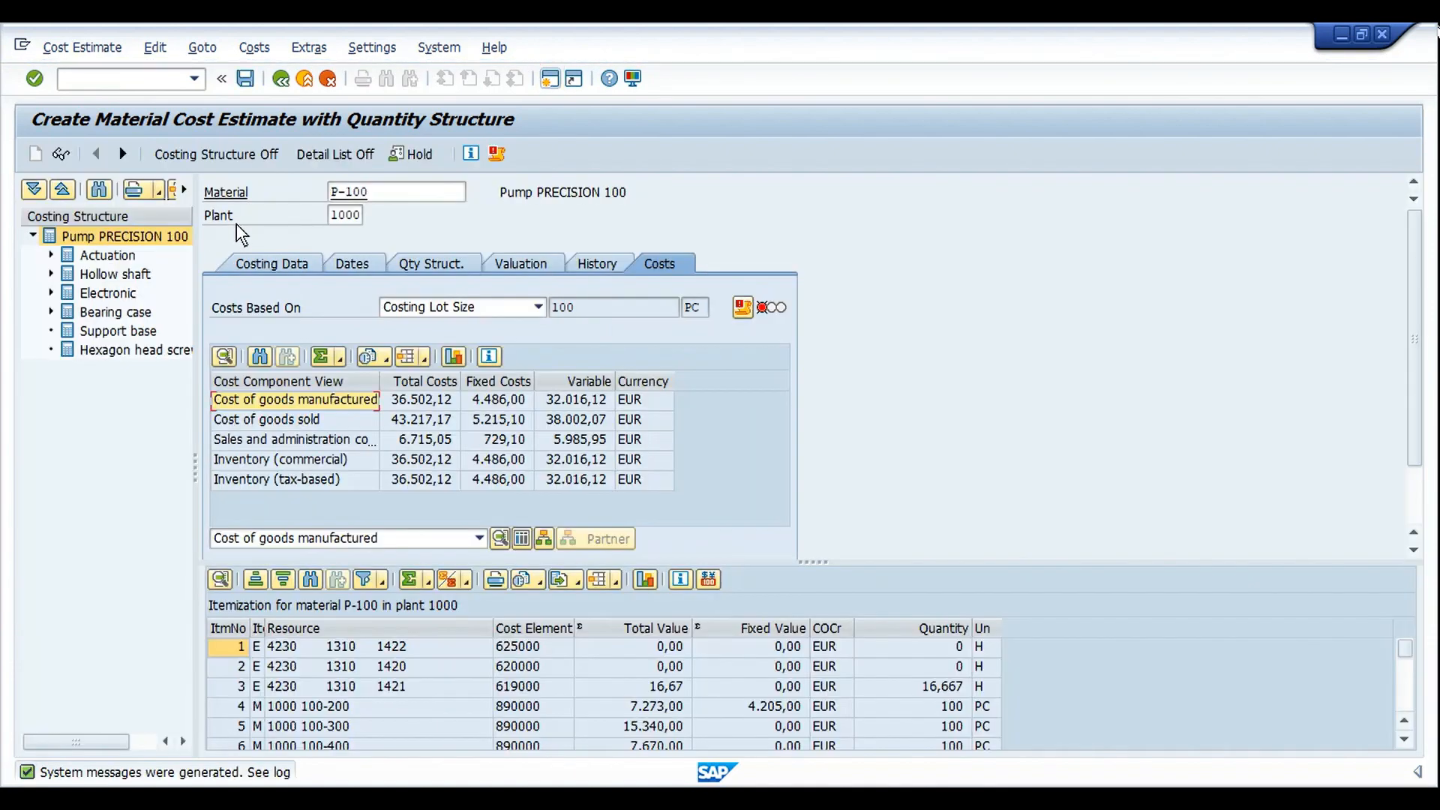
Widen the costing structure area and go through the components of Pump PRECISION 100, from Actuation to Hexagon head screw
drag(195, 450, 495, 407)
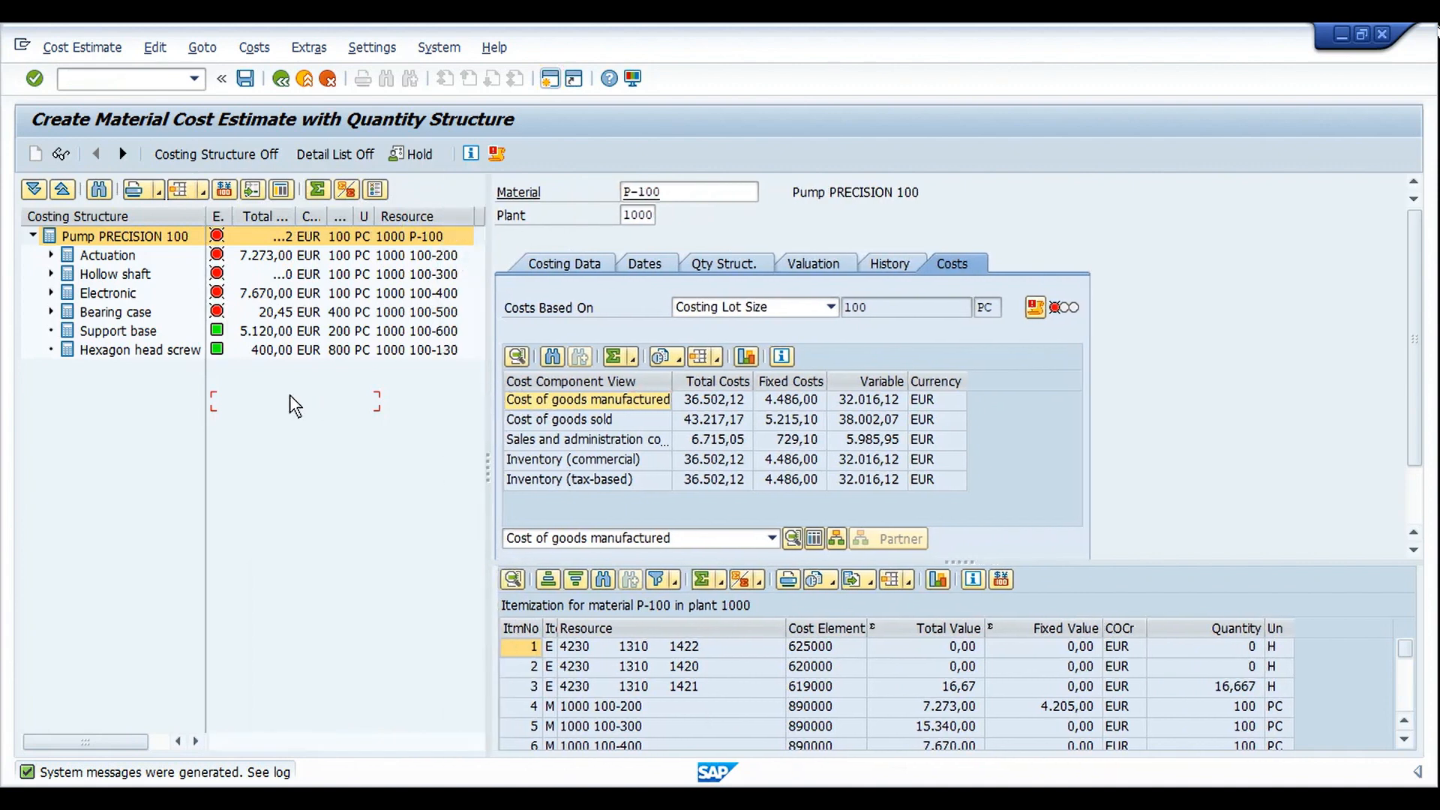
click(107, 259)
click(106, 290)
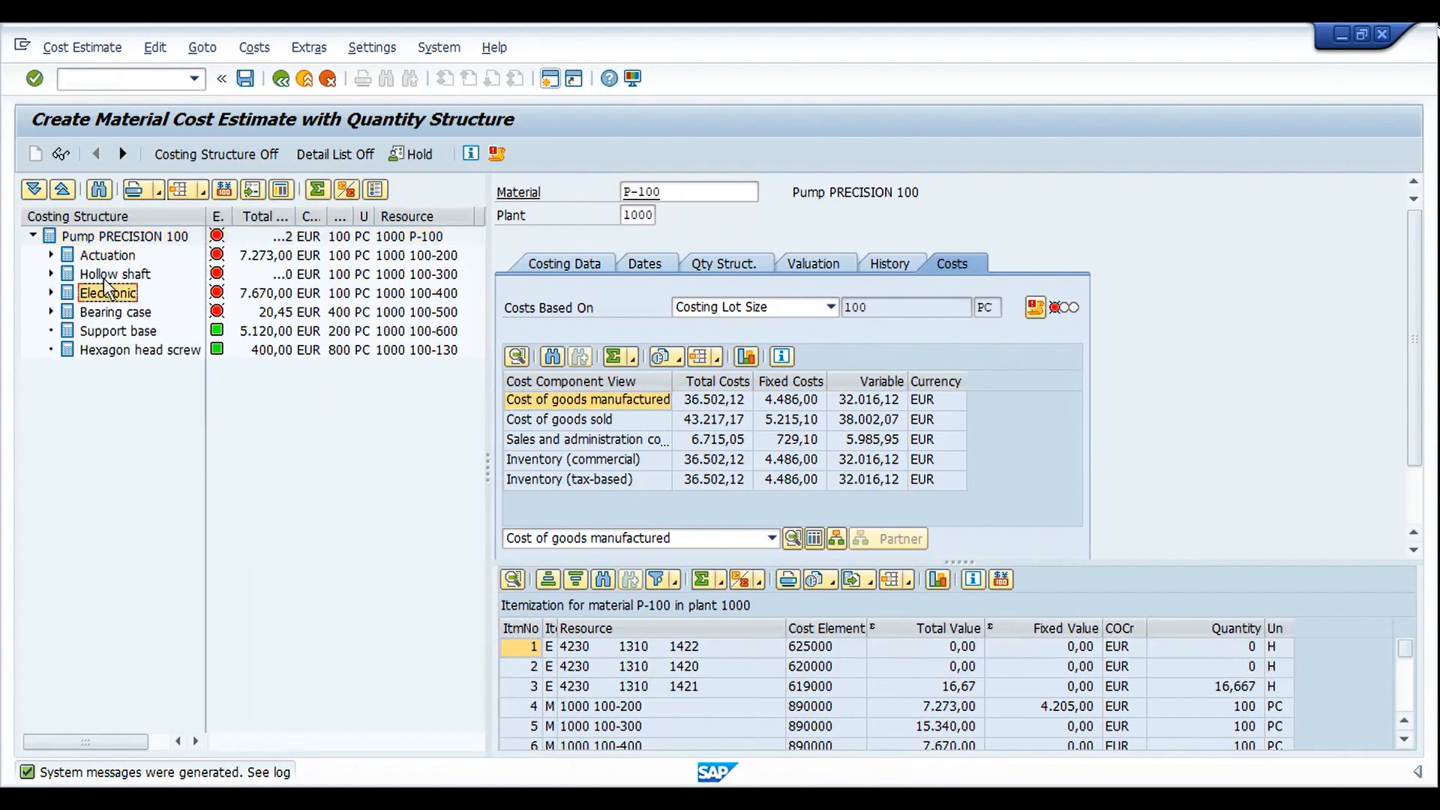
click(107, 276)
click(107, 311)
click(102, 332)
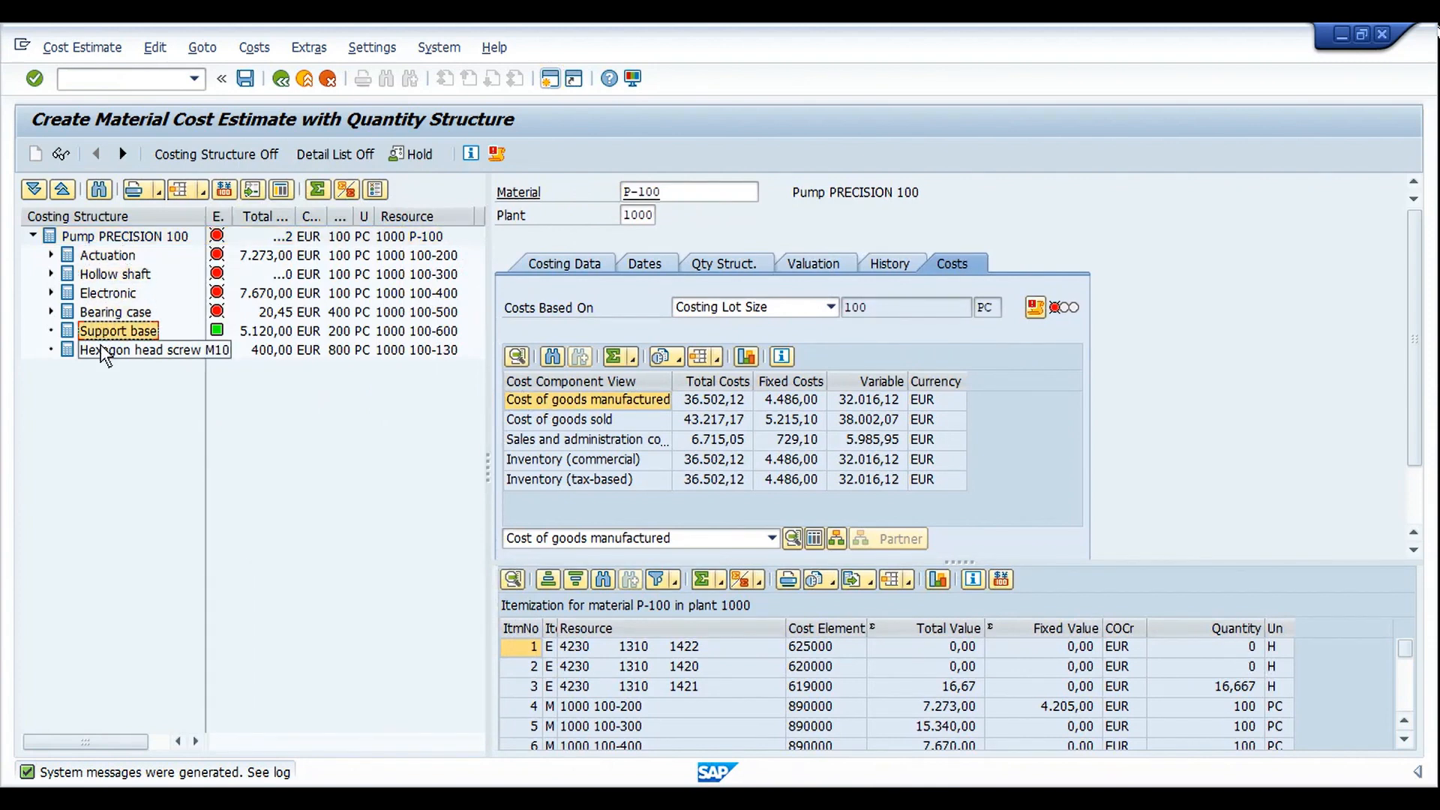
click(105, 351)
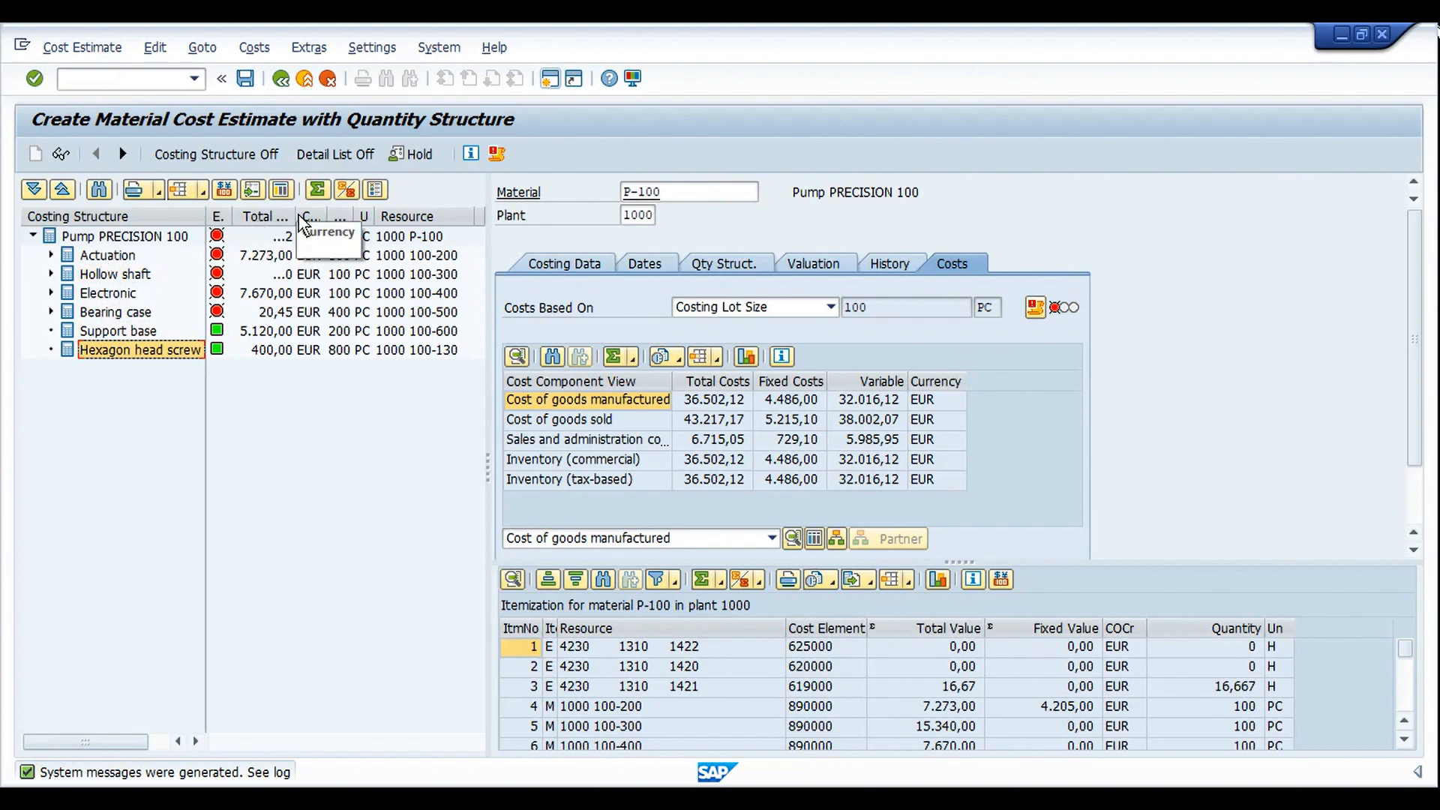
Widen the Total value column of the costing structure so the component costs are readable in full
drag(296, 217, 337, 217)
drag(701, 197, 606, 204)
click(601, 195)
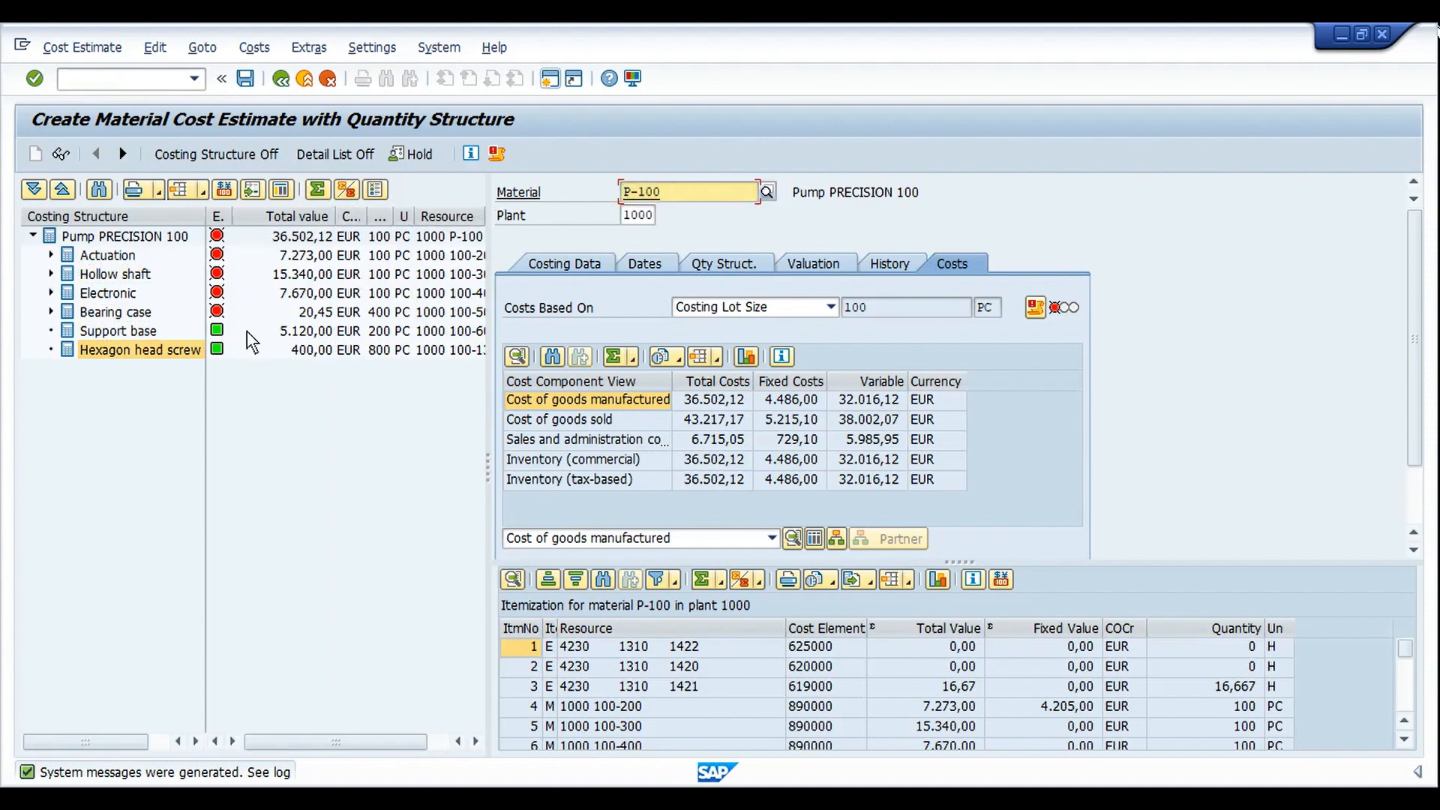
Expand Actuation and Hollow shaft in the costing structure to view their subordinate materials
click(51, 255)
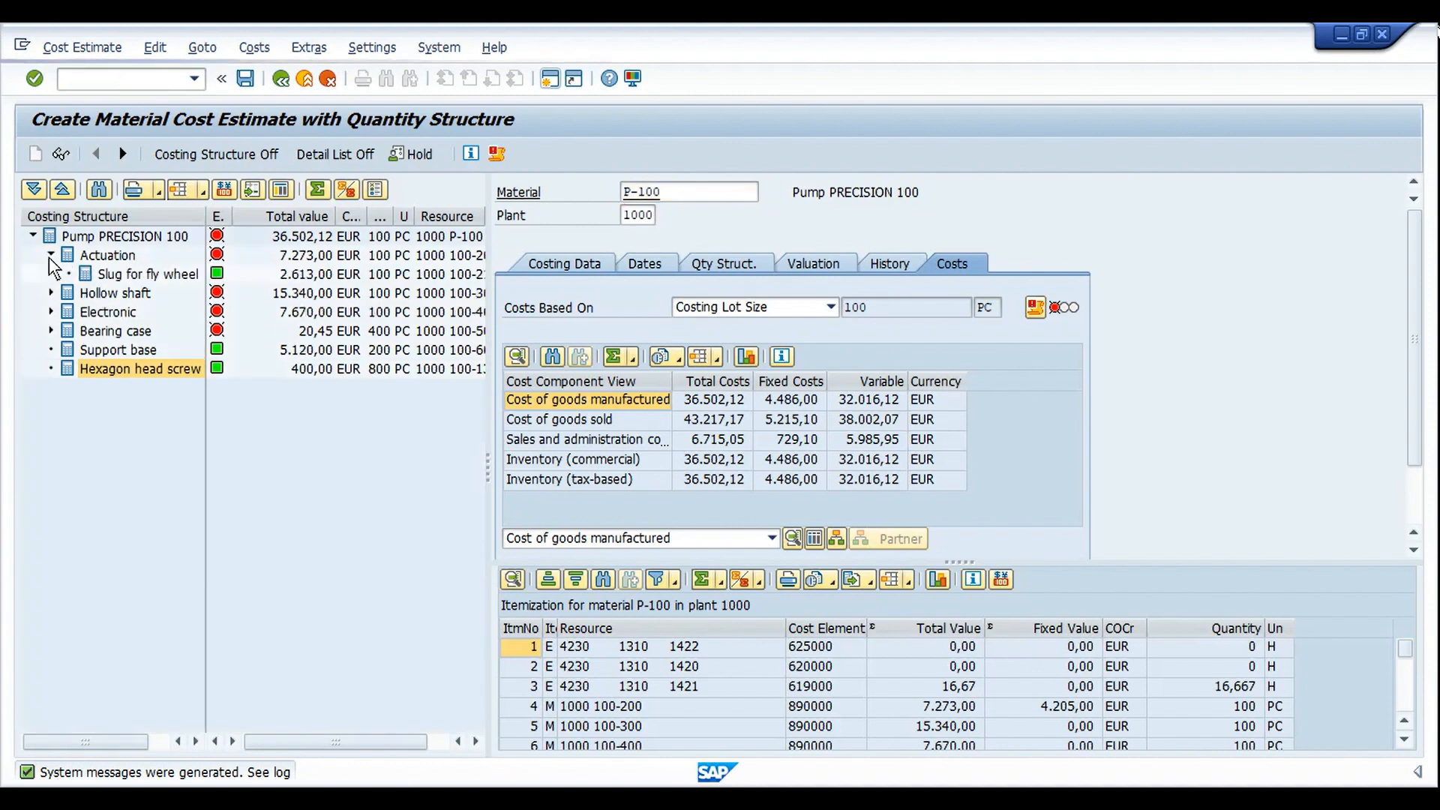
click(149, 275)
click(51, 293)
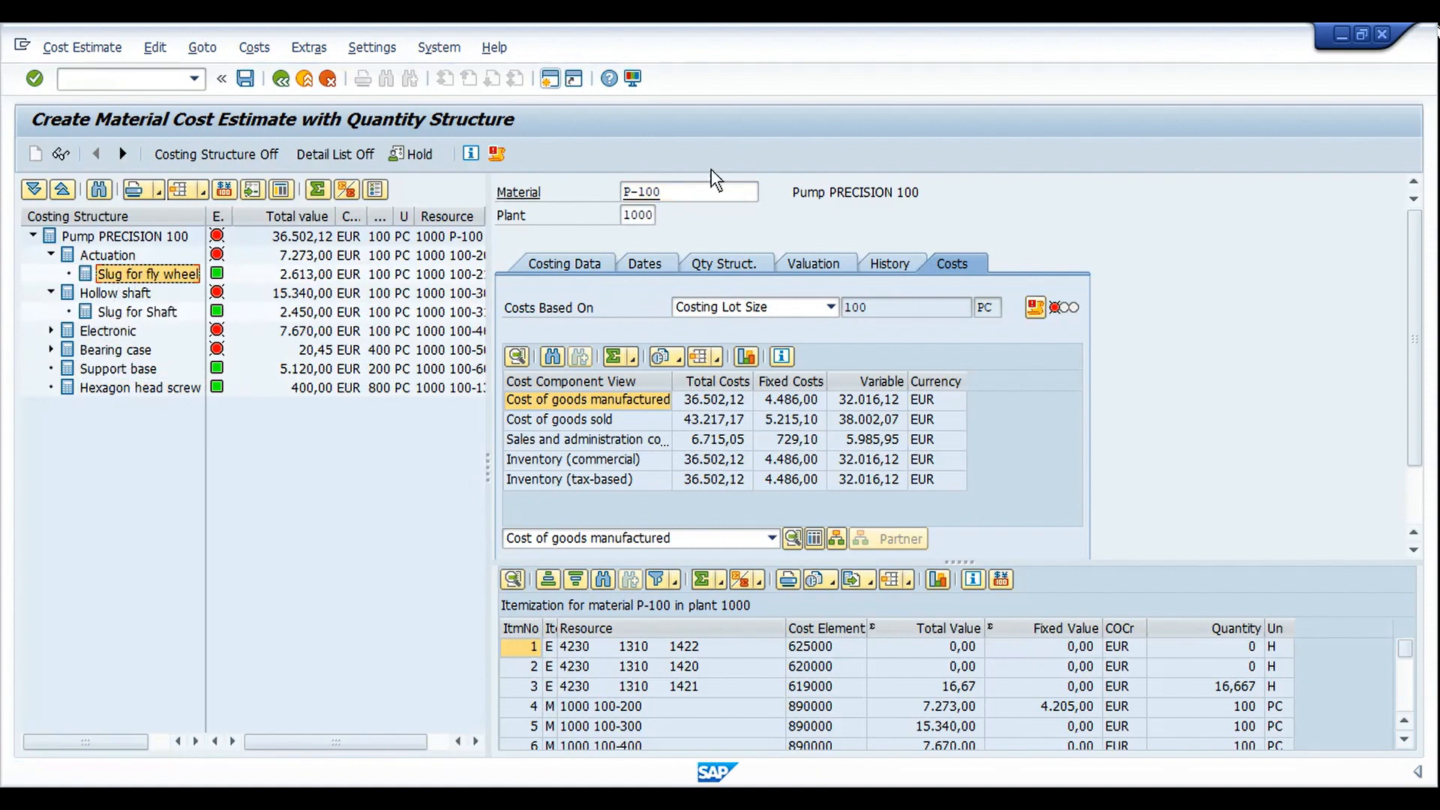
click(690, 192)
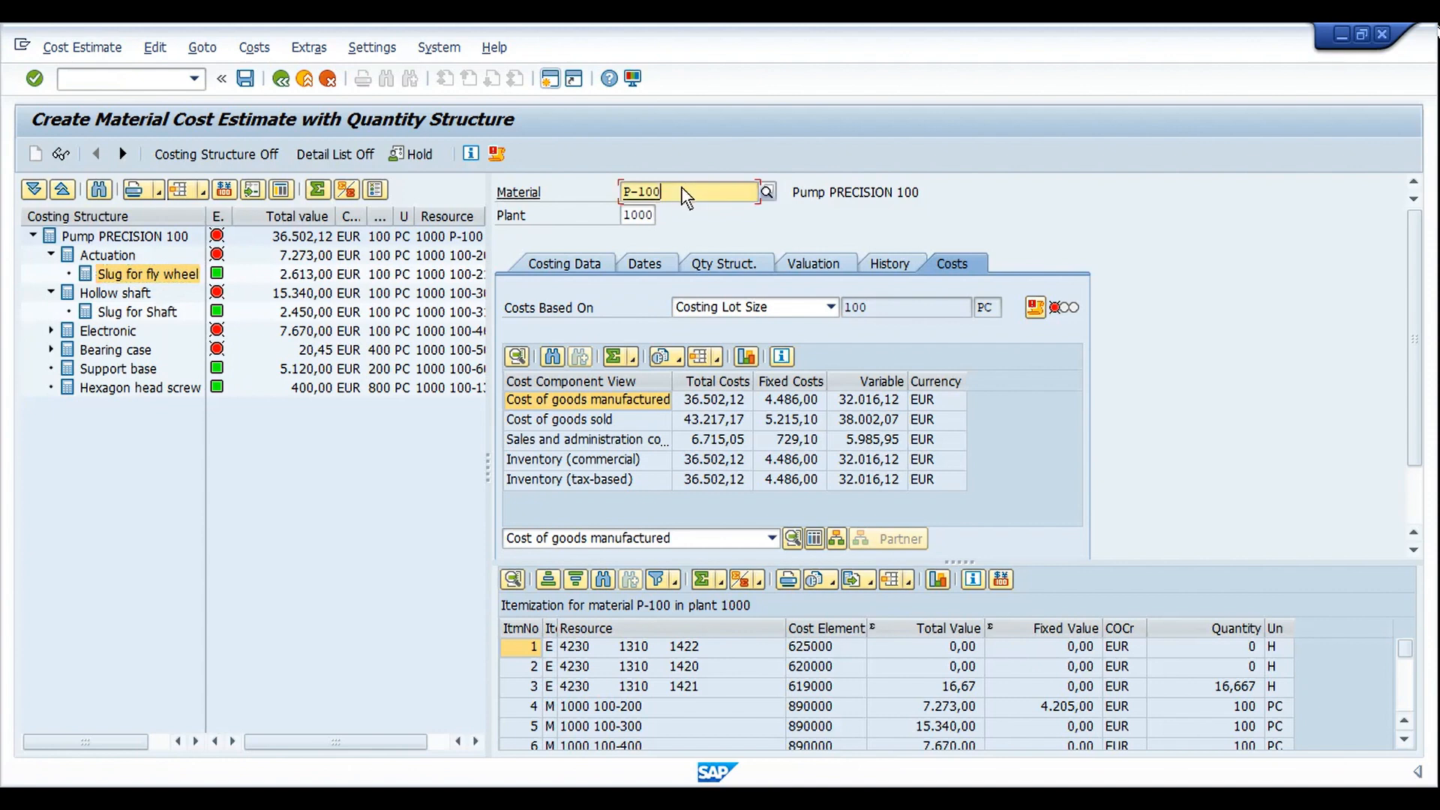
click(612, 197)
Enlarge the itemization for material P-100 and go through its cost items from the first line to the total line
drag(488, 473, 275, 456)
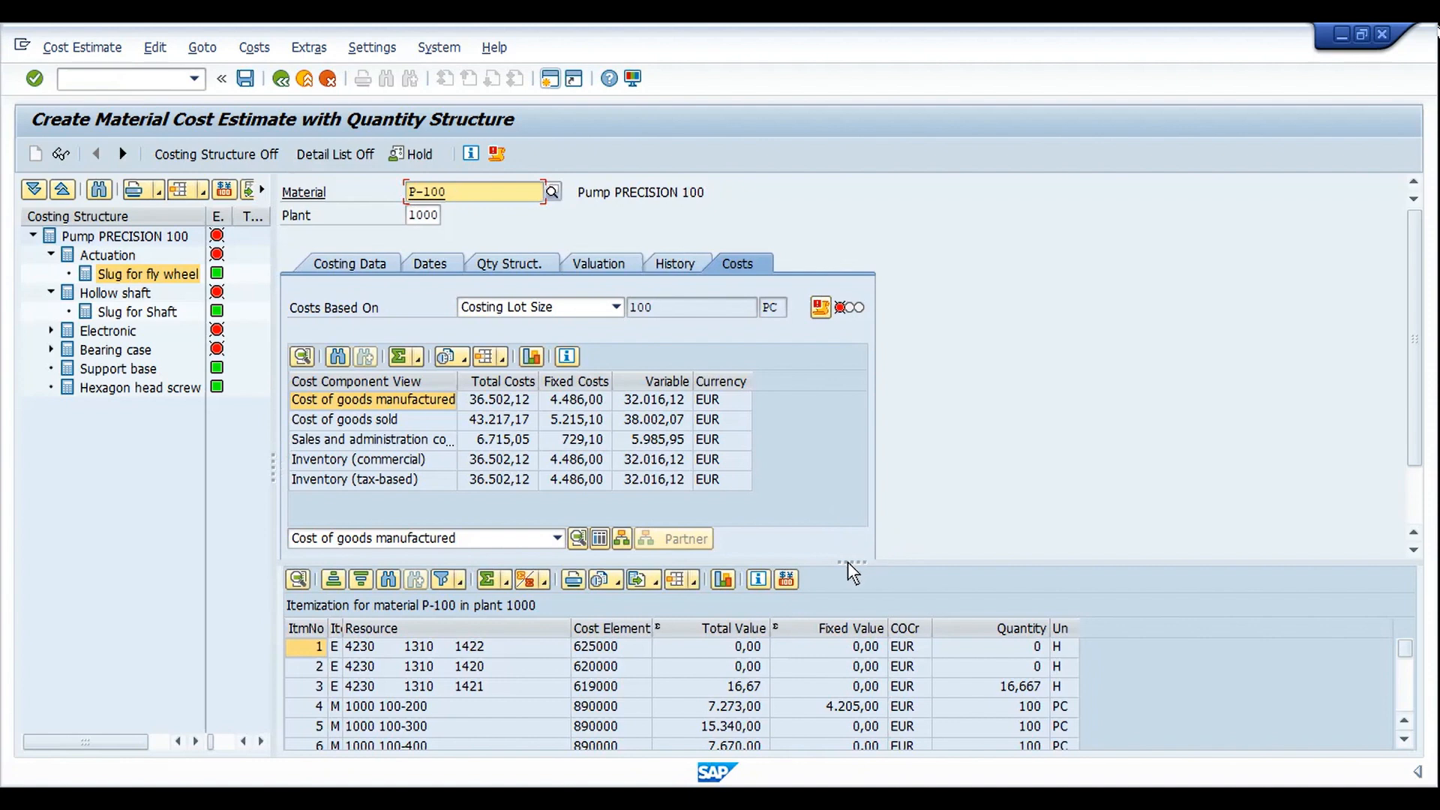
drag(853, 562, 848, 424)
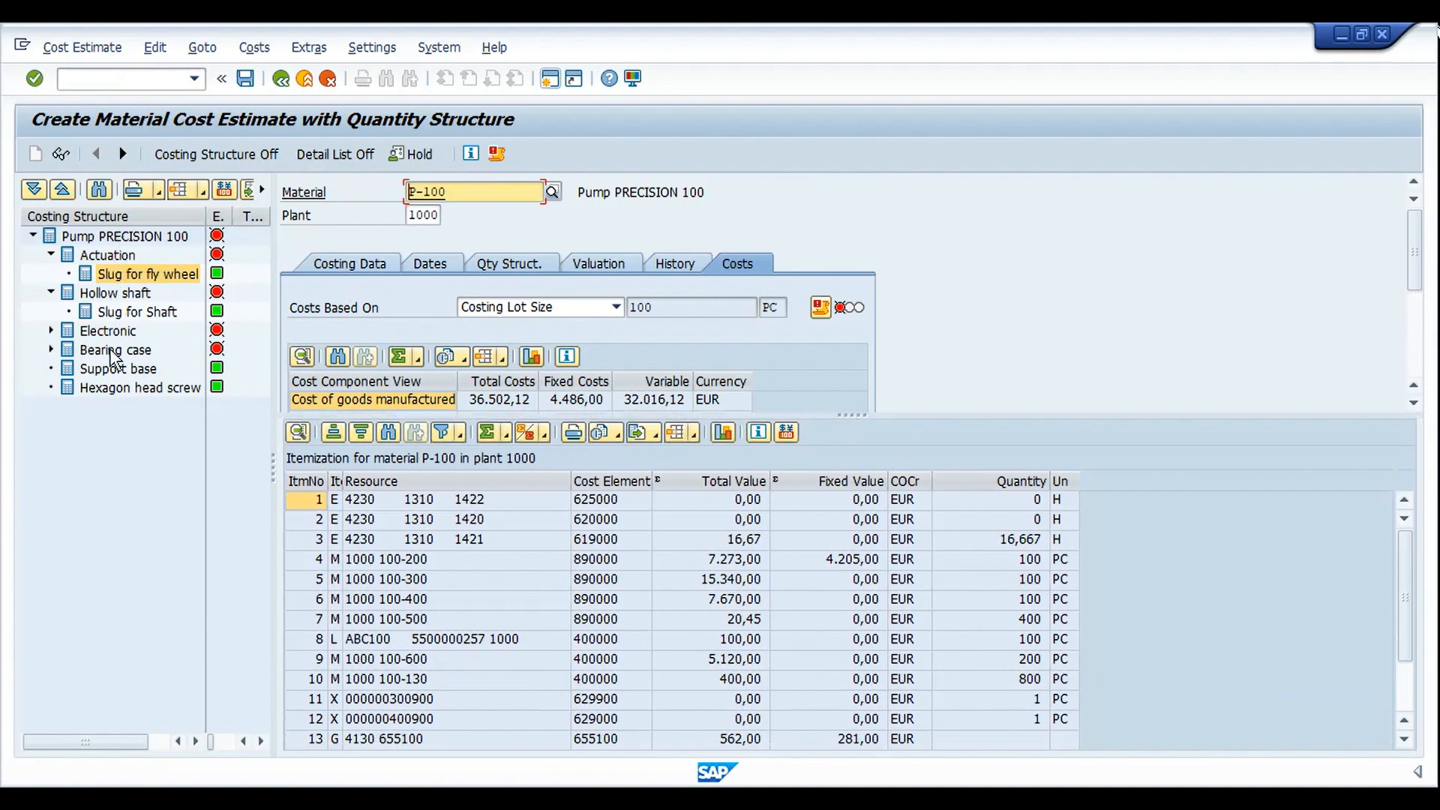
click(464, 501)
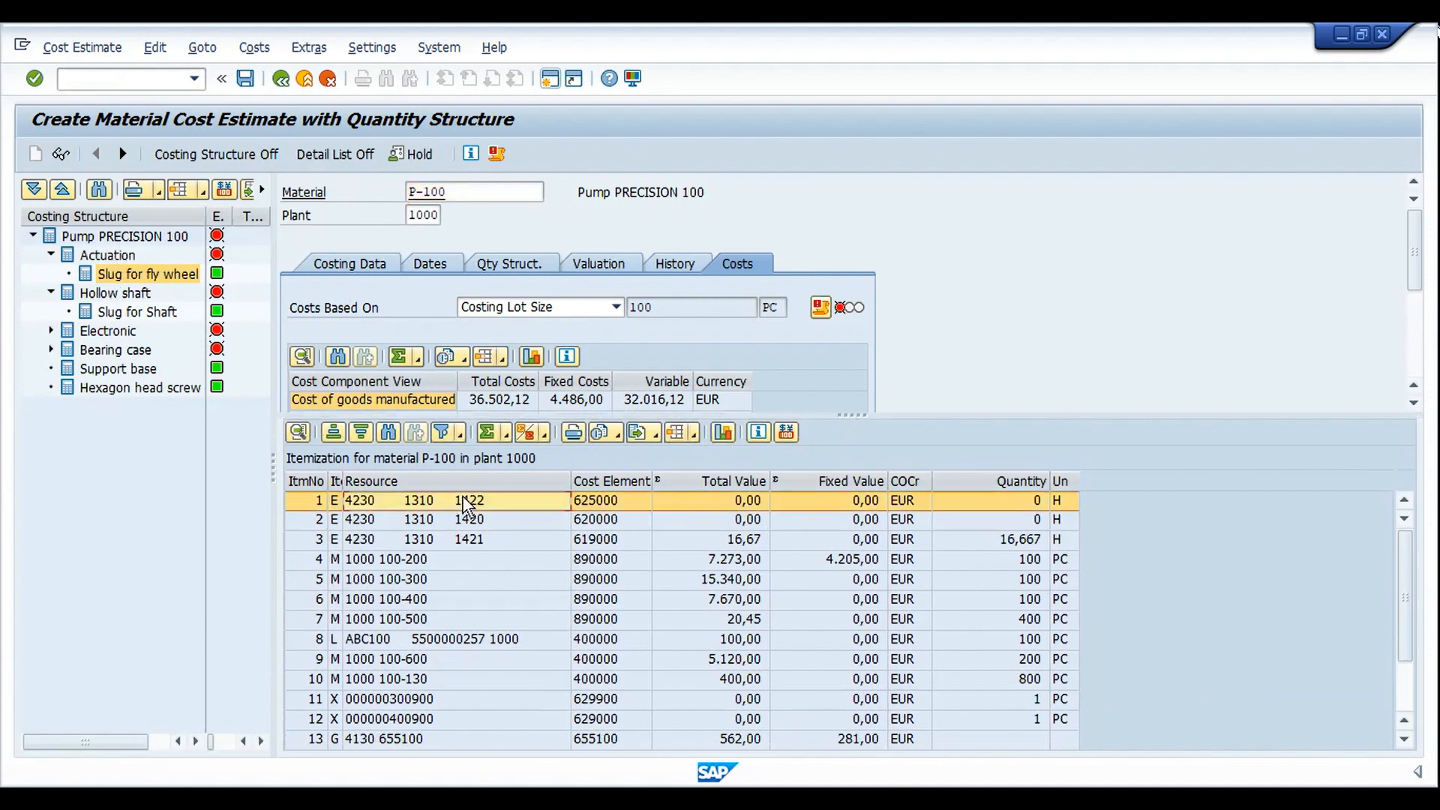
click(466, 520)
click(459, 540)
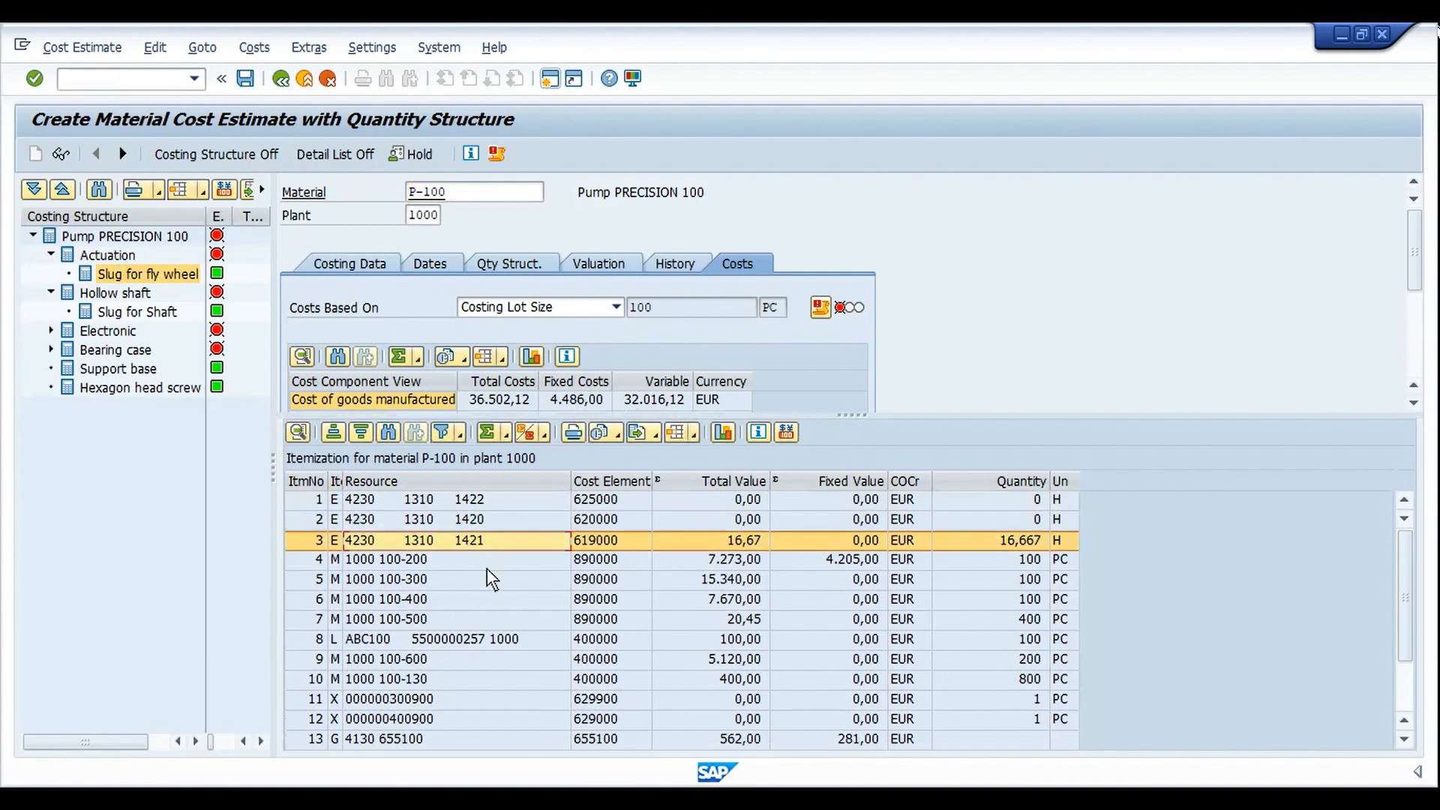
key(Down)
key(Down)
key(Down)
key(Down)
key(Down)
key(Down)
key(Down)
key(Down)
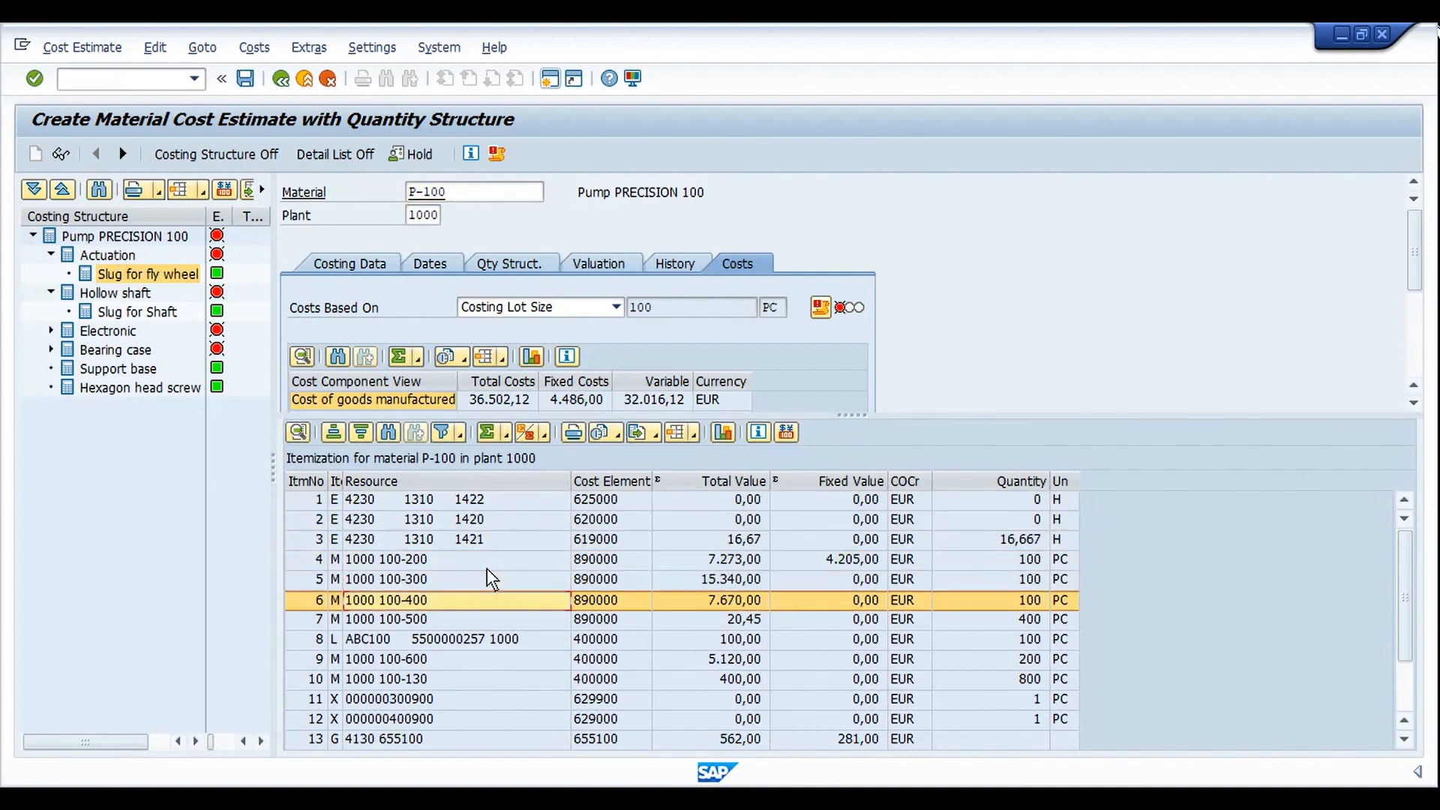
key(Down)
key(Down)
key(Down)
key(Down)
key(Down)
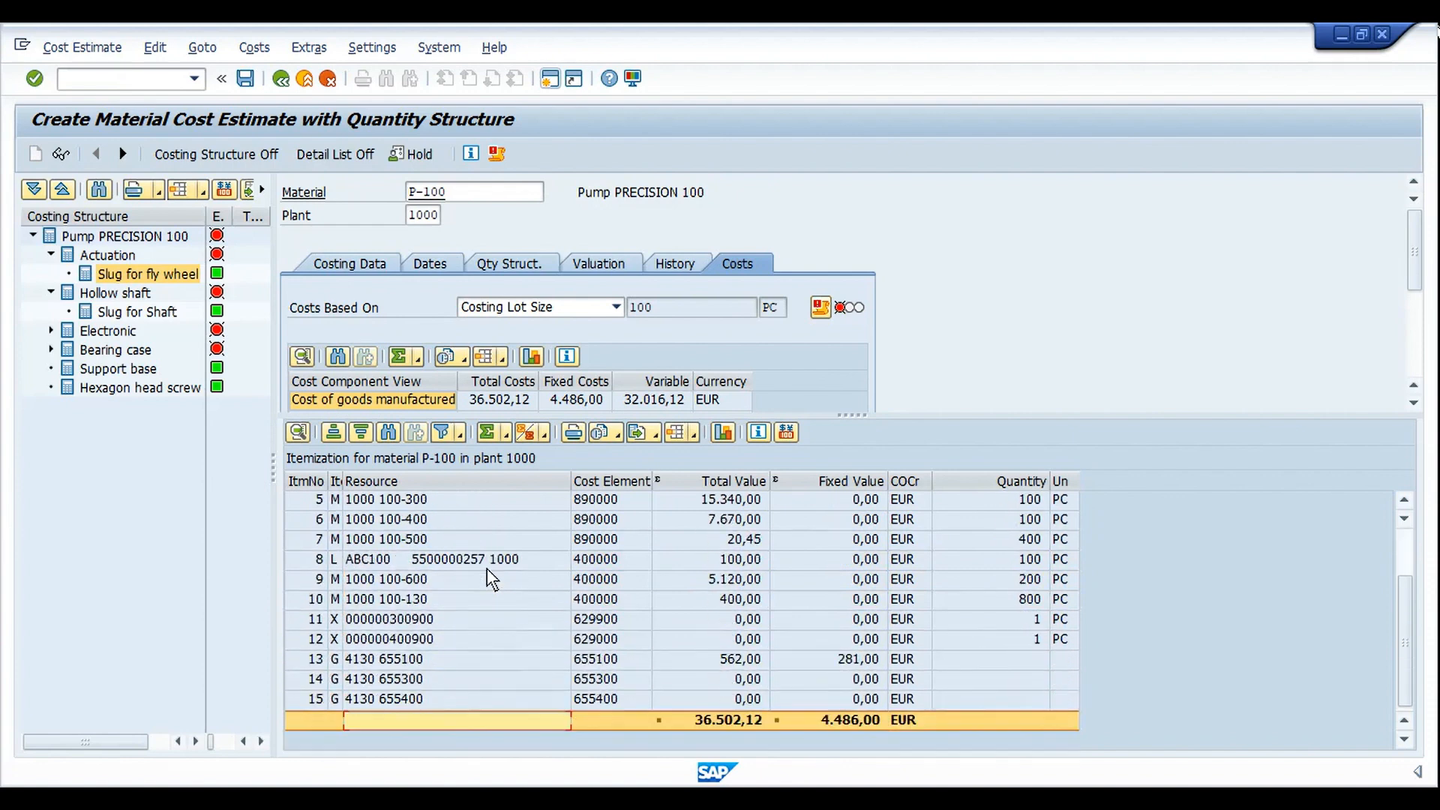
key(Page_Up)
key(Page_Up)
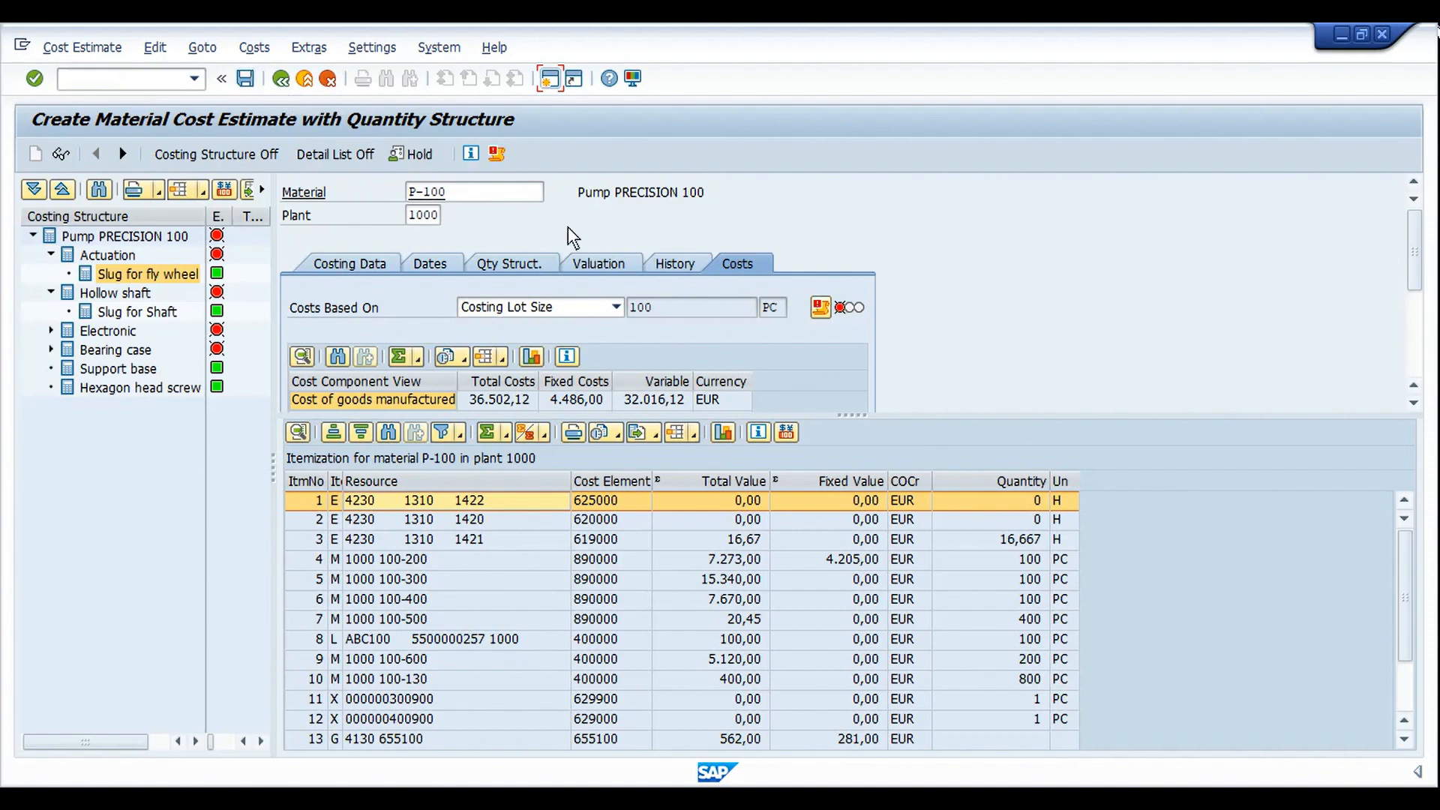
Enlarge the cost component area, fit the Cost Component View column to its contents, and select the Cost of goods sold line
drag(846, 425, 860, 541)
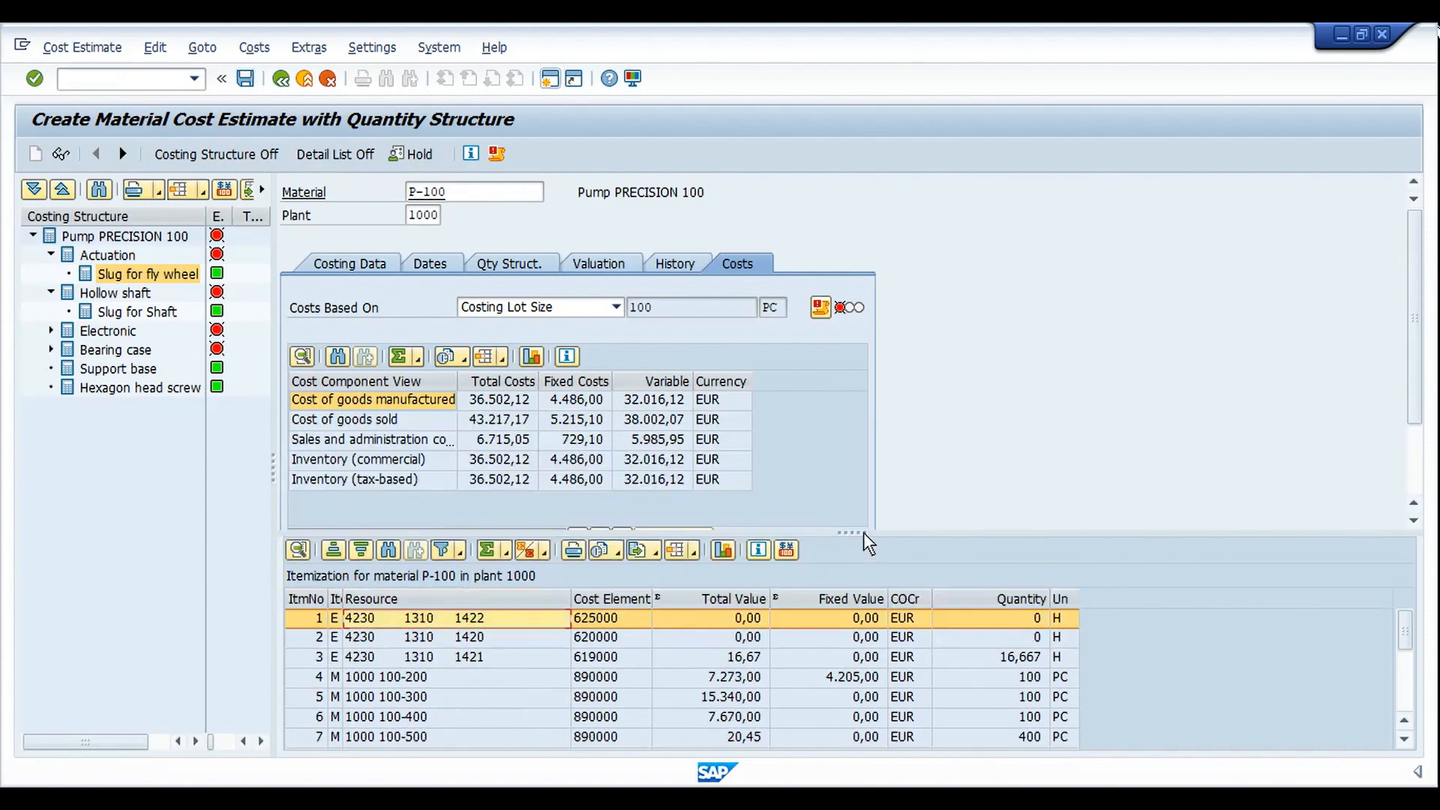
double_click(456, 381)
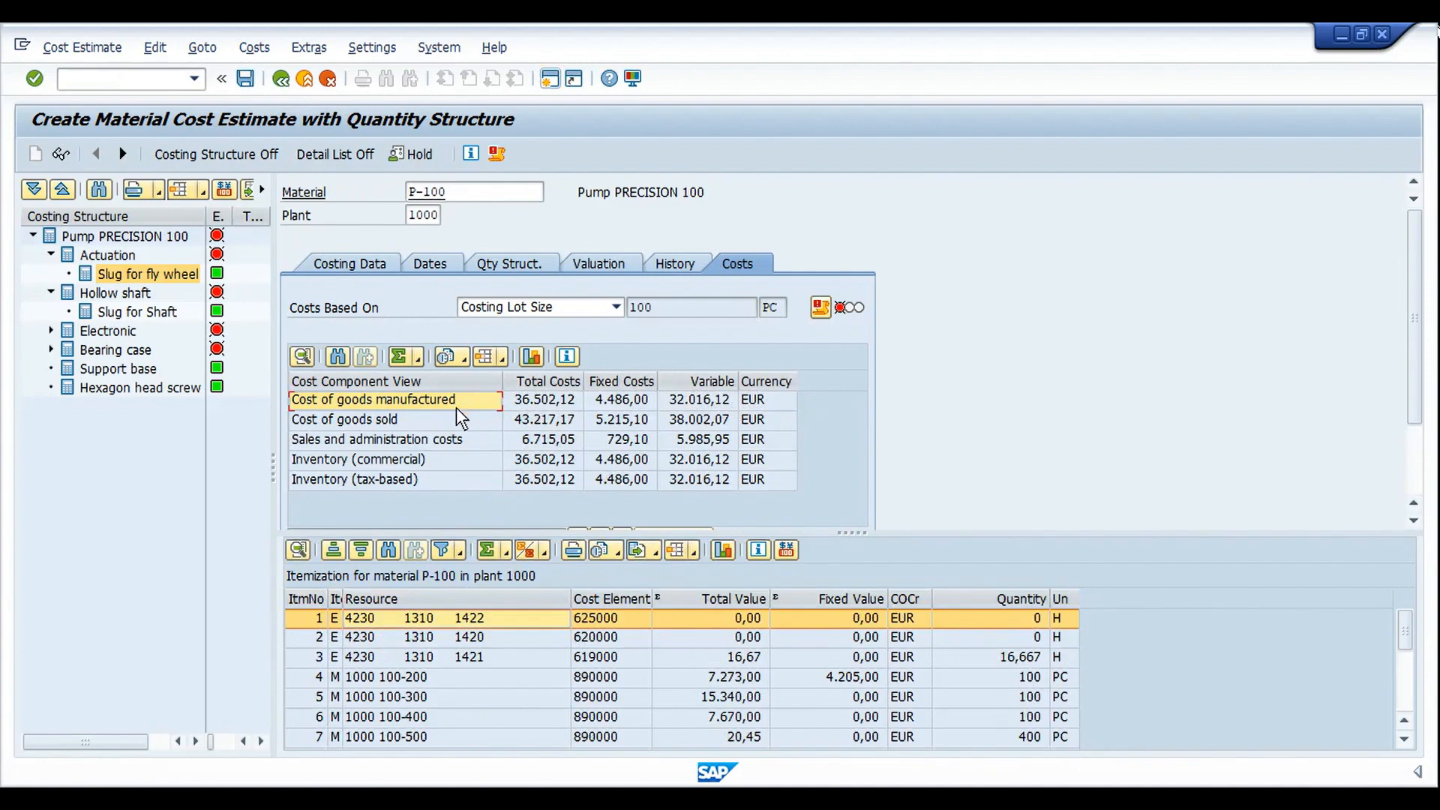
click(421, 423)
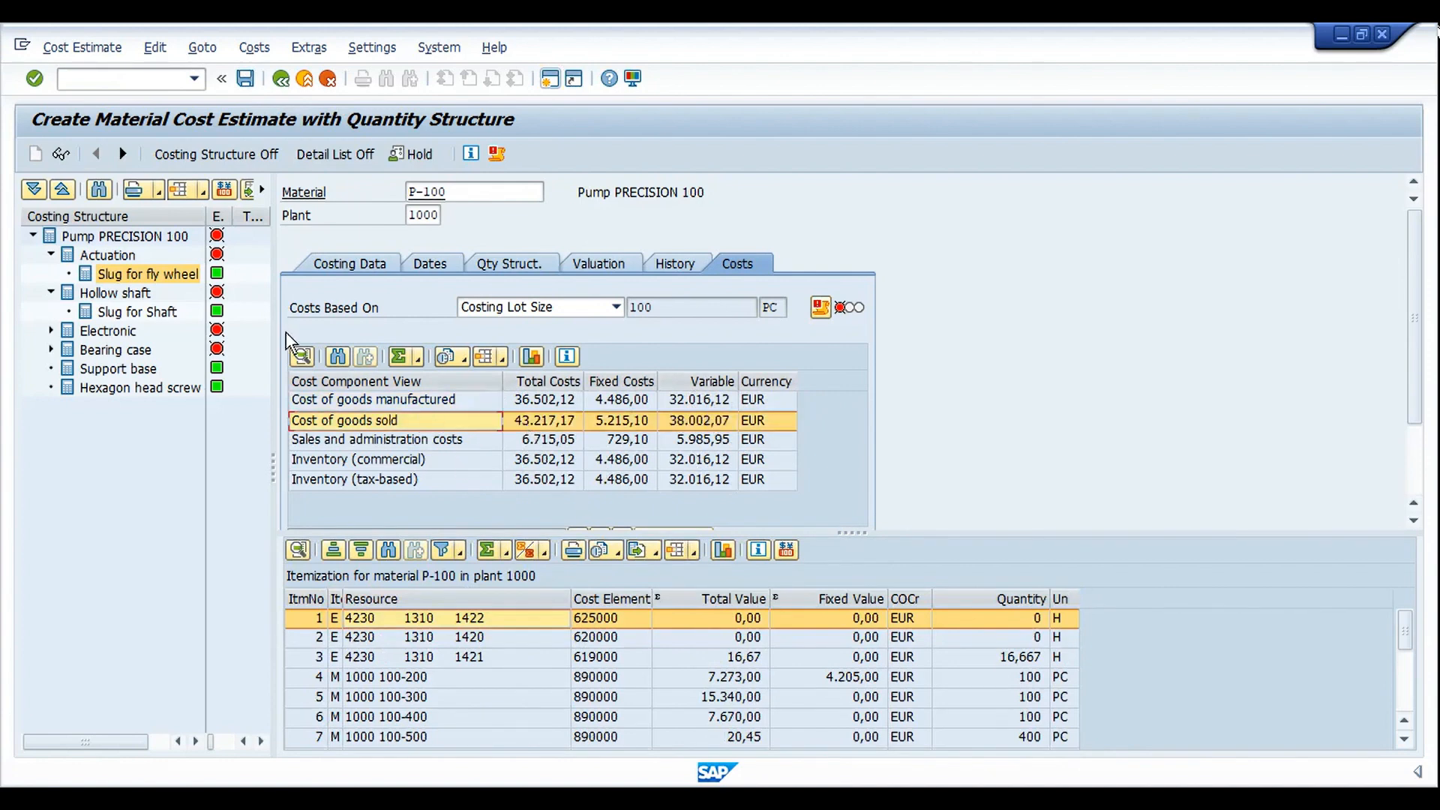
Collapse the Actuation and Hollow shaft nodes in the costing structure
click(101, 258)
click(51, 255)
click(51, 273)
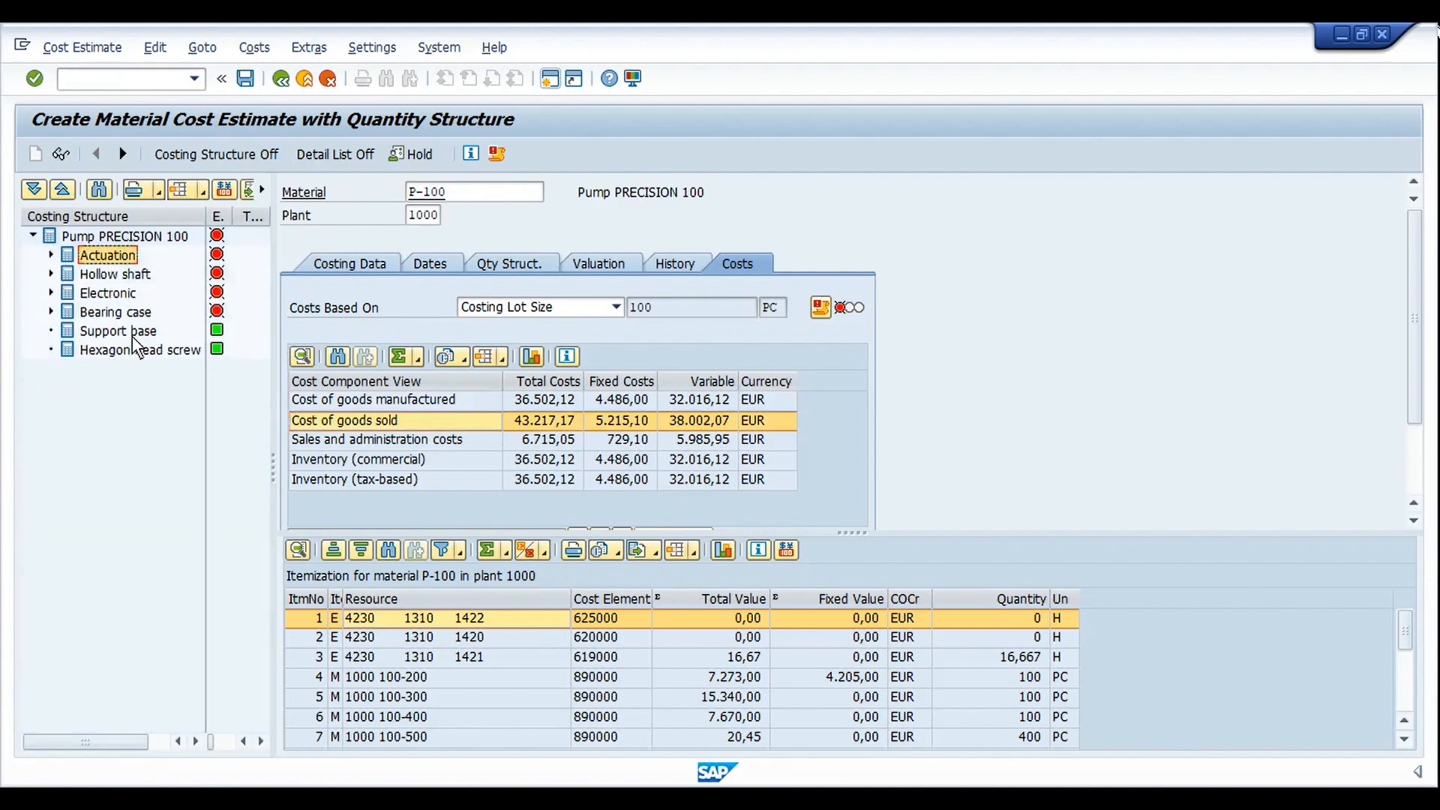
Check the itemization values of the components 100-200, 100-300 and 100-400
click(801, 662)
click(868, 693)
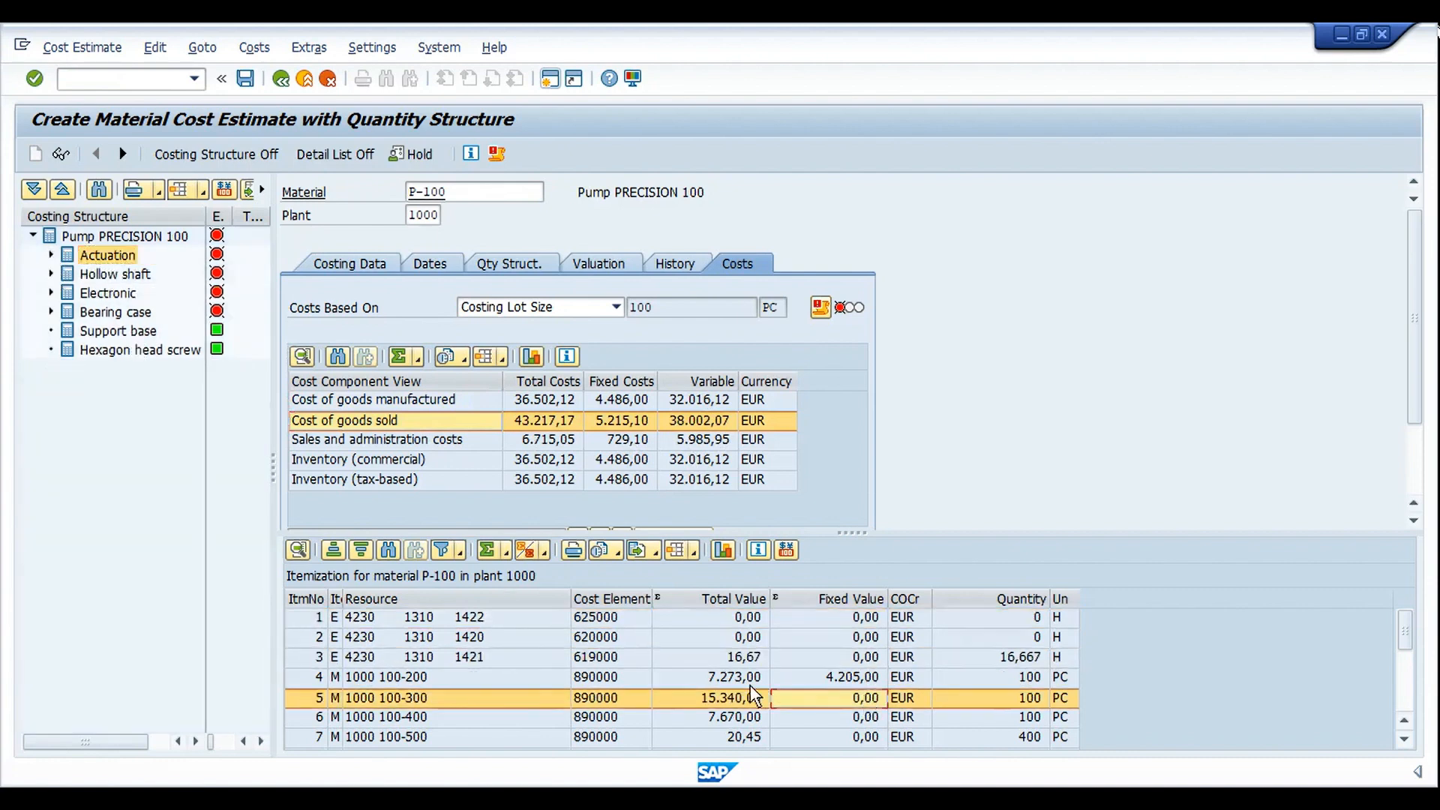
click(739, 678)
click(723, 717)
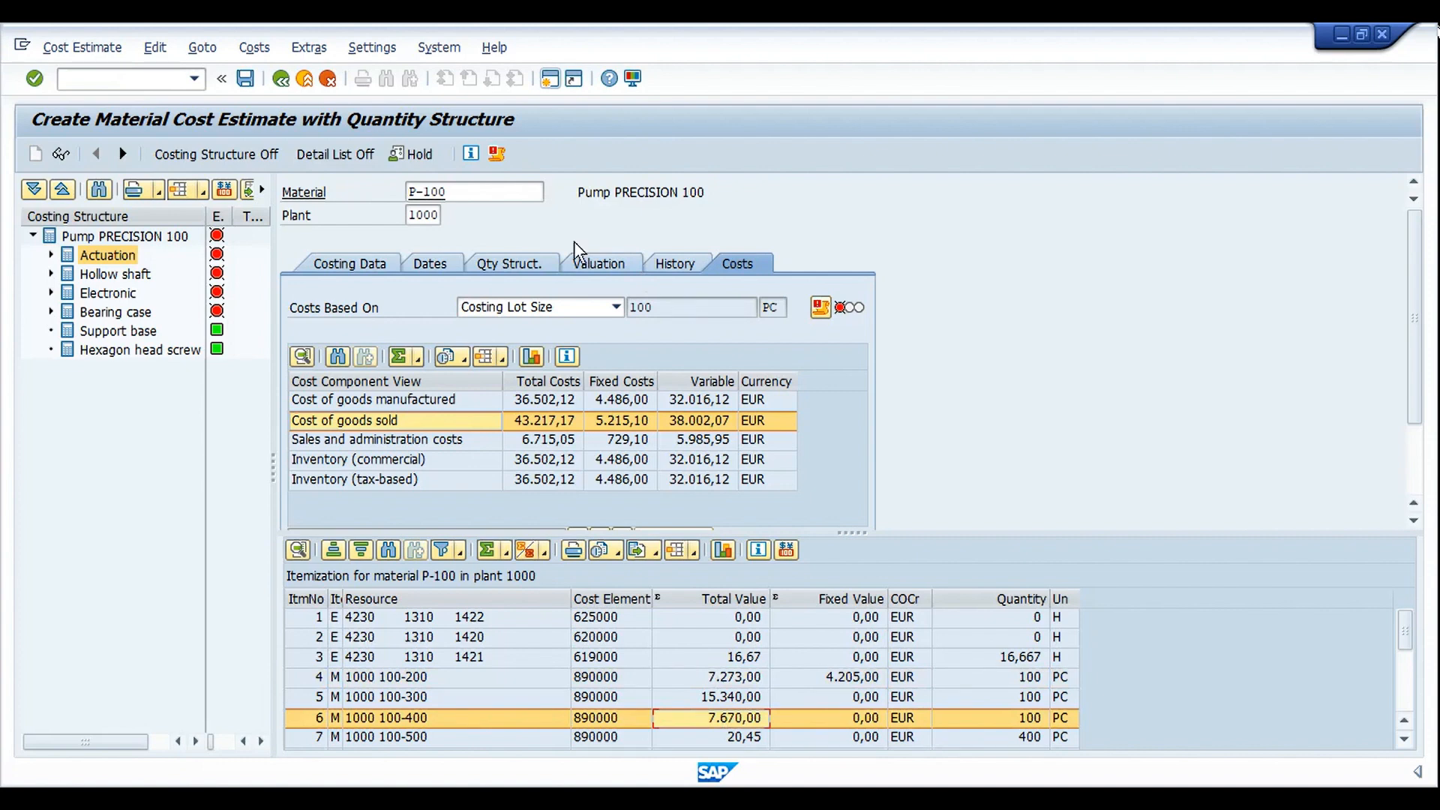
Exit the cost estimate for material P-100 without saving the data
click(488, 195)
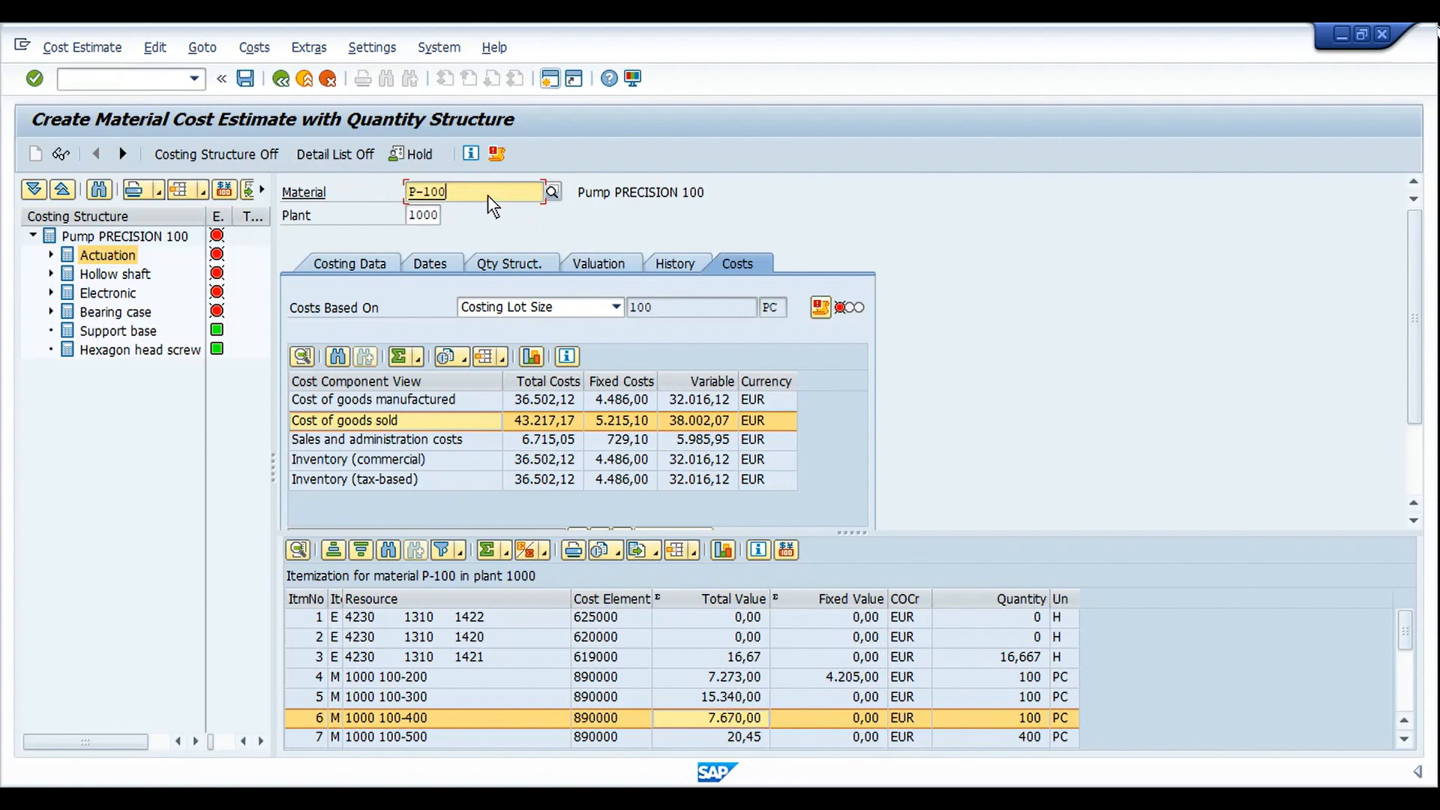
key(shift+F3)
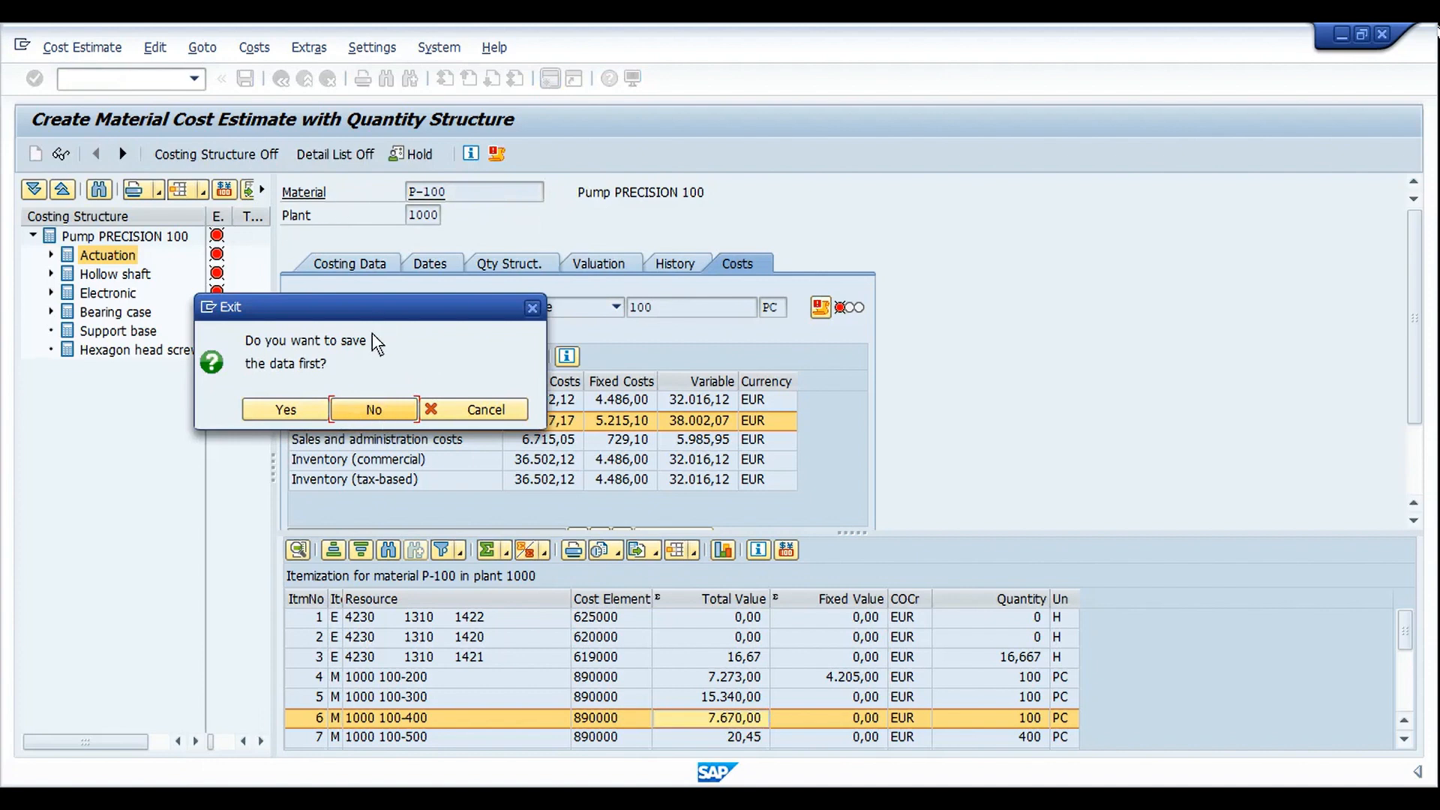
click(368, 408)
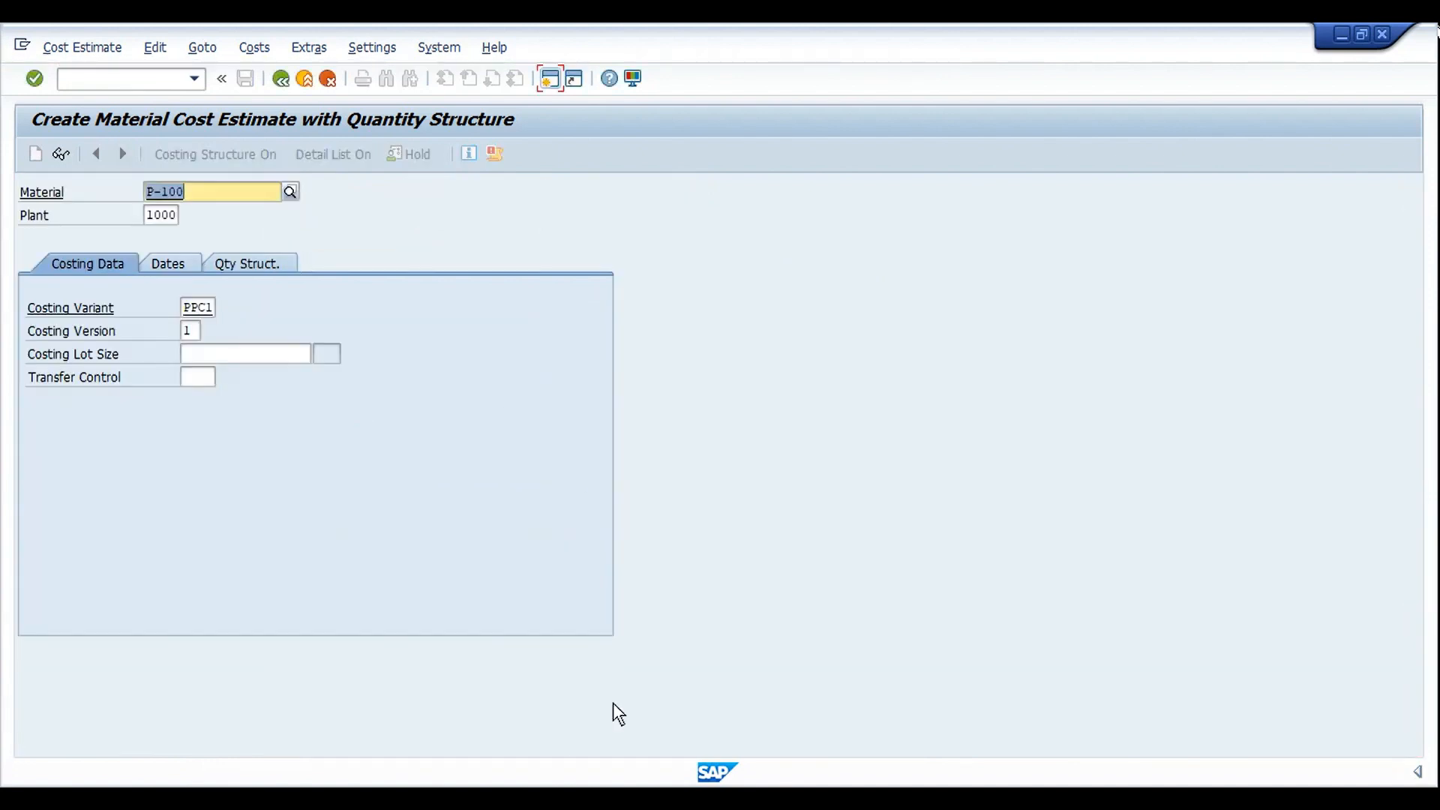
Switch to the Stock/Requirements List session and select the planned order line dated 20.01.2022
mouse_move(546, 786)
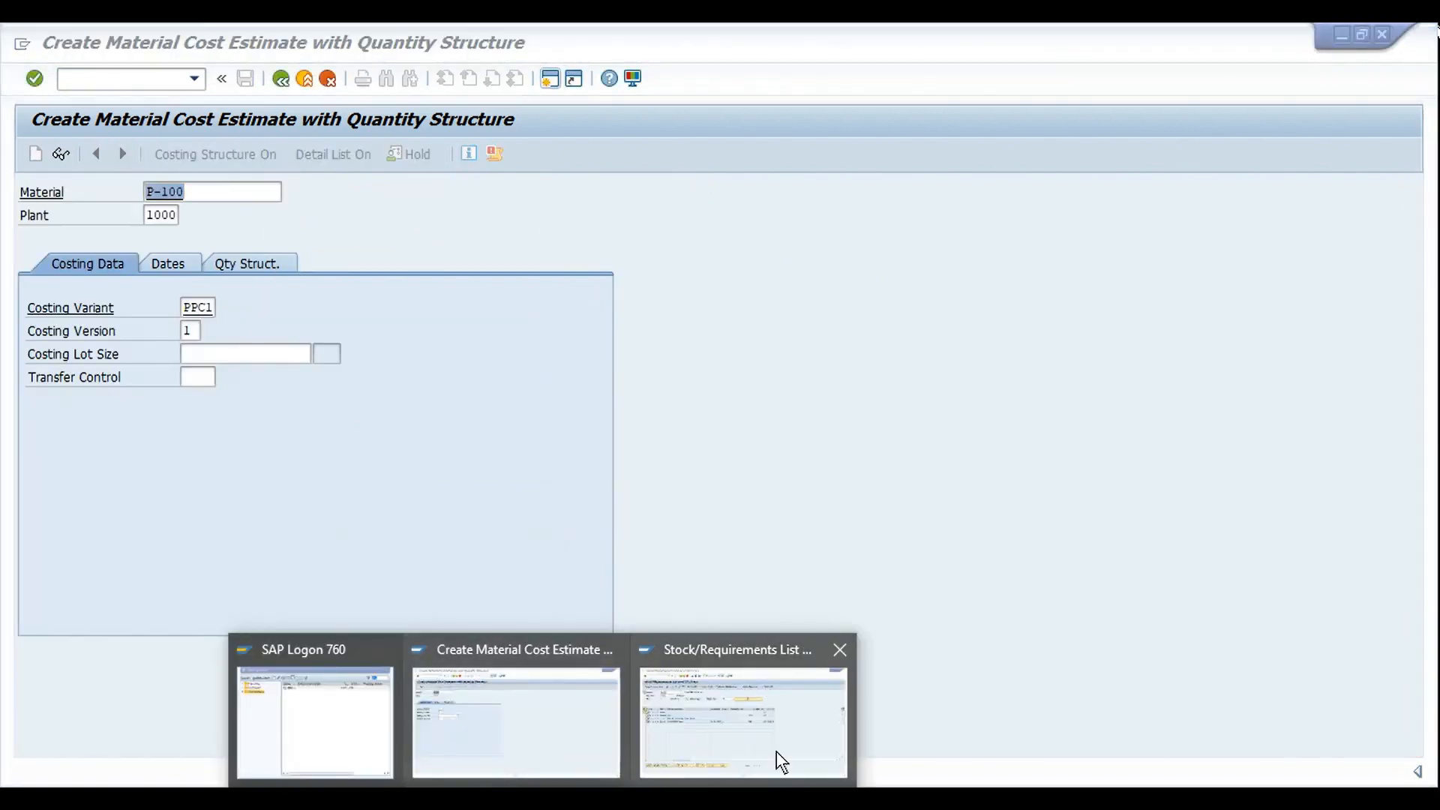
click(776, 753)
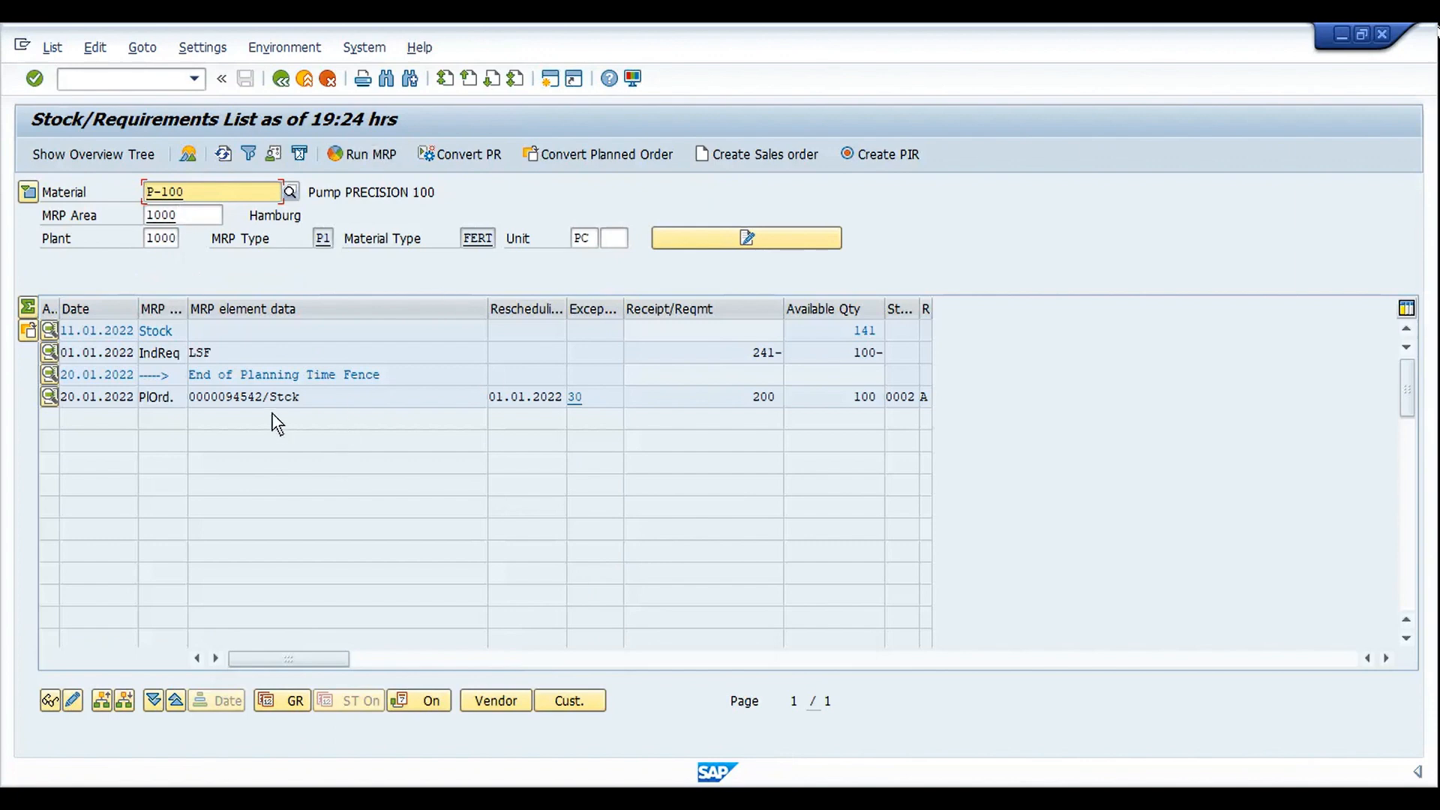
click(353, 400)
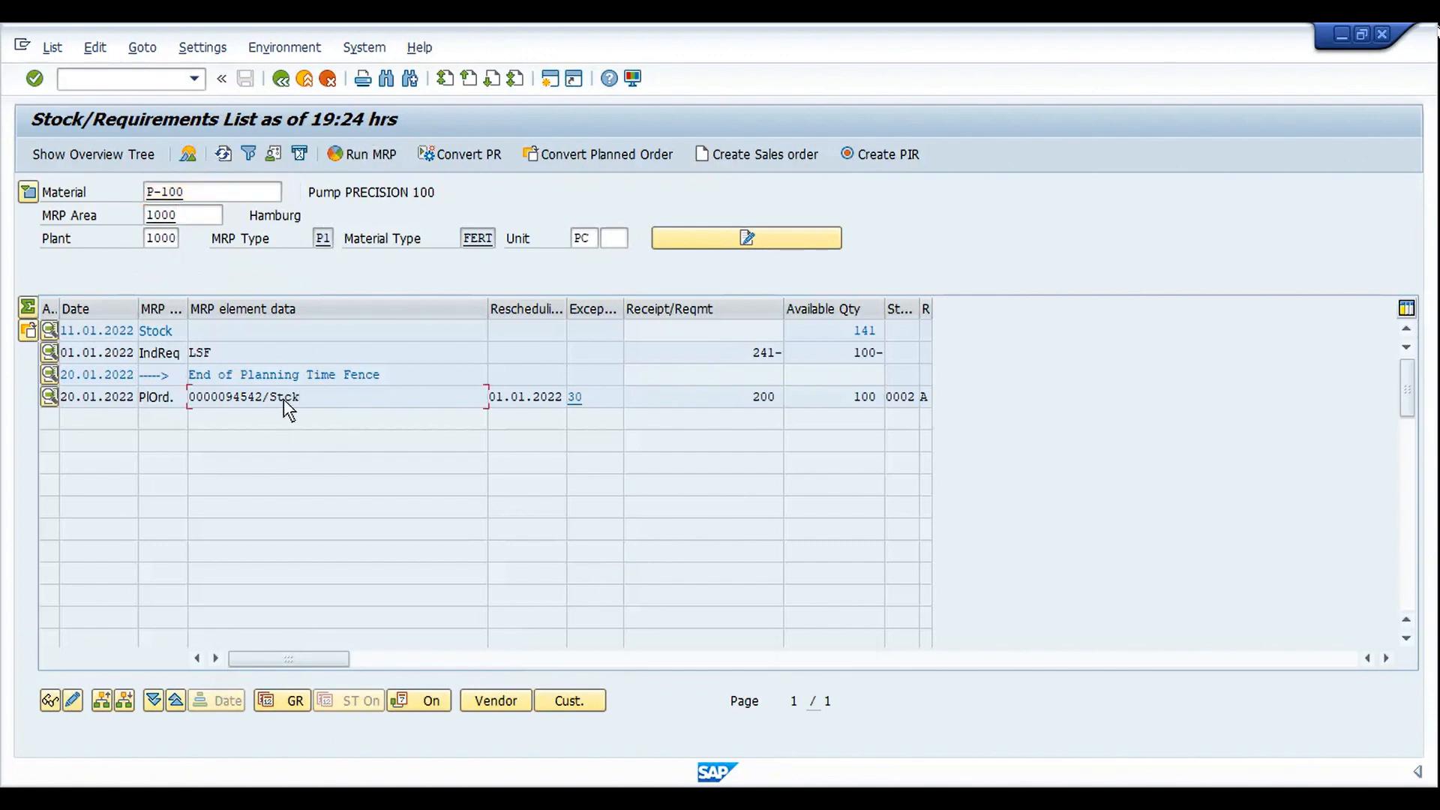
Convert the planned order dated 20.01.2022 for material P-100 into a production order
double_click(240, 395)
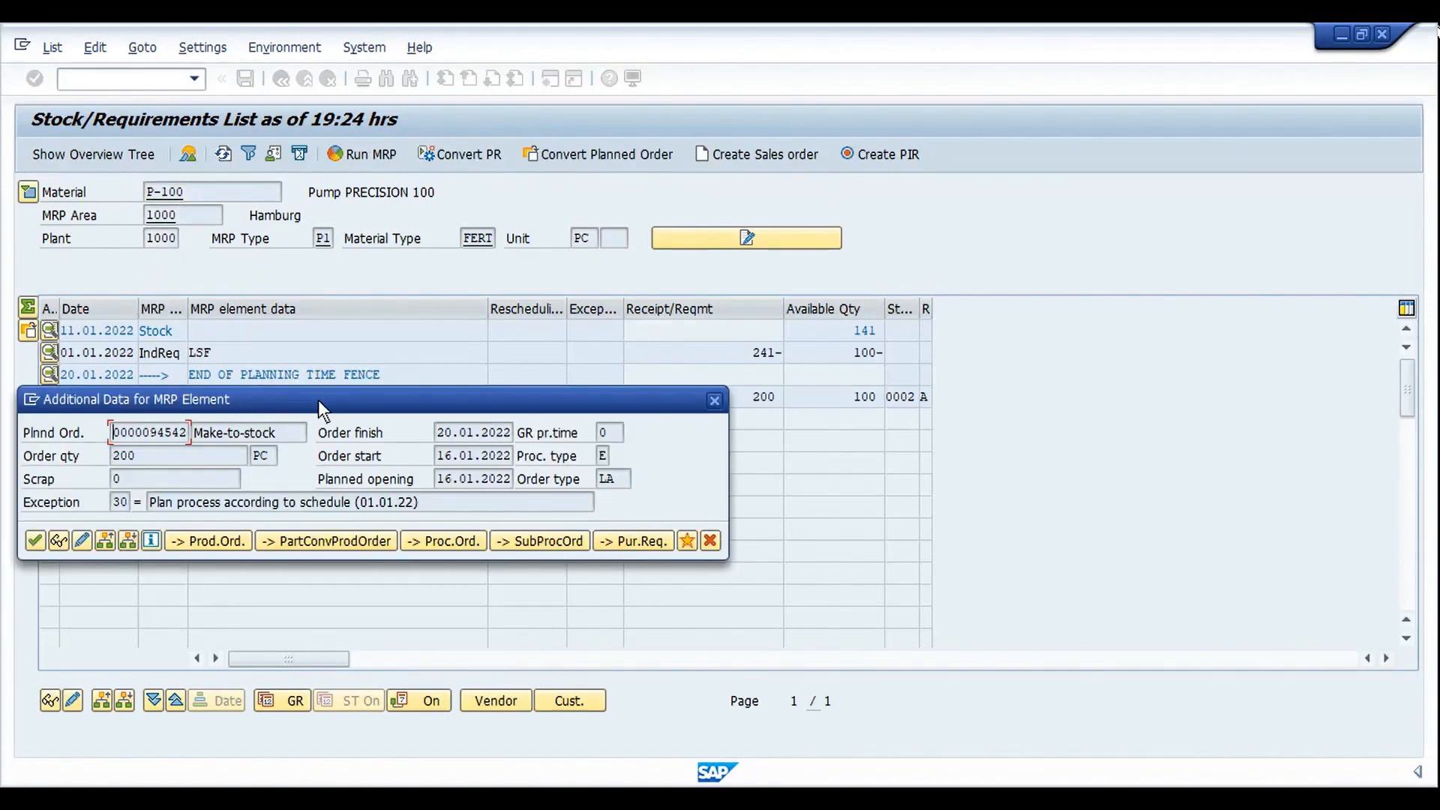
drag(318, 399, 673, 429)
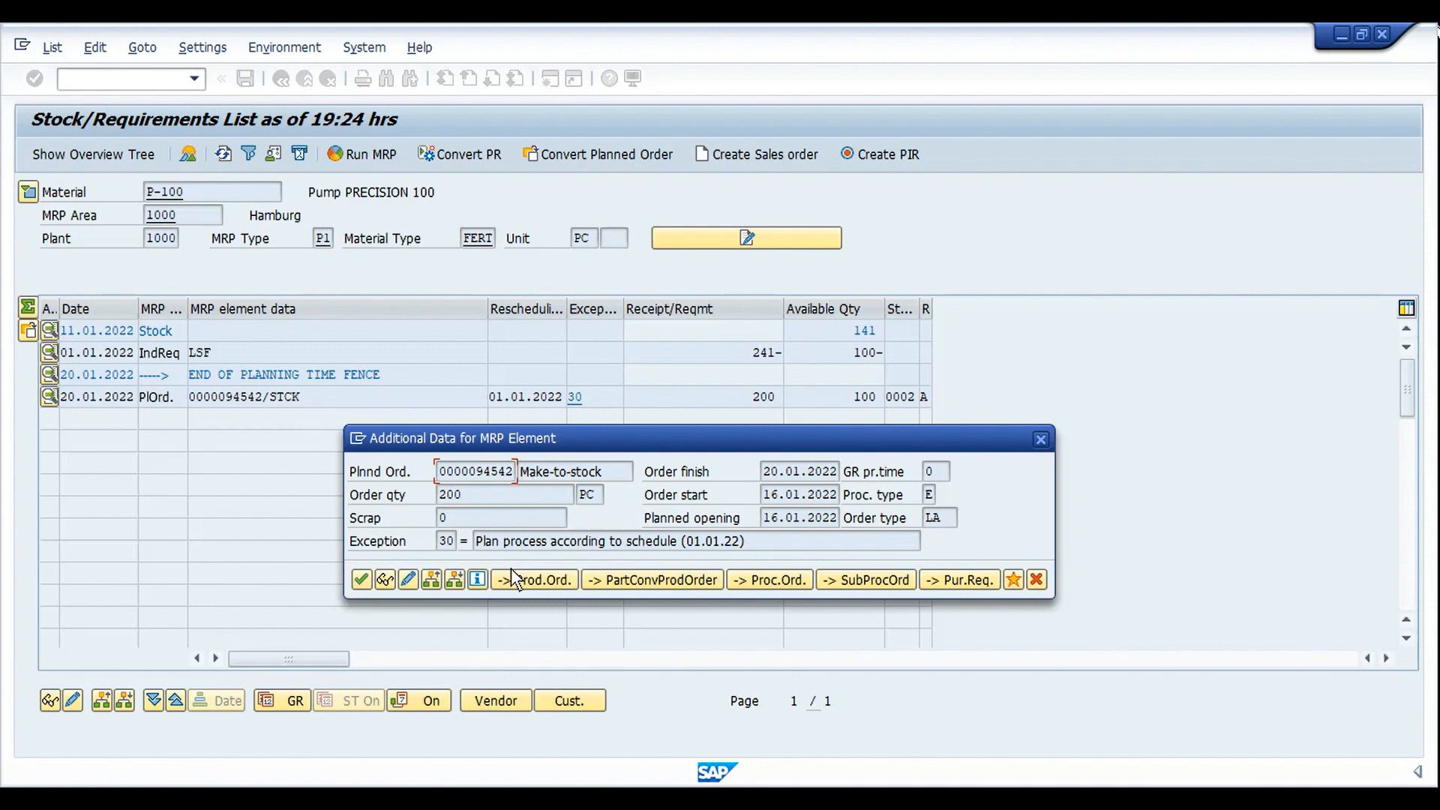
click(524, 584)
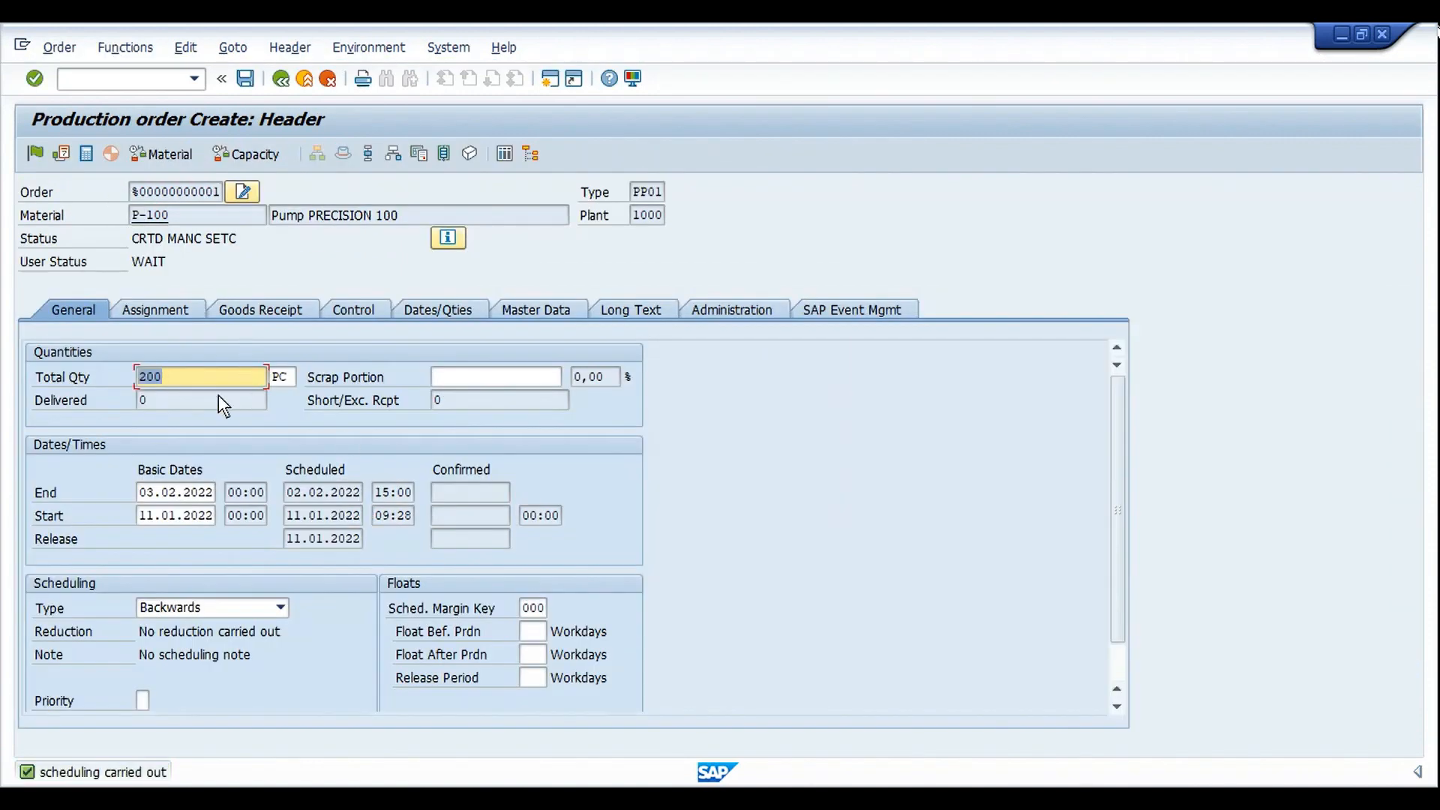
click(190, 377)
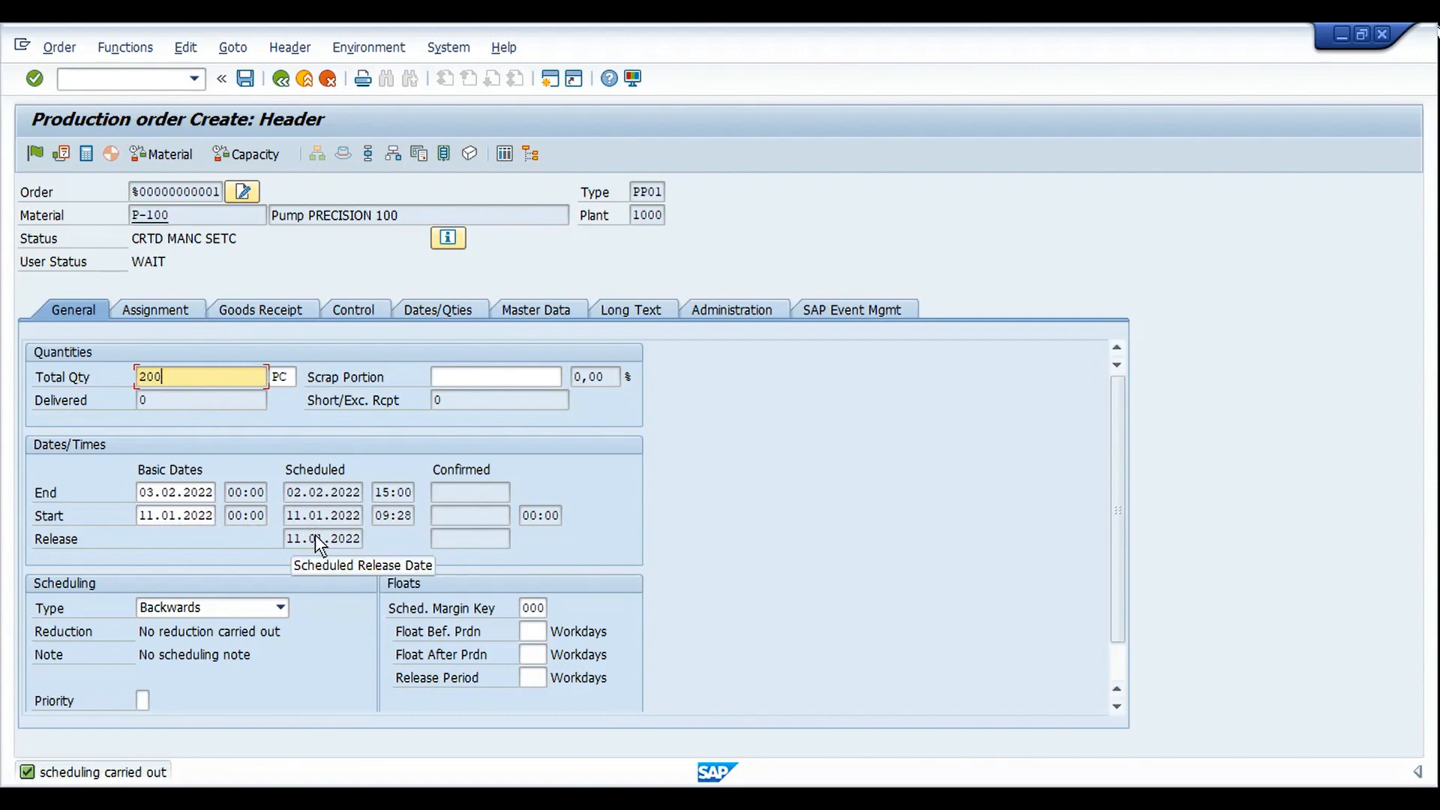
Check the Backflush indicators in the component overview, widening their column, and view the order's operation overview
click(394, 155)
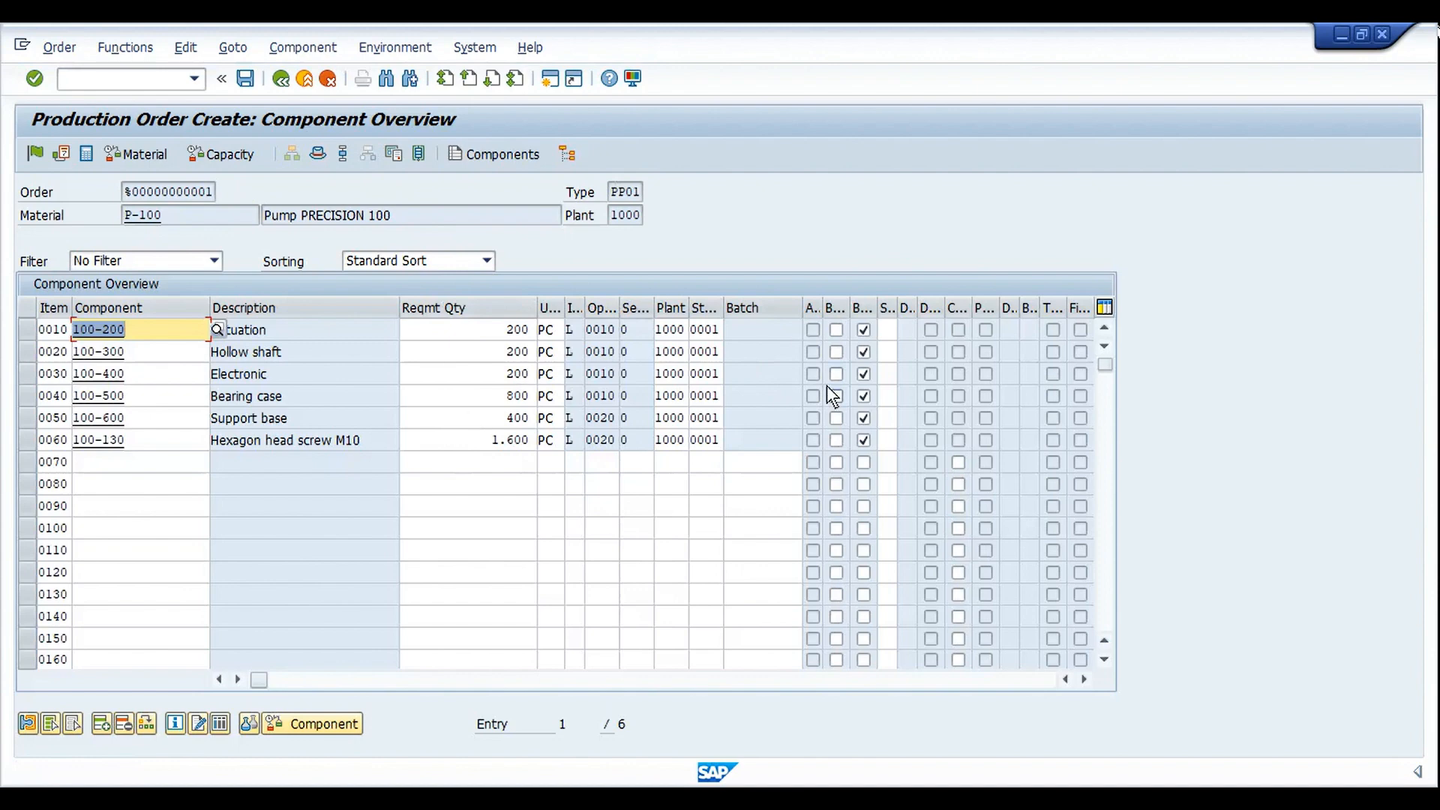
double_click(876, 315)
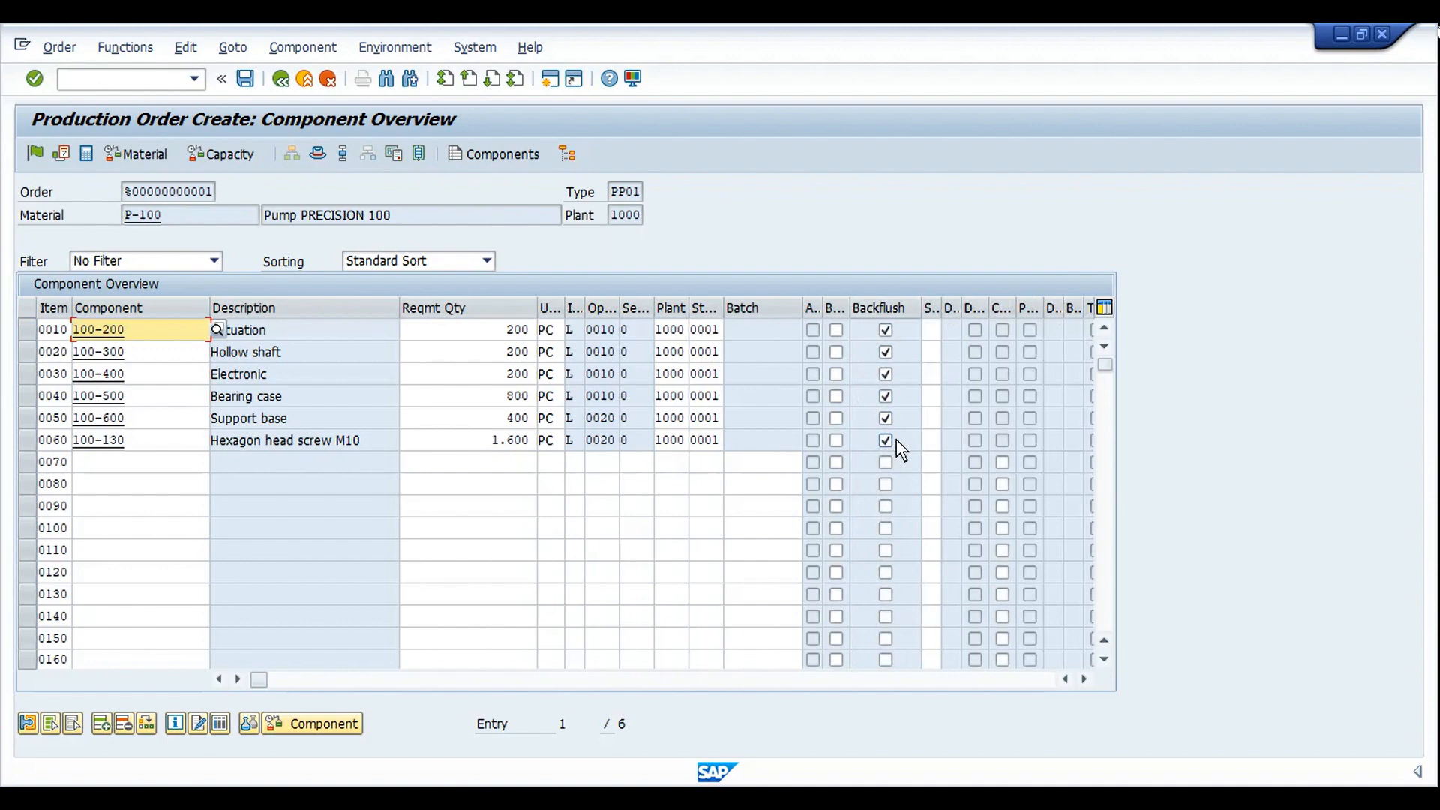
click(344, 155)
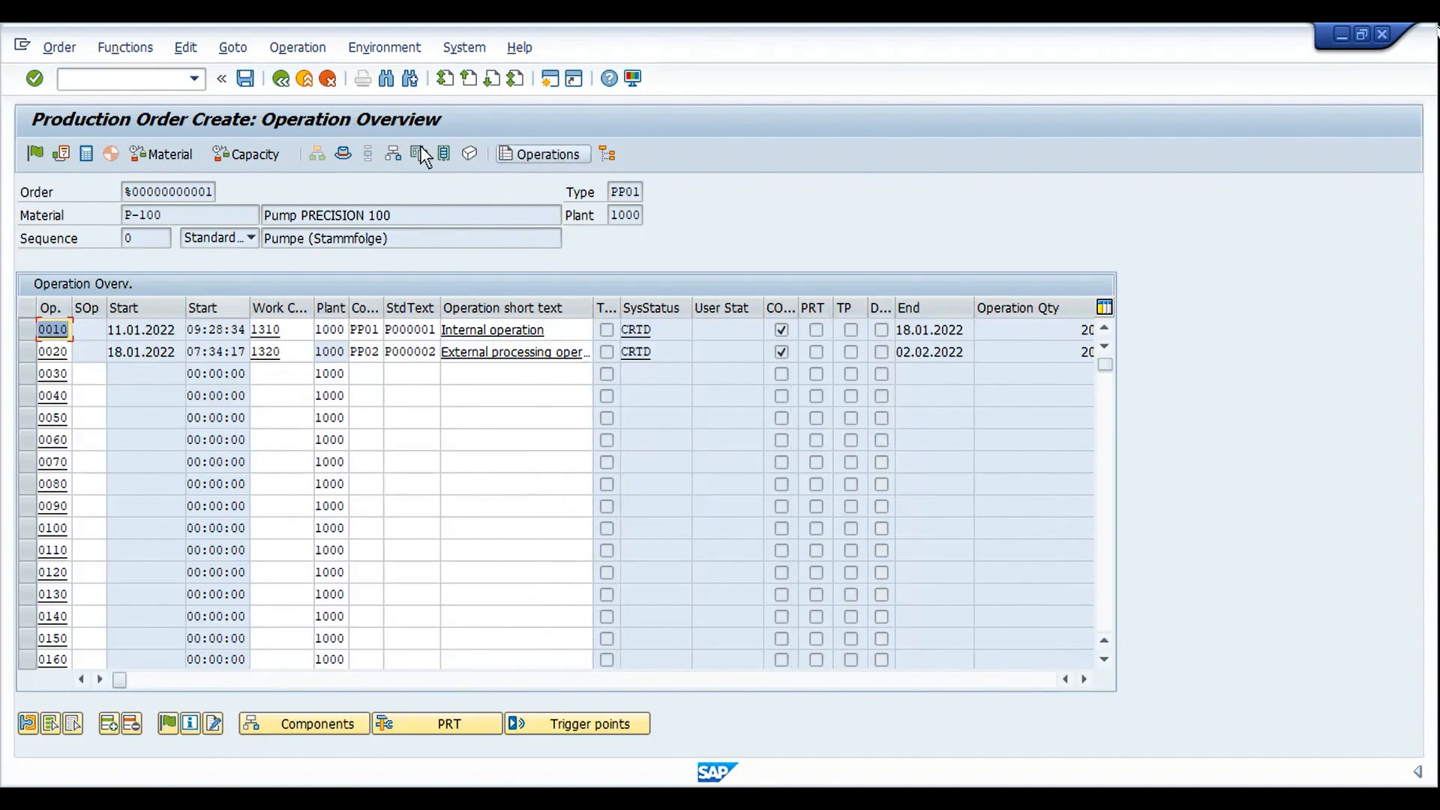
Check the operation assignment of components 100-200 to 100-500 in the component overview, widening the Operation column and clearing the row selection
click(402, 149)
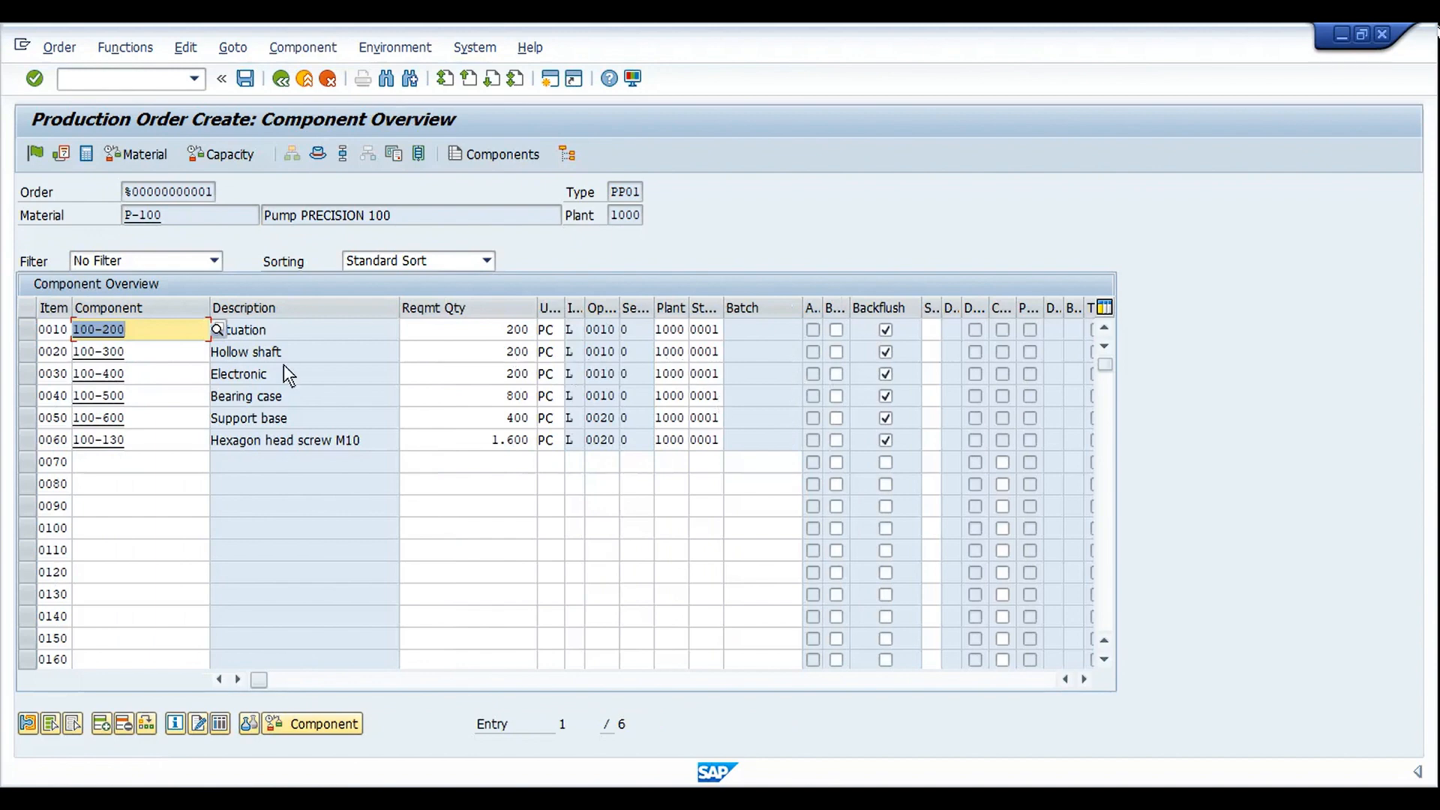
click(28, 337)
drag(29, 336, 30, 396)
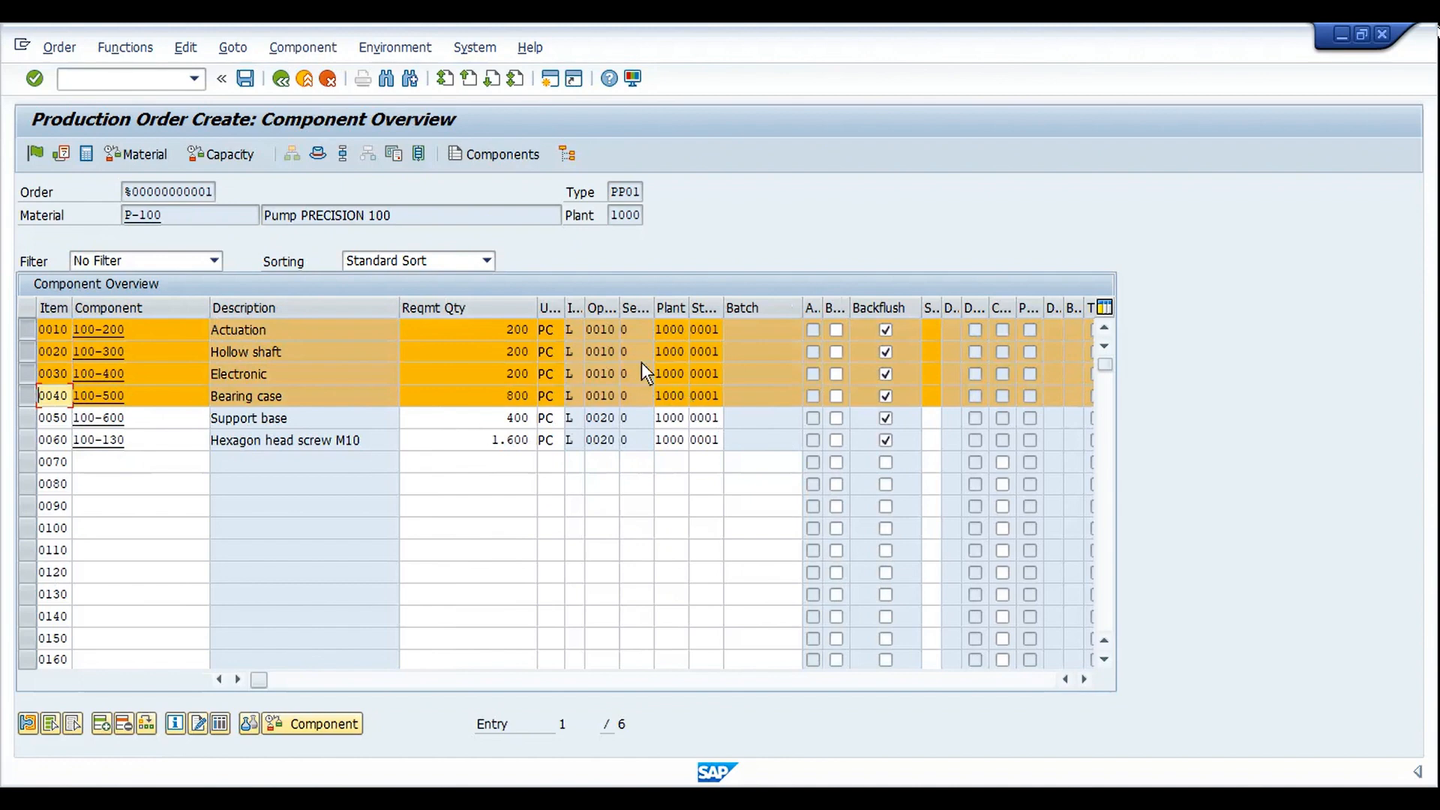
click(602, 347)
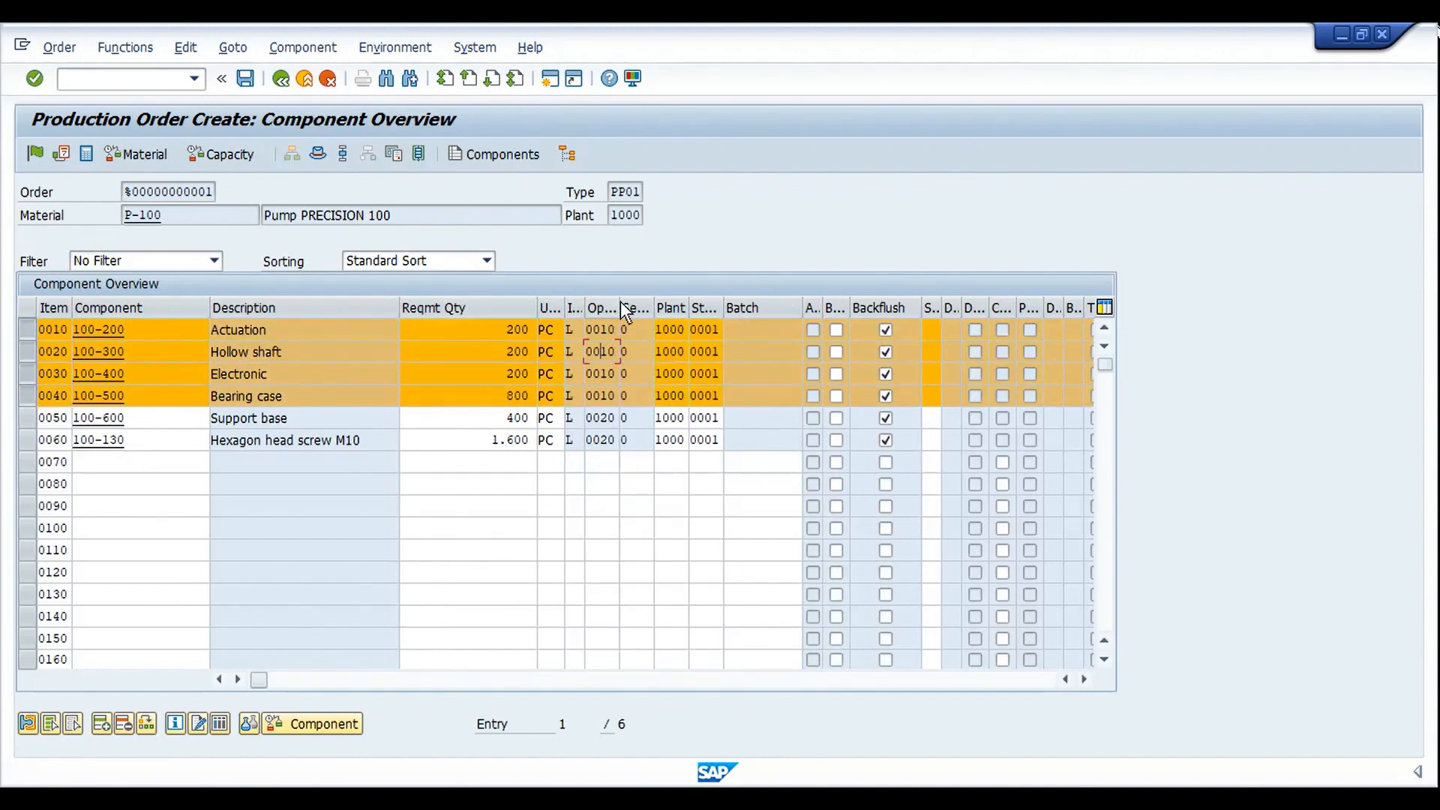
drag(620, 308, 664, 309)
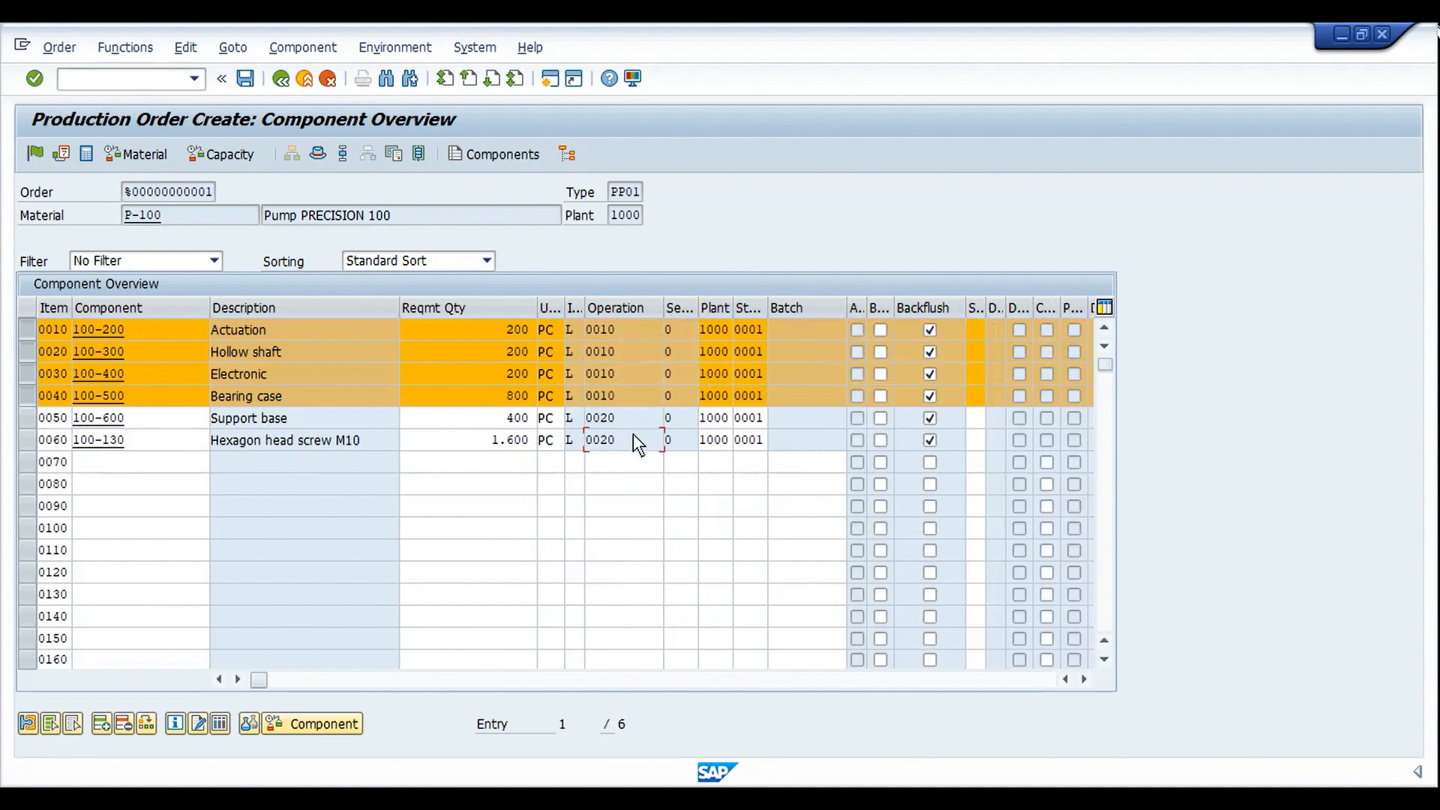
click(28, 329)
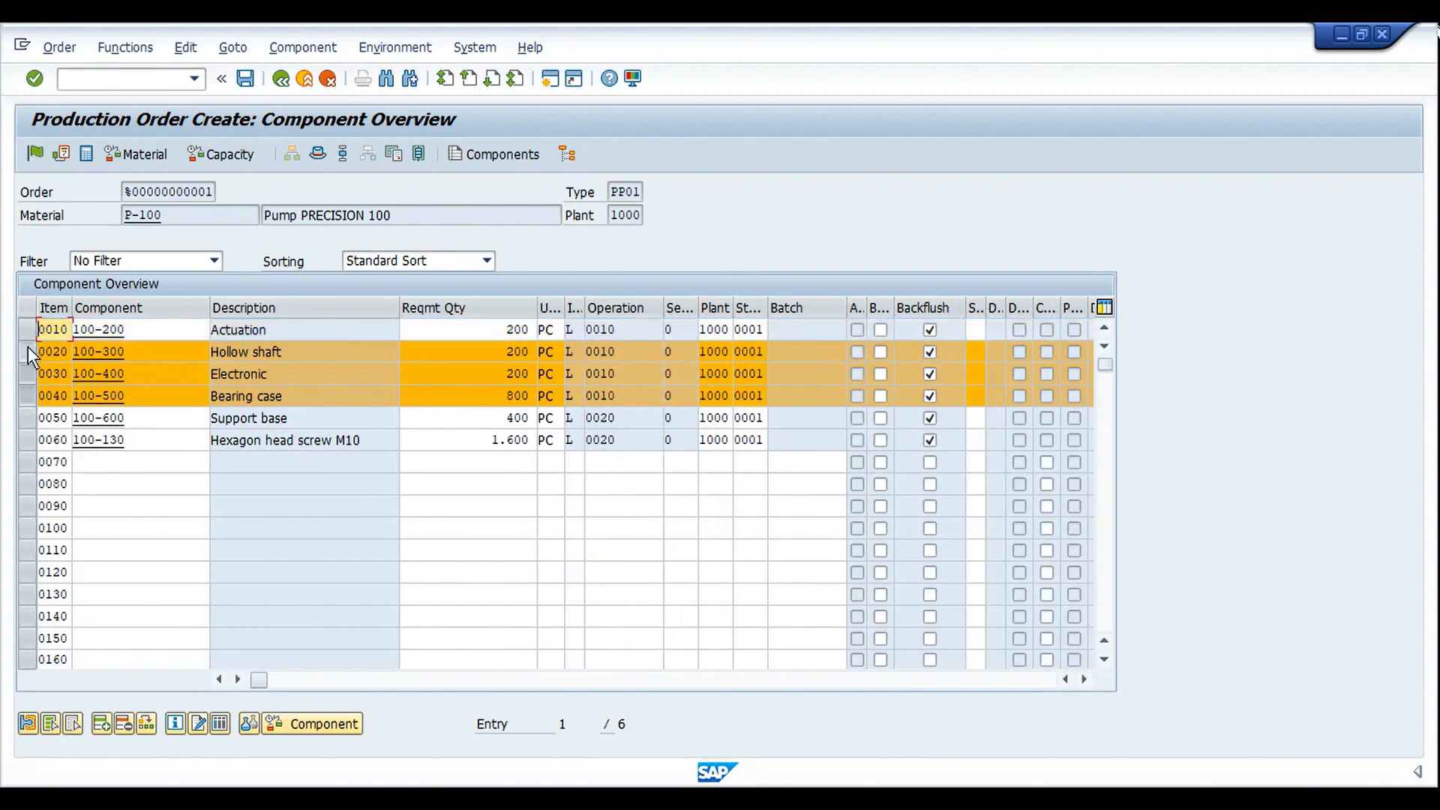
click(28, 349)
click(29, 372)
click(29, 390)
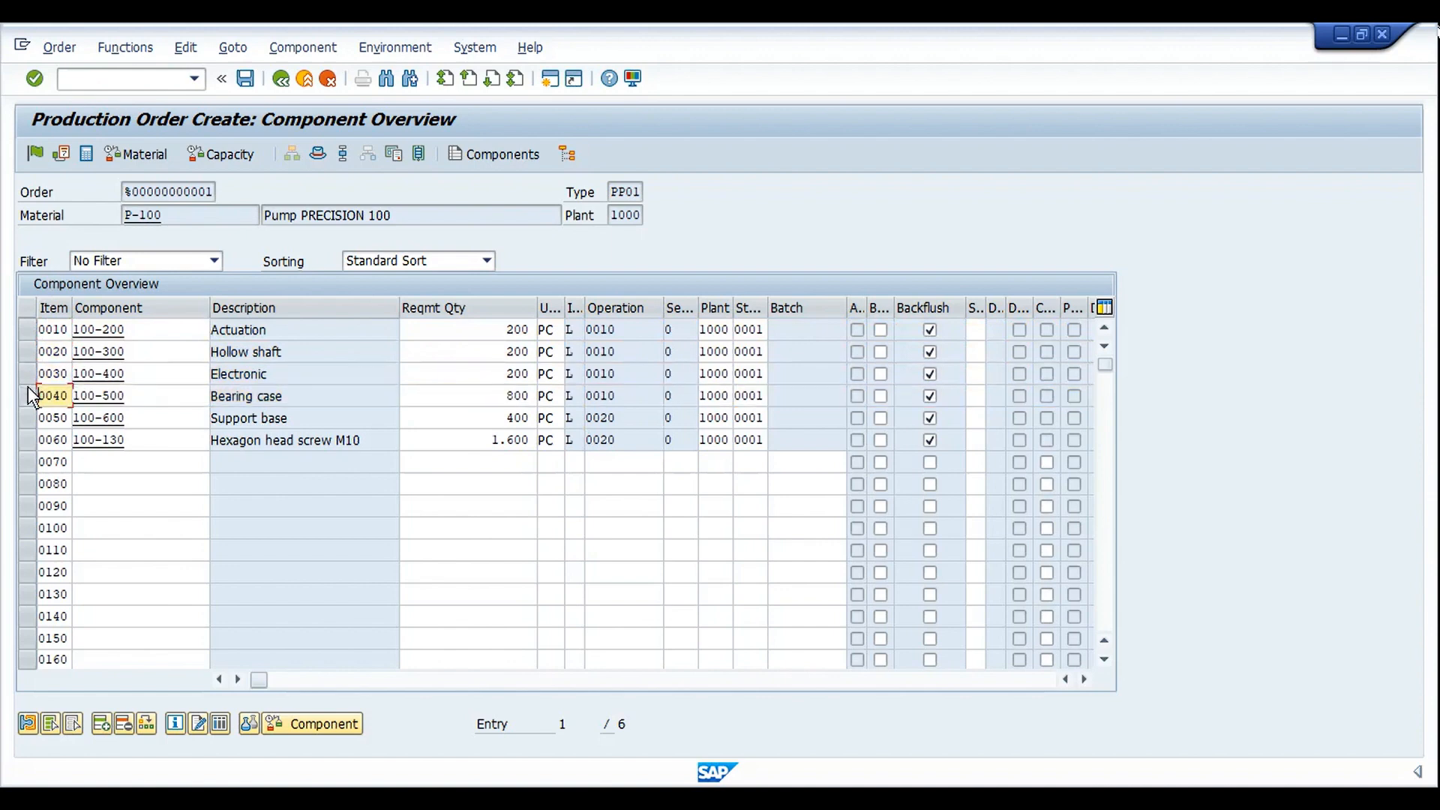
Set the production order's user status to APPR (Release Approved) and return to the order header
click(322, 152)
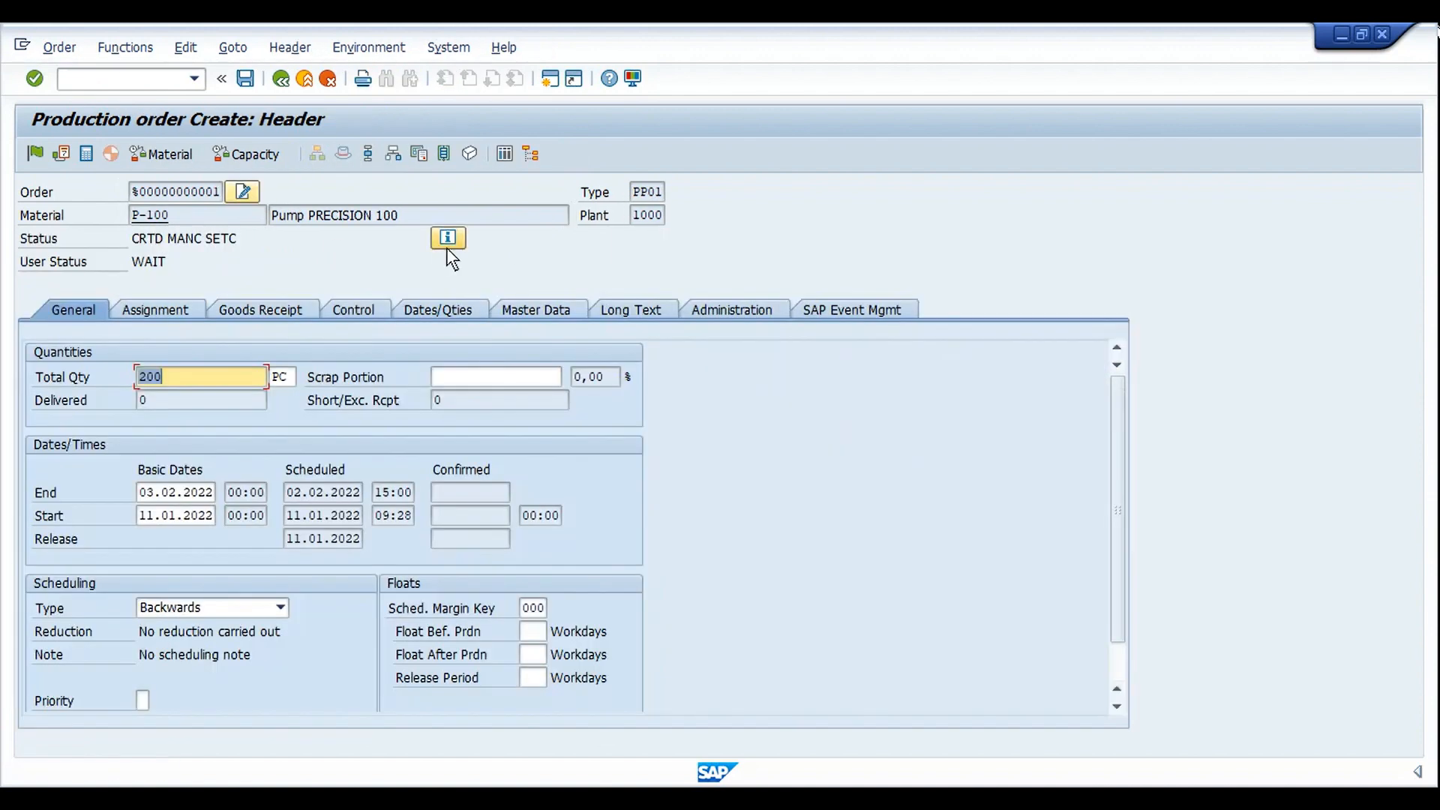
click(447, 240)
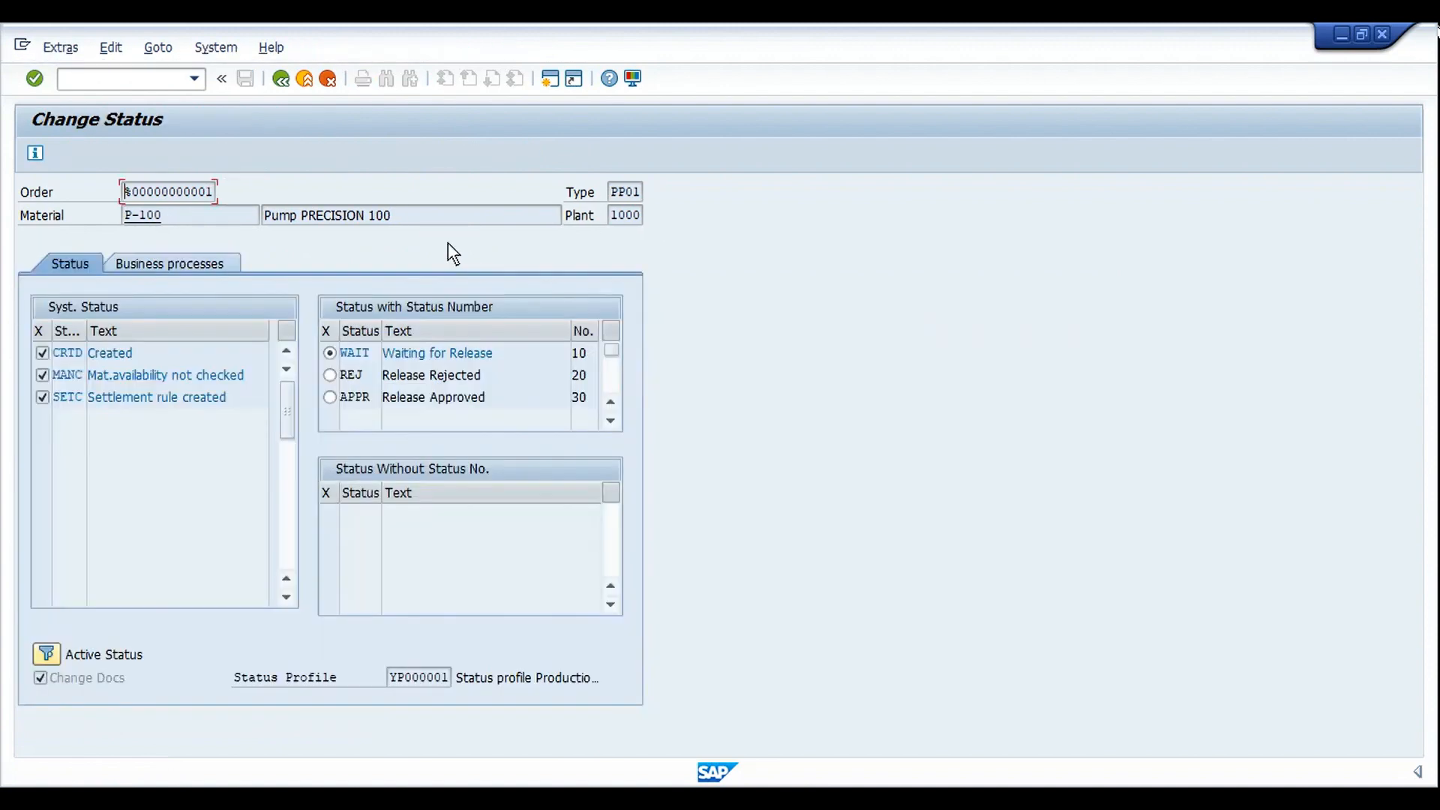
click(328, 395)
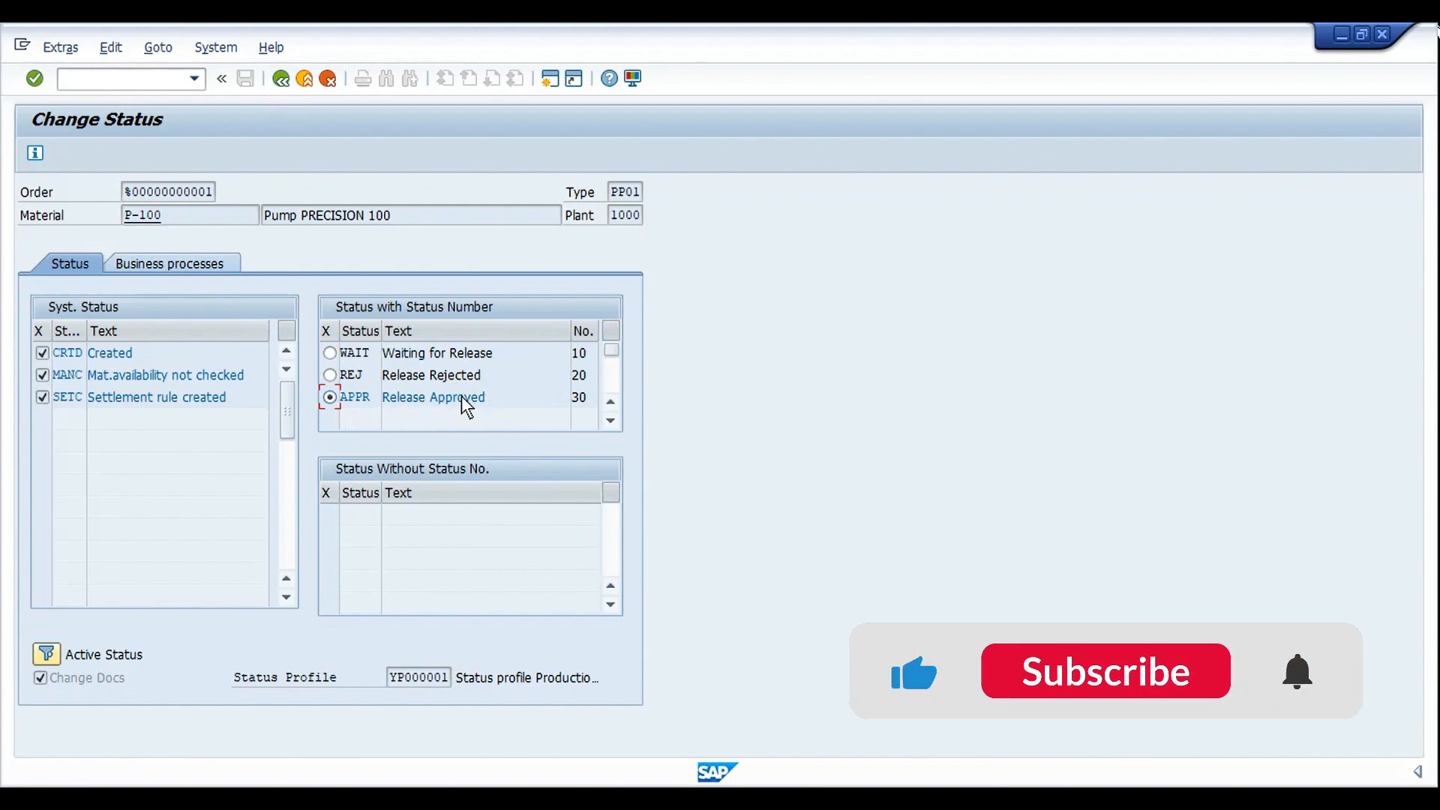
click(283, 80)
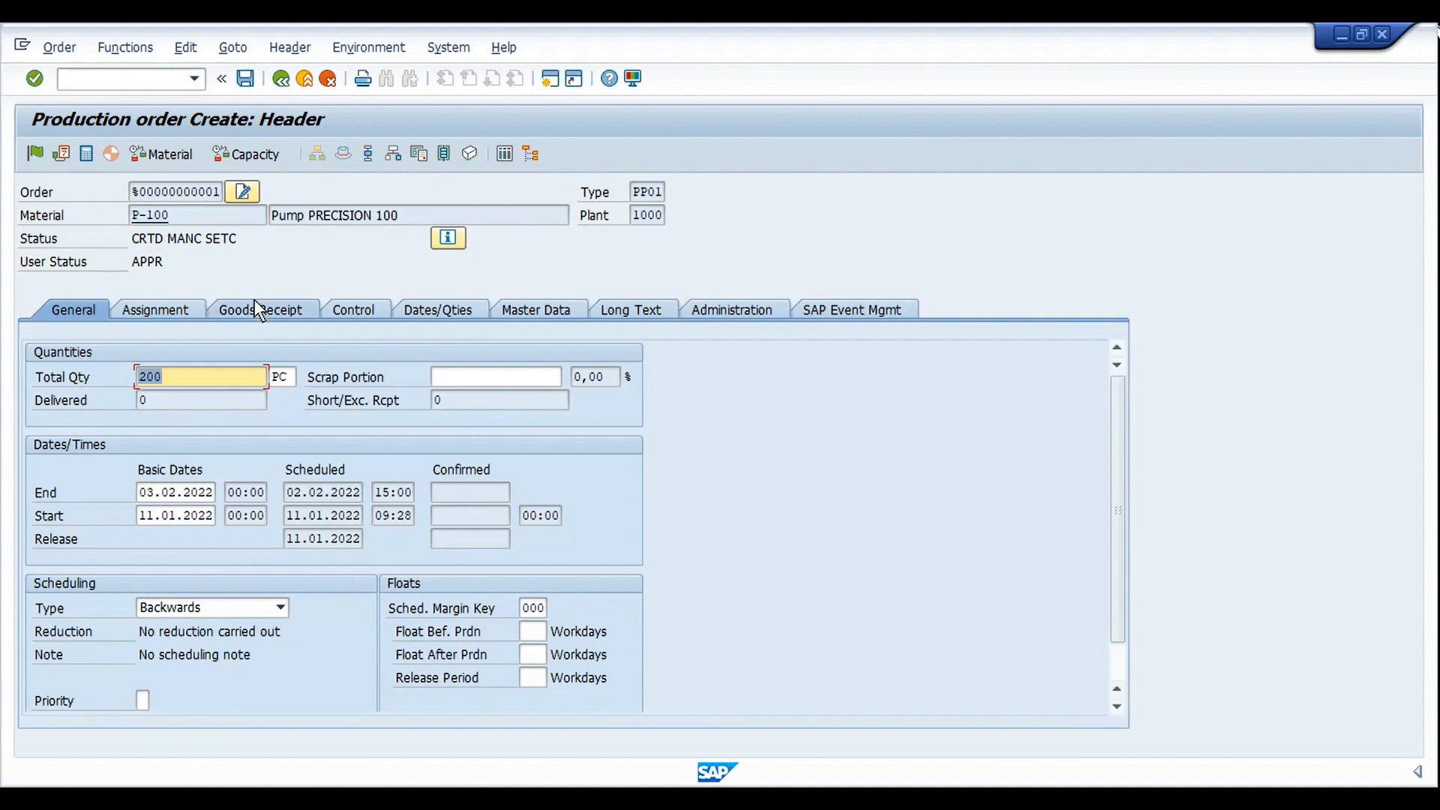
Save the new production order, accepting deletion of the cost calculation log, and refresh the stock/requirements list
click(245, 78)
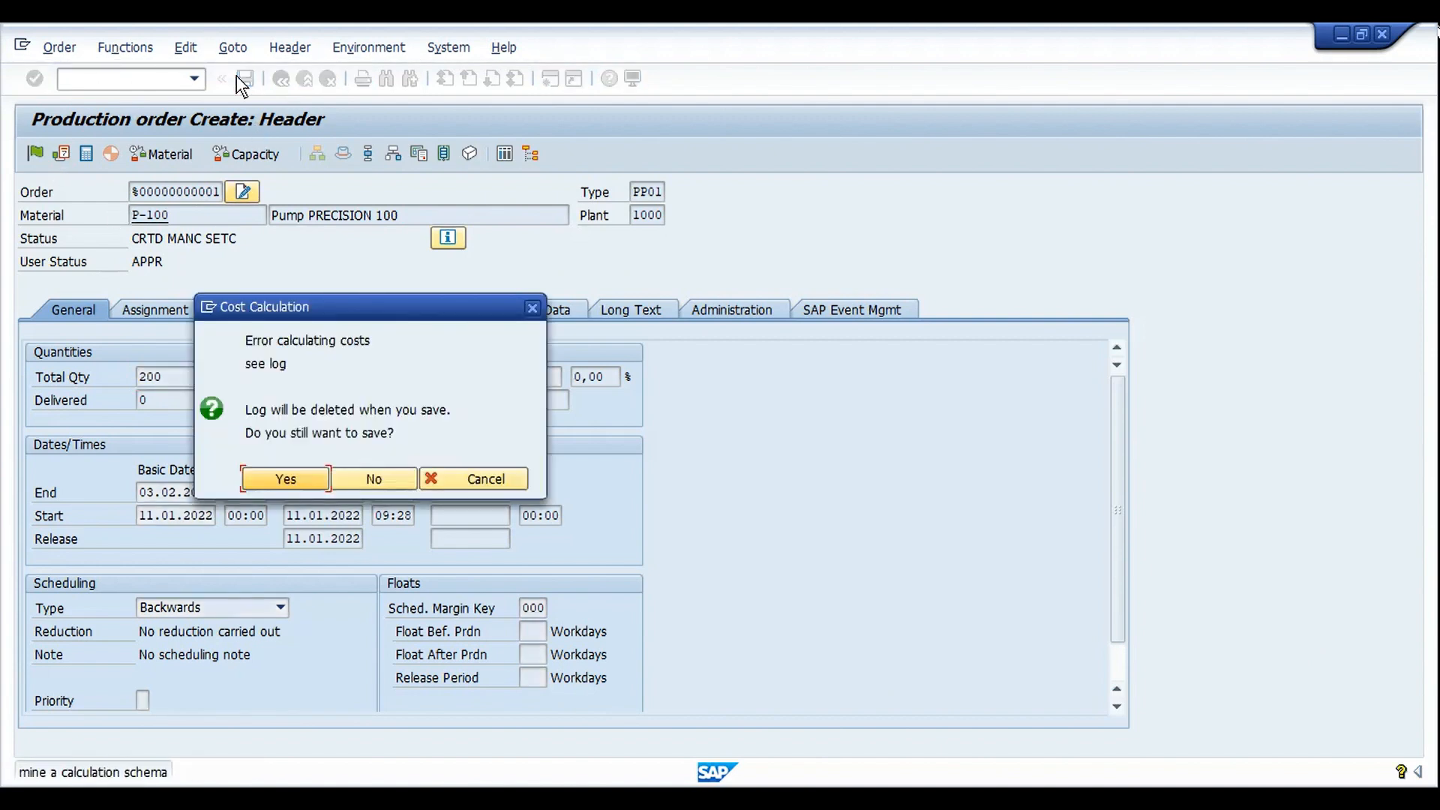
click(291, 479)
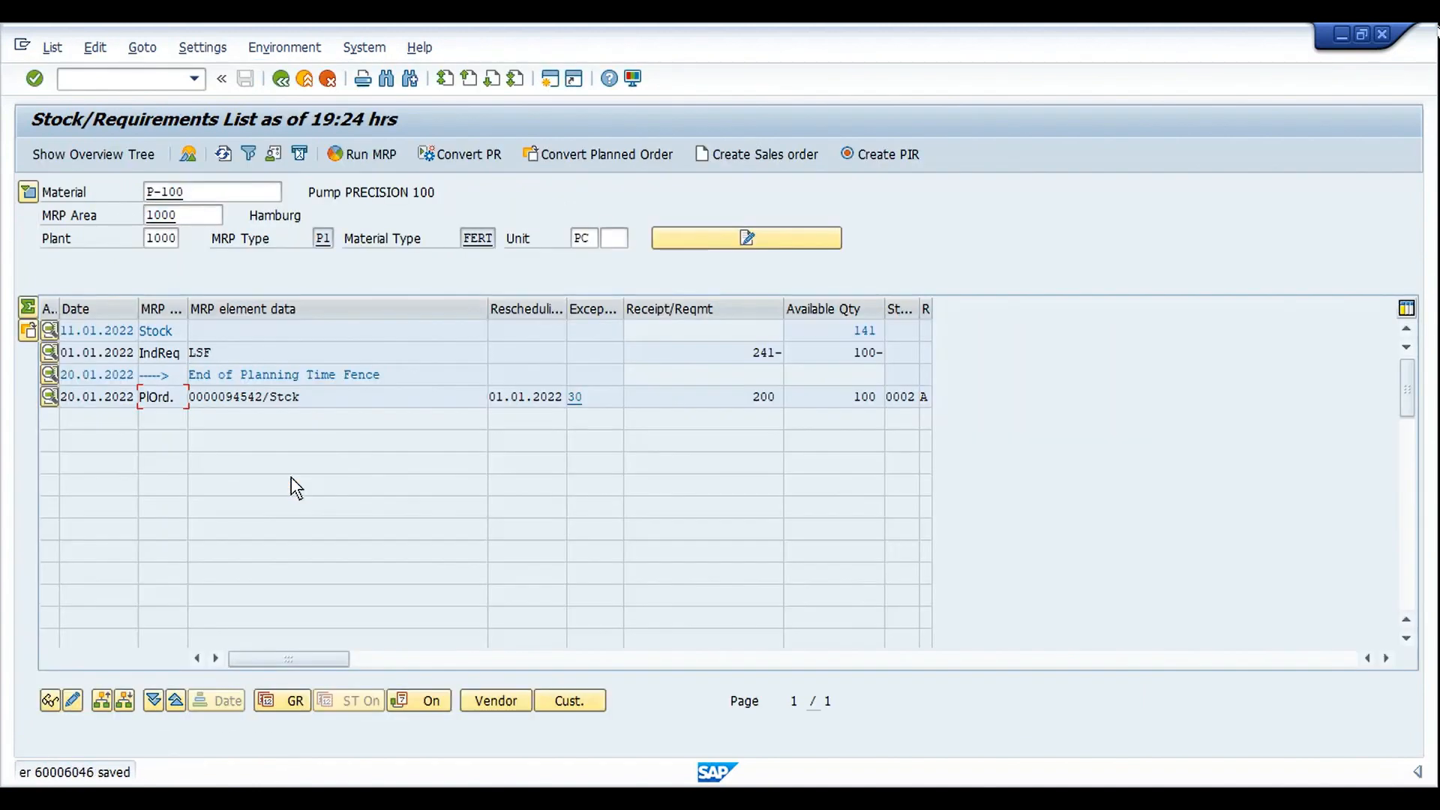
click(223, 152)
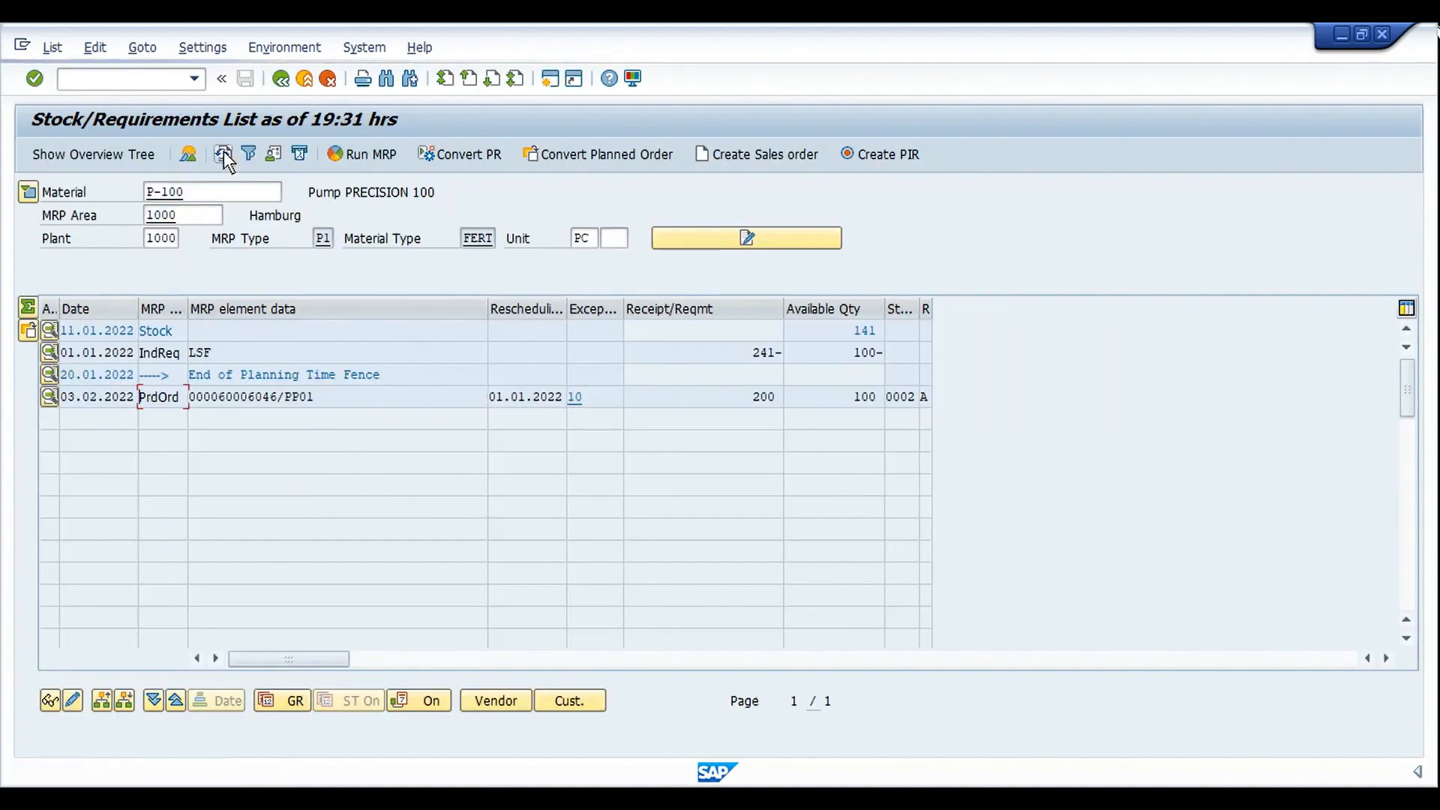
Open the production order dated 03.02.2022 from the stock/requirements list in change mode
click(276, 395)
drag(276, 396, 237, 401)
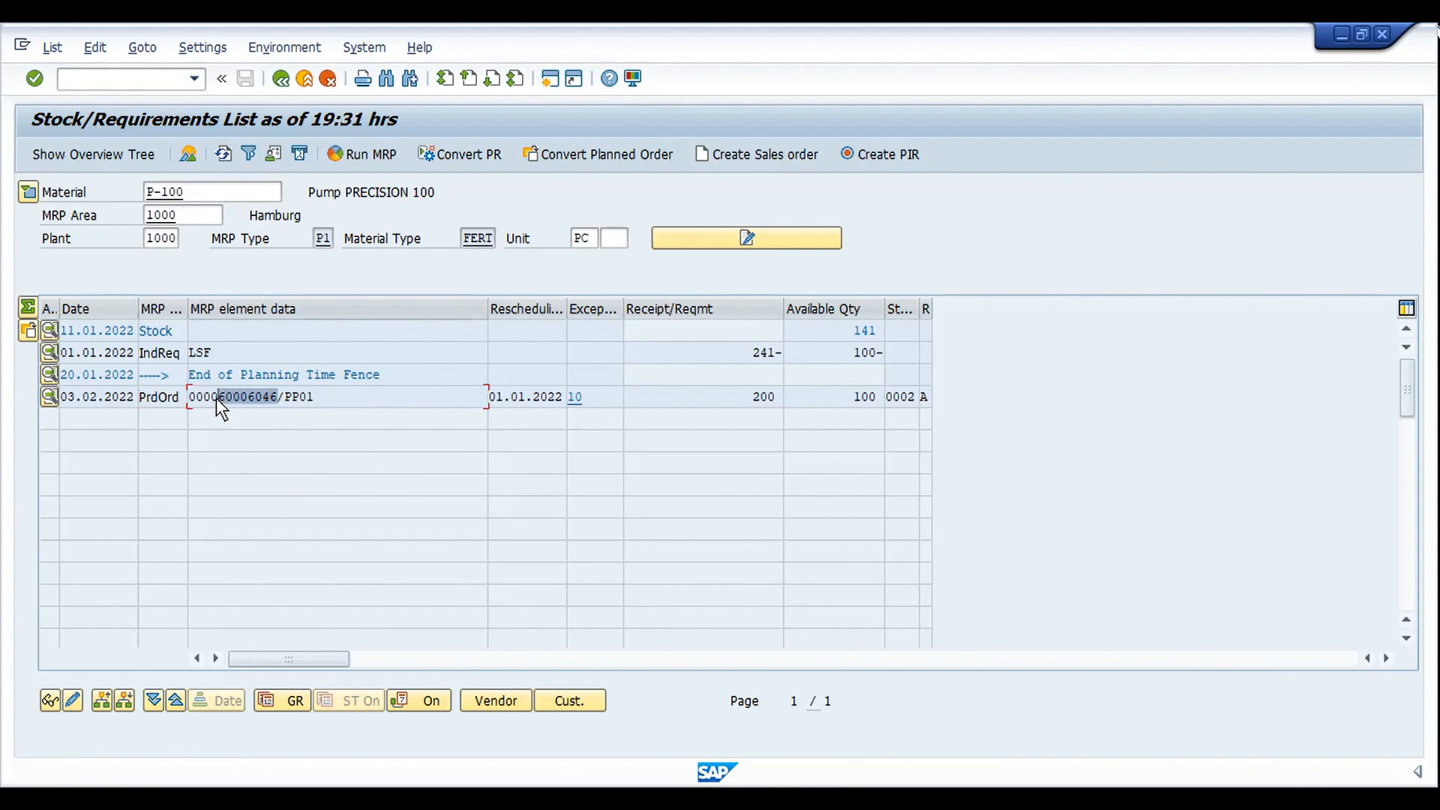
click(216, 398)
double_click(267, 399)
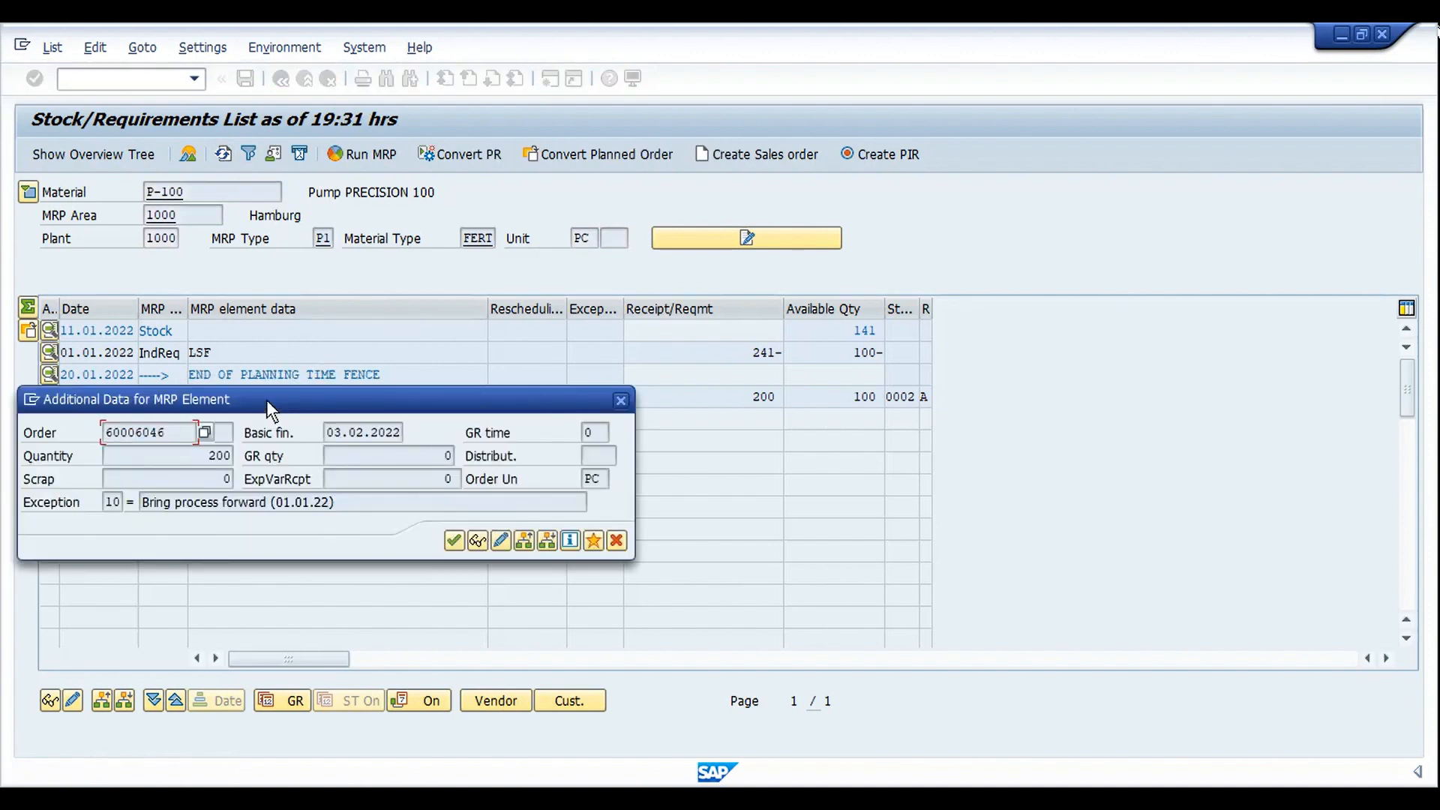
click(499, 542)
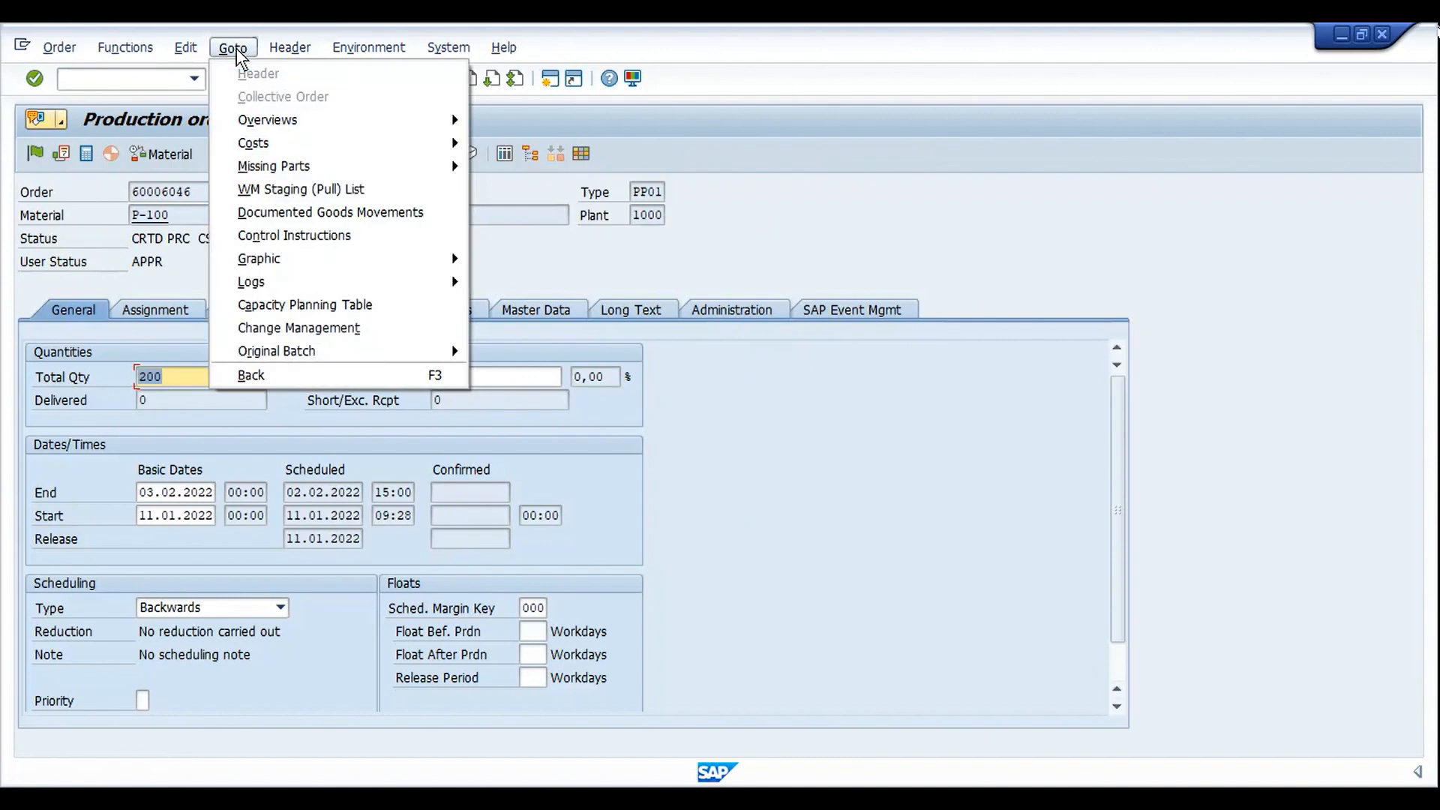
Display the production order's cost analysis and apply the Cost Trend layout 1SAP02
mouse_move(324, 149)
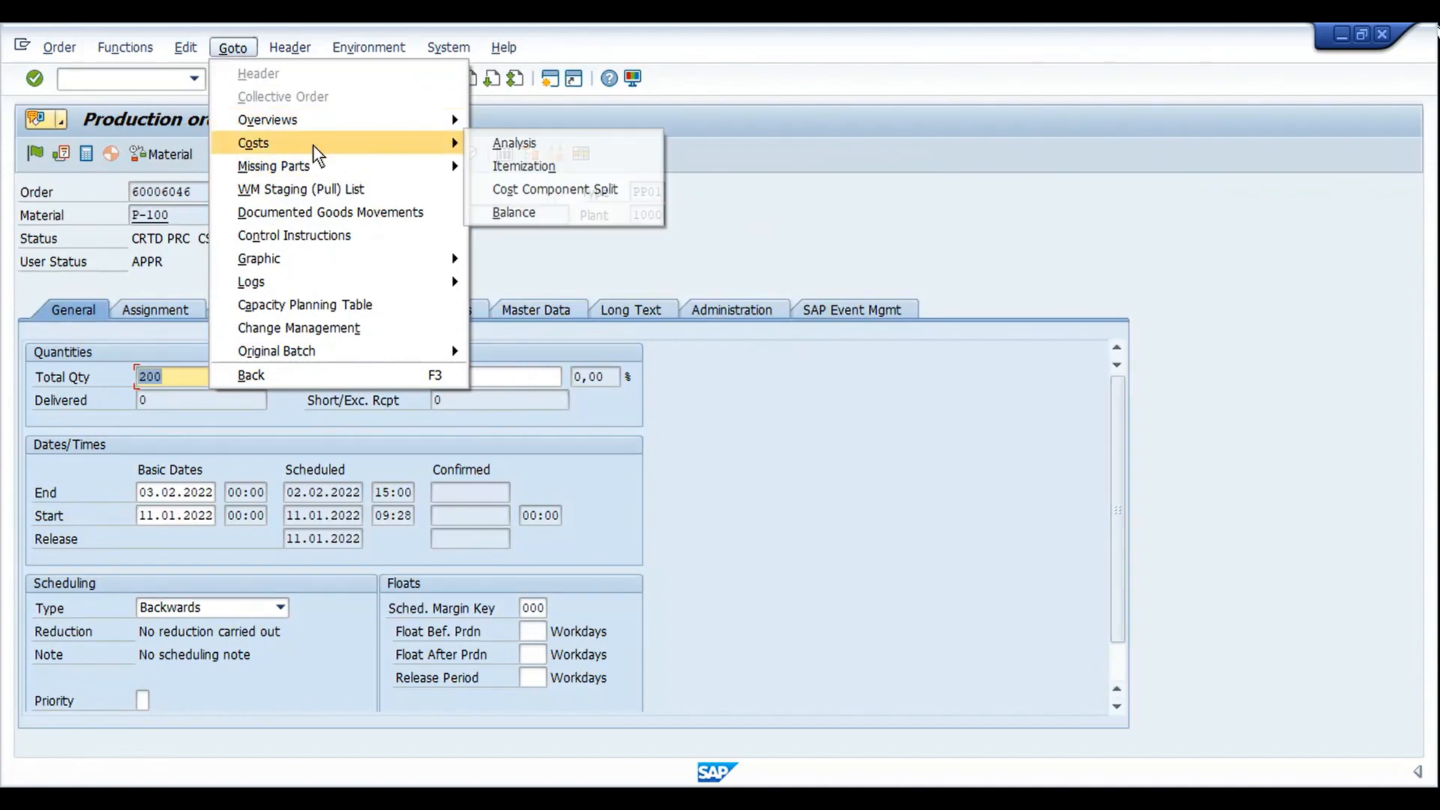
click(573, 142)
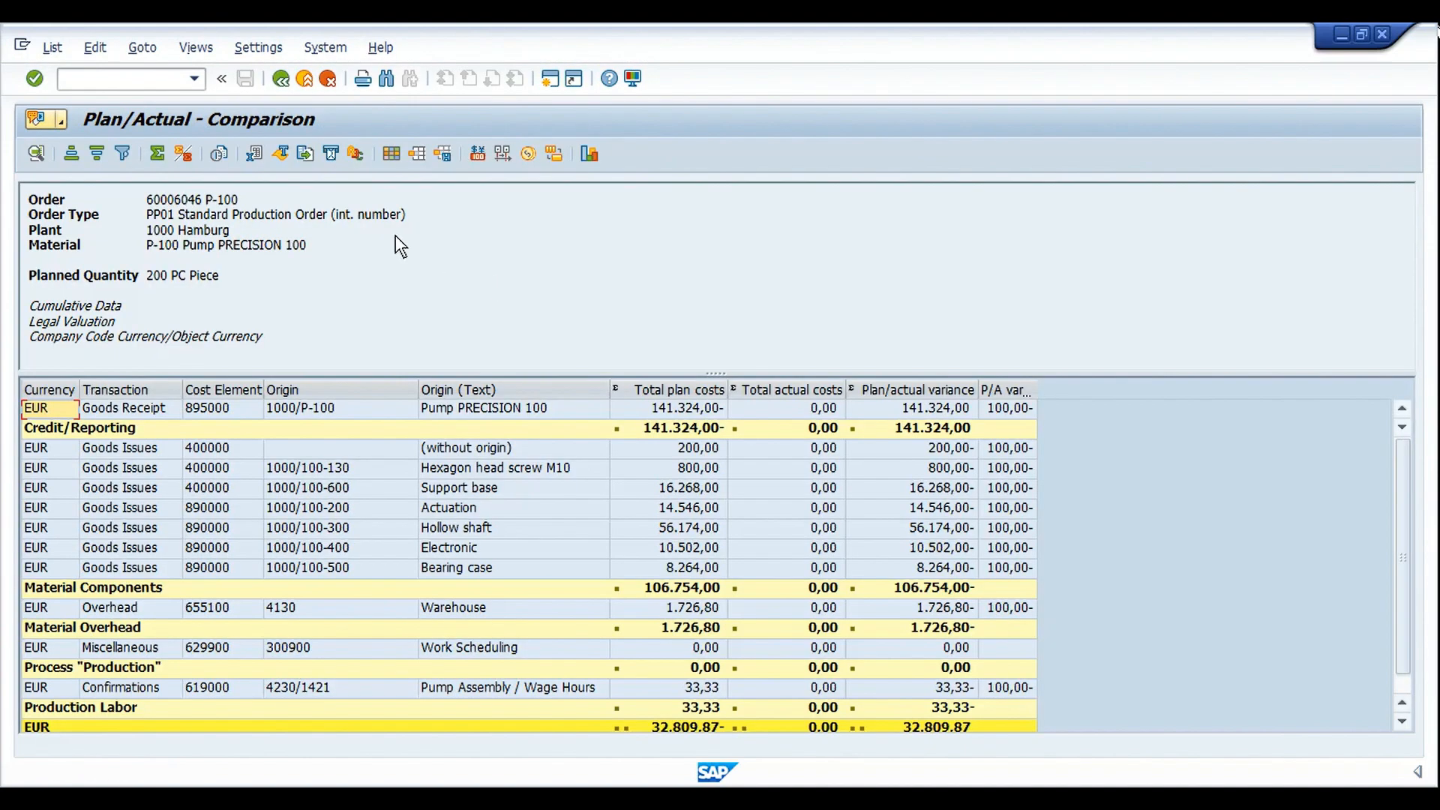
click(418, 157)
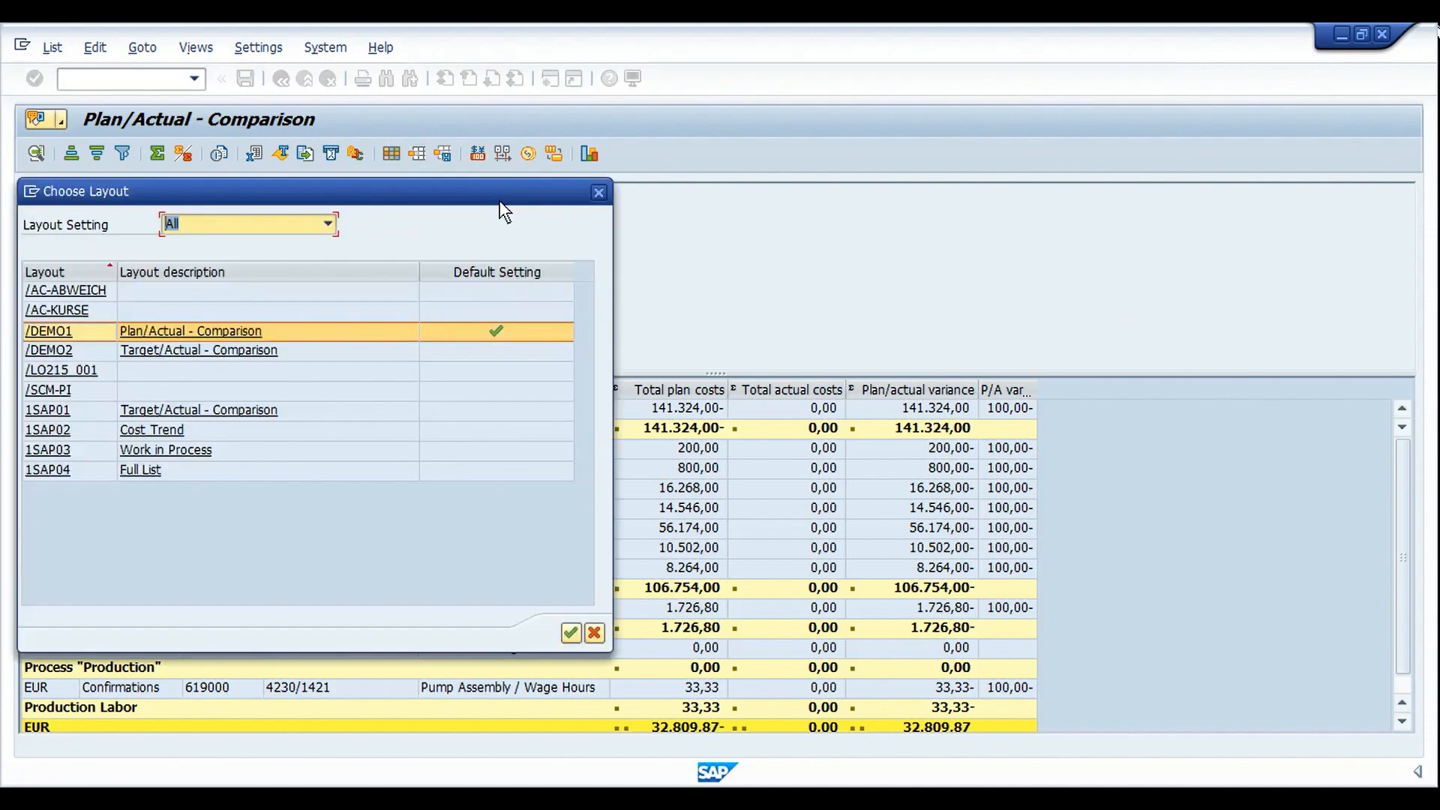
click(153, 430)
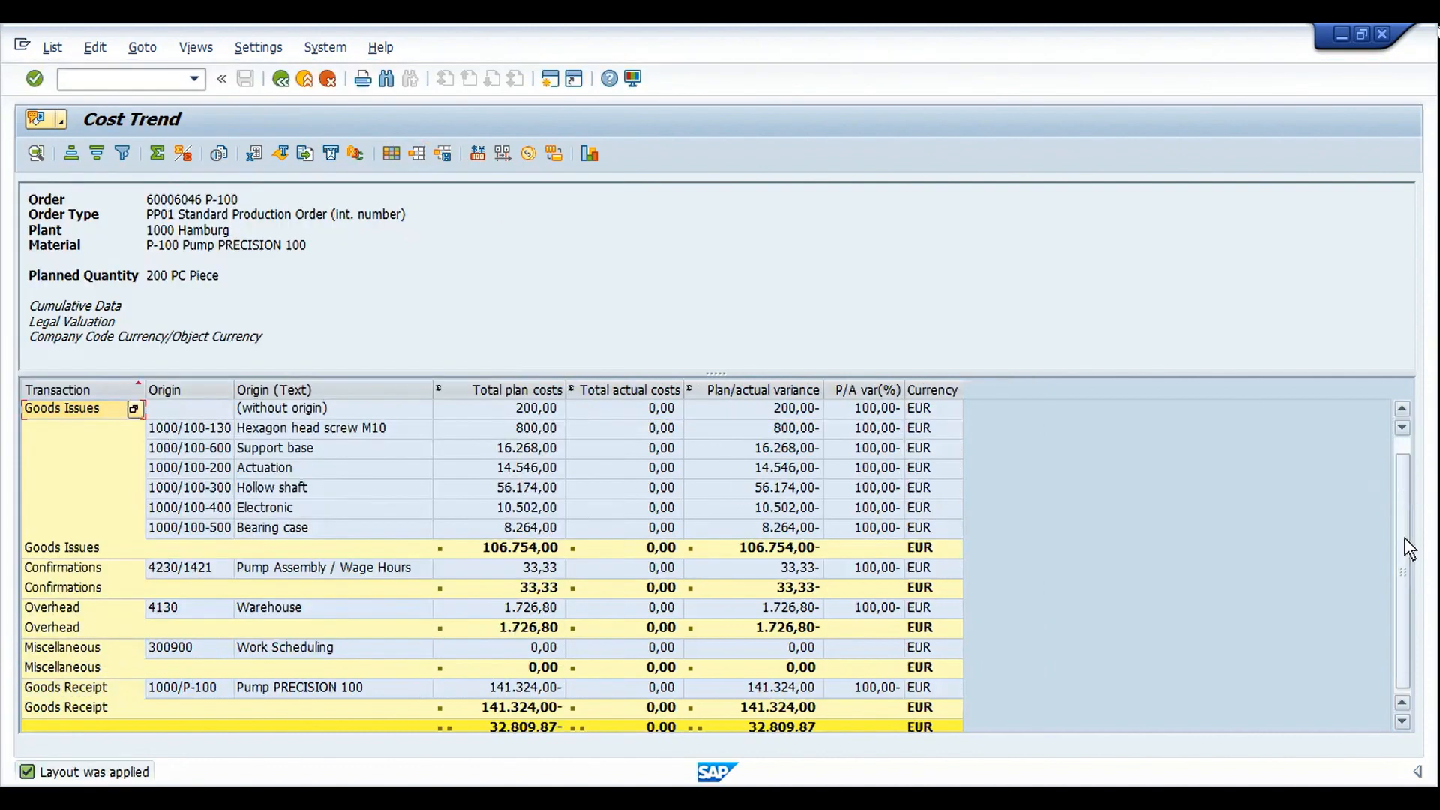
scroll(1405, 538, down, 1)
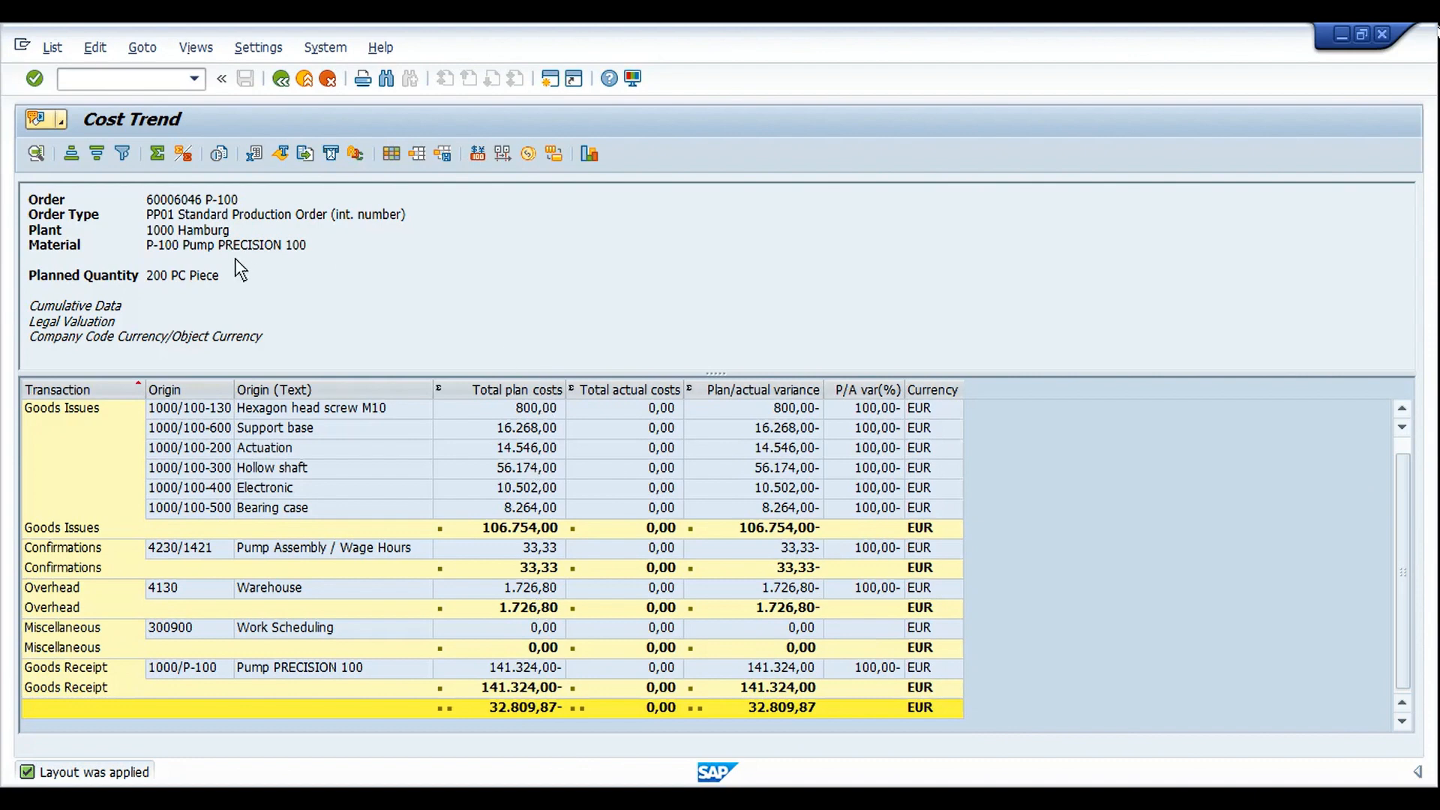
Check the planned quantity and the total plan and total actual cost columns in the Cost Trend report
double_click(159, 279)
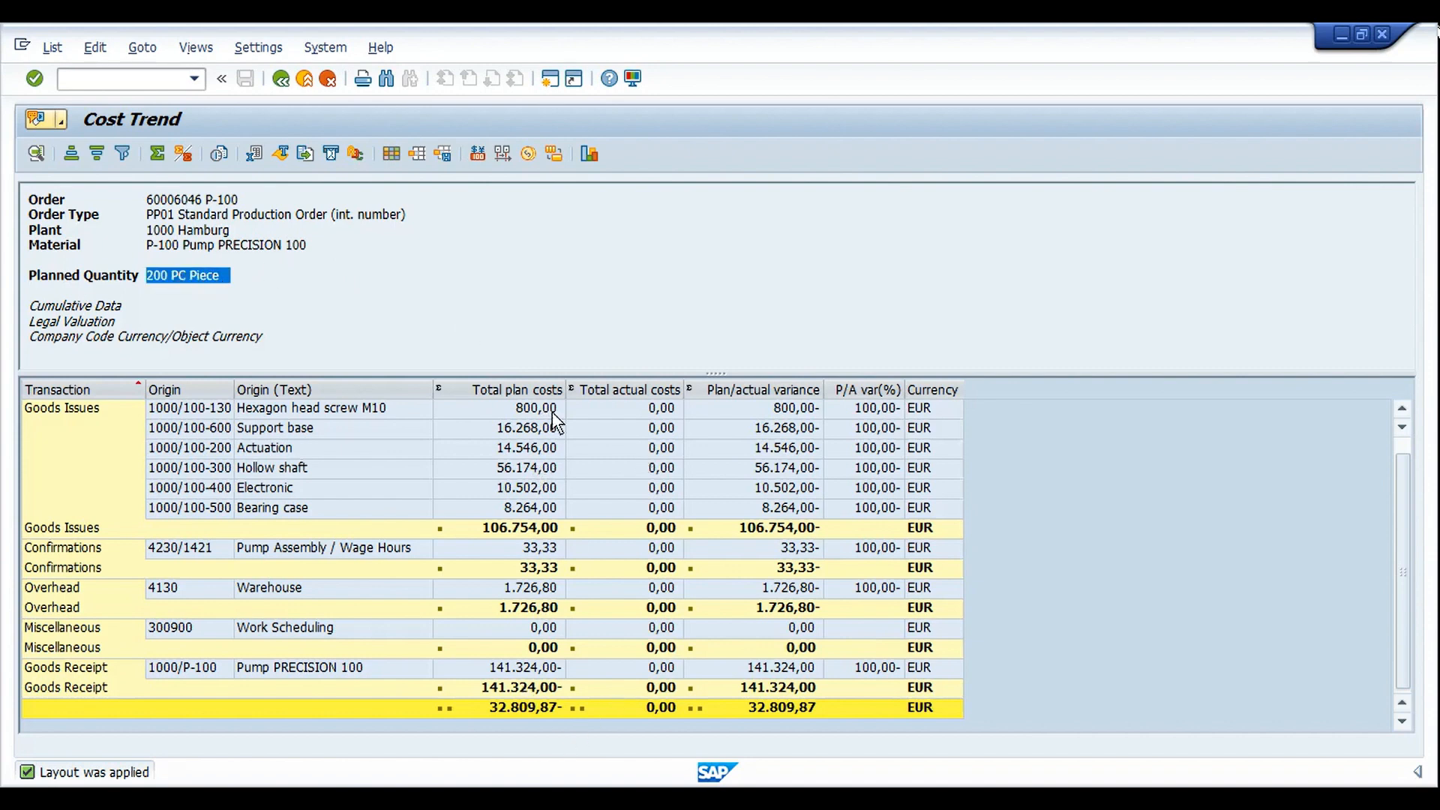
click(524, 394)
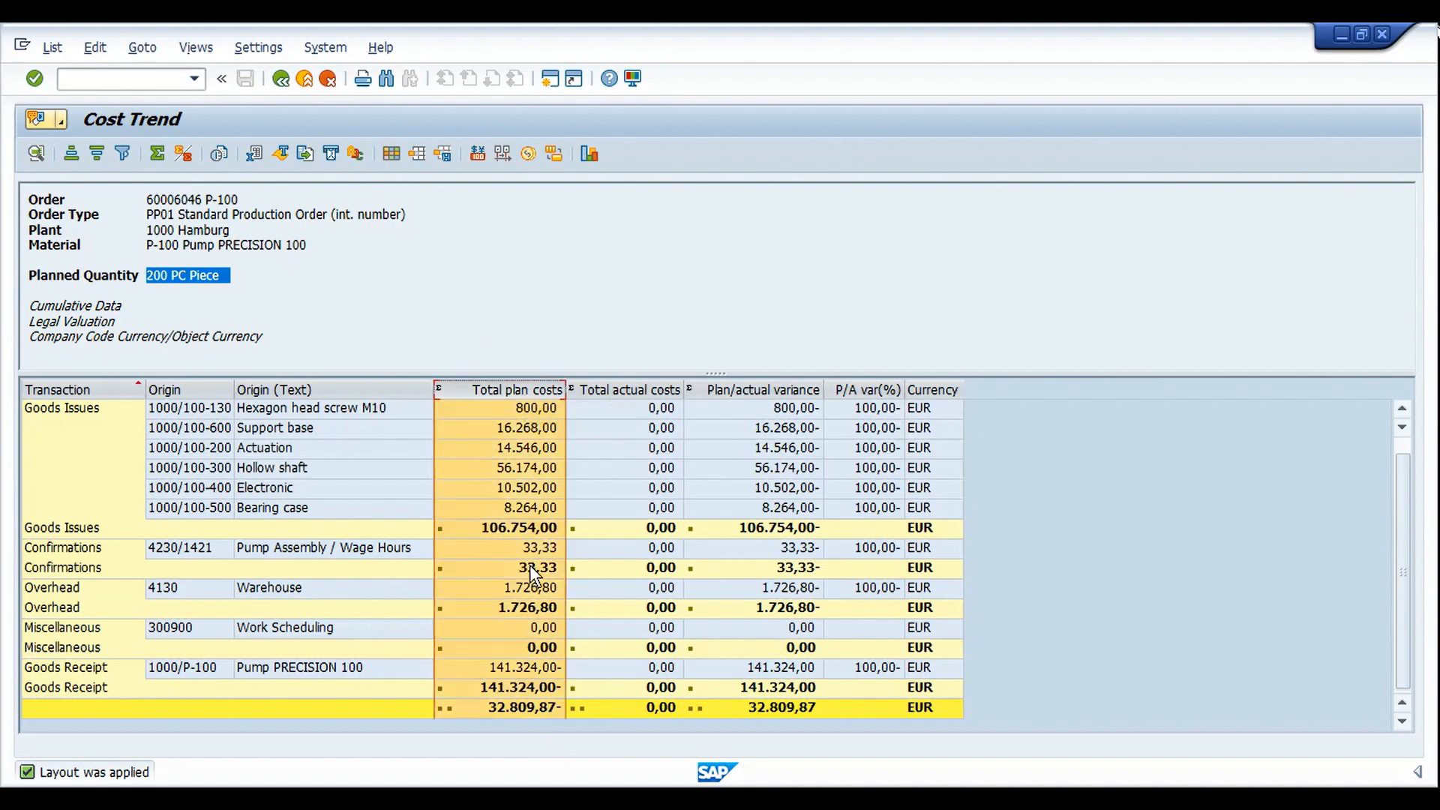
click(632, 386)
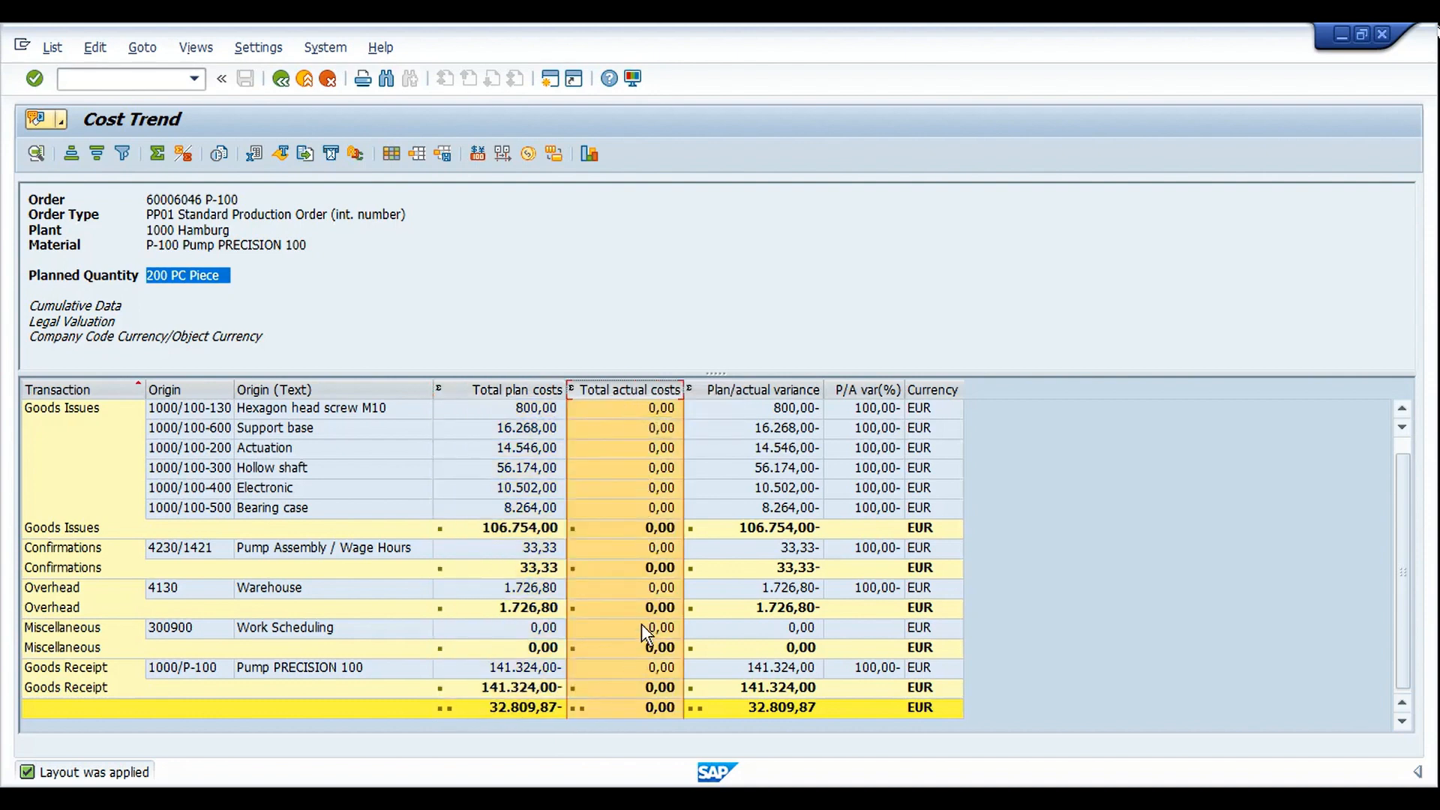
Return to the production order header, release the order and save it, accepting deletion of the cost calculation log
click(285, 81)
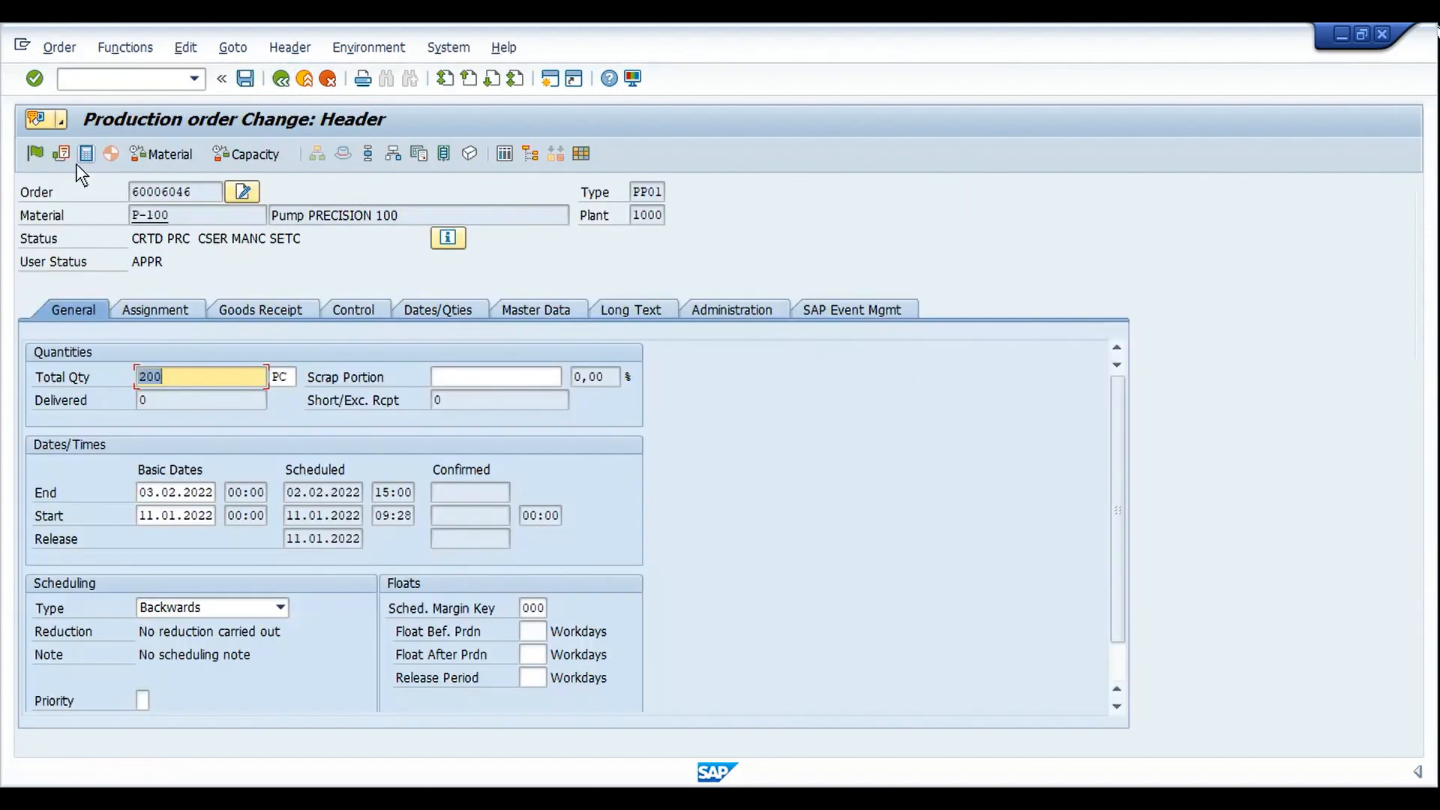
click(33, 154)
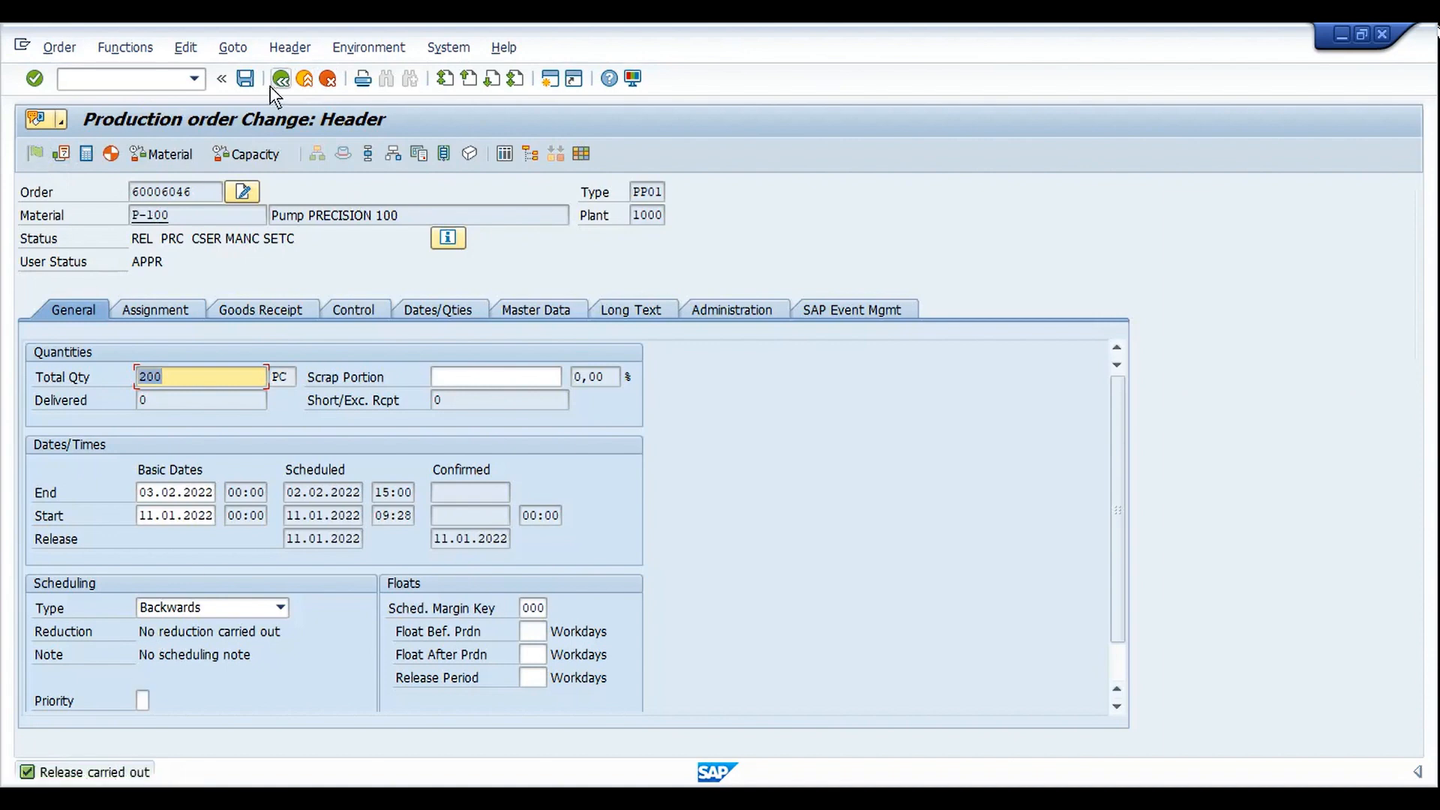
click(248, 81)
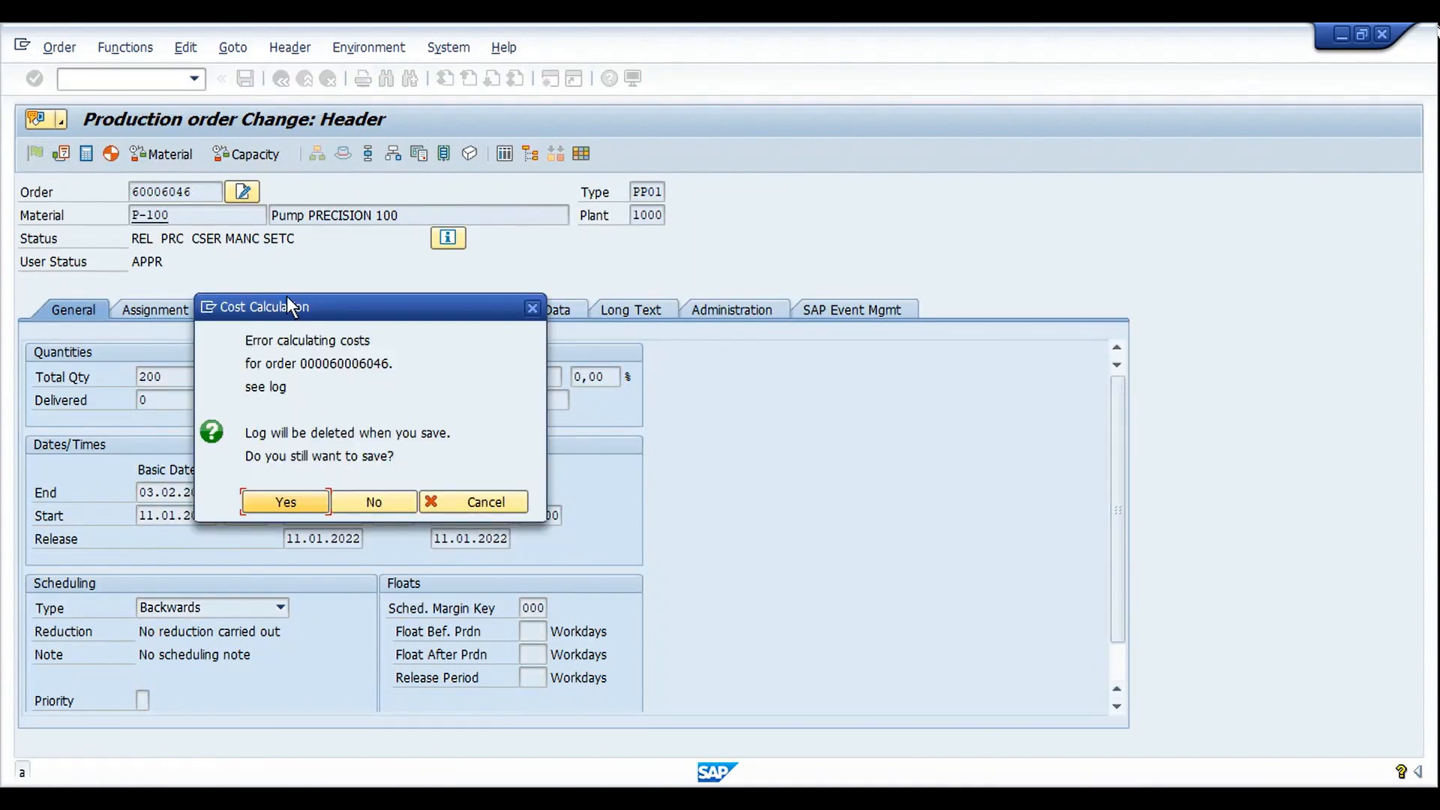
click(298, 505)
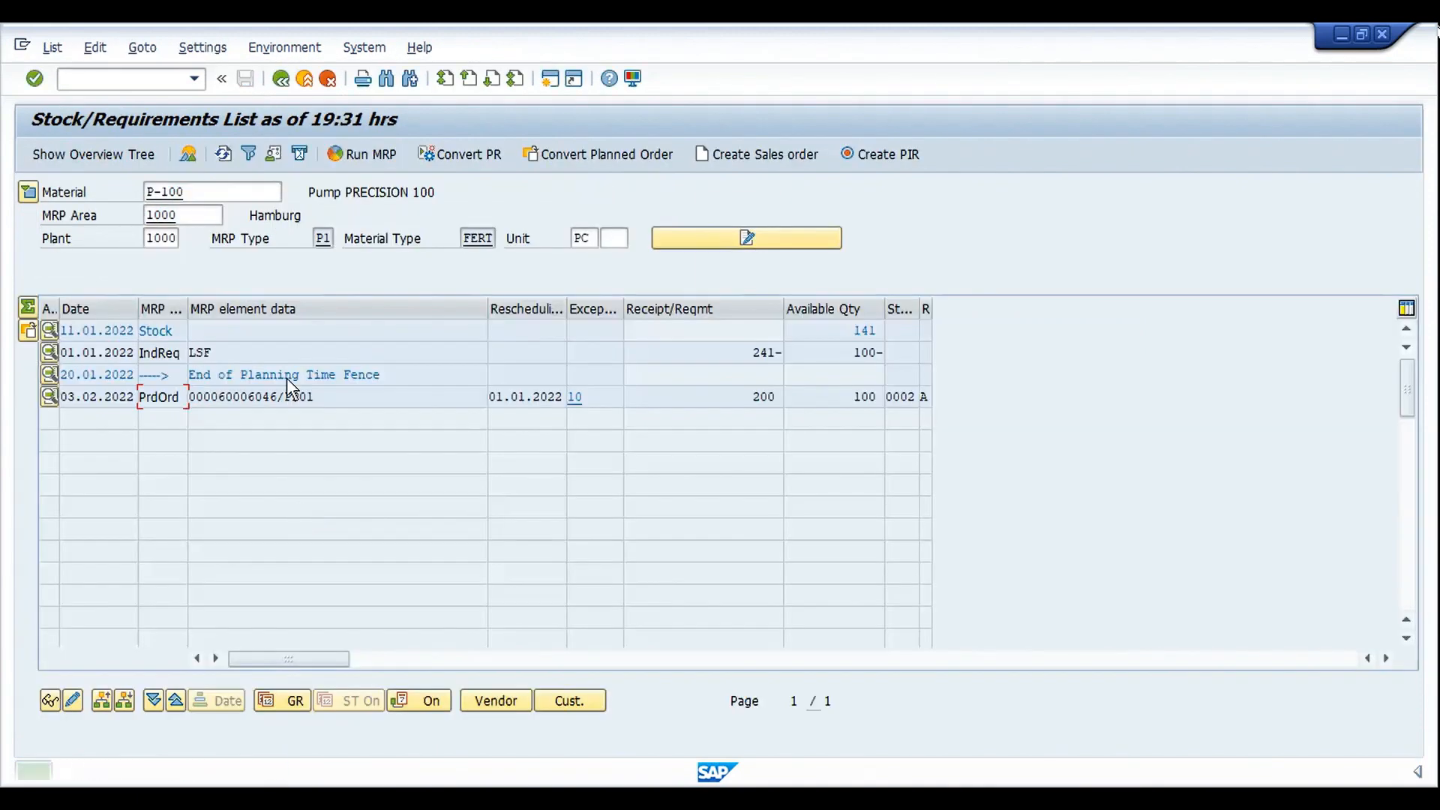
Refresh the stock/requirements list and copy the production order number from the 03.02.2022 row
click(223, 154)
click(377, 400)
click(219, 398)
drag(313, 398, 285, 399)
click(285, 398)
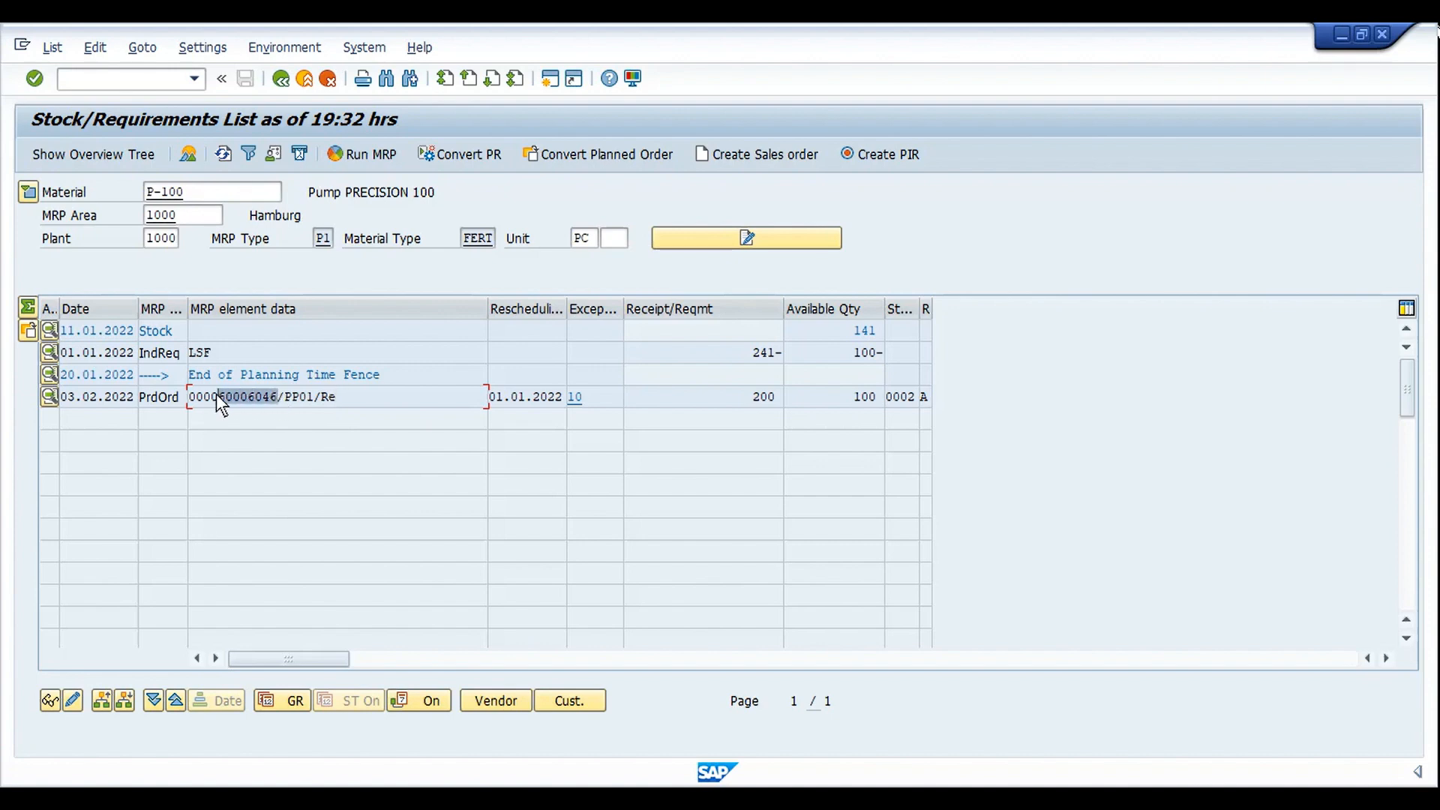
key(ctrl+c)
Switch to the material cost estimate session and open the goods movement transaction there
click(543, 799)
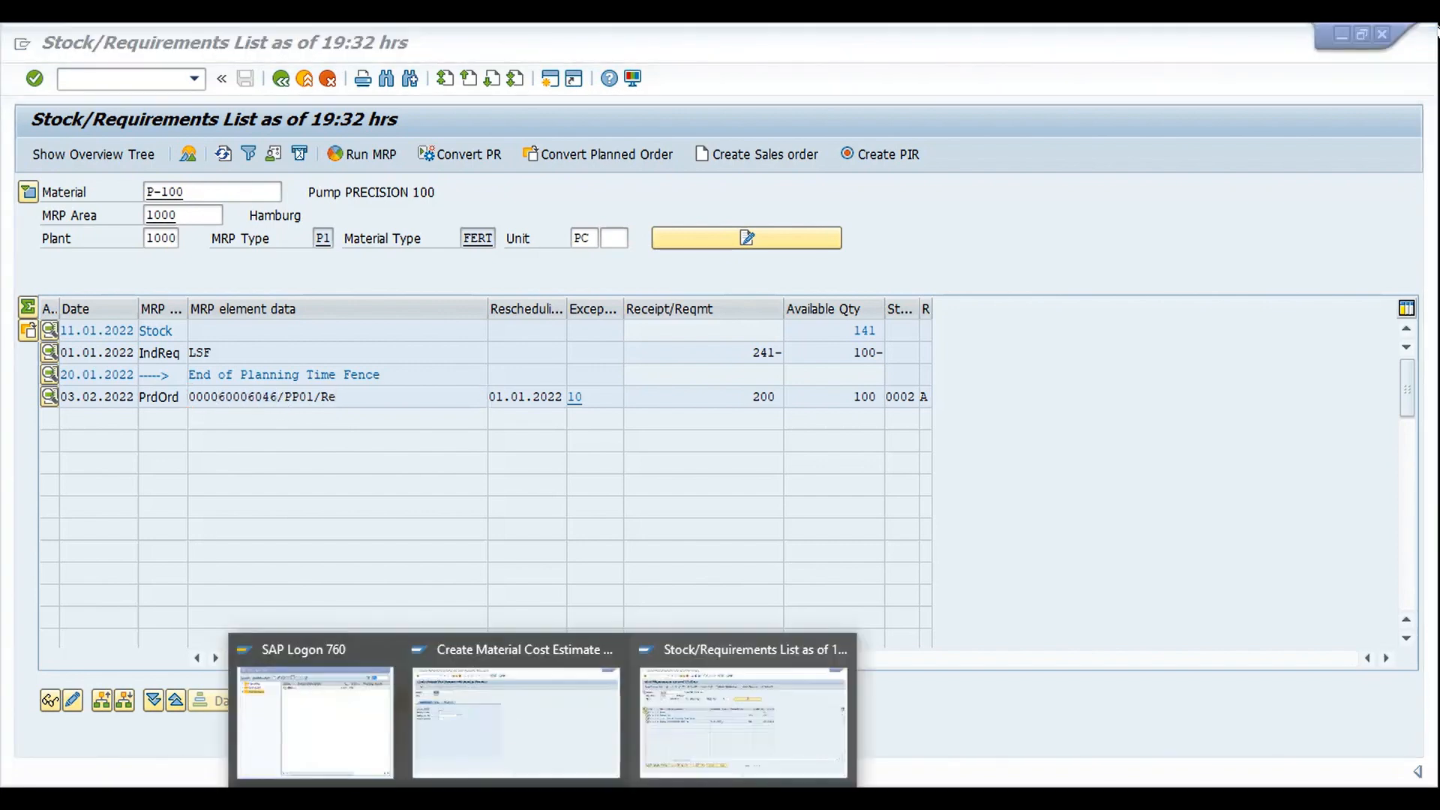
click(514, 717)
key(ctrl+slash)
text(/n)
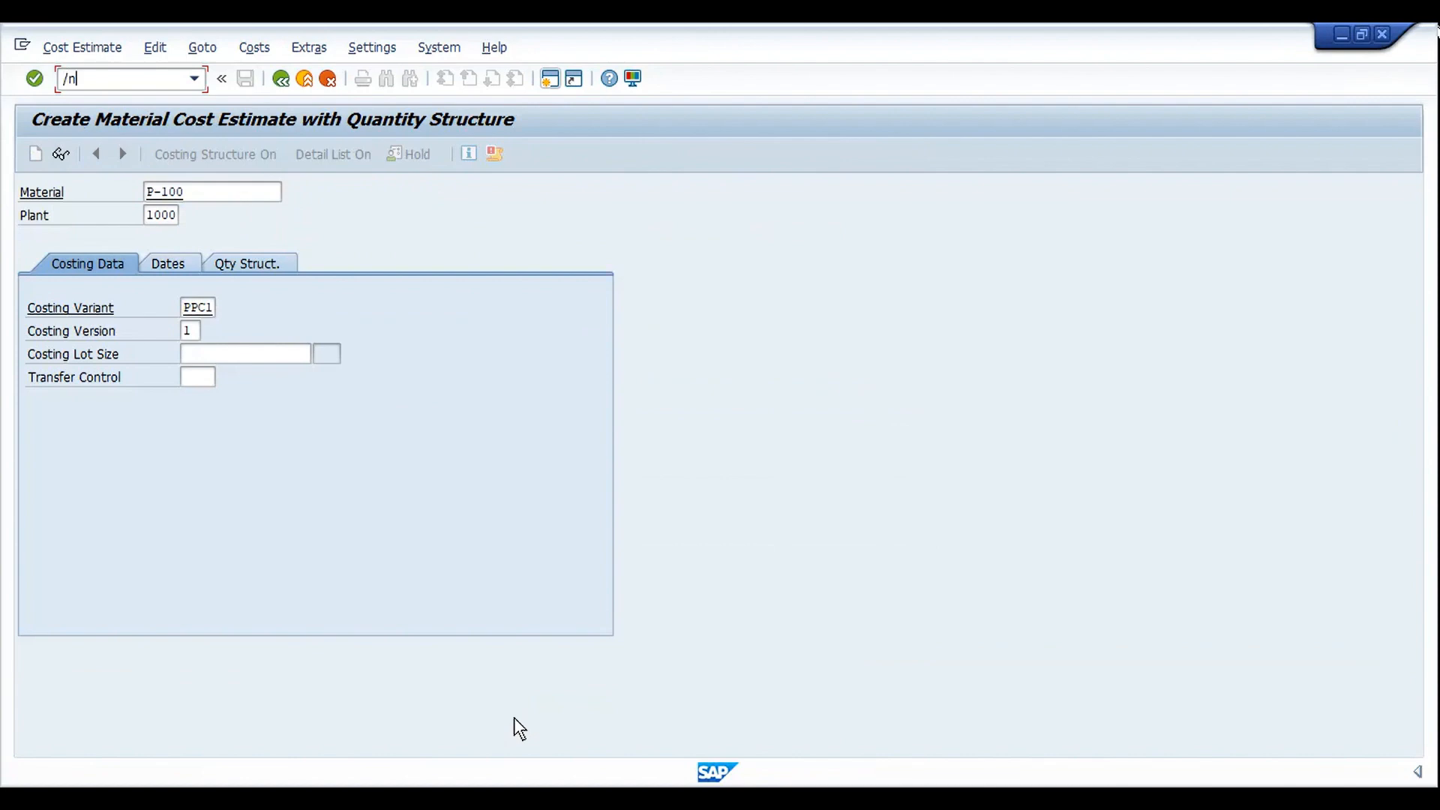
text(ck11n)
key(Return)
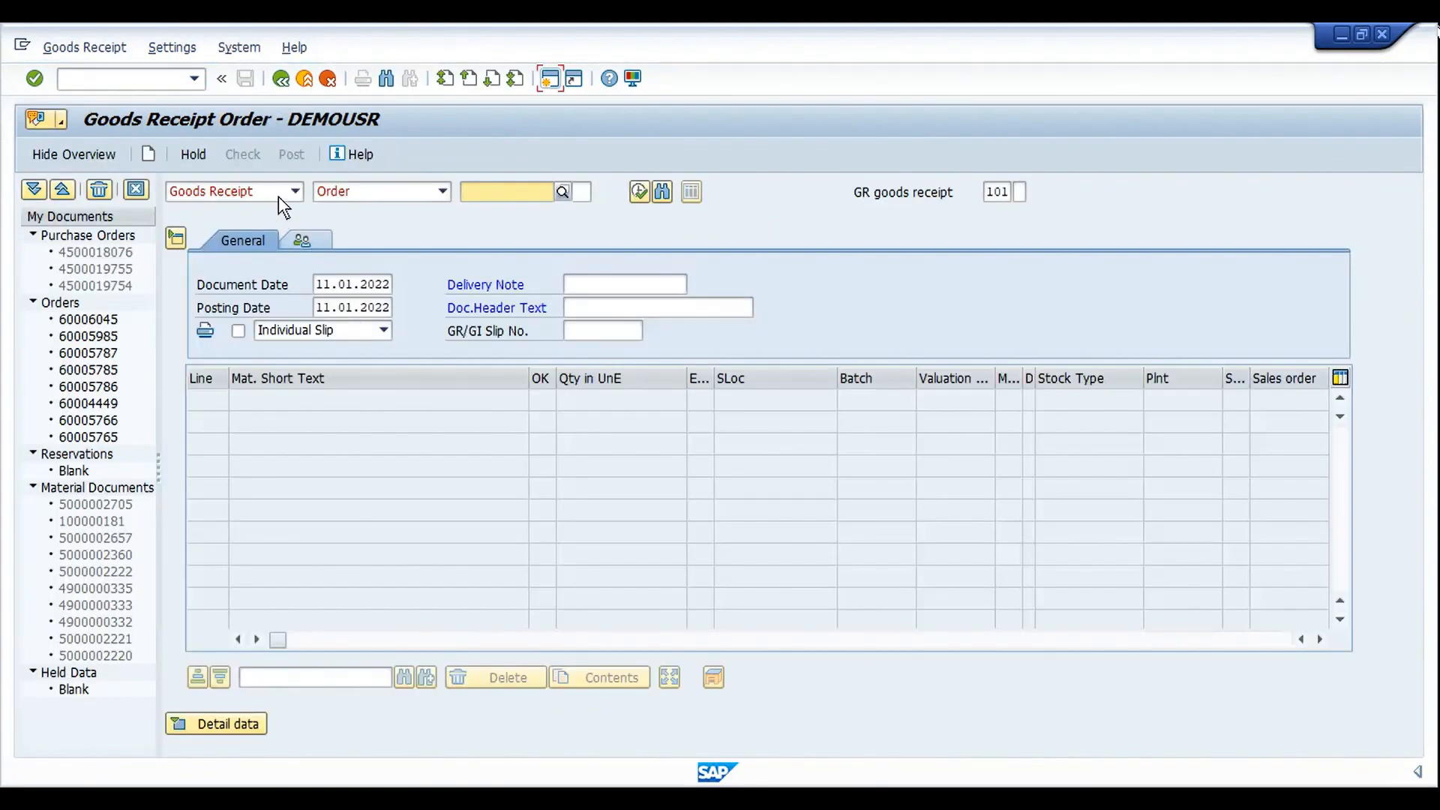
Try to load the production order for a Goods Issue against Order by entering the copied order number
click(278, 196)
click(253, 228)
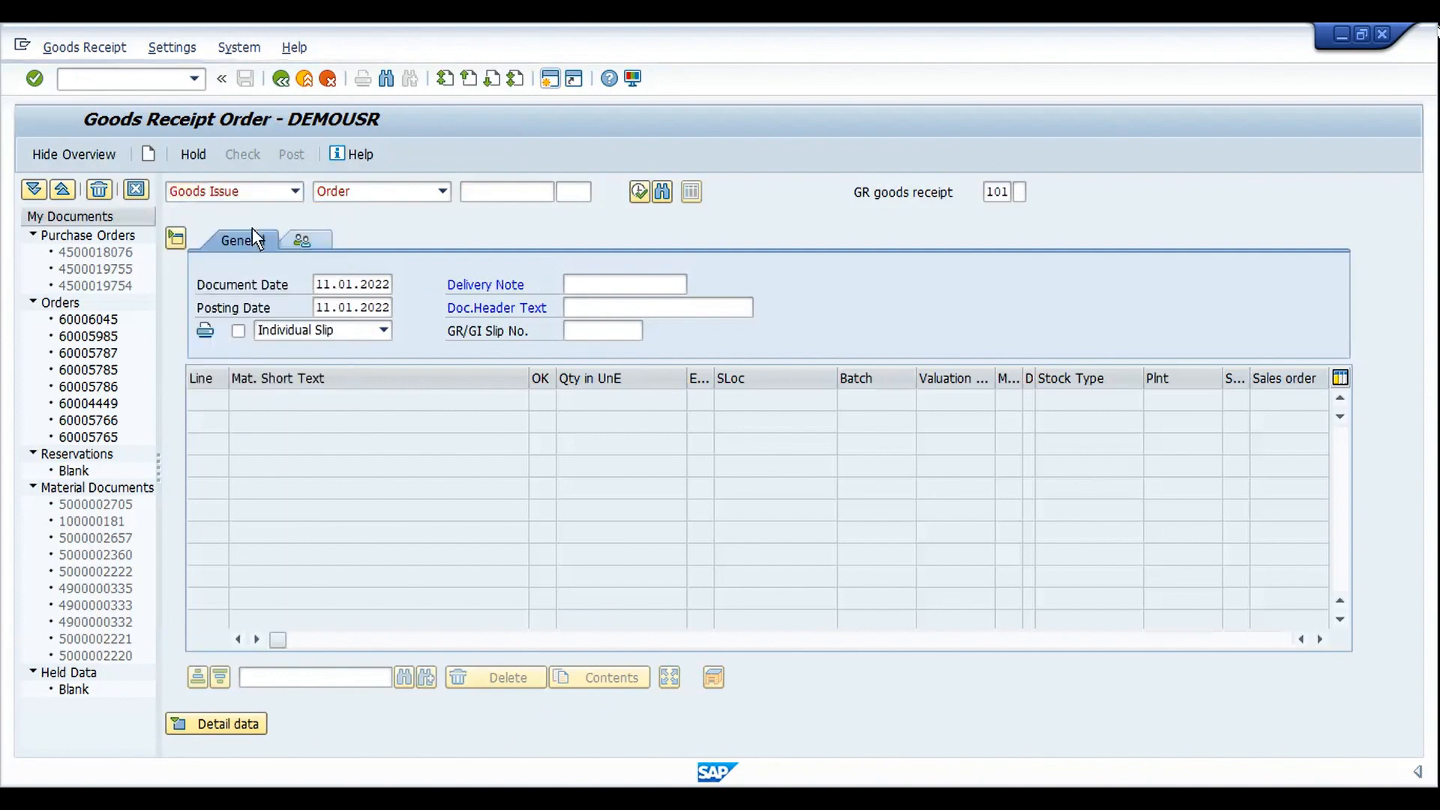
click(417, 197)
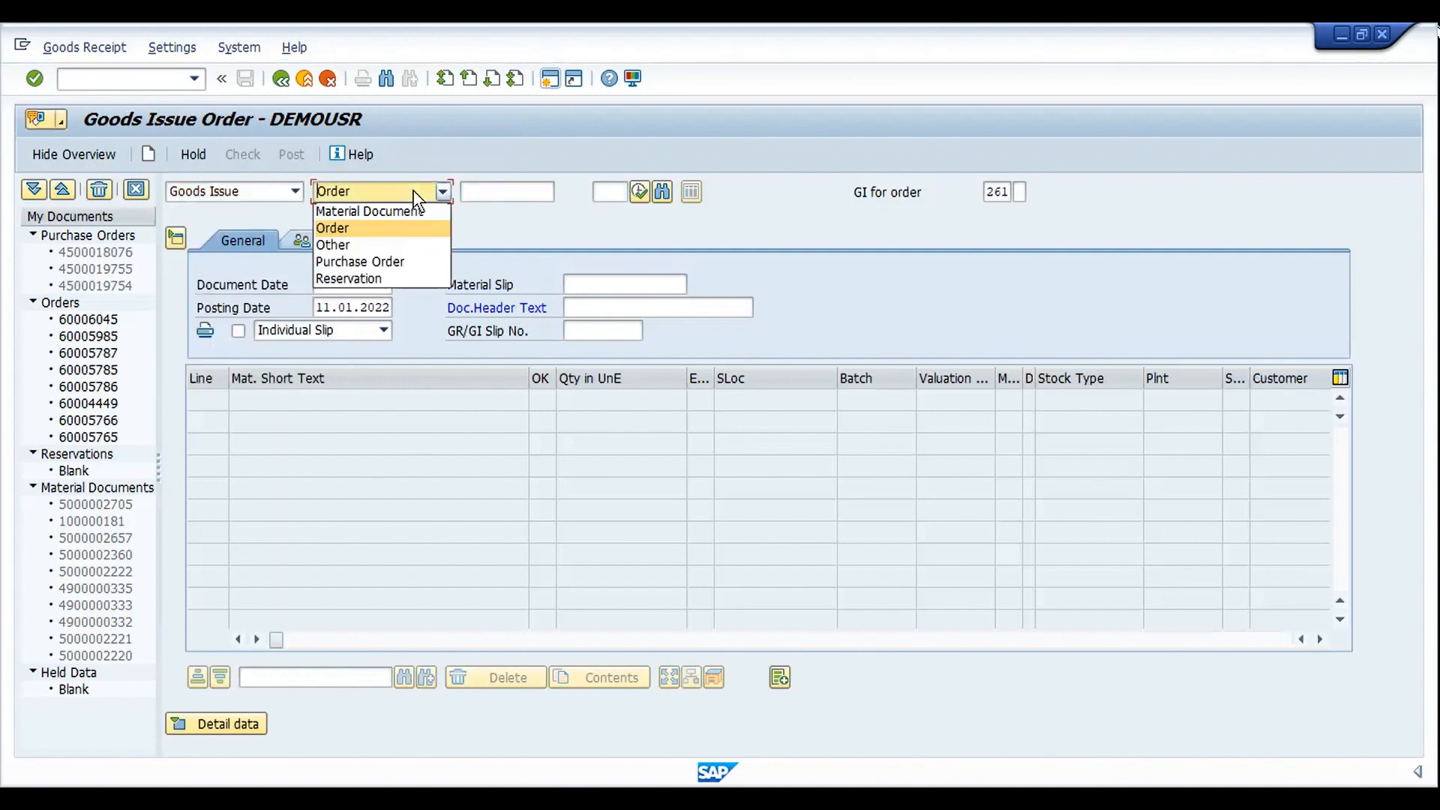
click(381, 227)
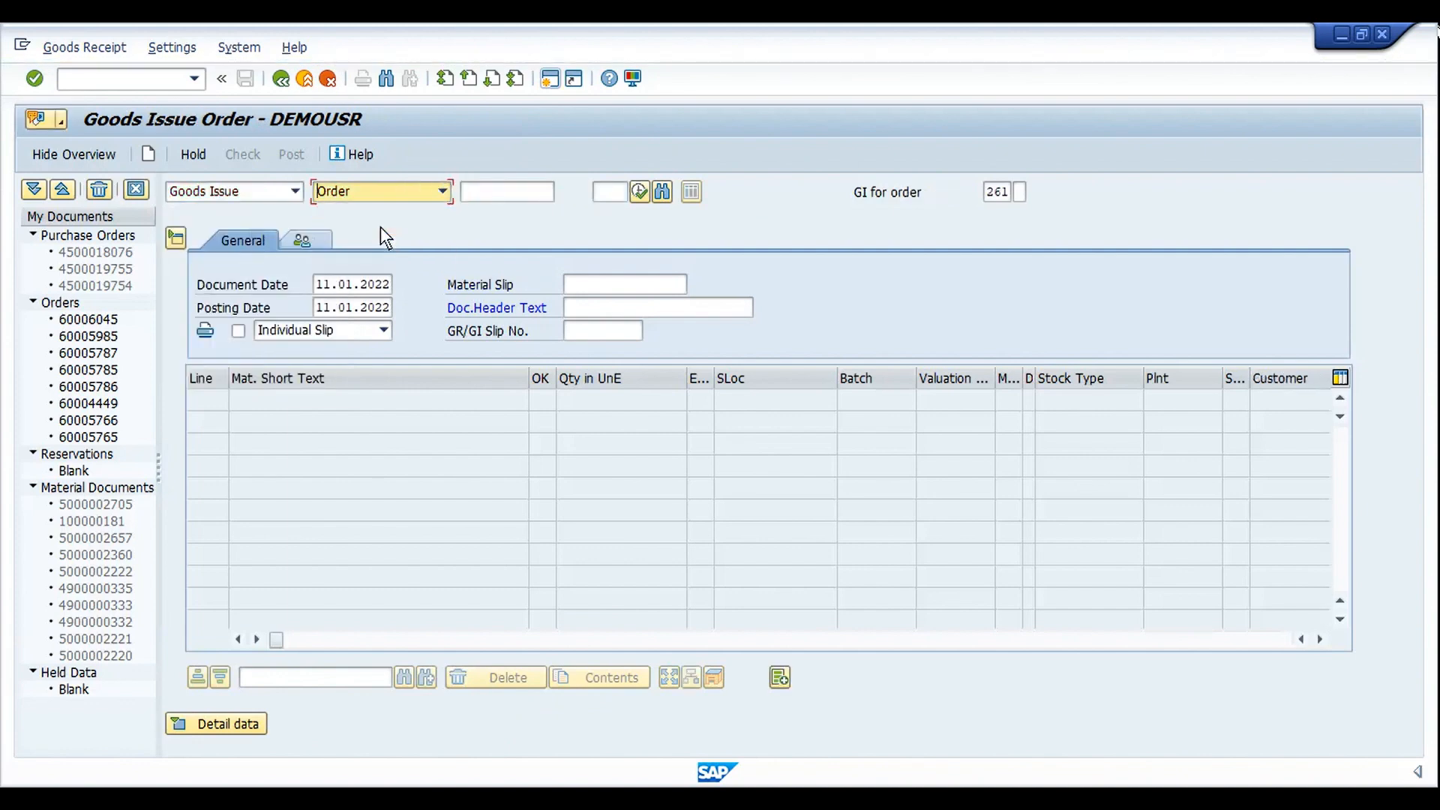
click(498, 185)
text(60006046)
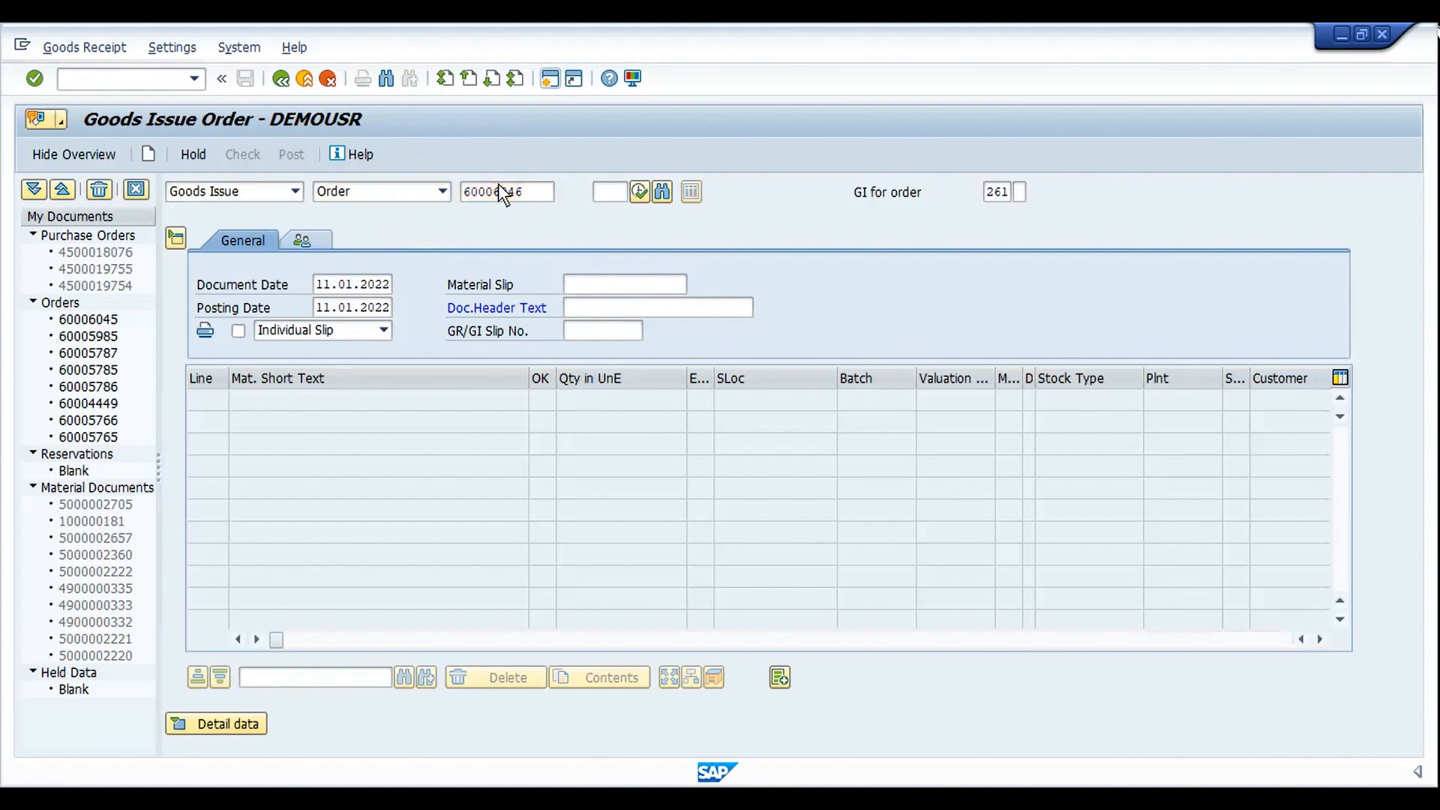
key(Return)
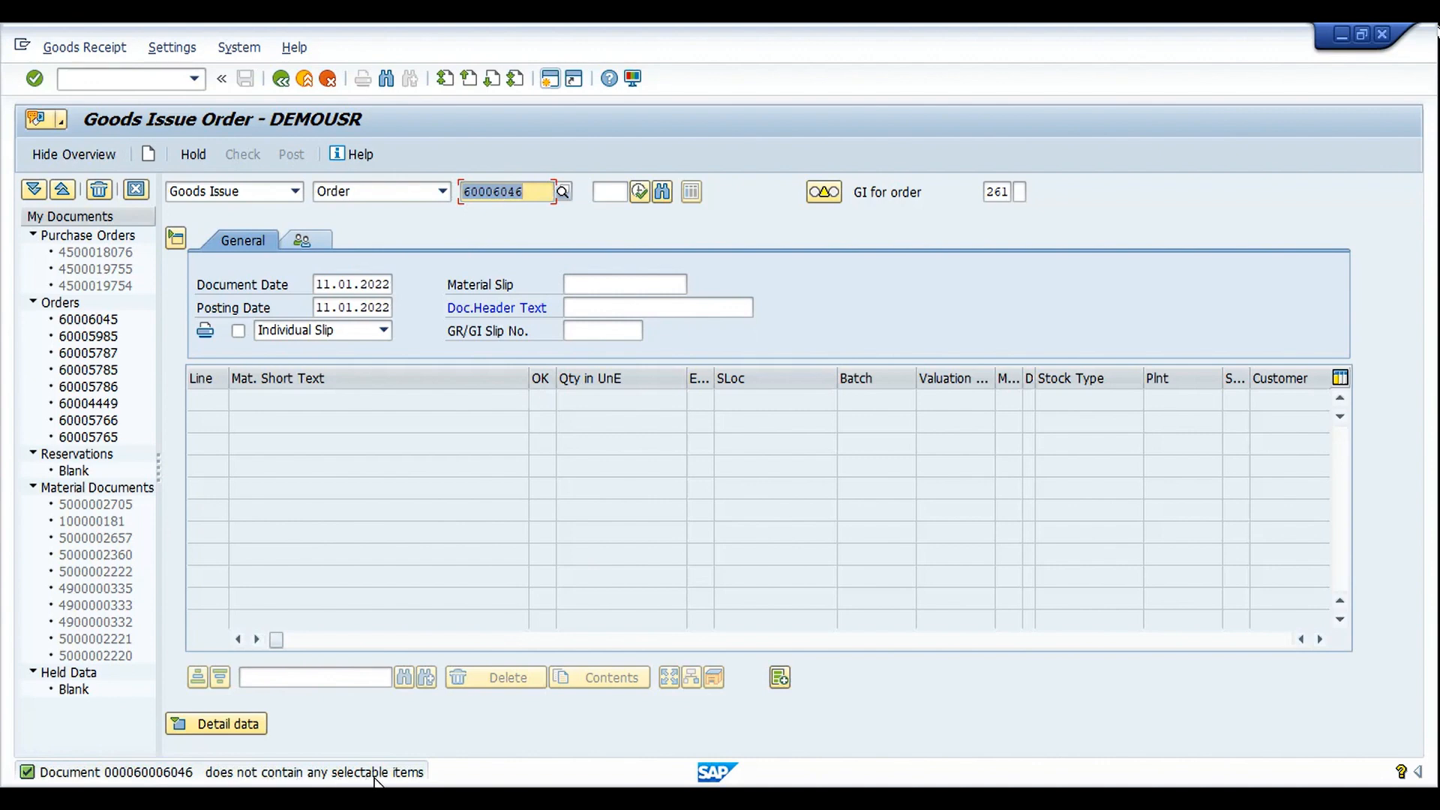
Return to the stock/requirements list, display the 03.02.2022 production order and open its component overview
key(alt+Tab)
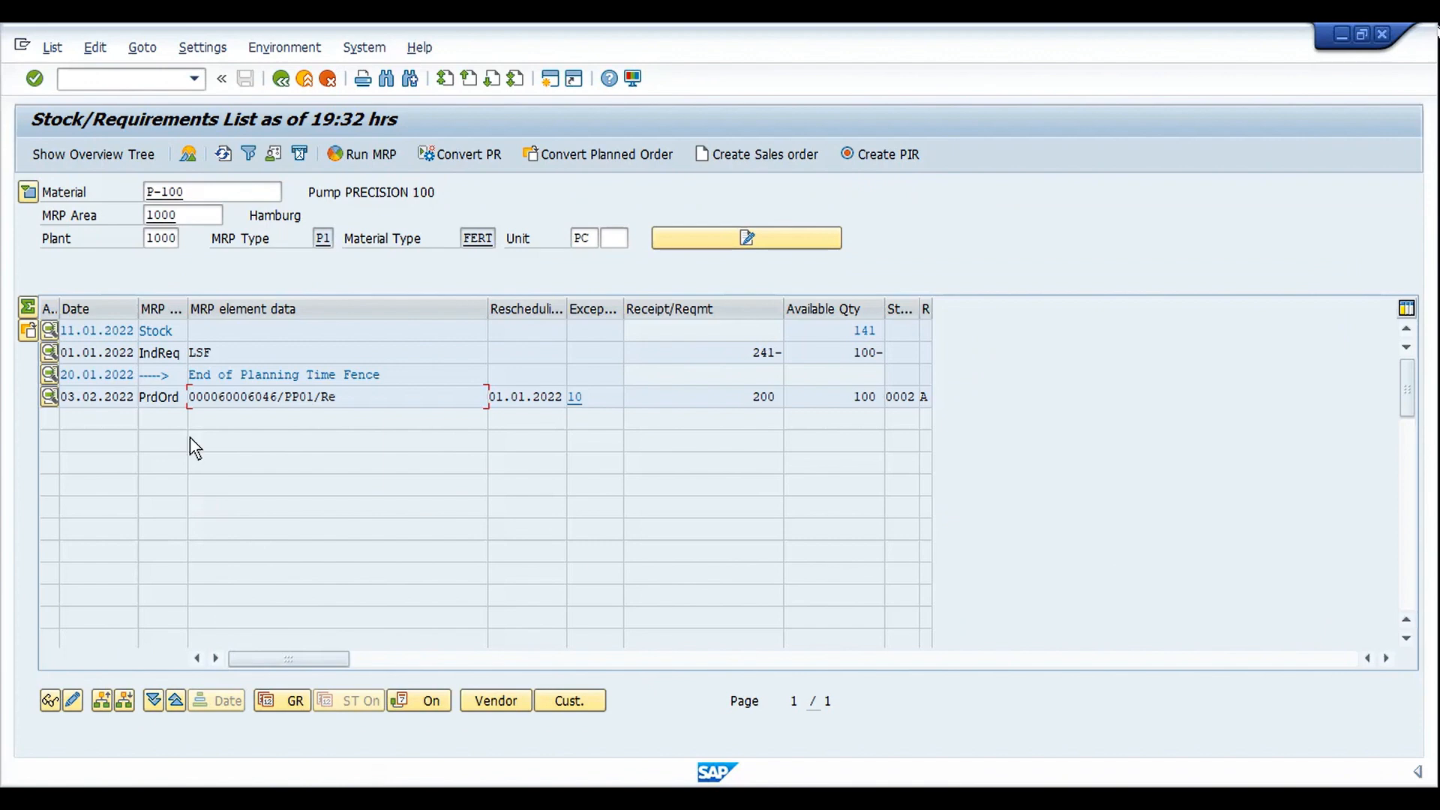
double_click(259, 396)
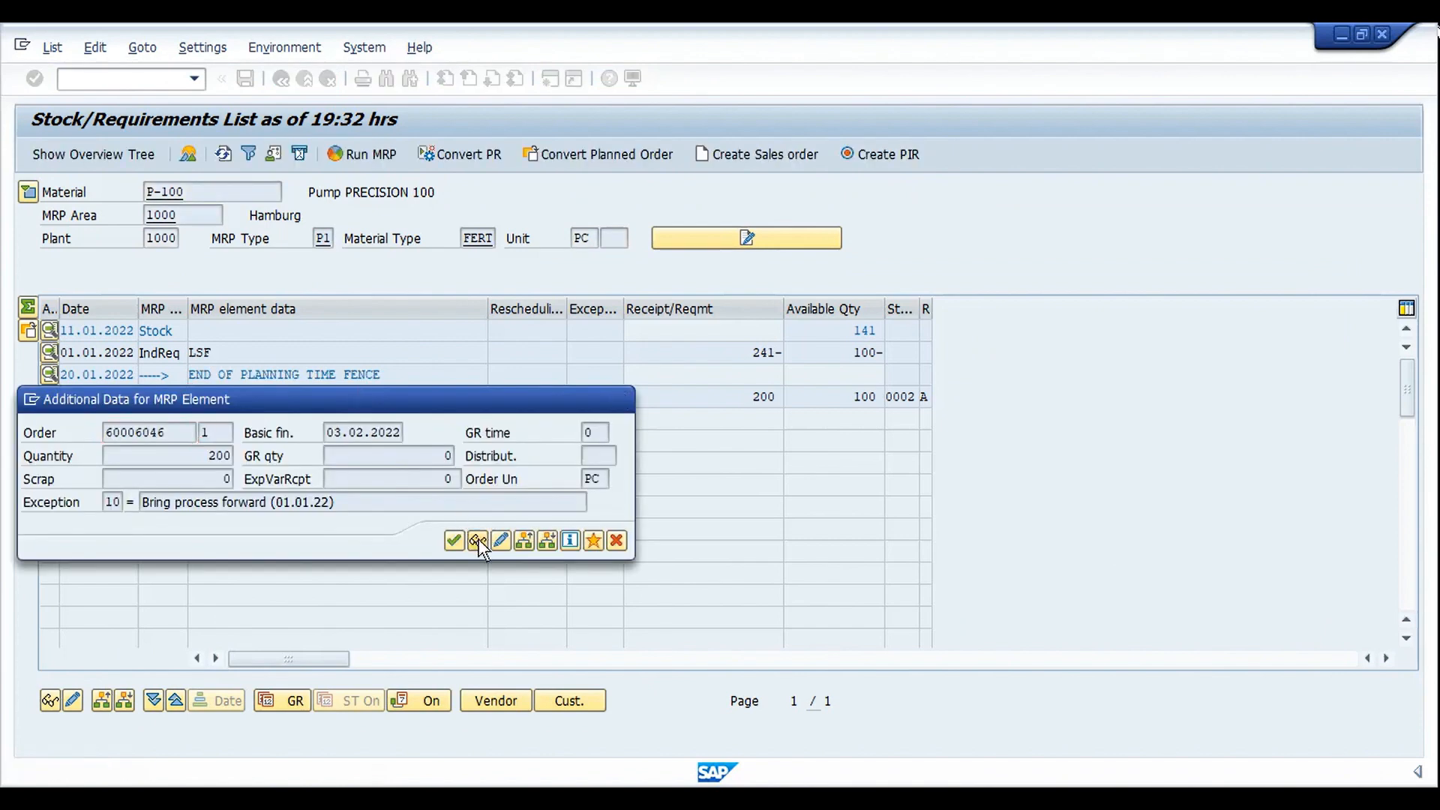
click(477, 540)
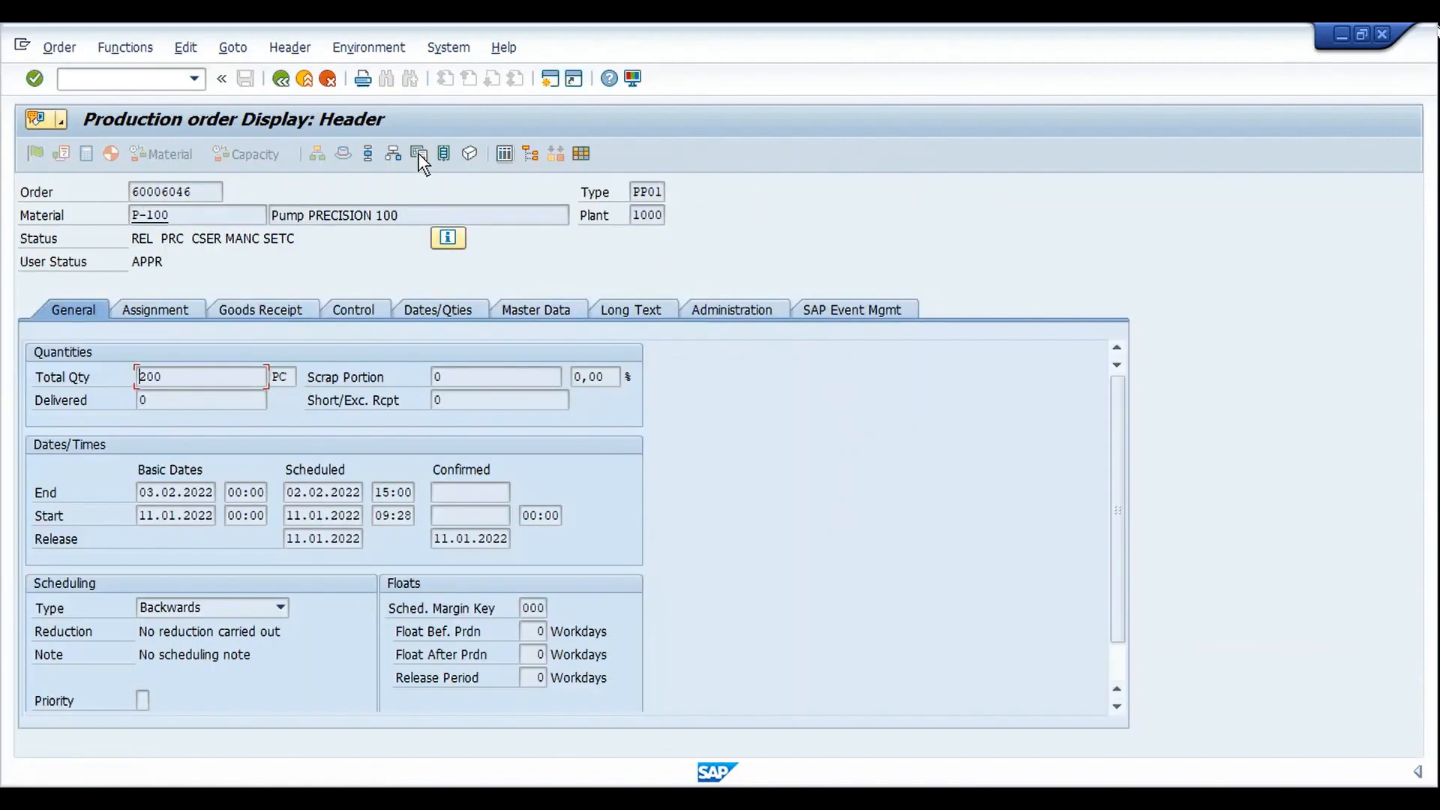
key(F6)
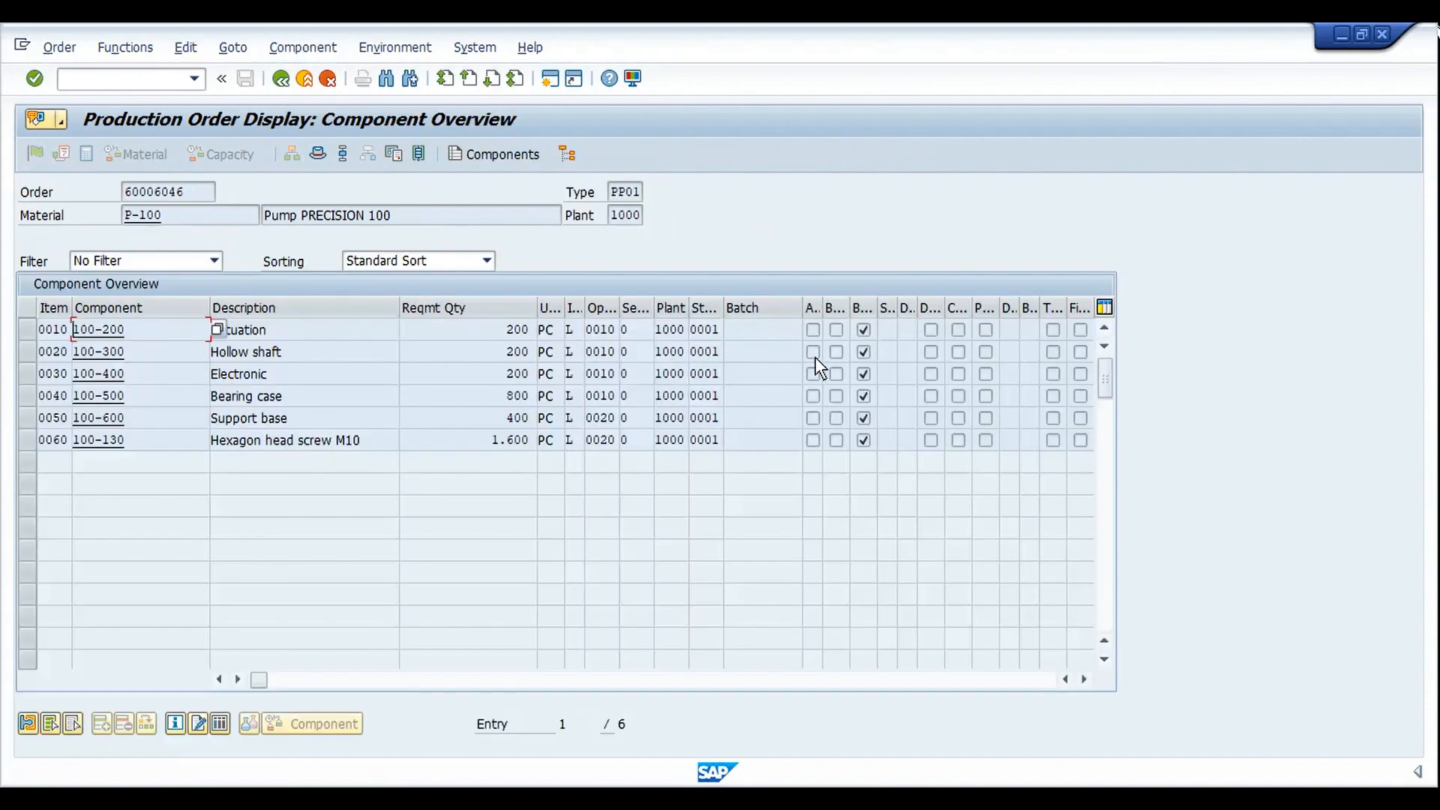
Widen the Backflush and Operation columns and check the backflush setting and assigned operation of each component
click(438, 354)
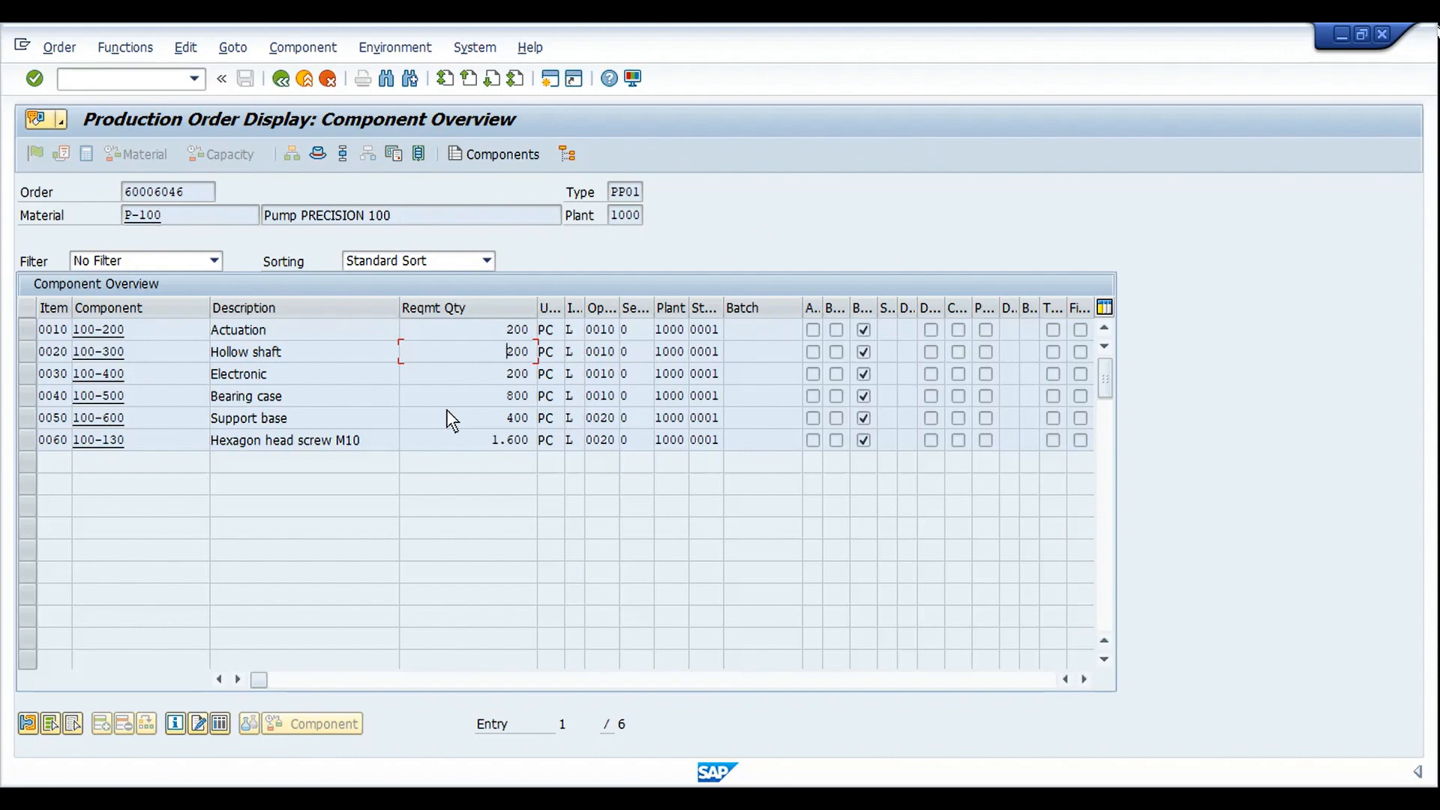
drag(875, 314, 942, 322)
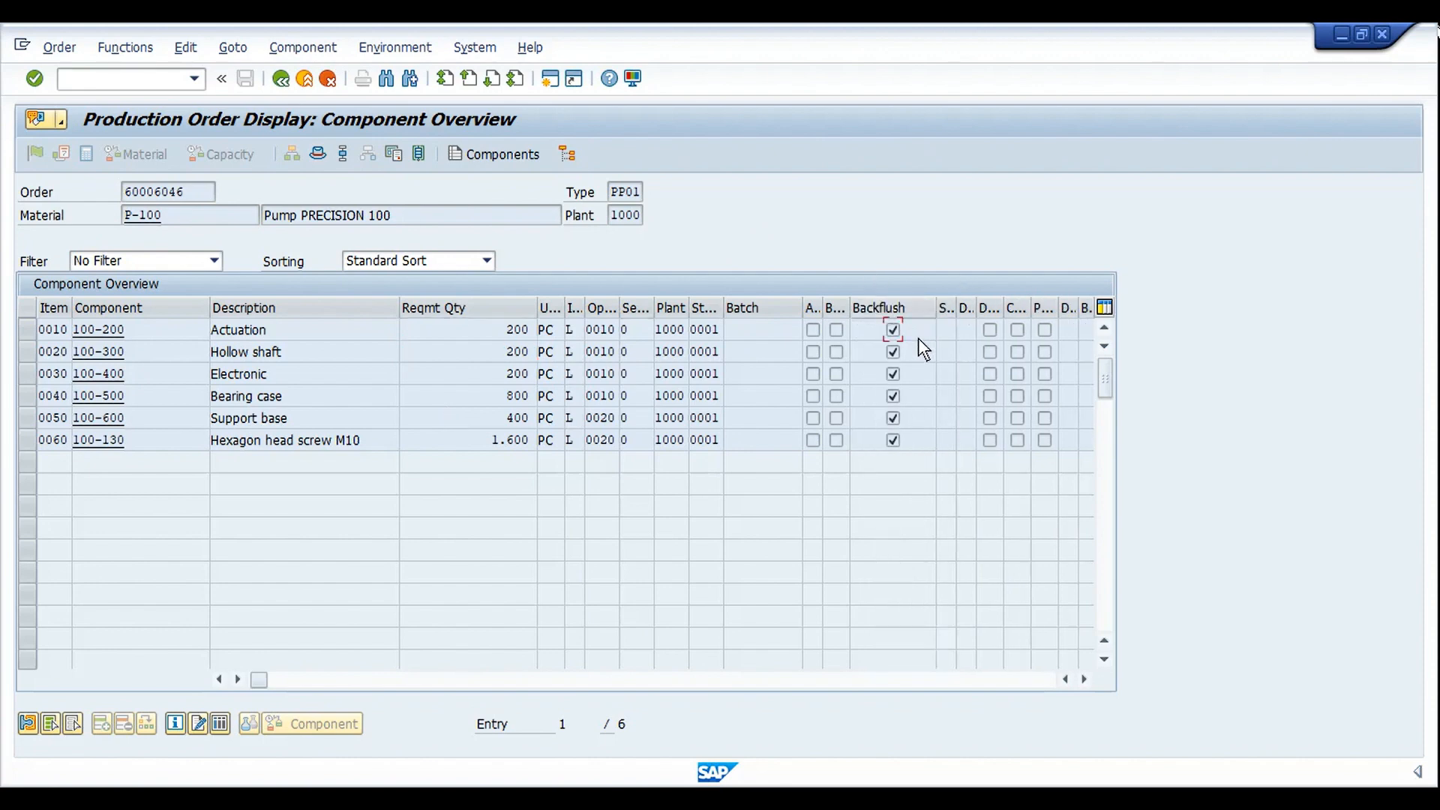
click(914, 374)
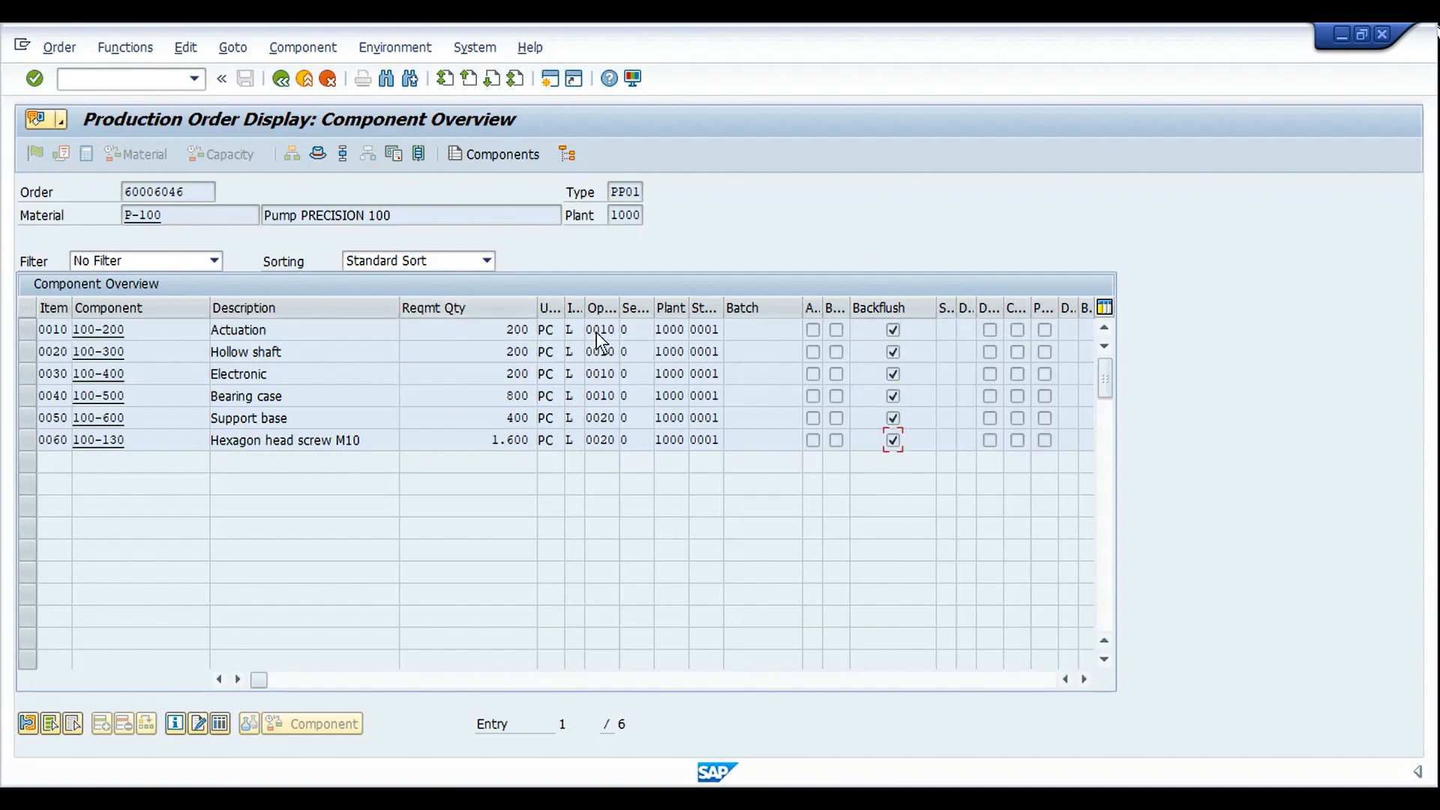
drag(618, 310, 693, 310)
click(663, 306)
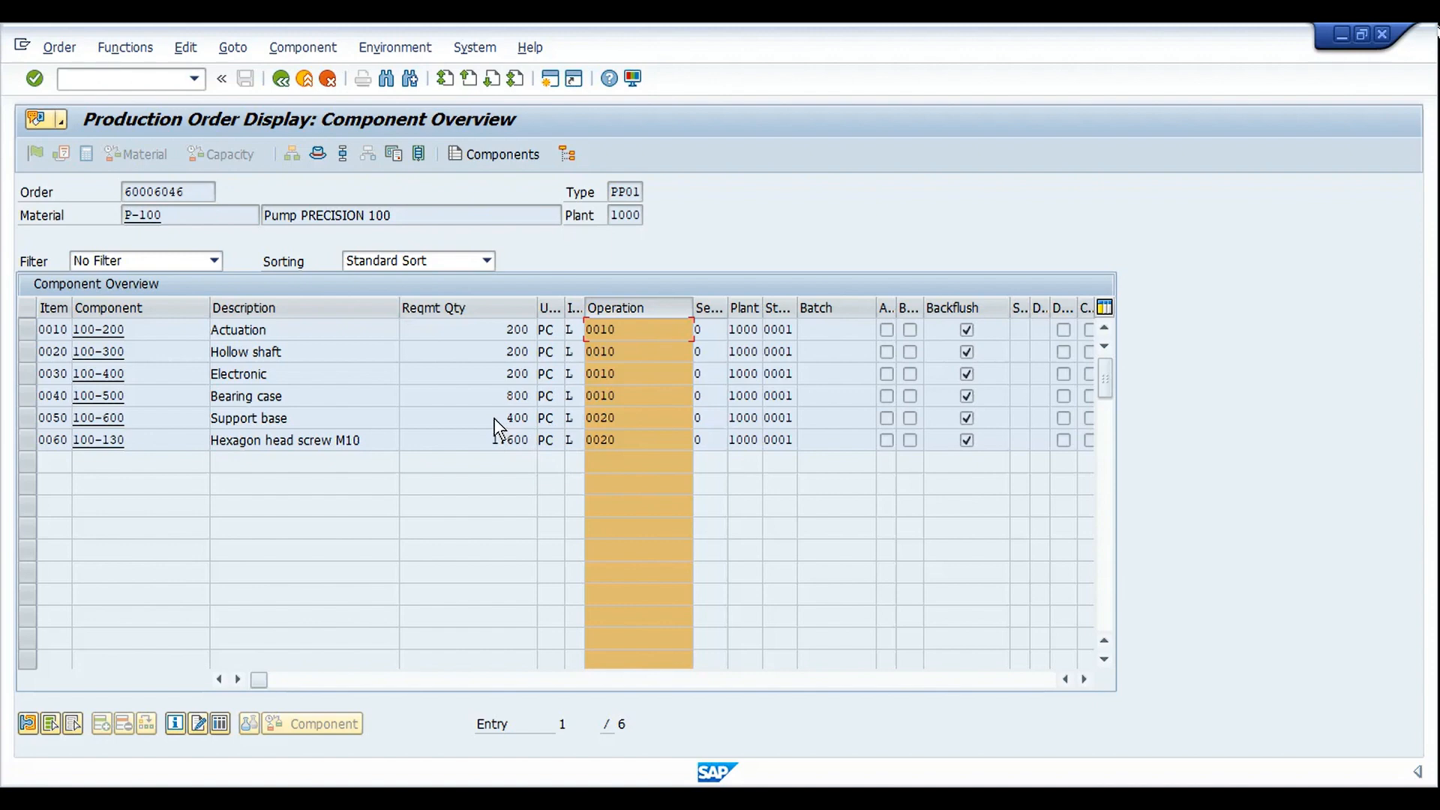
Switch to the goods issue session and open transaction CO11N for entering a production order time ticket
key(alt+Tab)
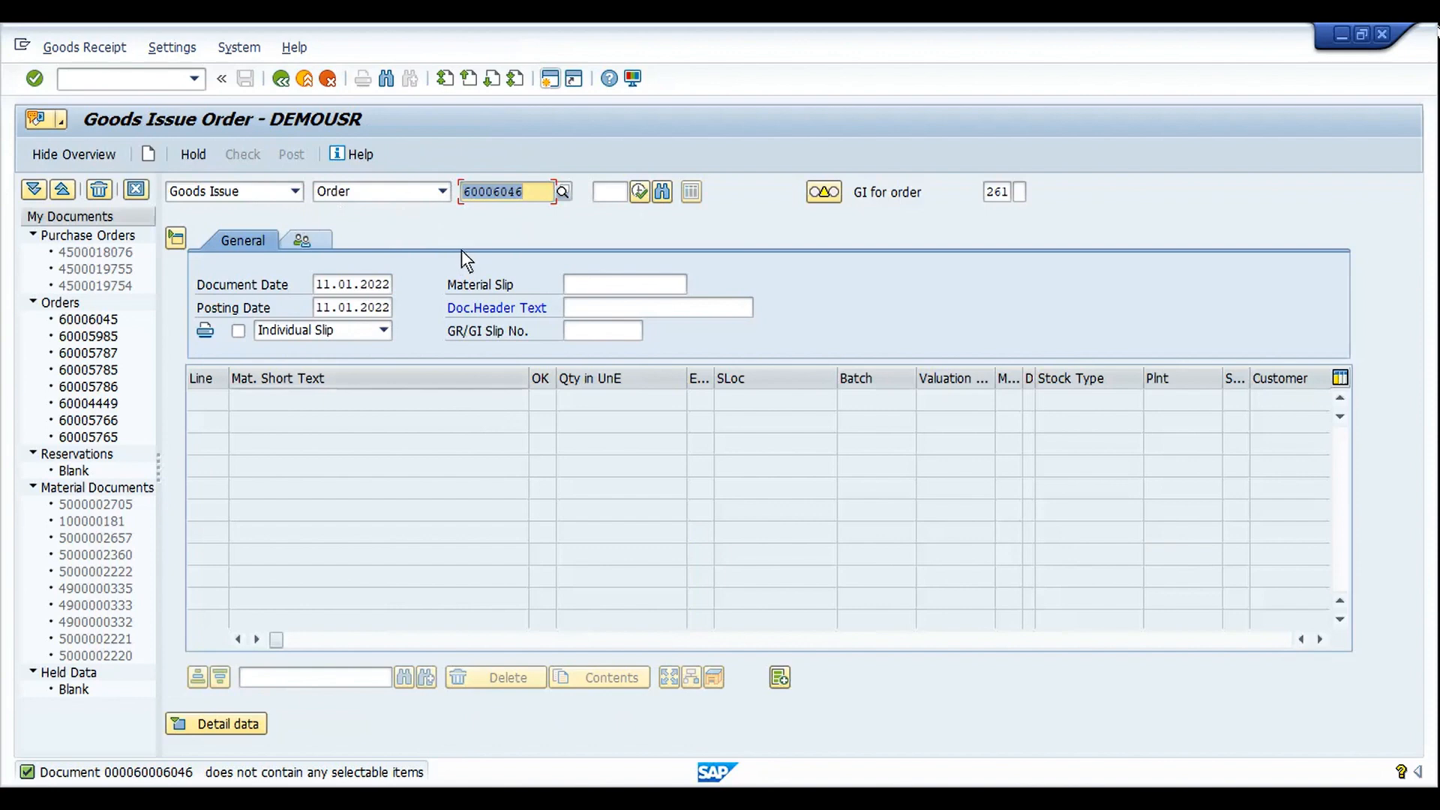
key(ctrl+slash)
text(/nd)
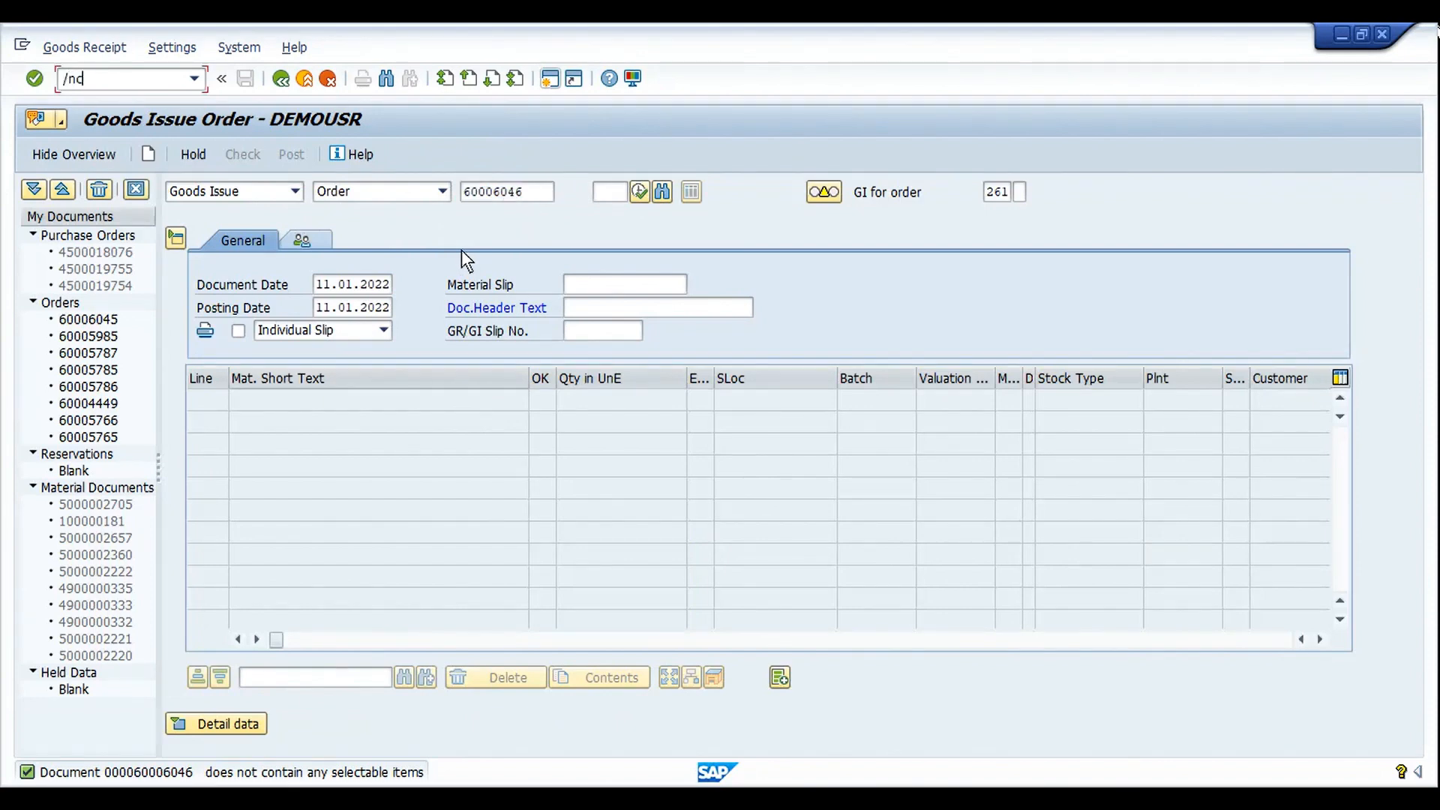
text(o11n)
key(Return)
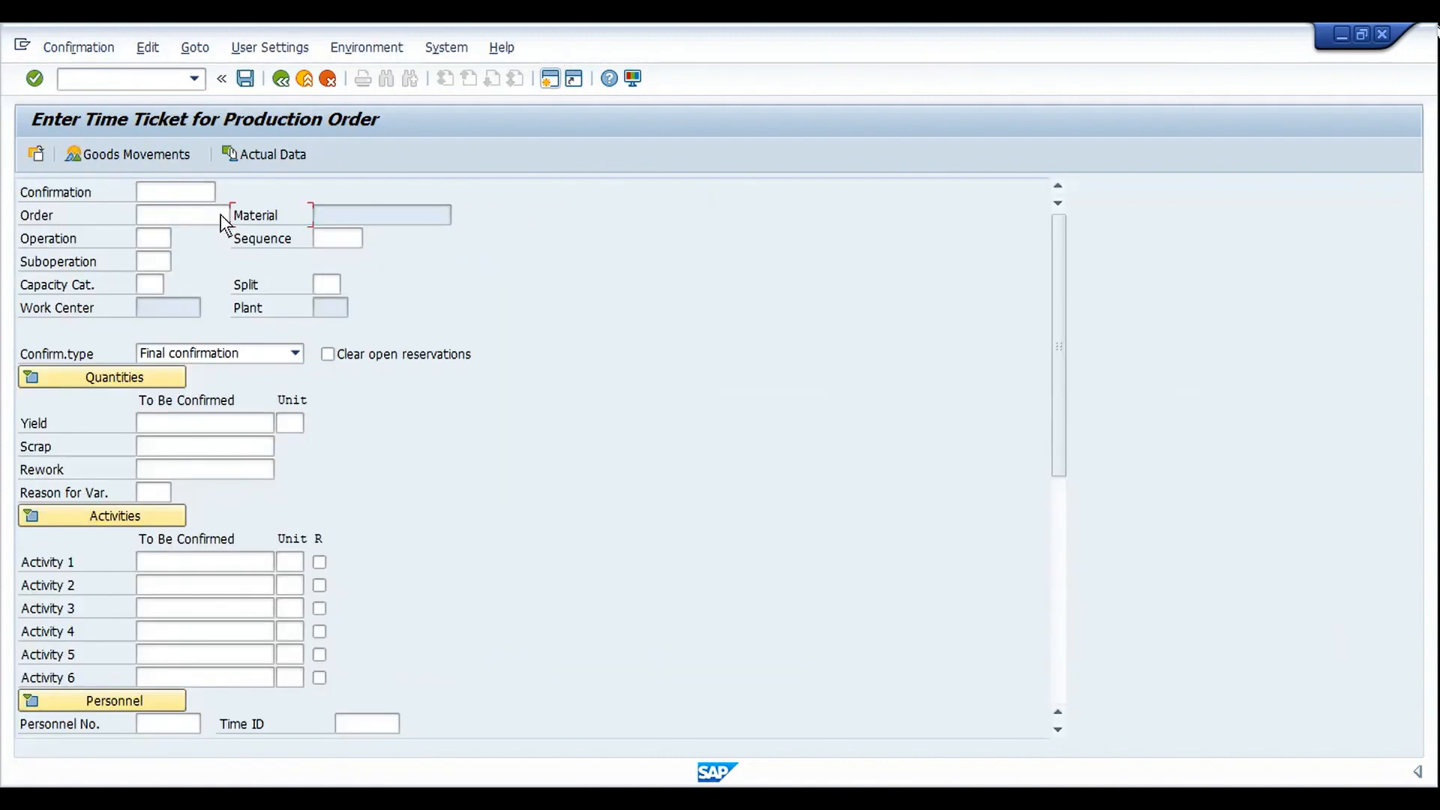
Load the time ticket for operation 0010, using the production order number copied from the order display
click(220, 217)
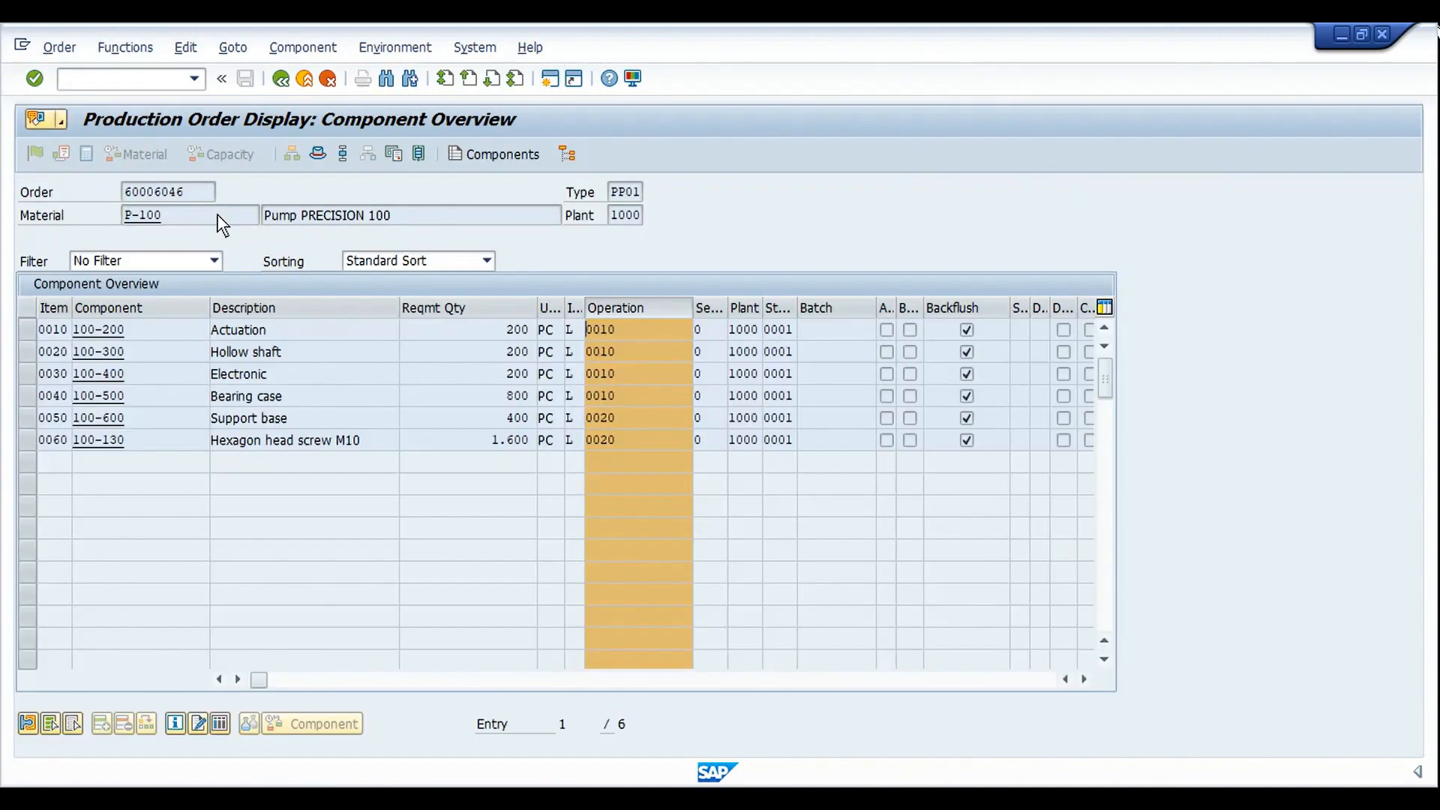
key(ctrl+c)
key(alt+Tab)
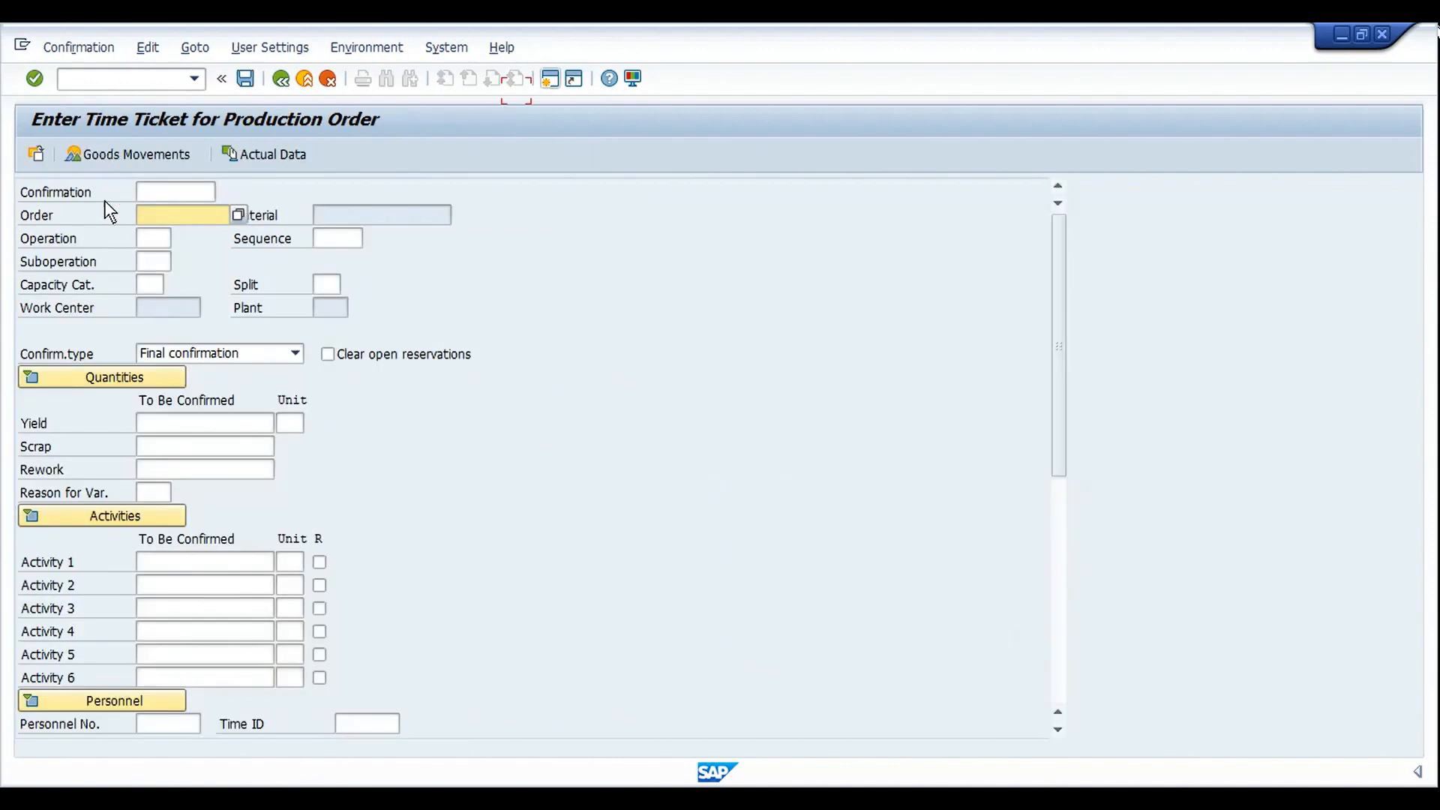
key(ctrl+v)
key(Tab)
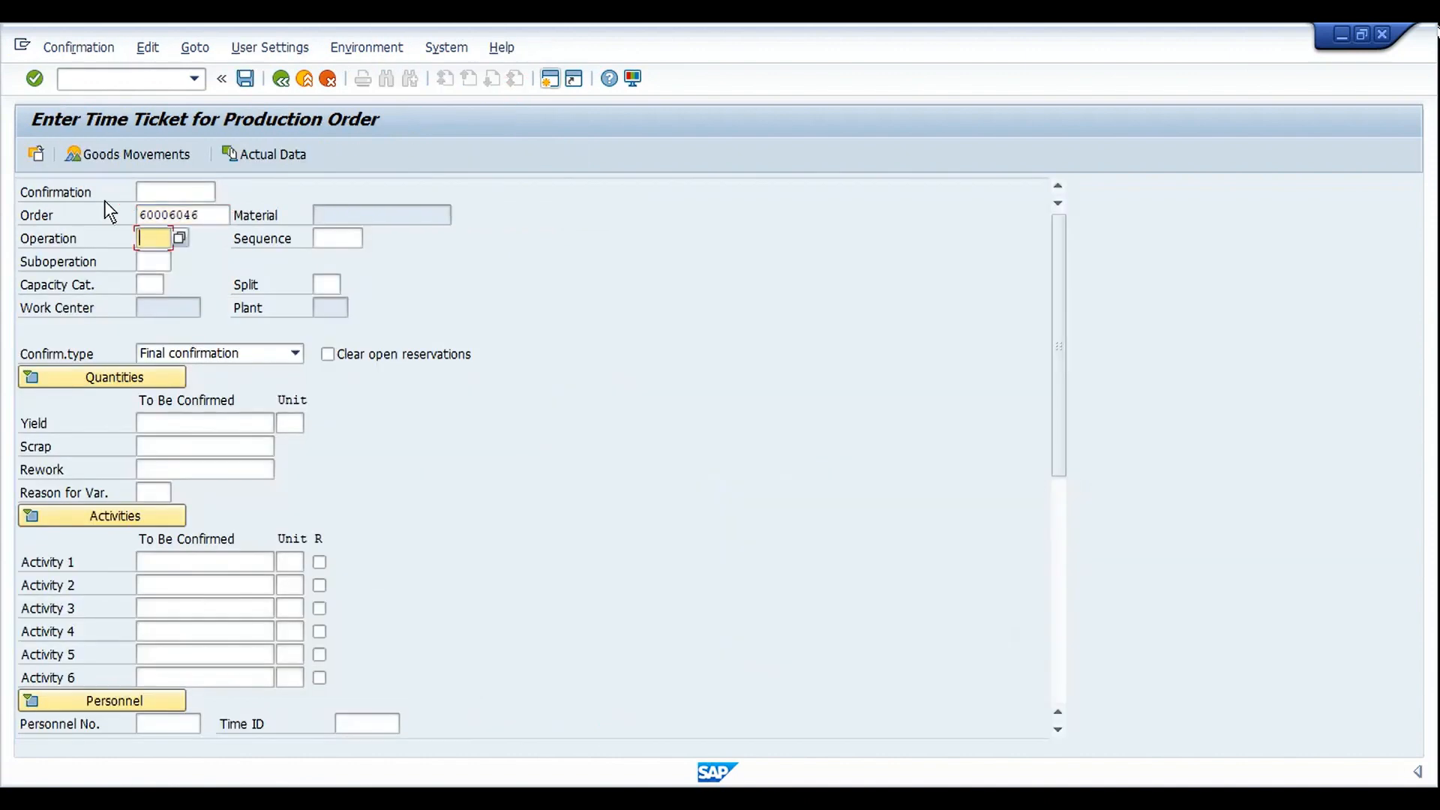
text(0010)
key(Return)
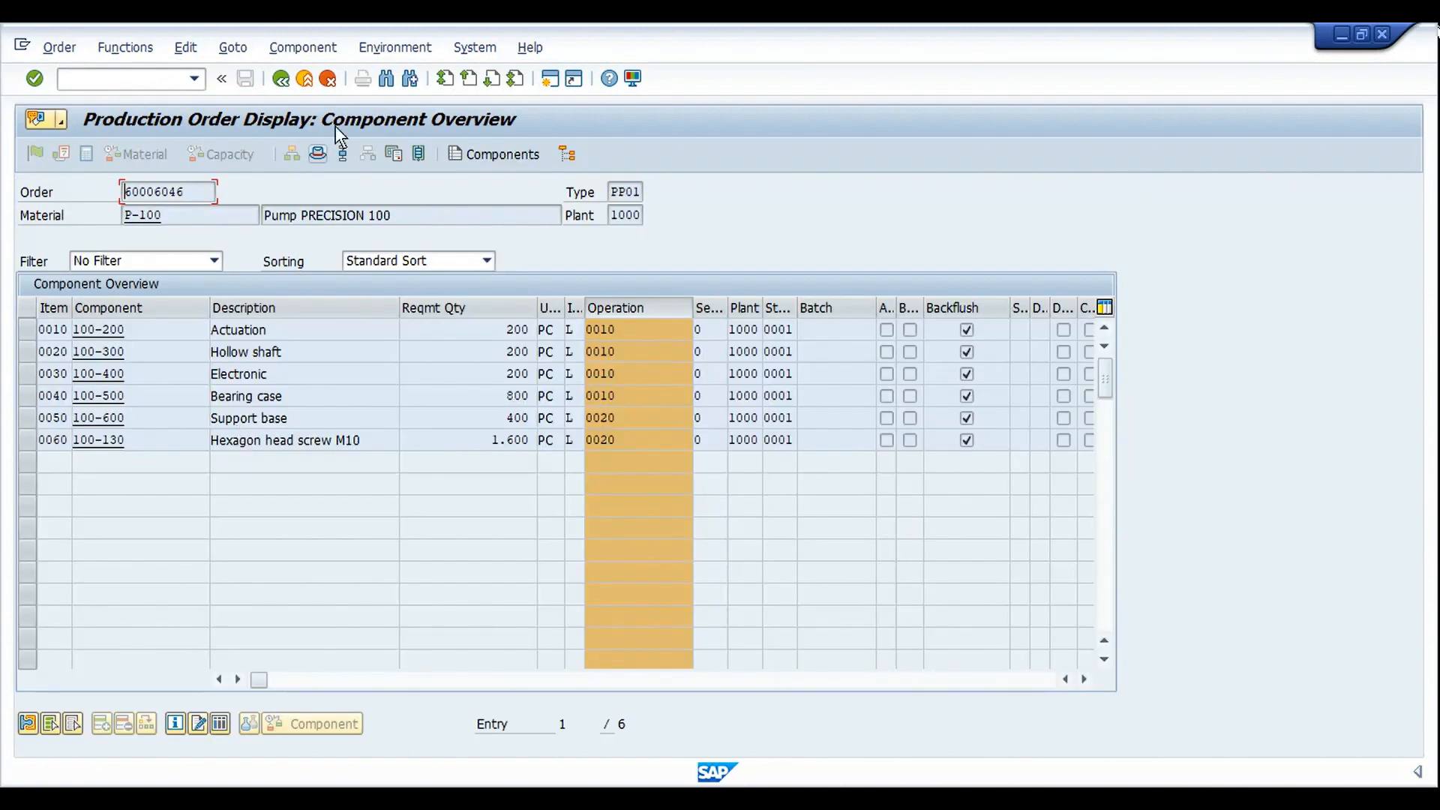
Display the order's operation overview and check the operation quantities of operations 0010 and 0020
click(318, 156)
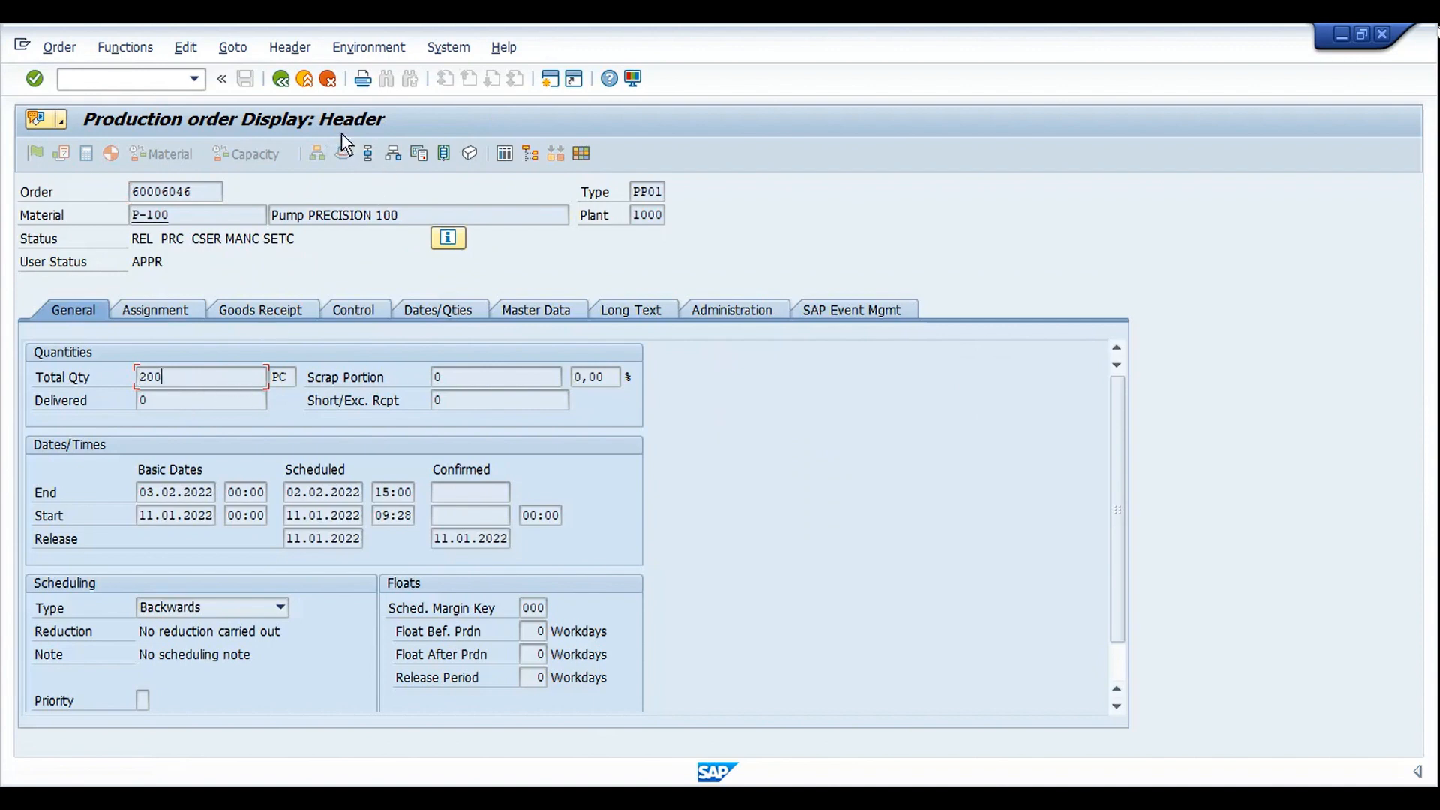
click(372, 153)
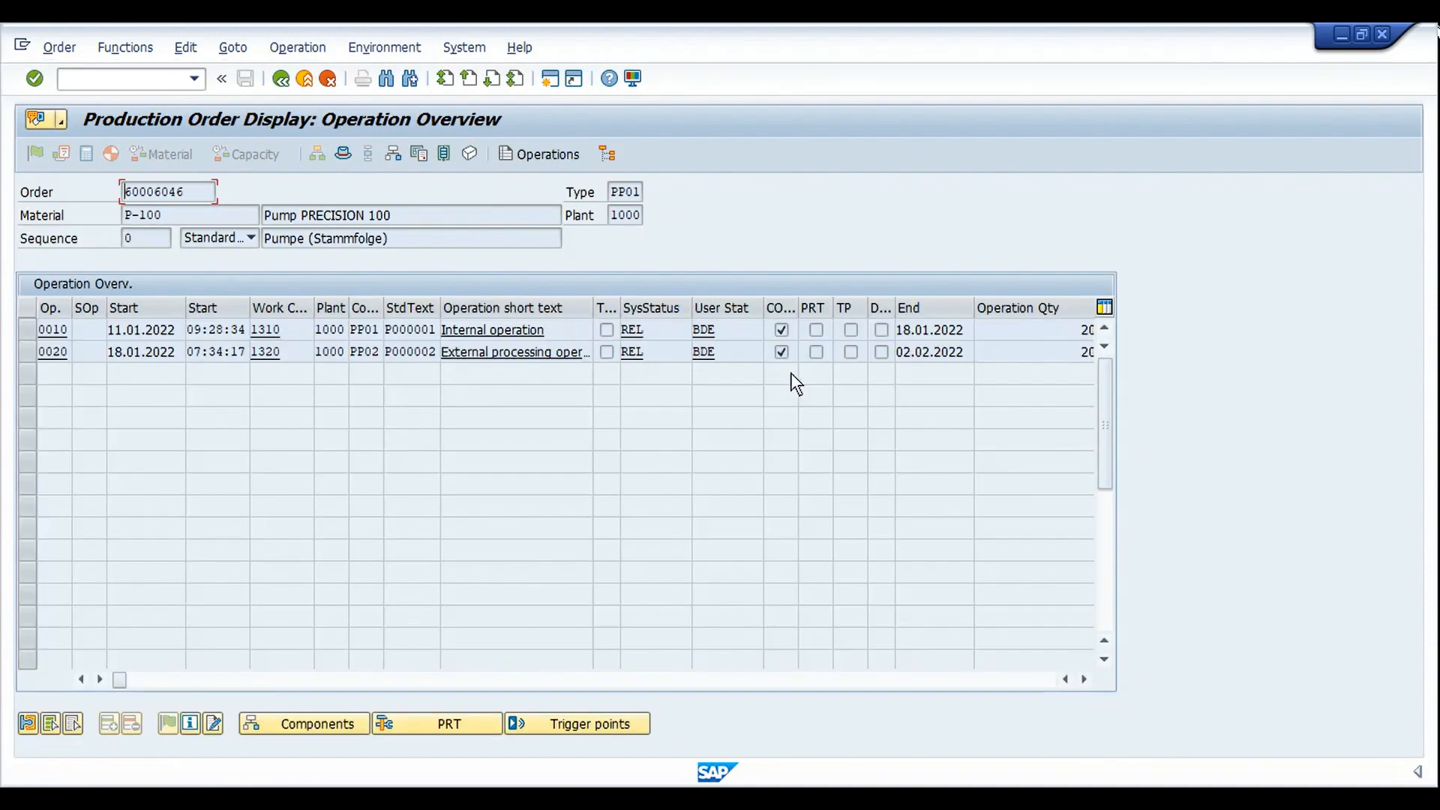
click(1085, 680)
click(1085, 679)
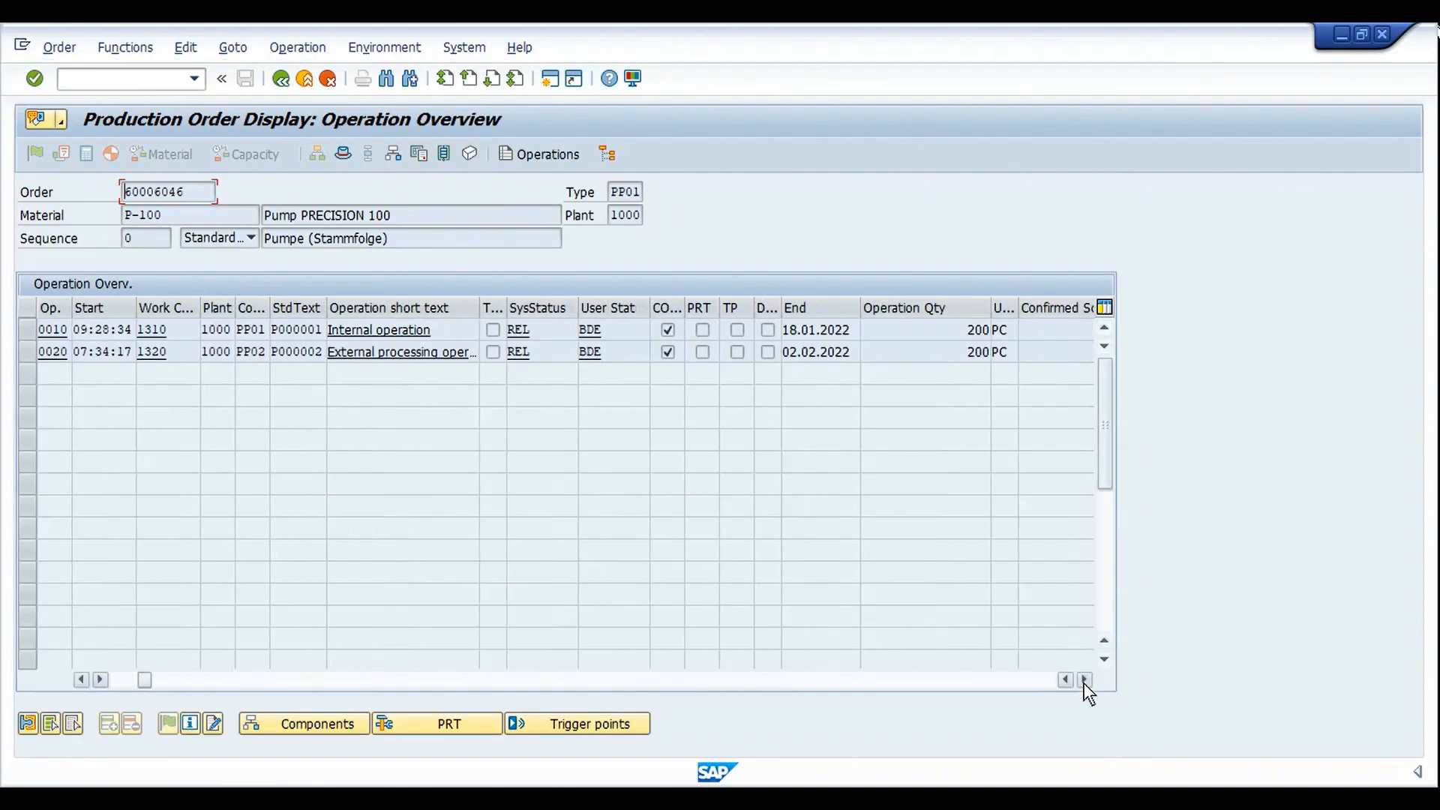
click(963, 331)
click(949, 358)
click(960, 331)
click(940, 346)
click(948, 330)
Display the goods movements of the operation 0010 time ticket, widen the Movement Type column and check each component's movement type
key(alt+Tab)
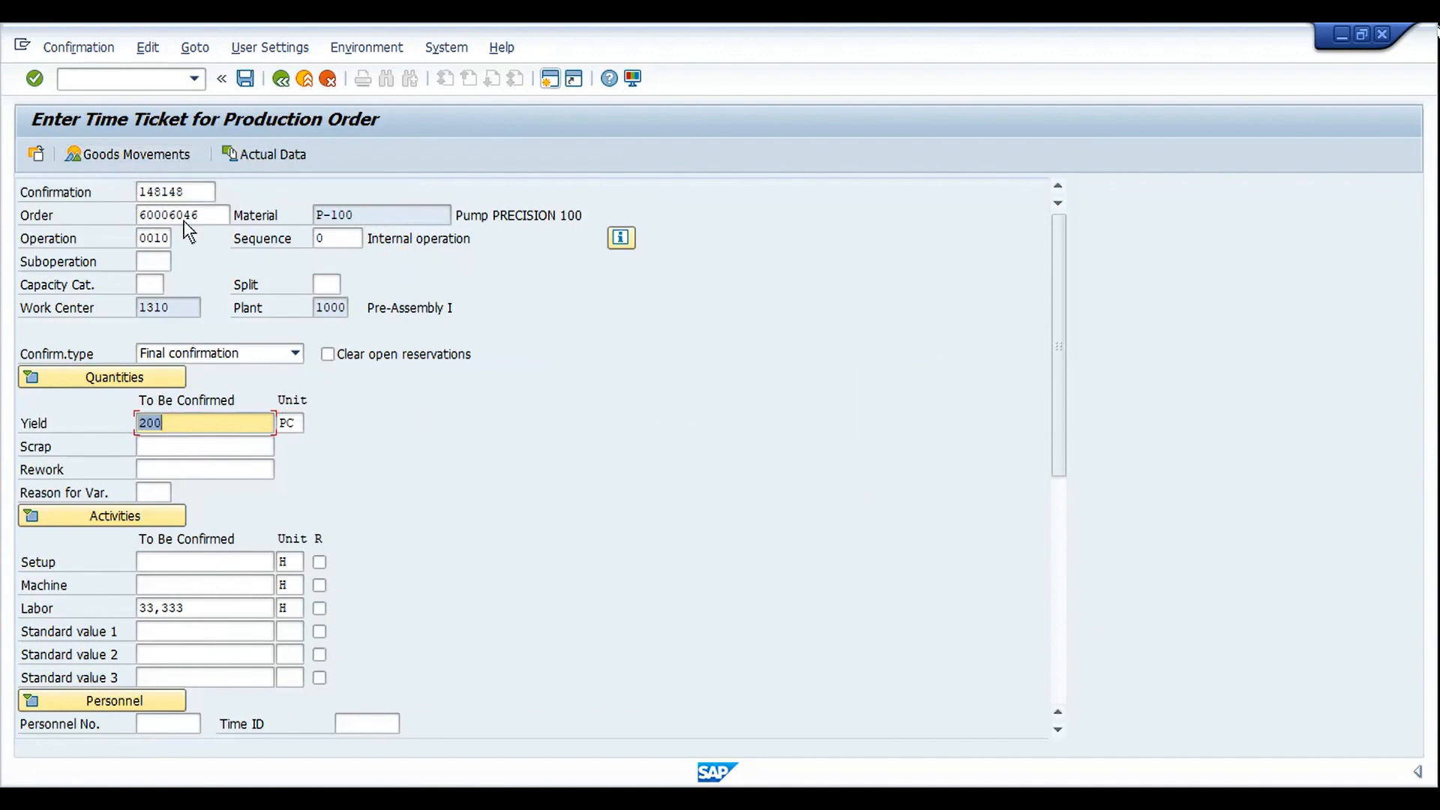
click(175, 159)
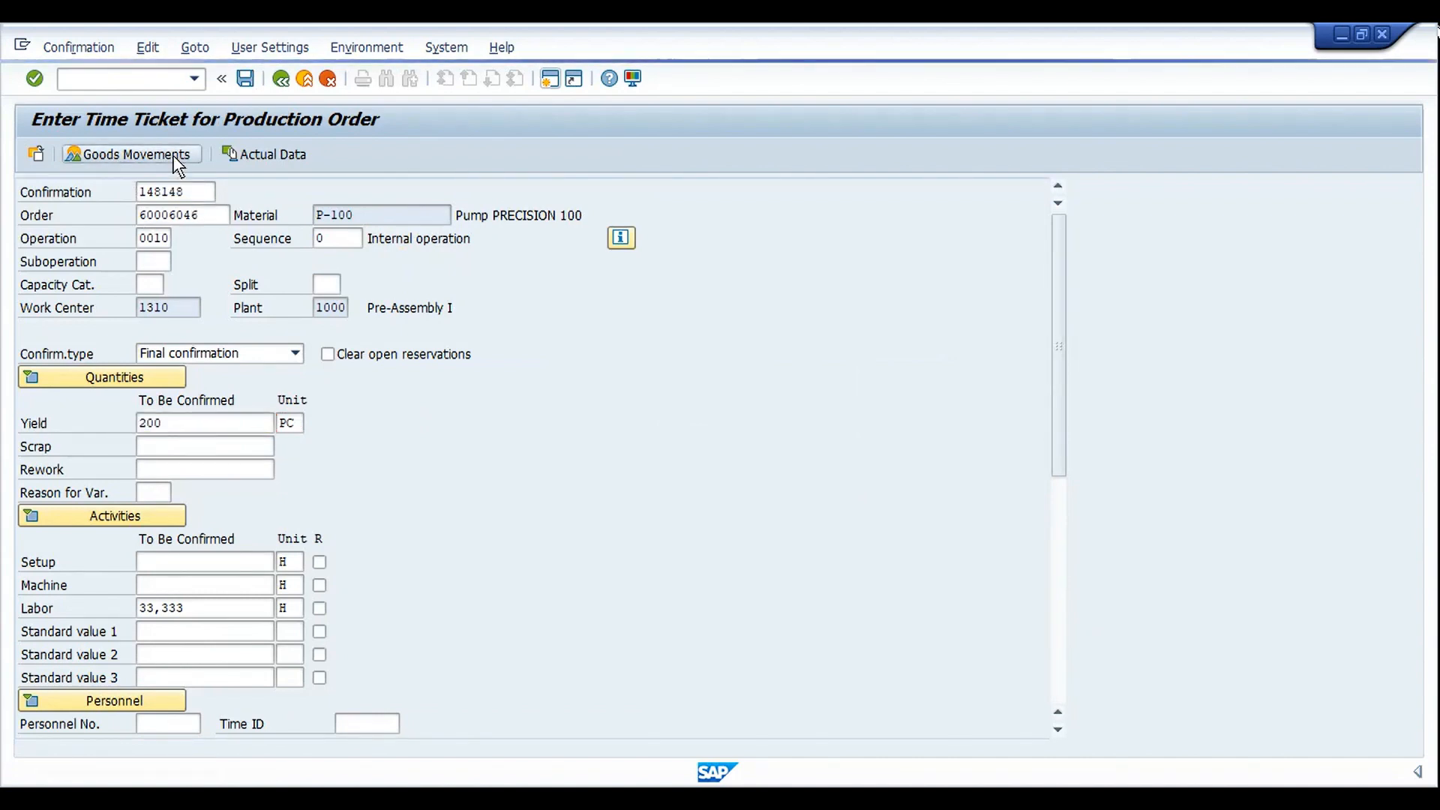
click(244, 360)
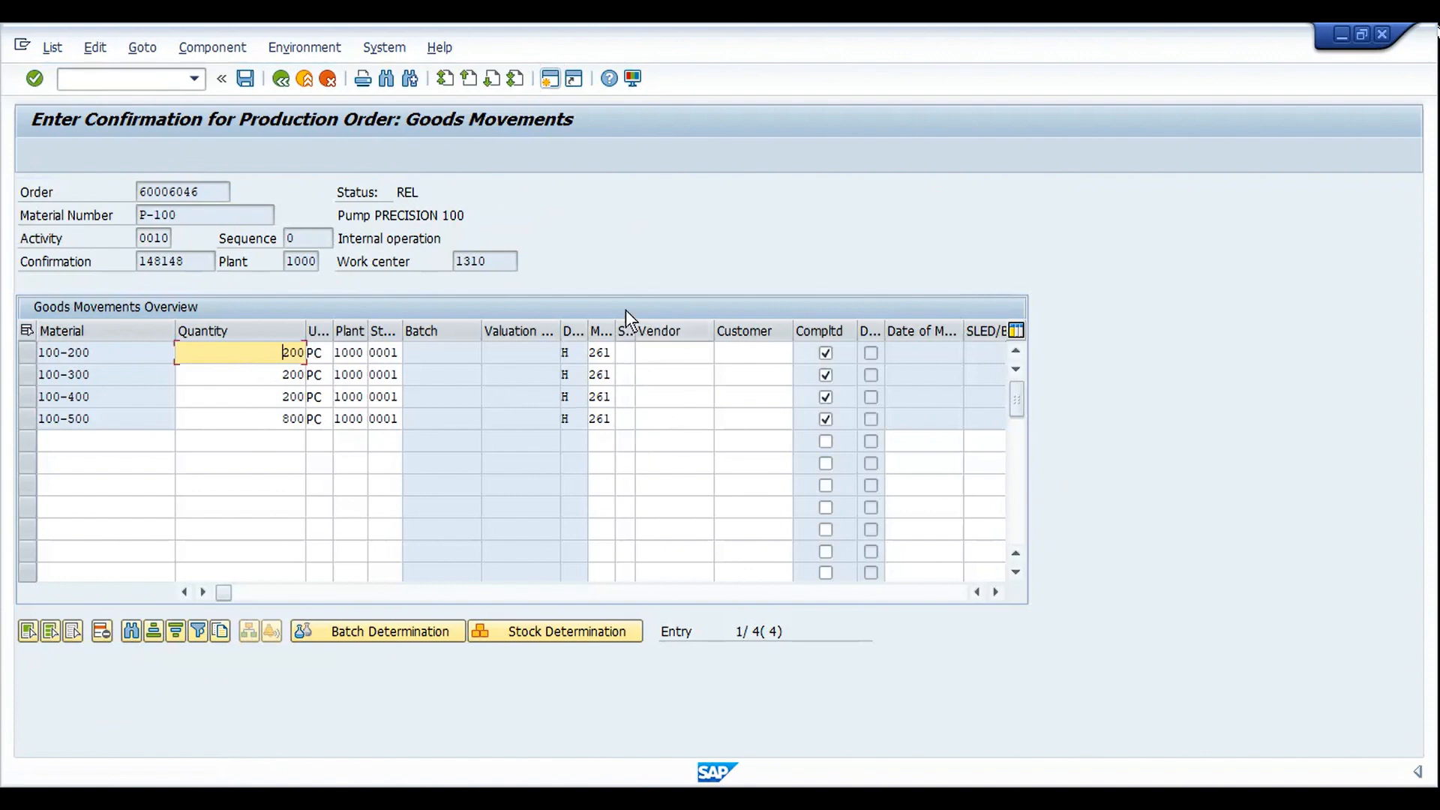
drag(615, 330, 688, 330)
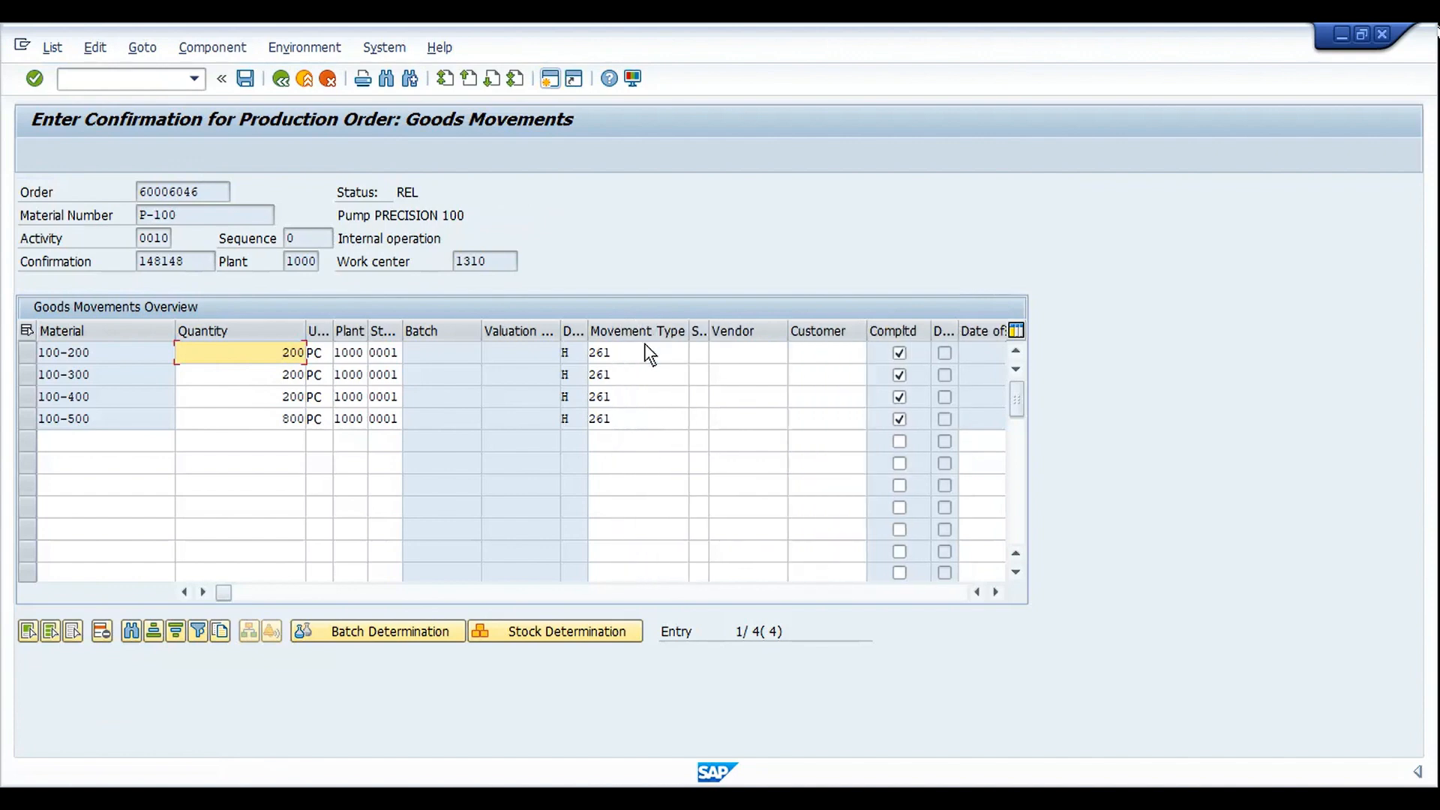
click(628, 360)
click(628, 373)
click(623, 397)
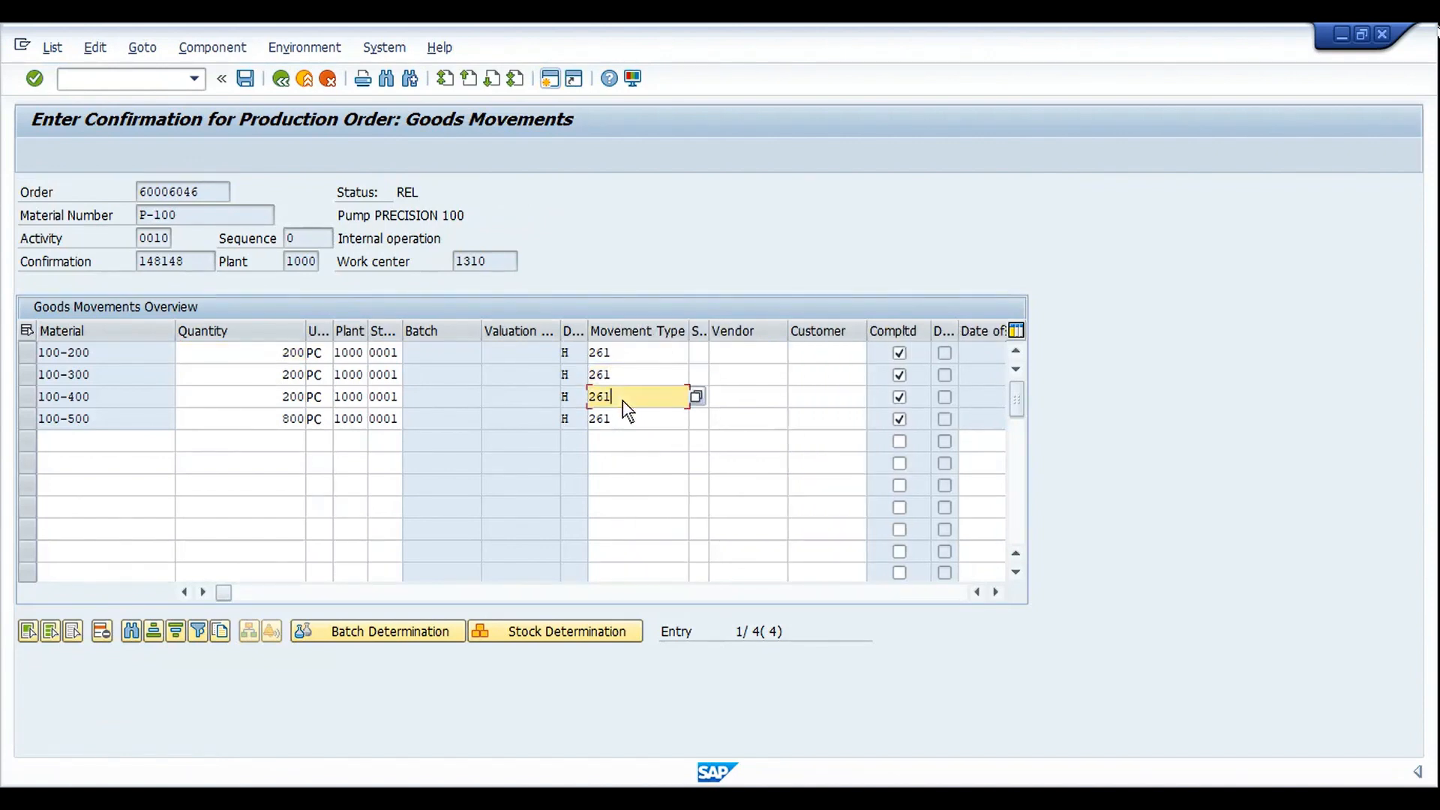
click(621, 418)
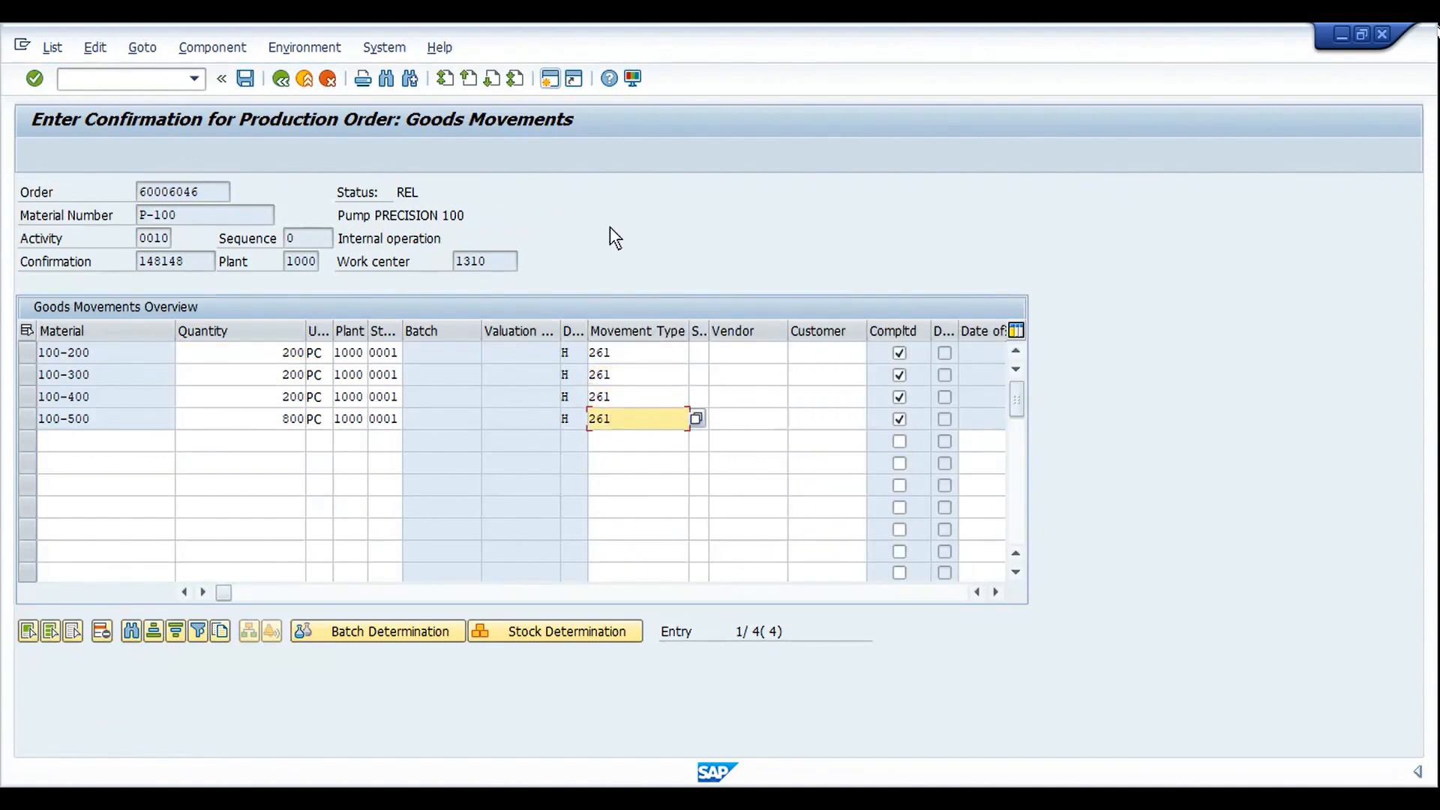
key(ctrl+s)
Leave the confirmation and open the production order in change mode with transaction CO02
key(ctrl+slash)
text(/ncor)
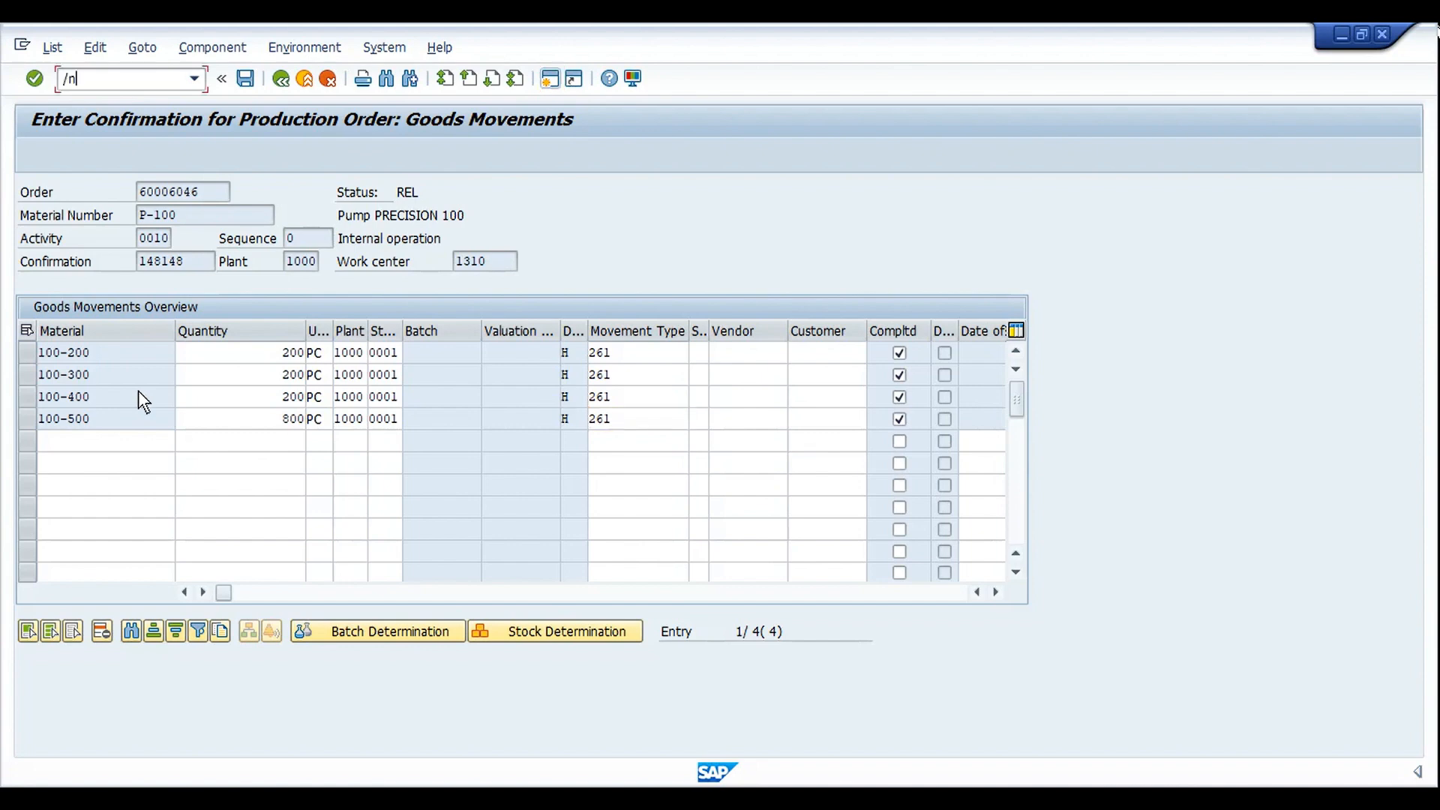
key(BackSpace)
text(02)
key(Return)
key(Return)
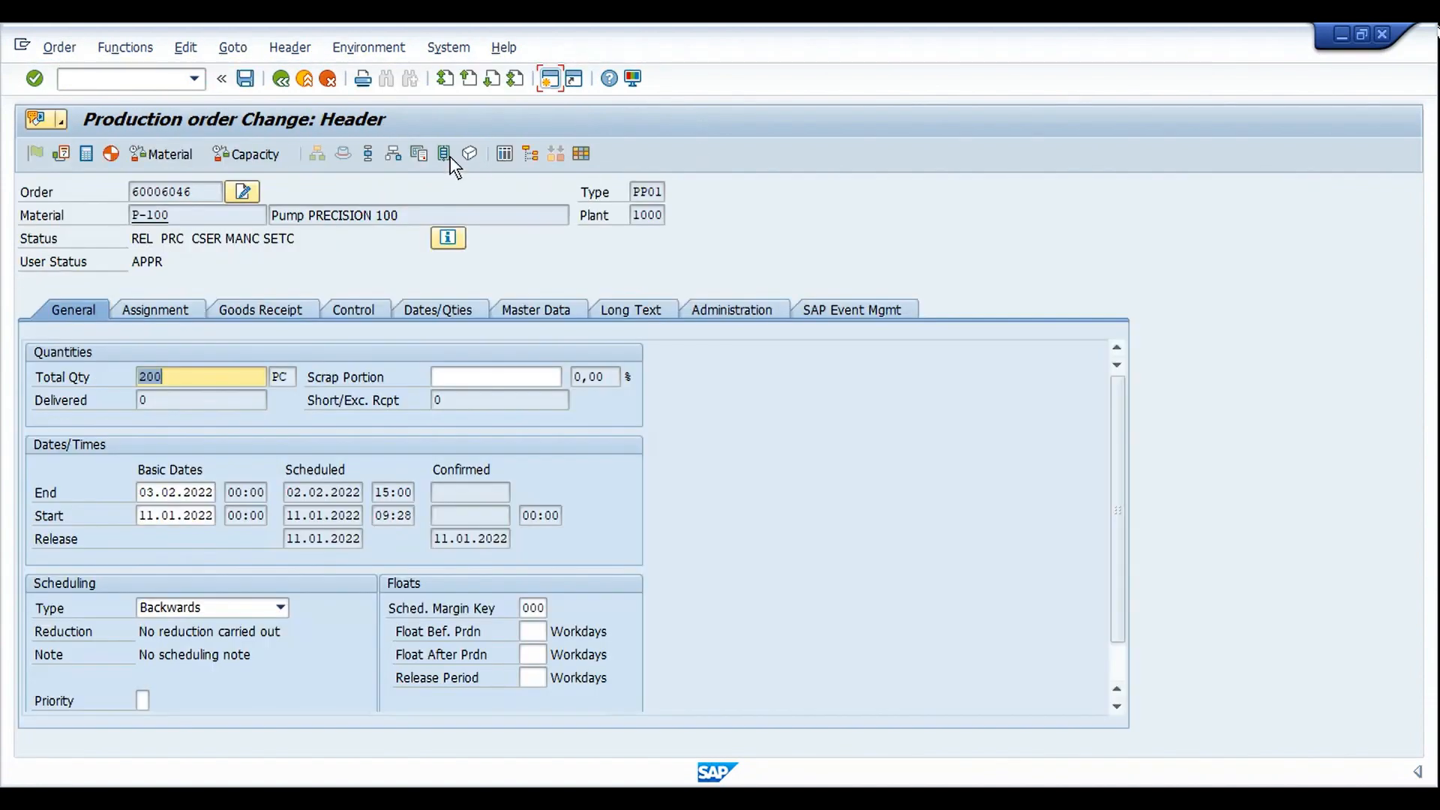
Clear the Backflush indicator for all six components, widen the Backflush column and save the order despite the cost calculation error
click(396, 154)
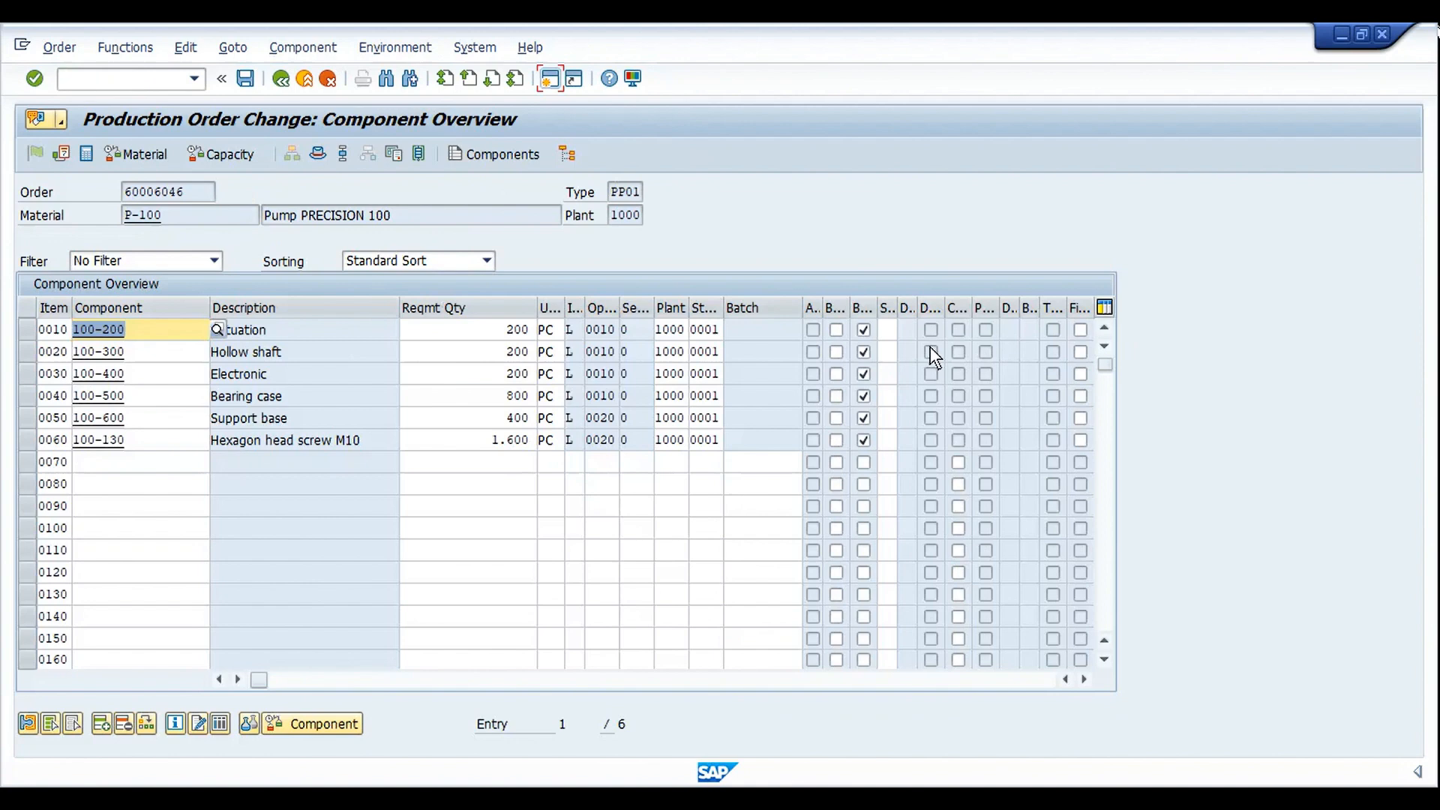
click(864, 330)
click(864, 352)
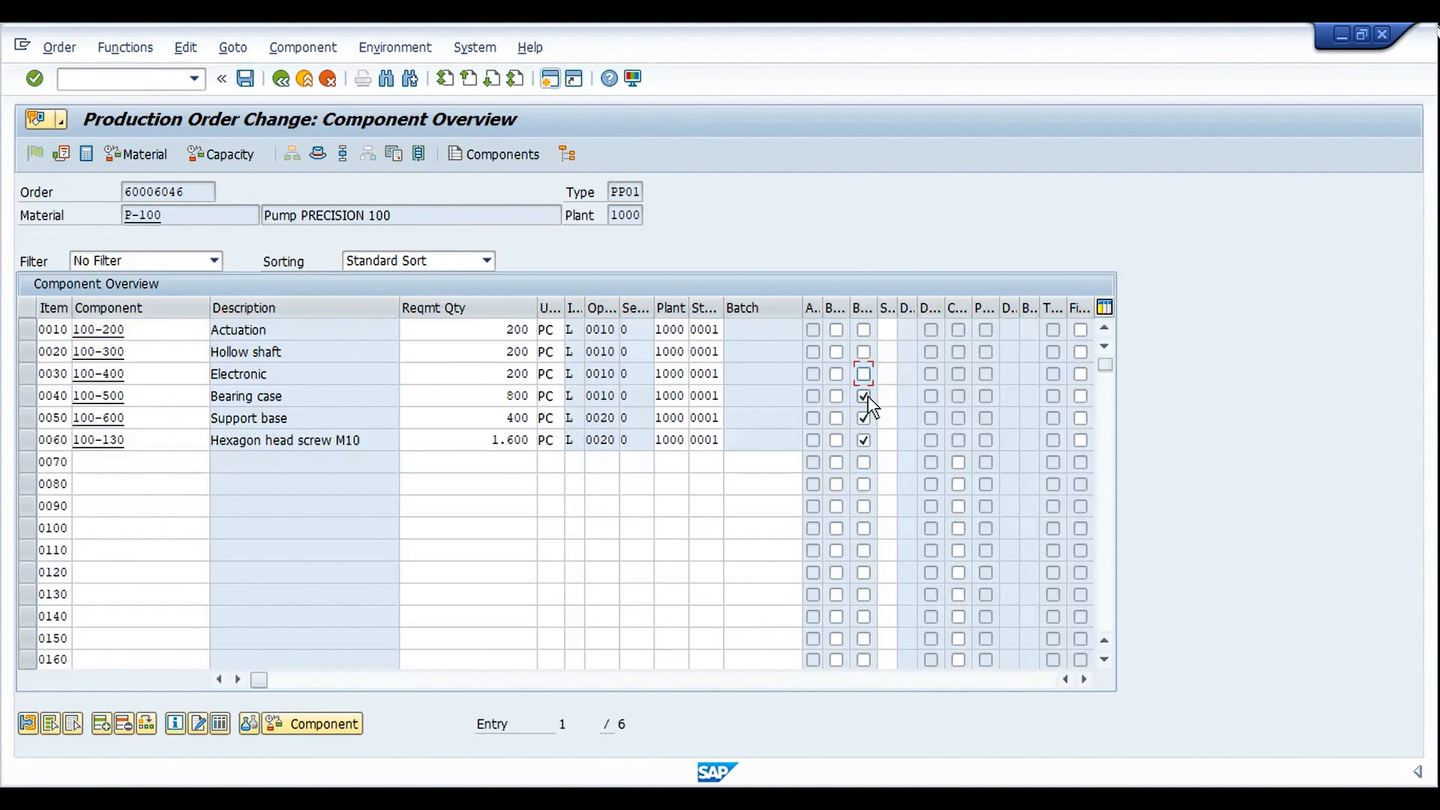
click(864, 440)
drag(876, 307, 922, 307)
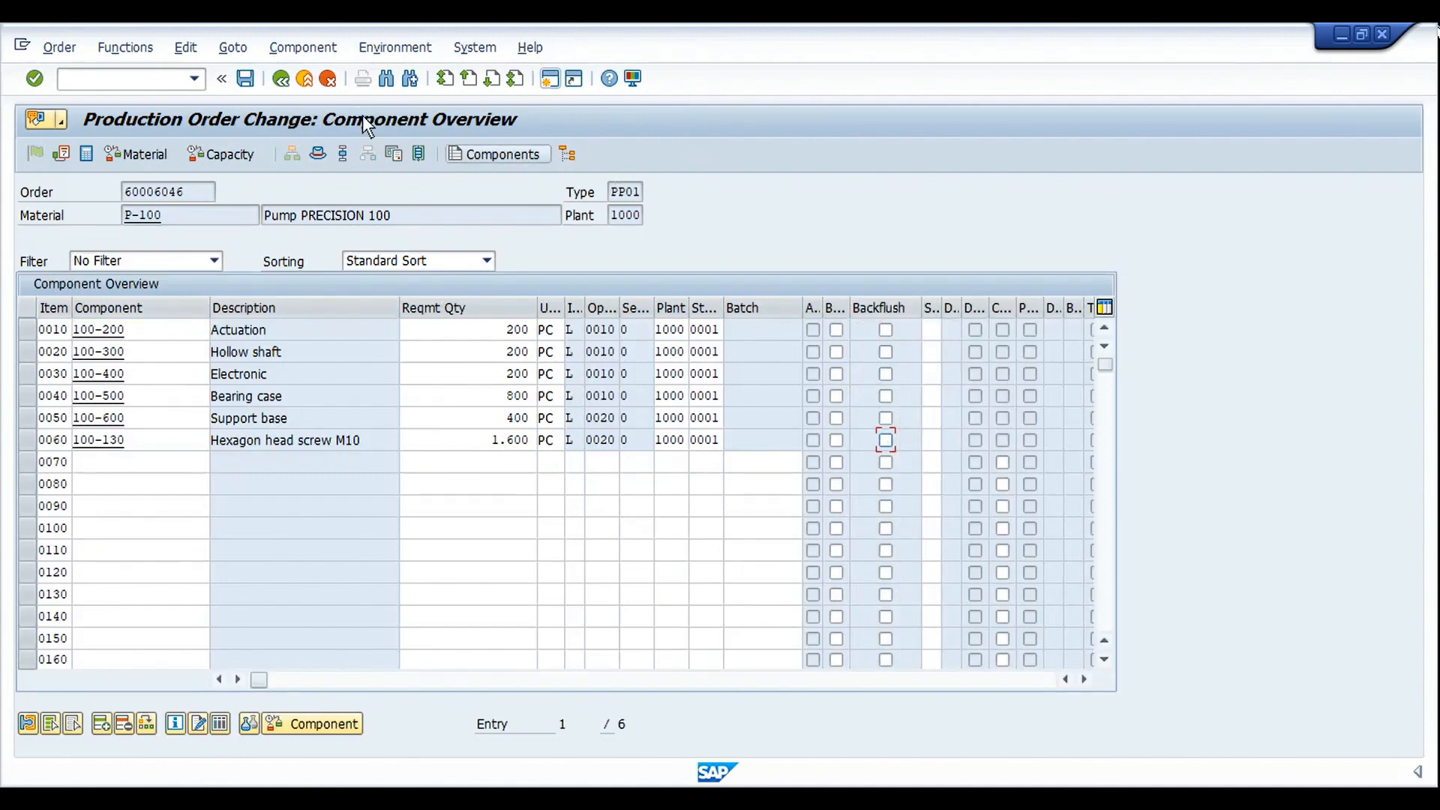
click(245, 78)
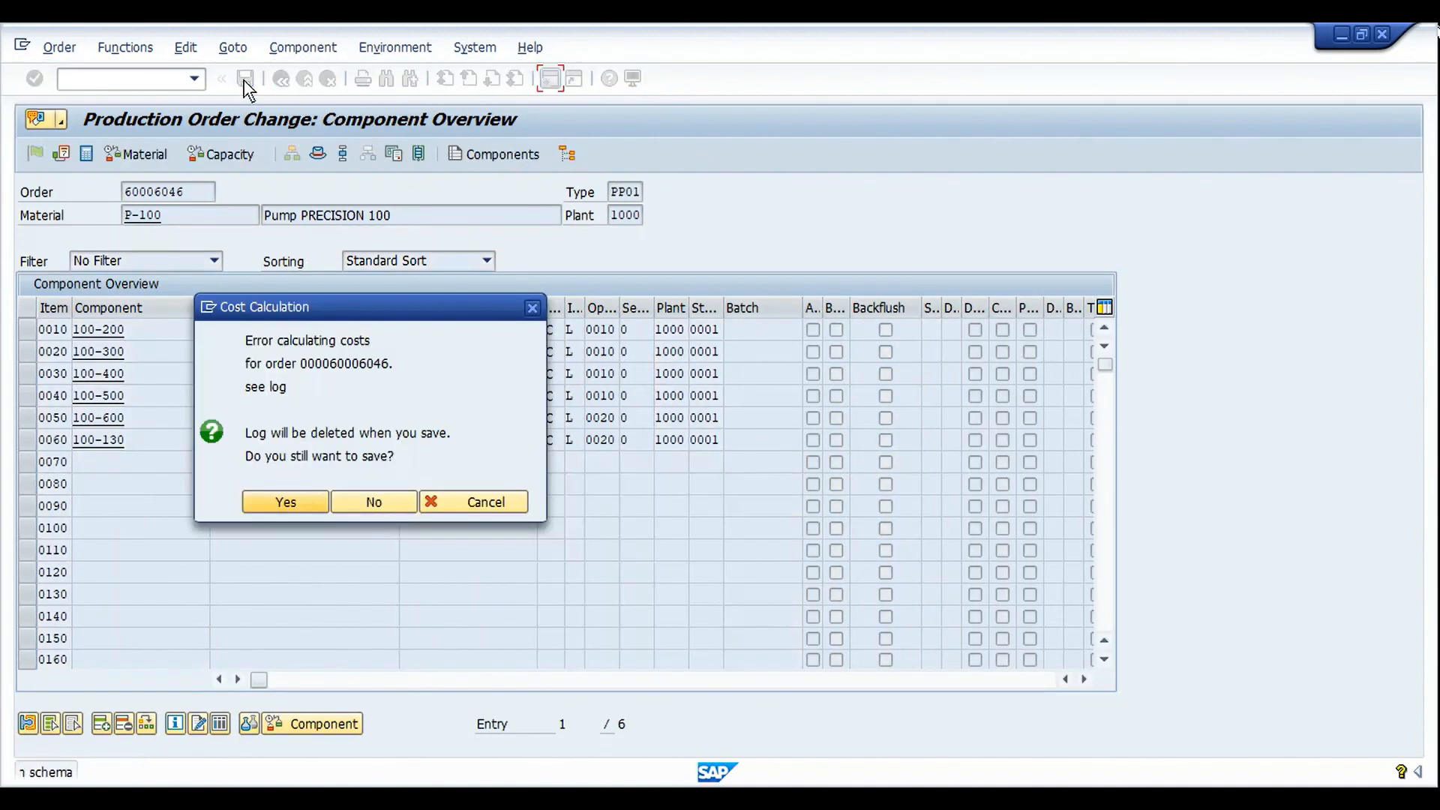
click(285, 502)
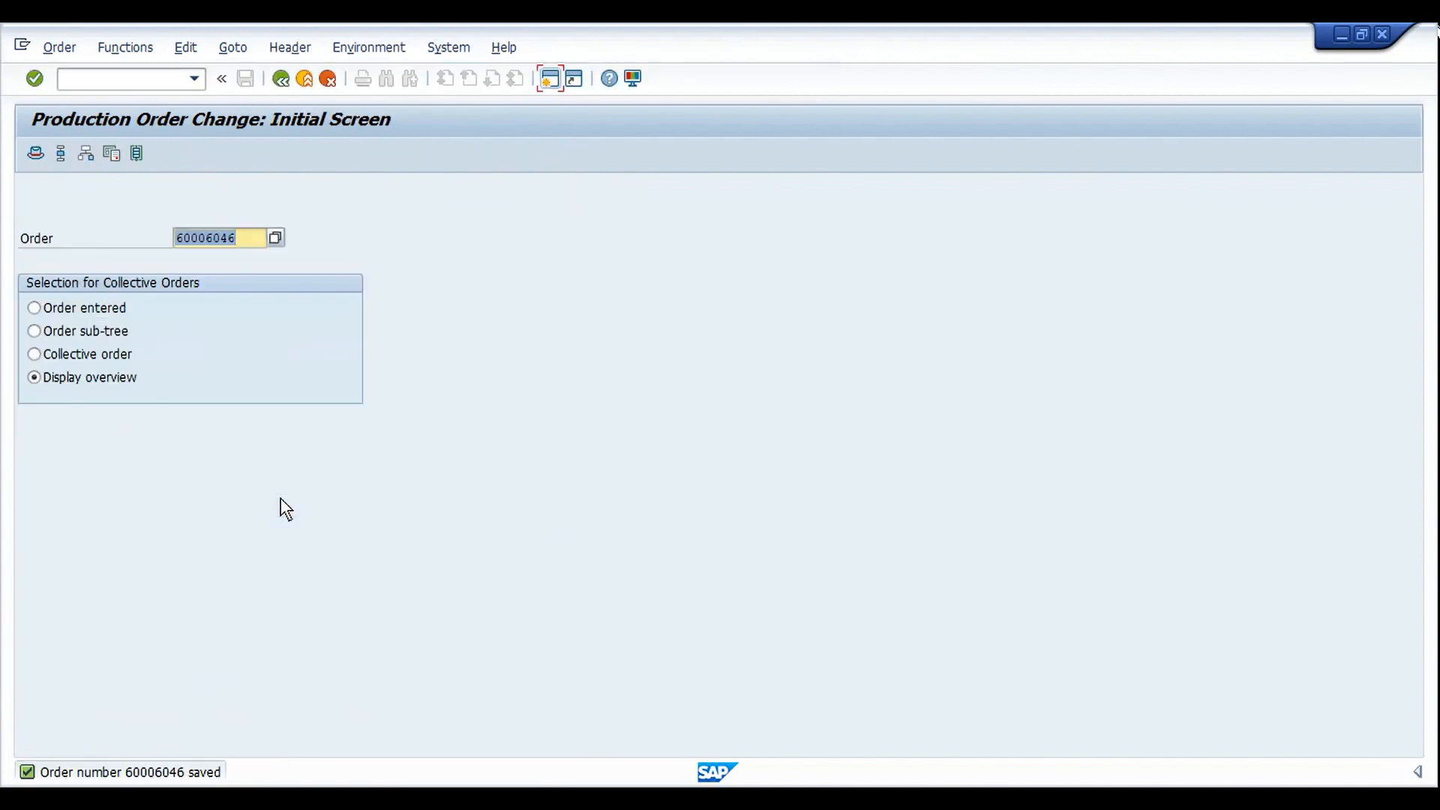
Open transaction MIGO and load the components for a goods issue against the production order
key(ctrl+slash)
text(/nmig)
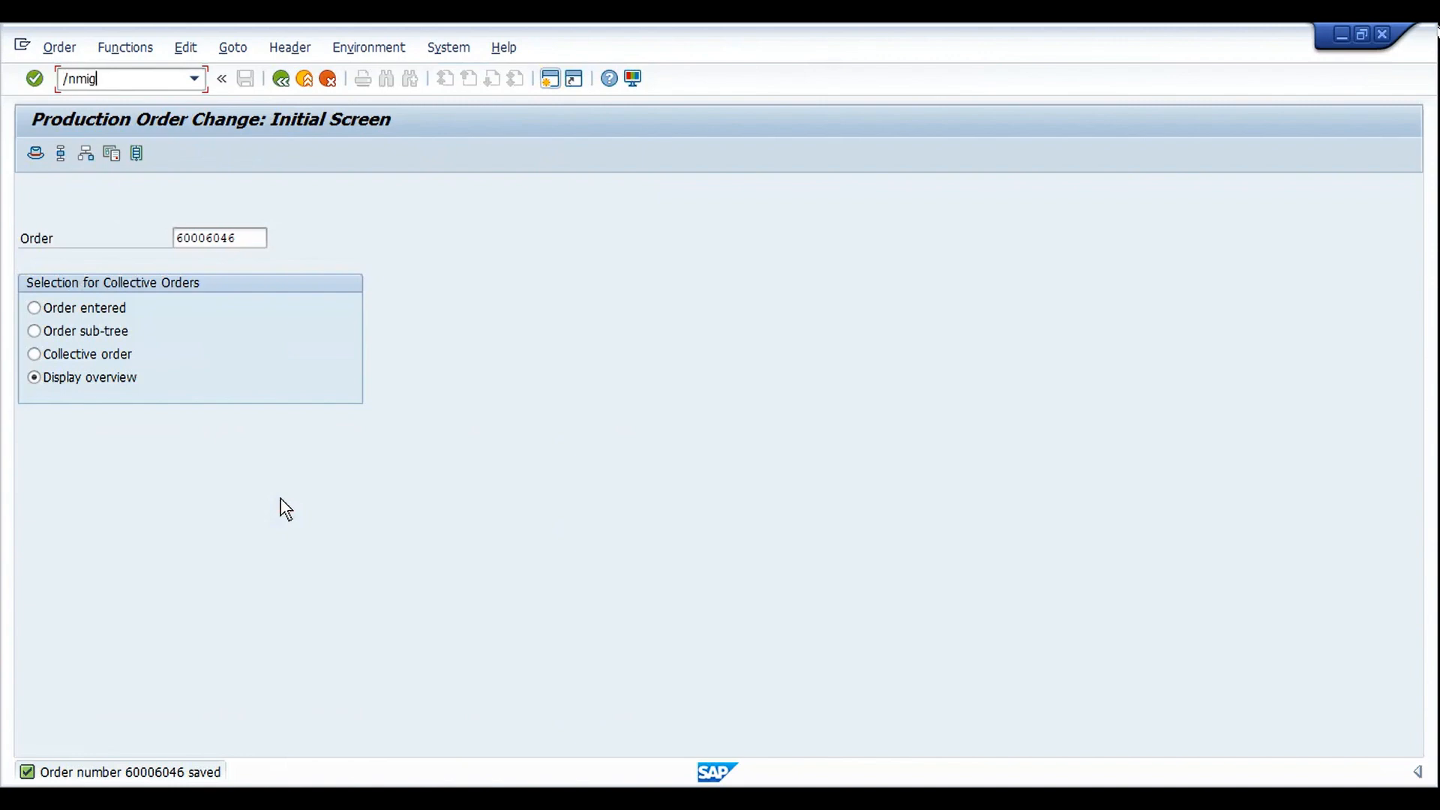
text(o)
key(Return)
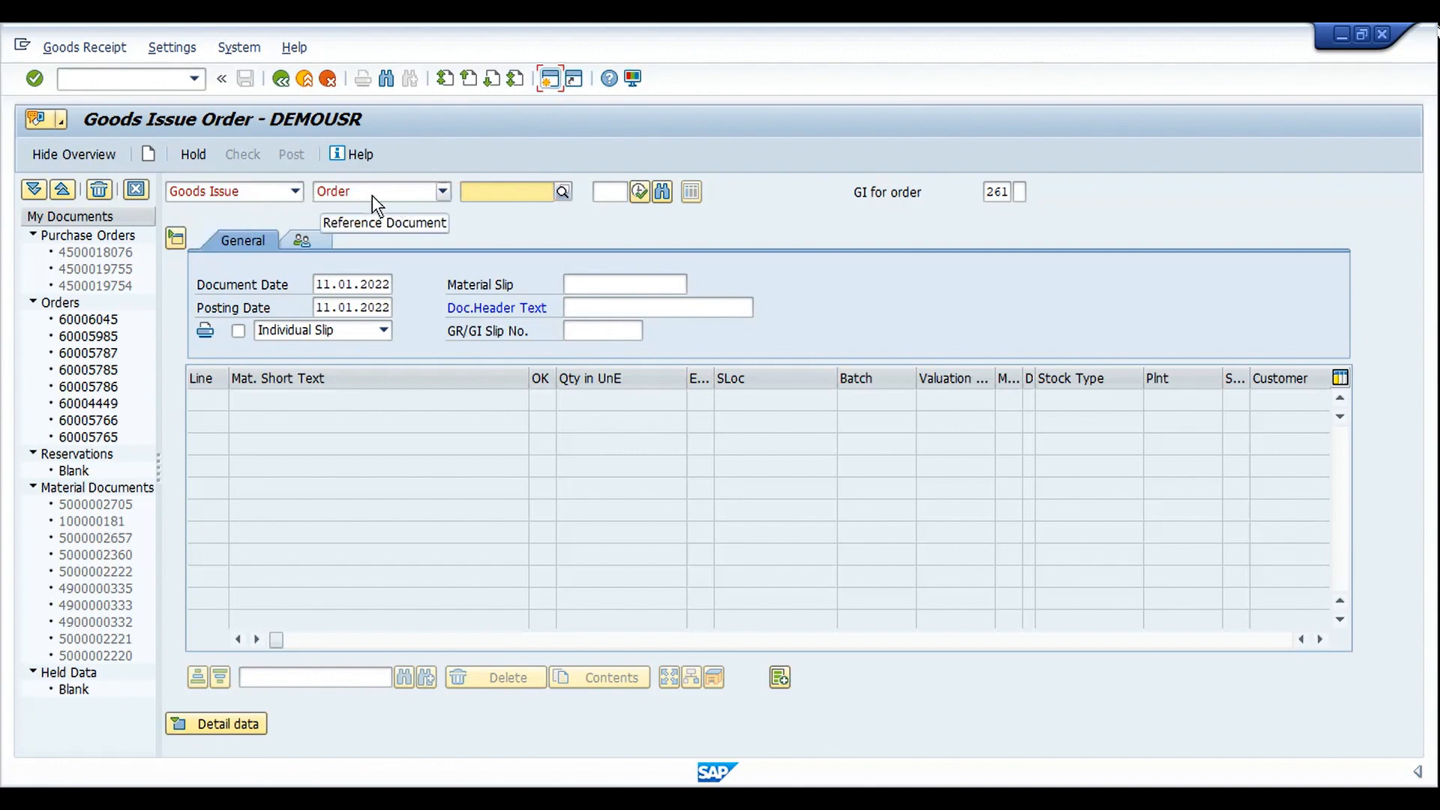
text(60006046)
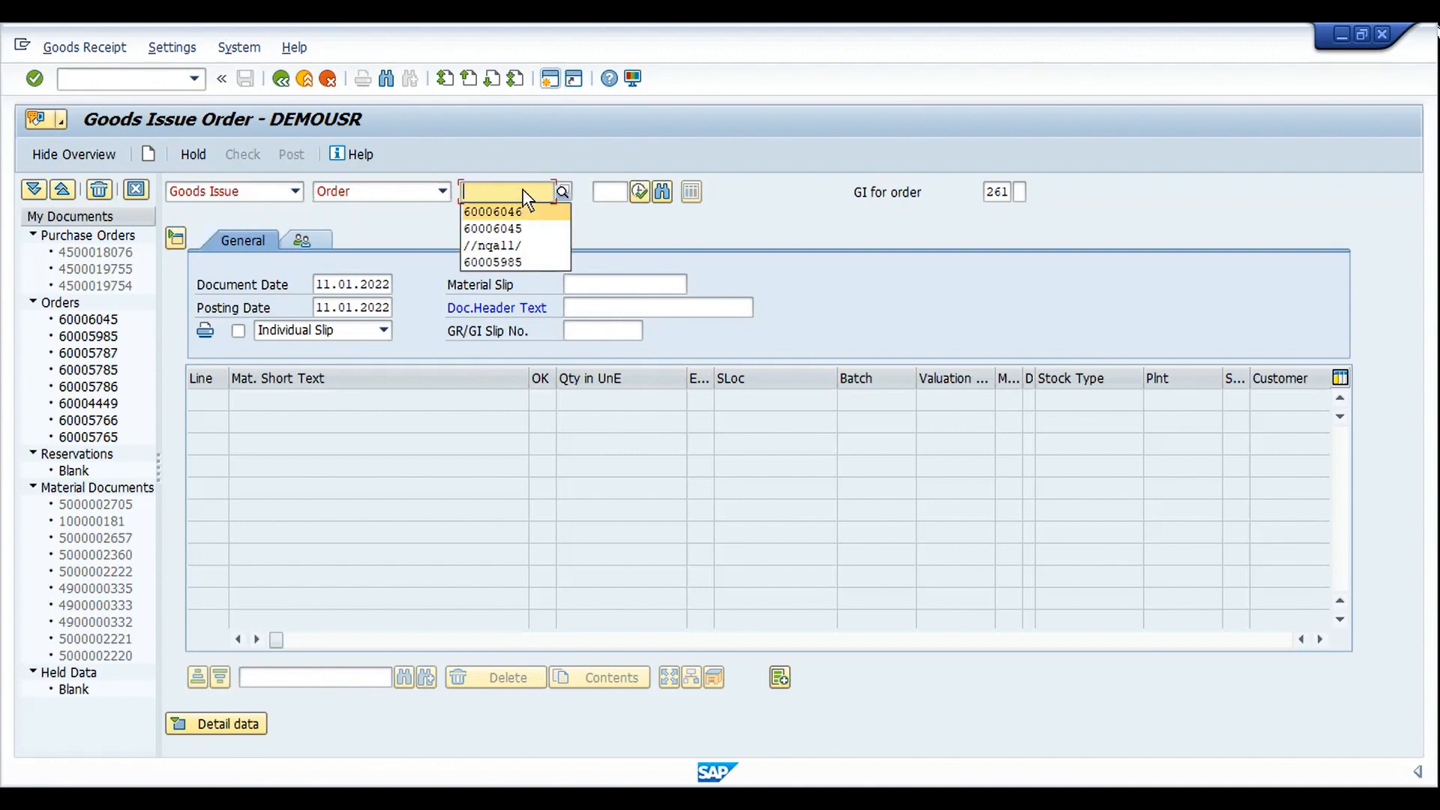
key(Return)
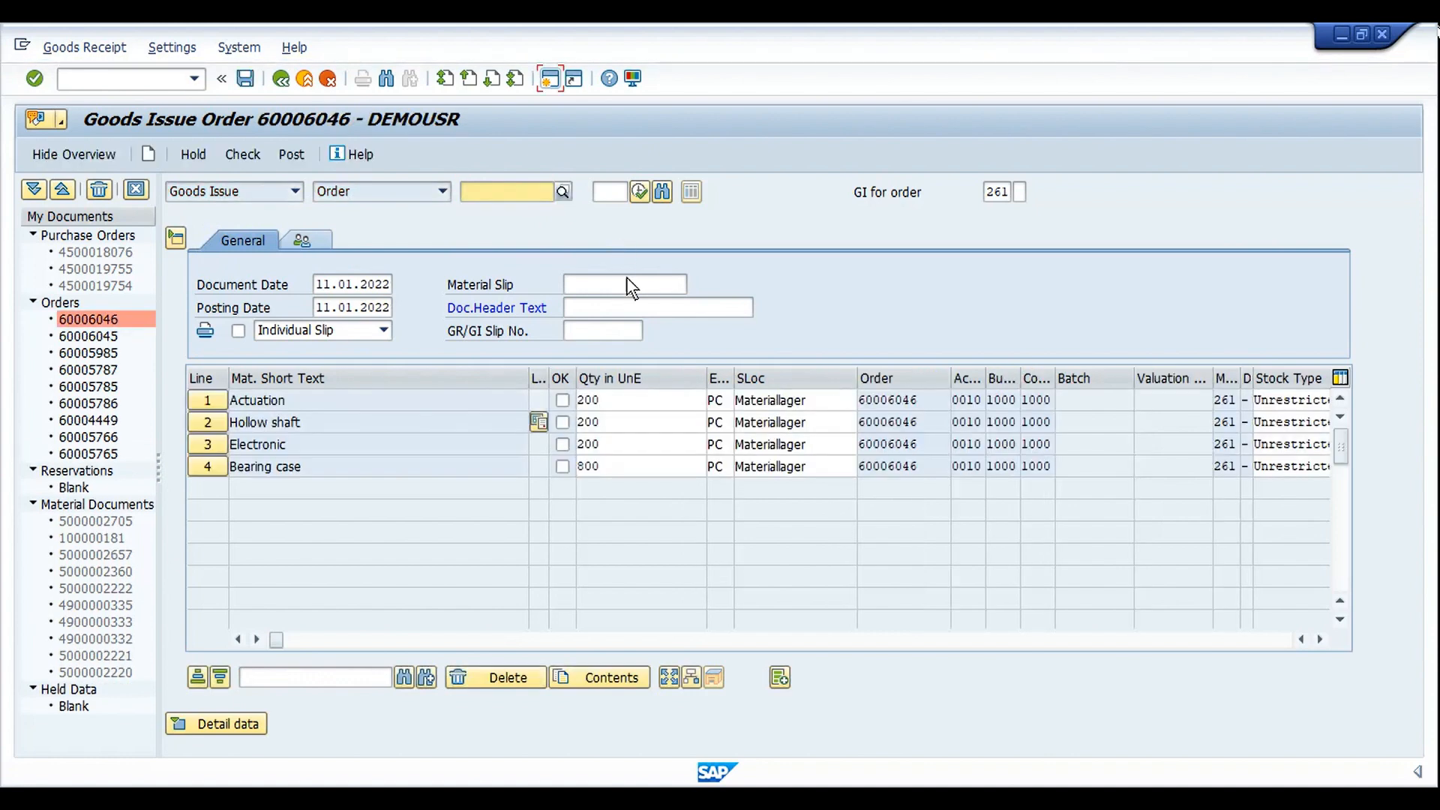
Enter TEST as the document header text, mark all four component lines as OK and check the goods issue document
click(626, 316)
text(TEST)
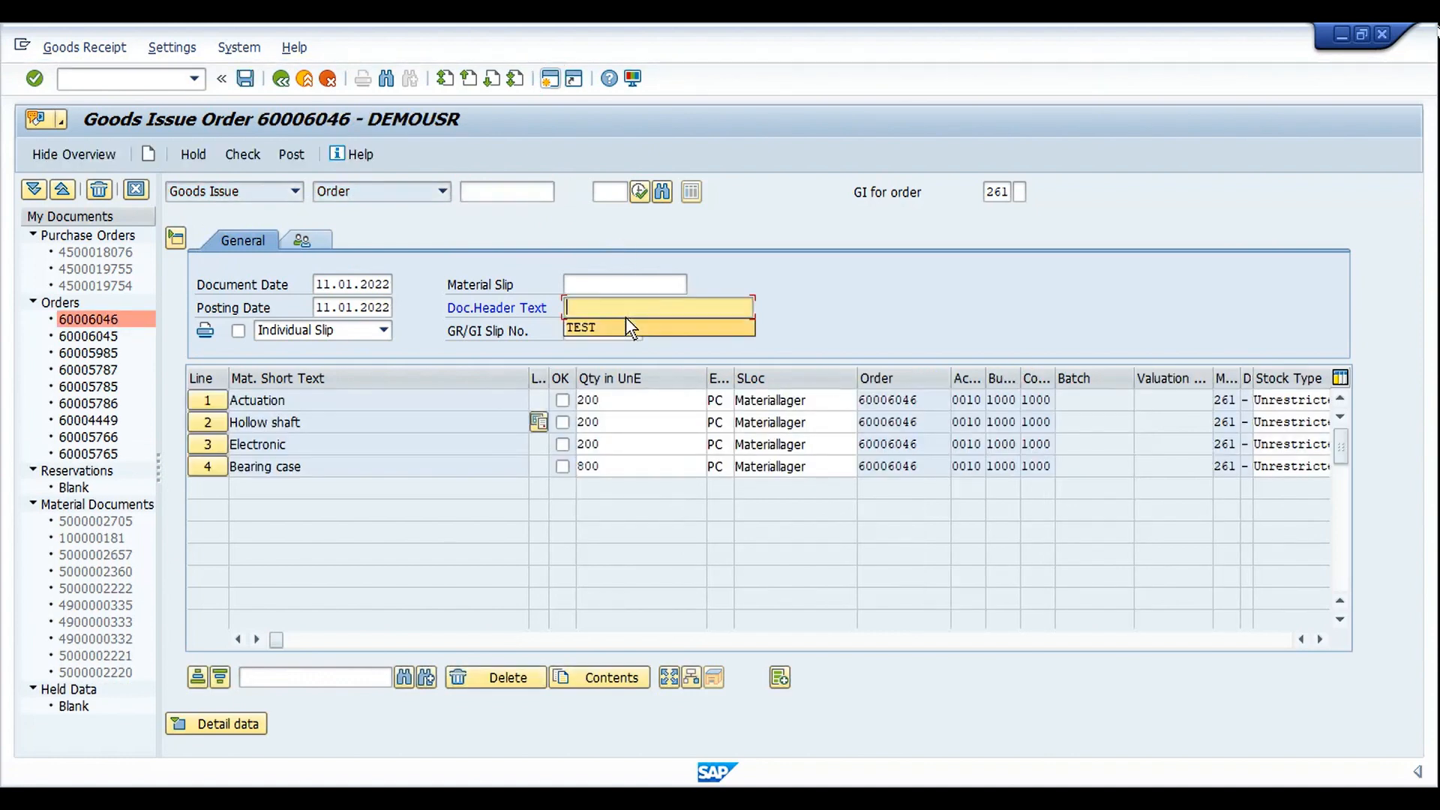
key(Return)
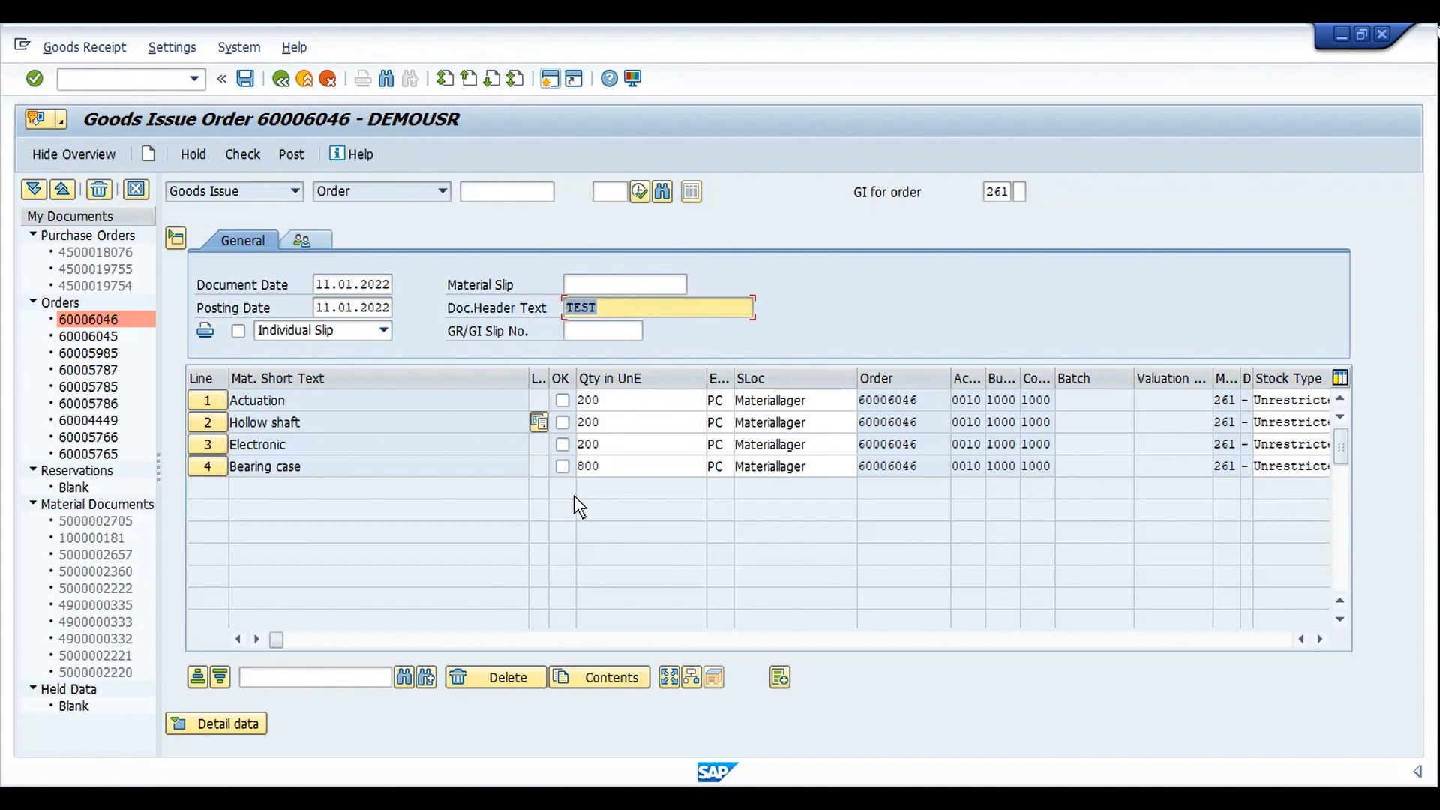
click(564, 401)
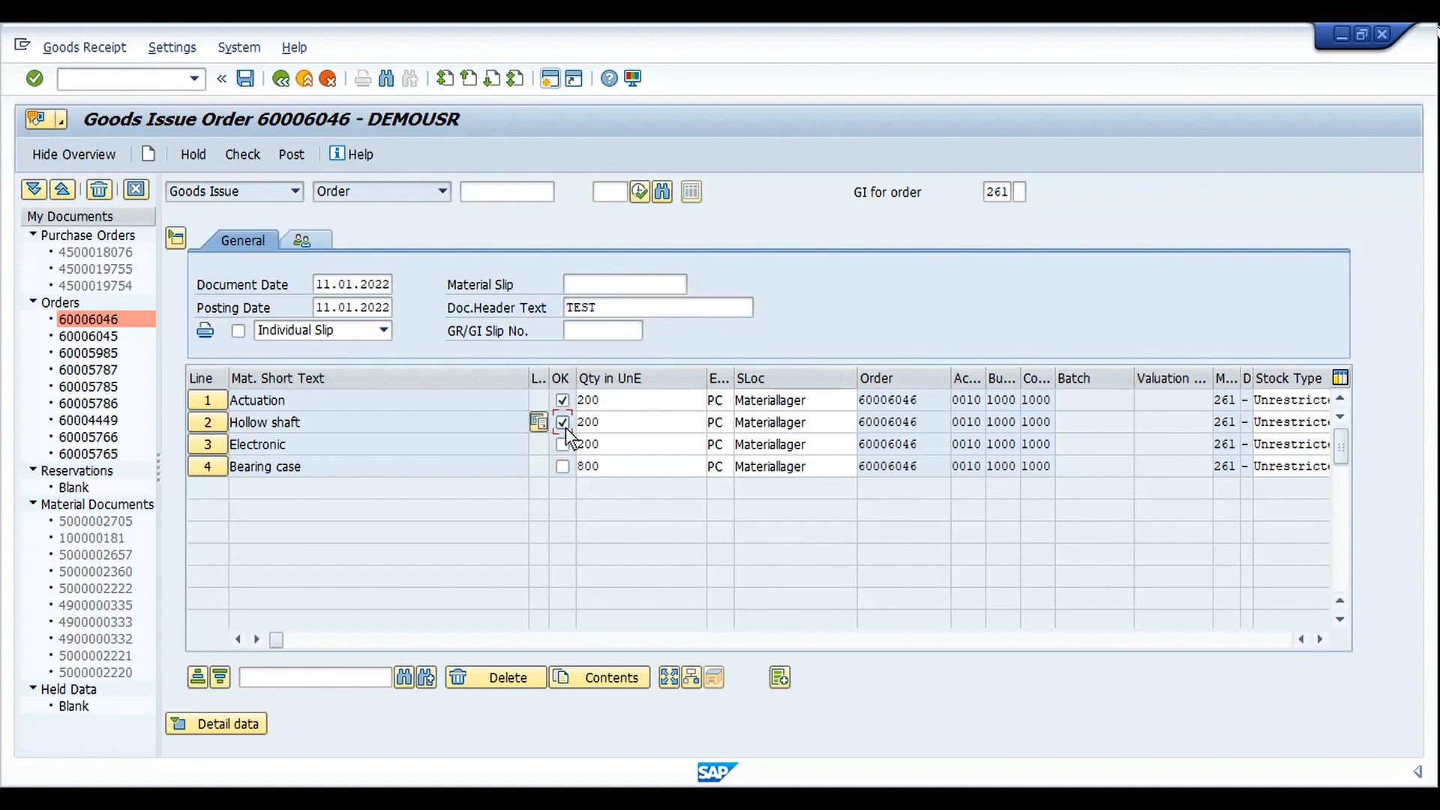
click(563, 467)
click(246, 159)
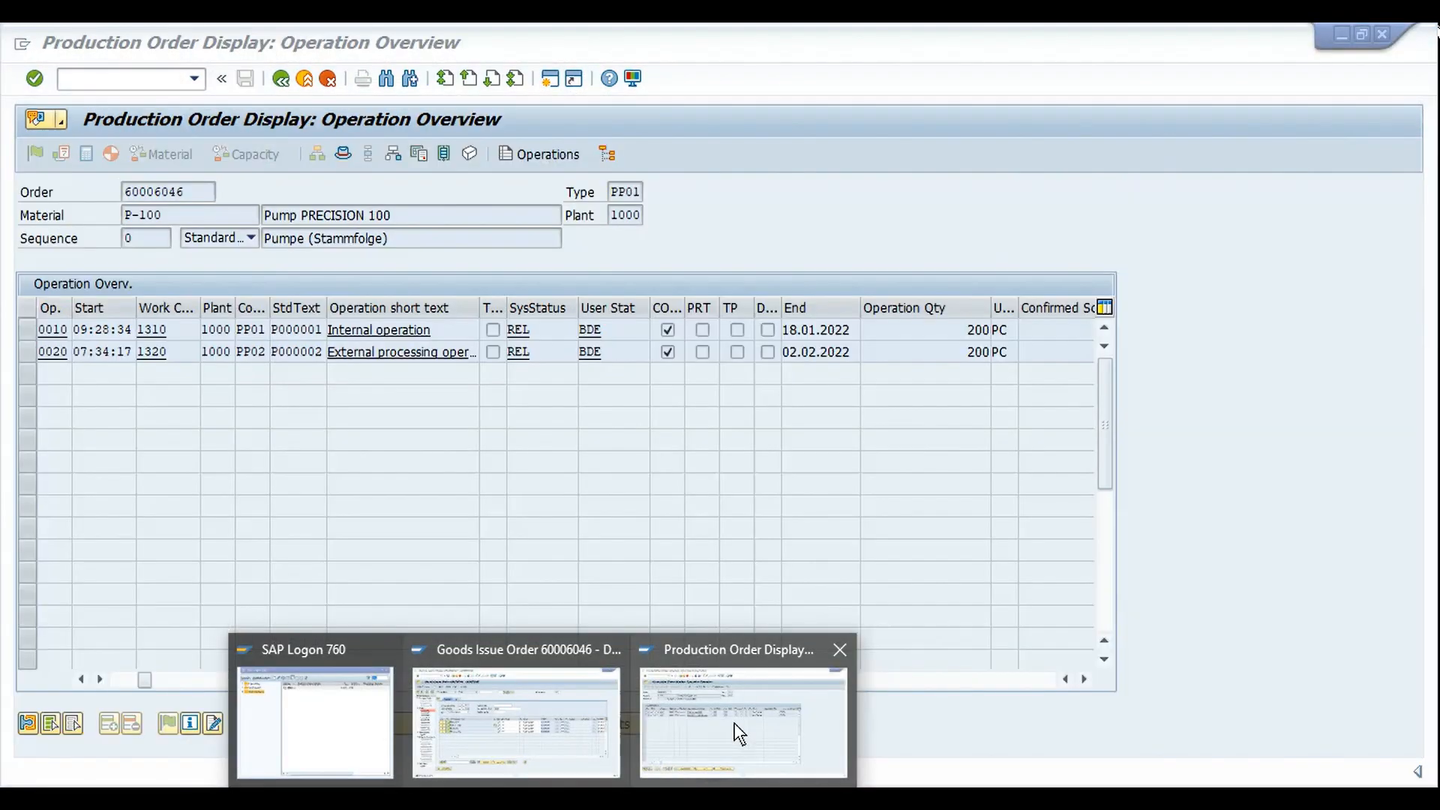
Switch to the production order display and examine its system statuses before the goods issue is posted
click(739, 733)
click(342, 153)
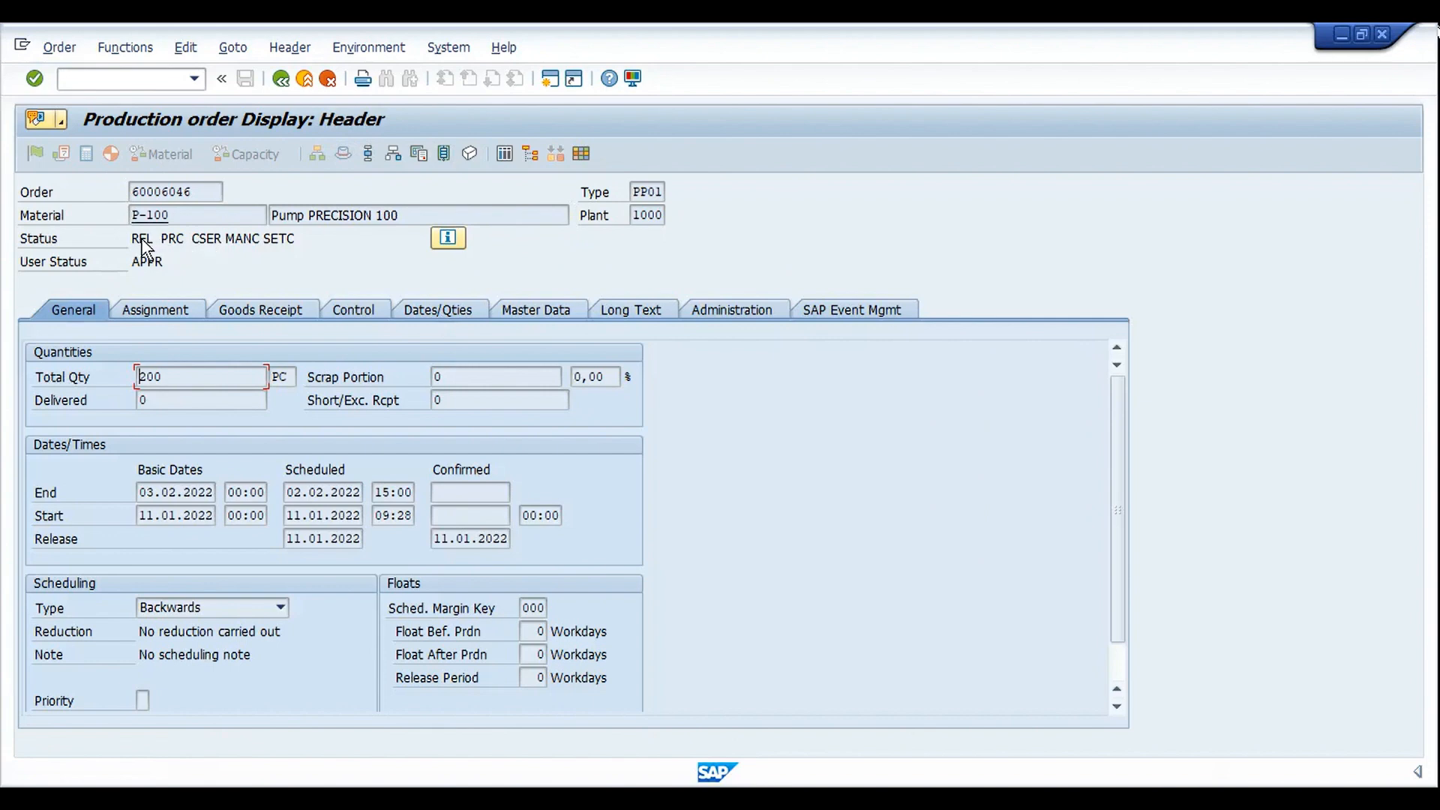
click(456, 247)
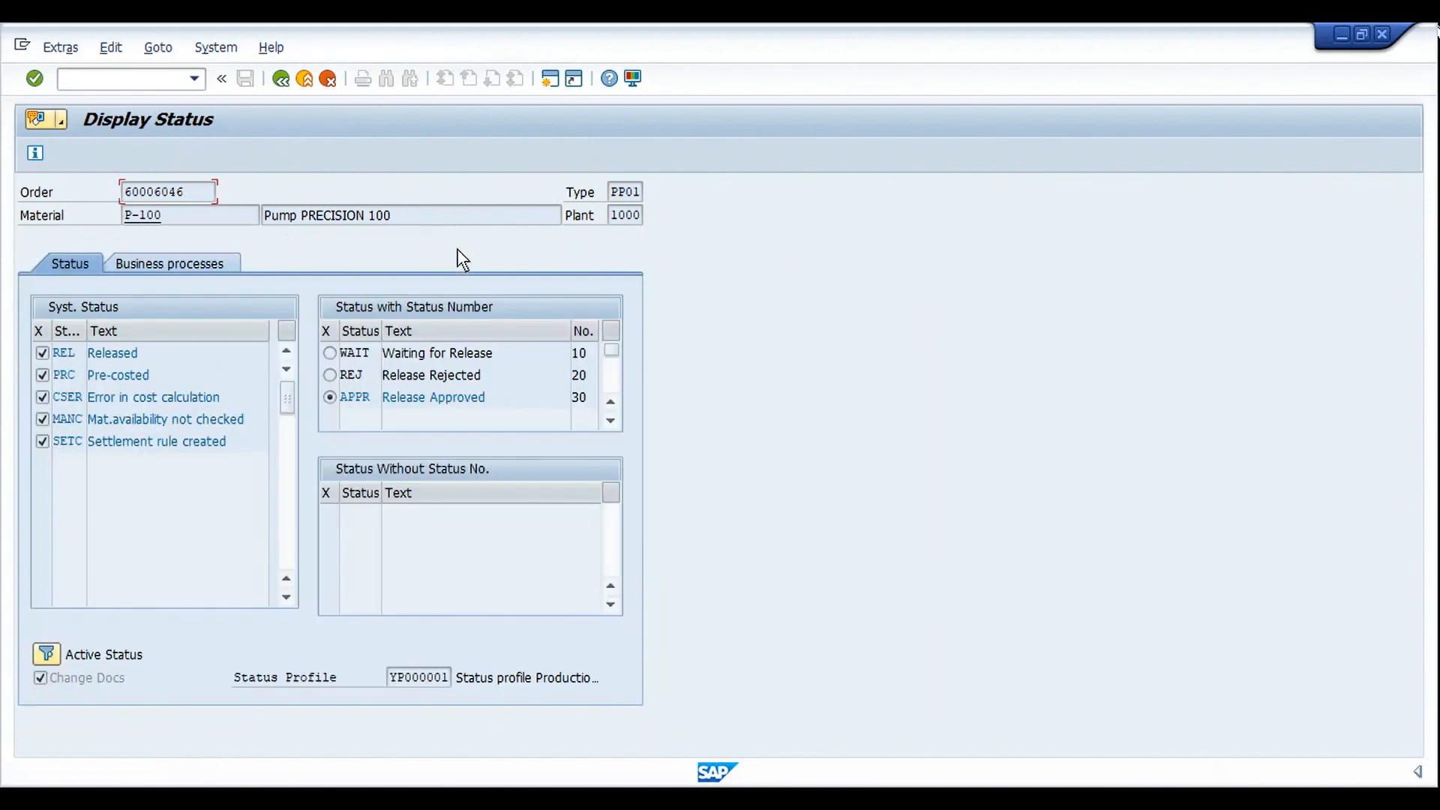
click(167, 354)
click(255, 420)
click(236, 447)
key(F3)
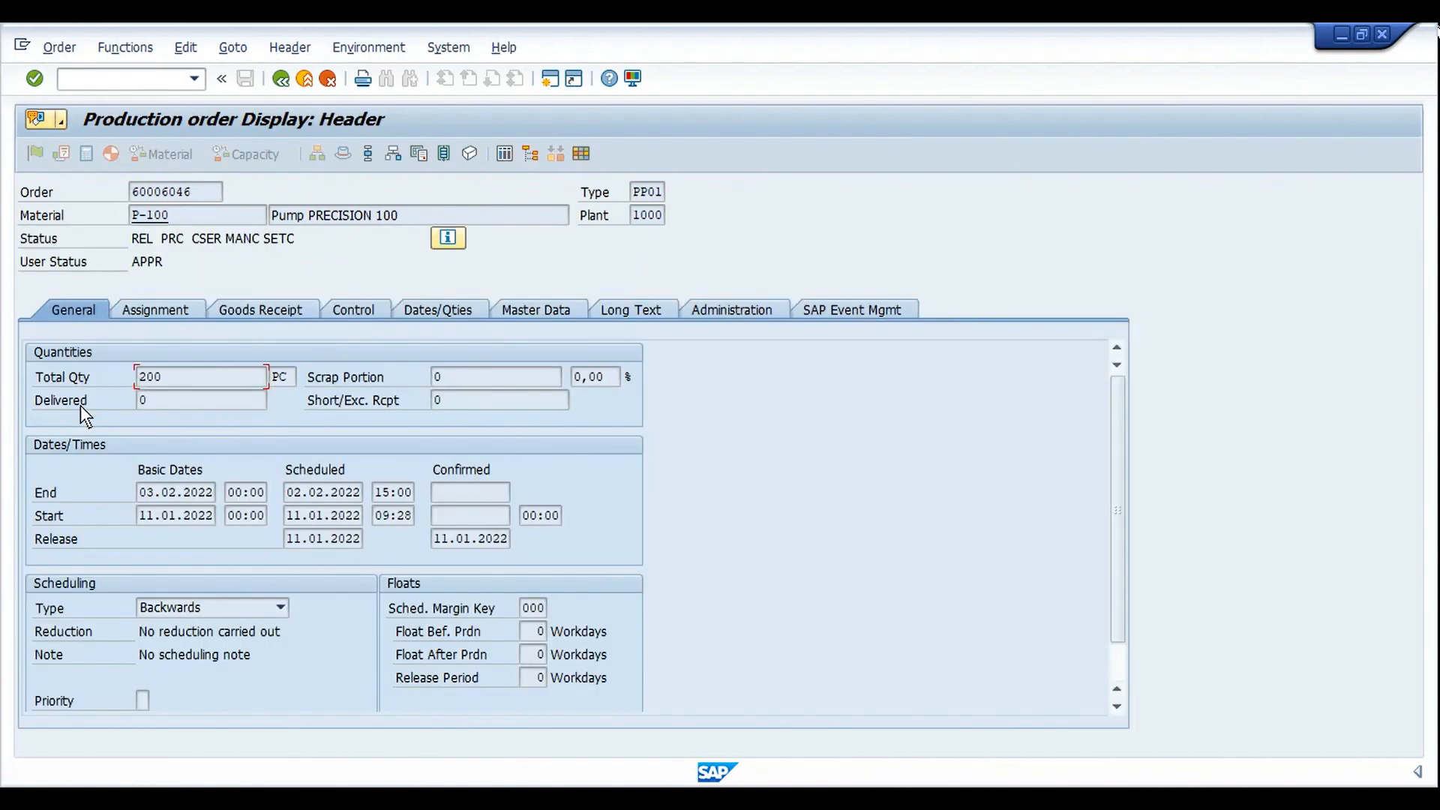
Leave the order display and post the goods issue for the four components
key(F3)
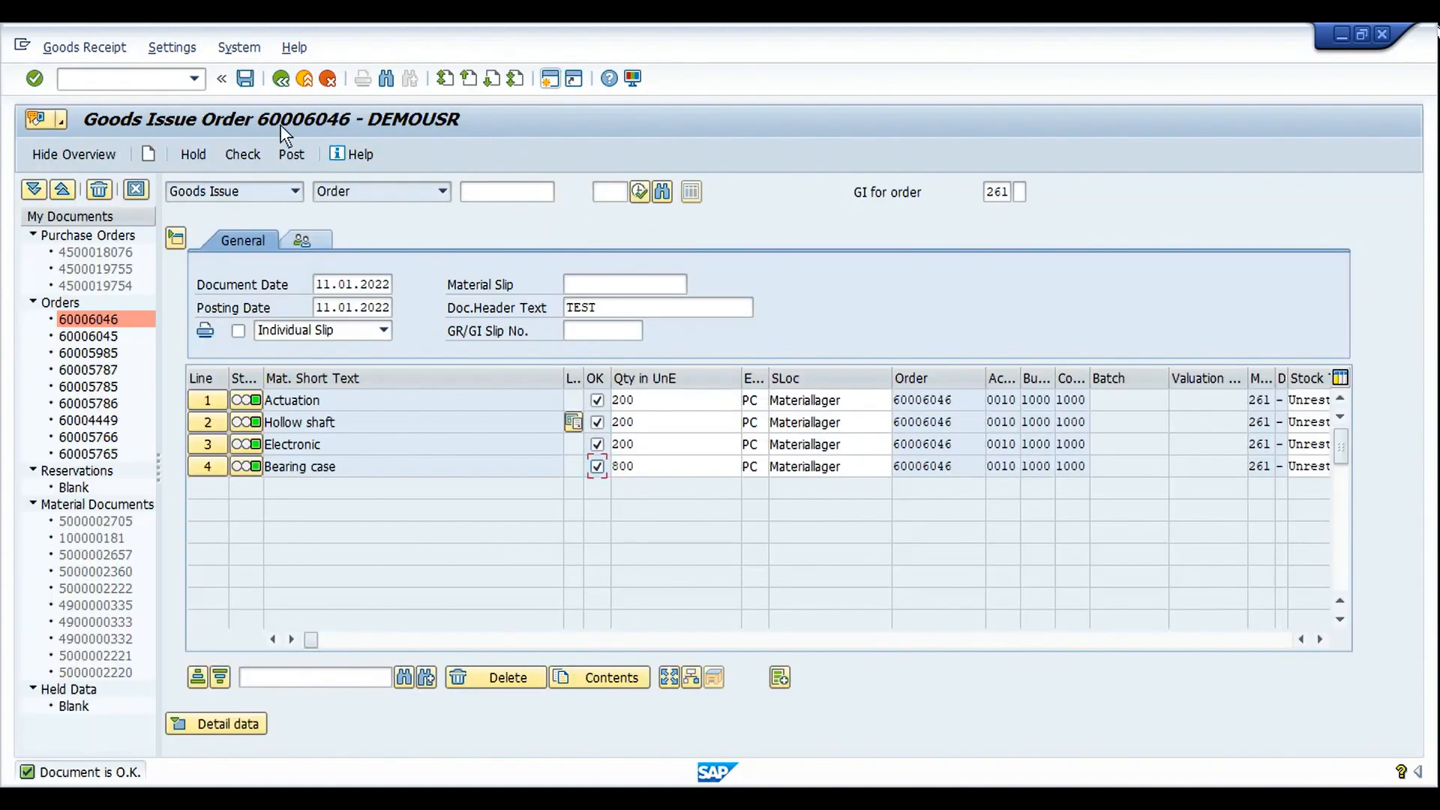
click(308, 155)
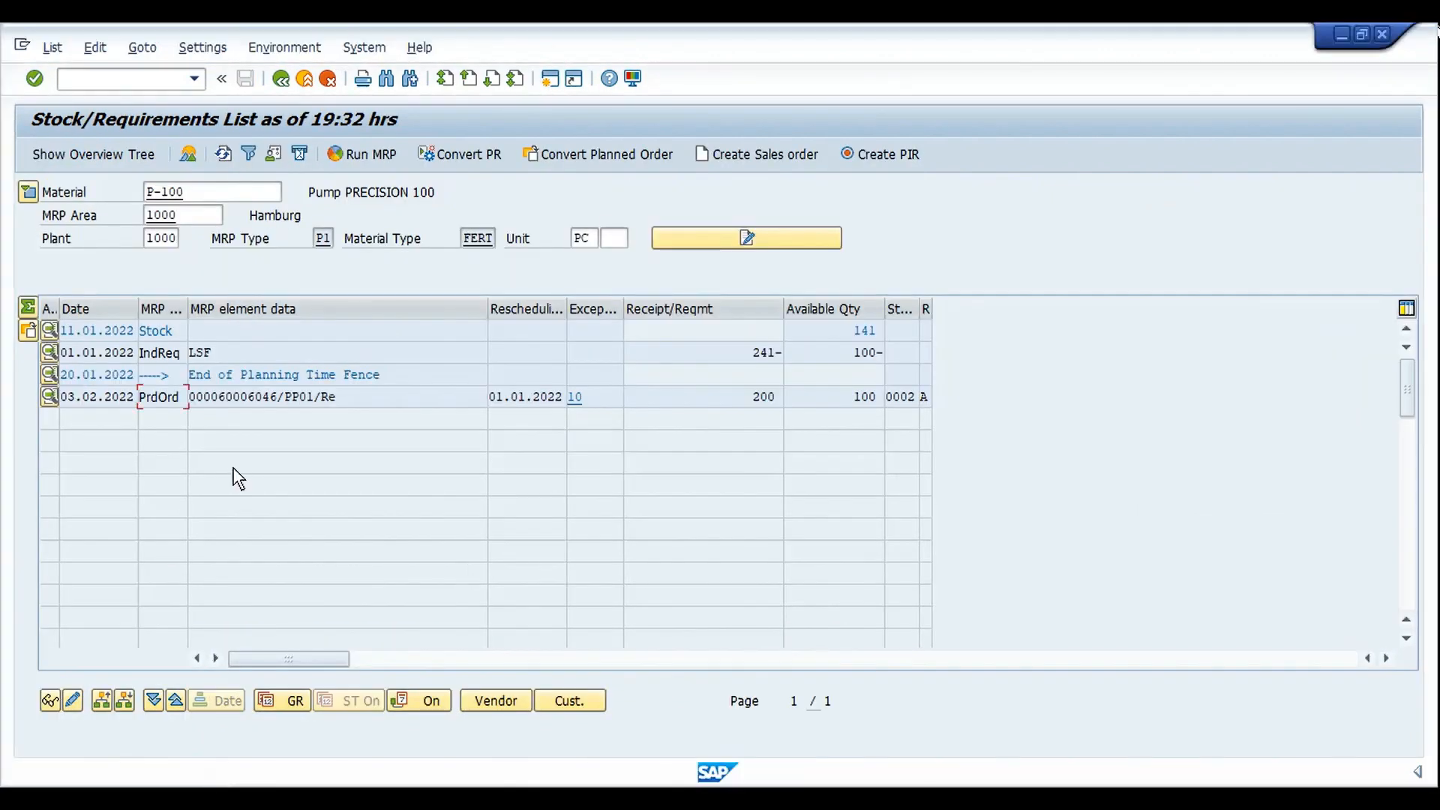
Reopen the order display from P-100's stock/requirements list and check its system statuses for the GMPS goods movement status
double_click(236, 402)
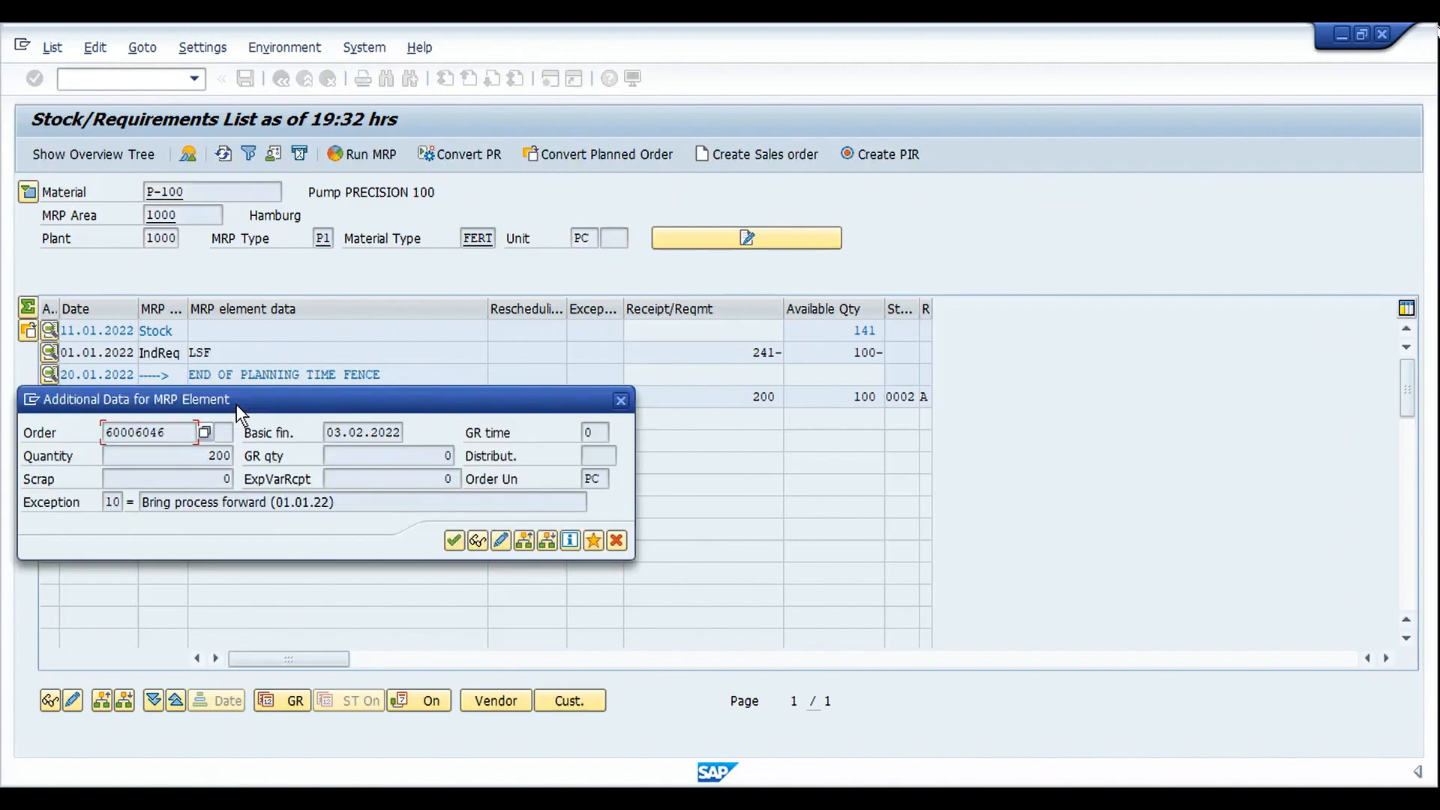
click(480, 545)
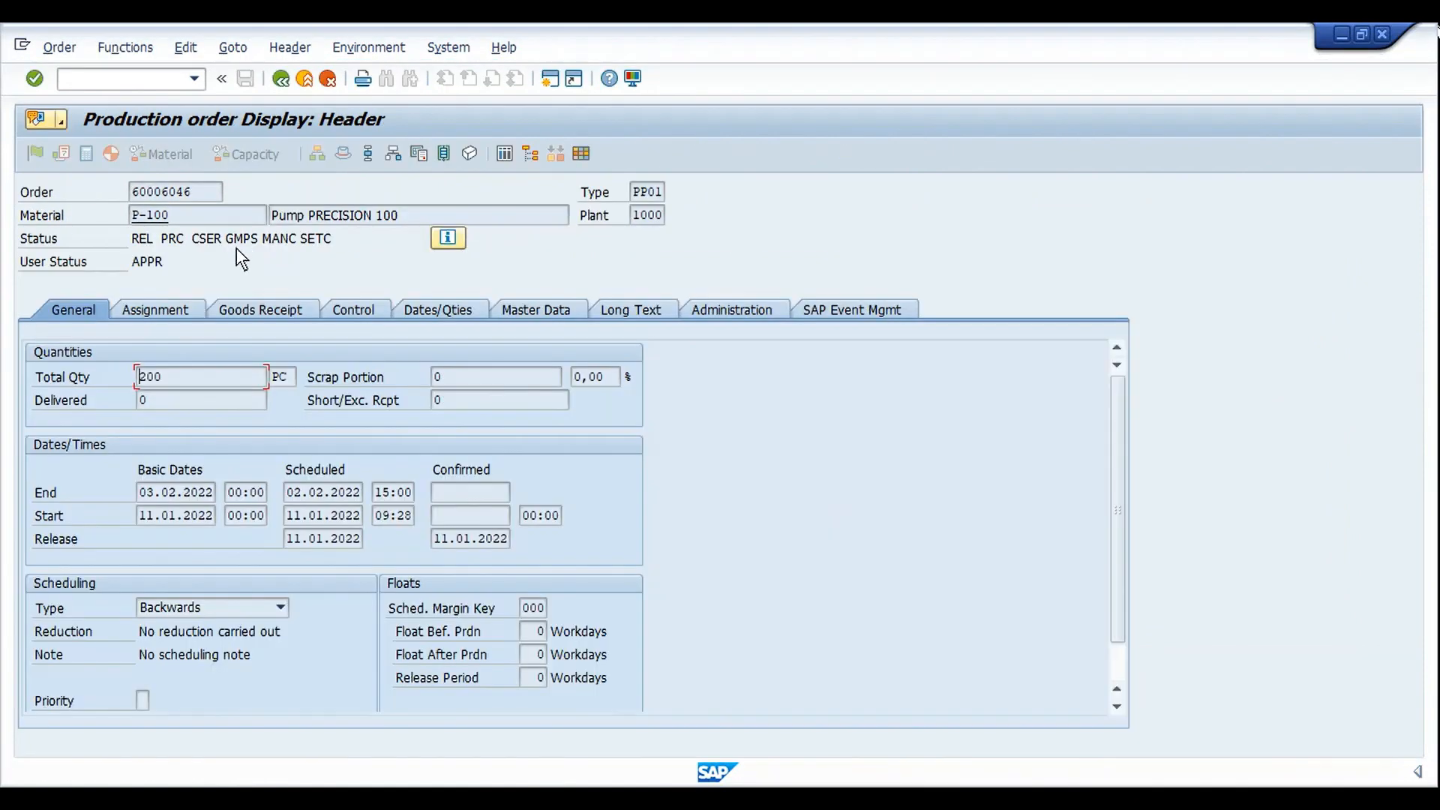
drag(207, 238, 244, 239)
click(450, 235)
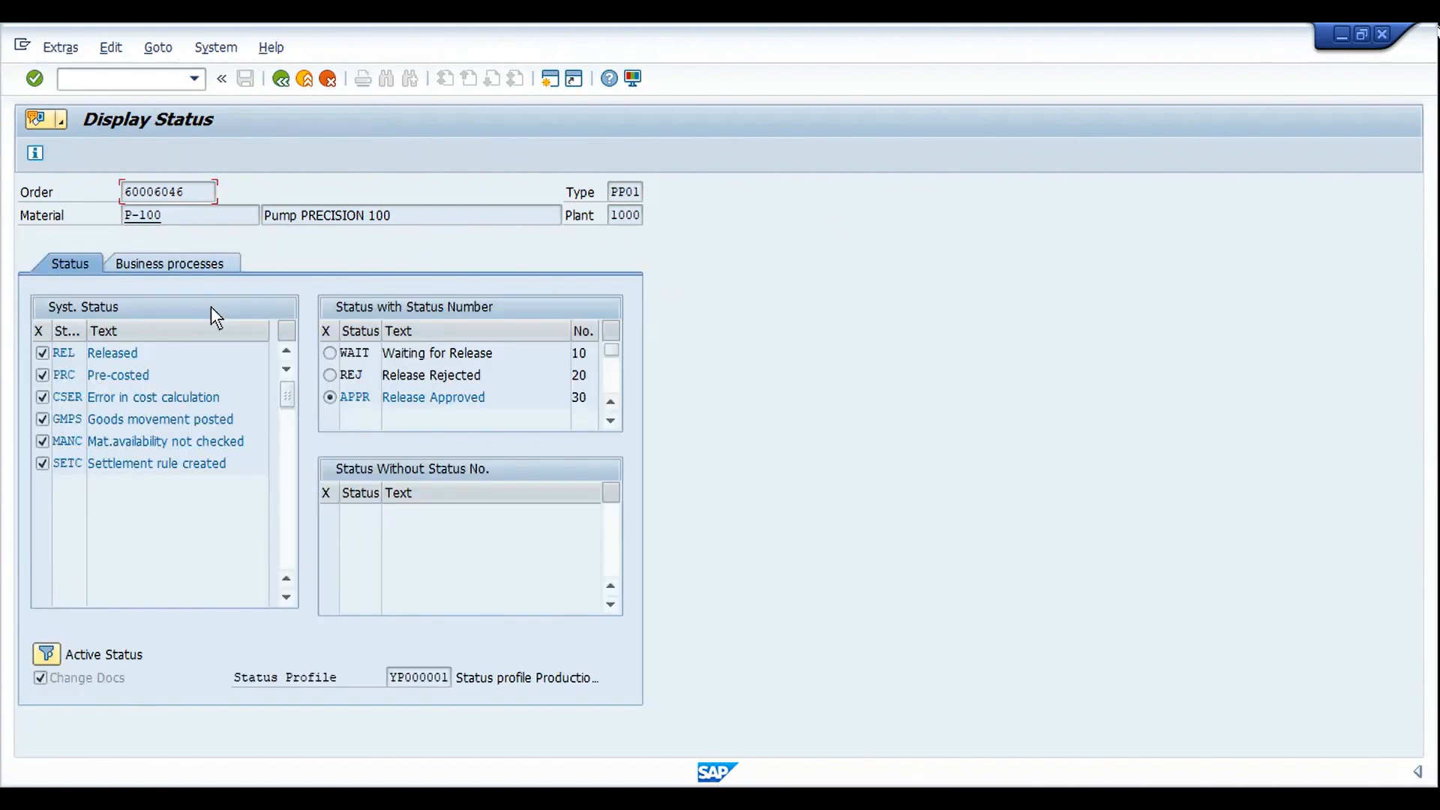
drag(243, 417, 88, 418)
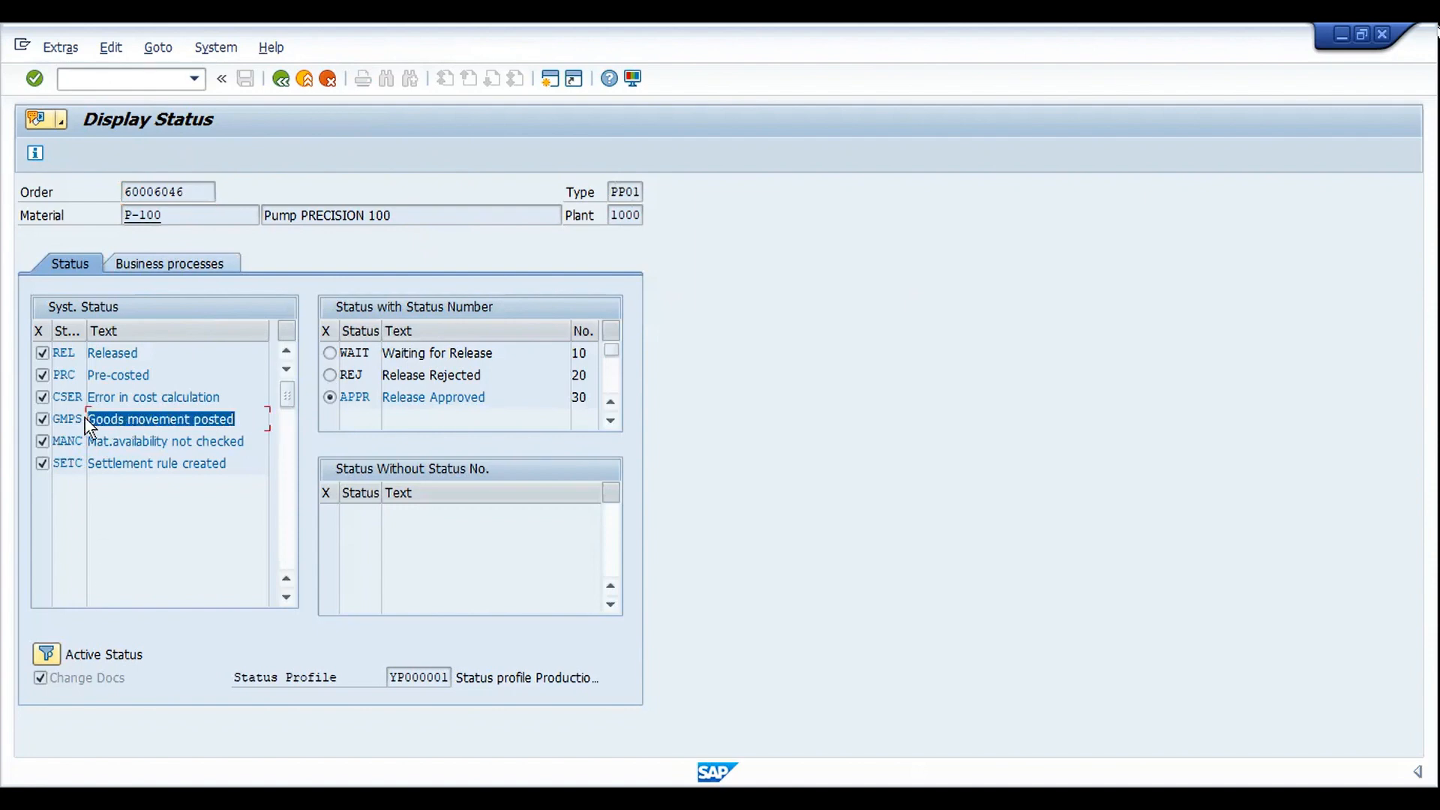
click(84, 417)
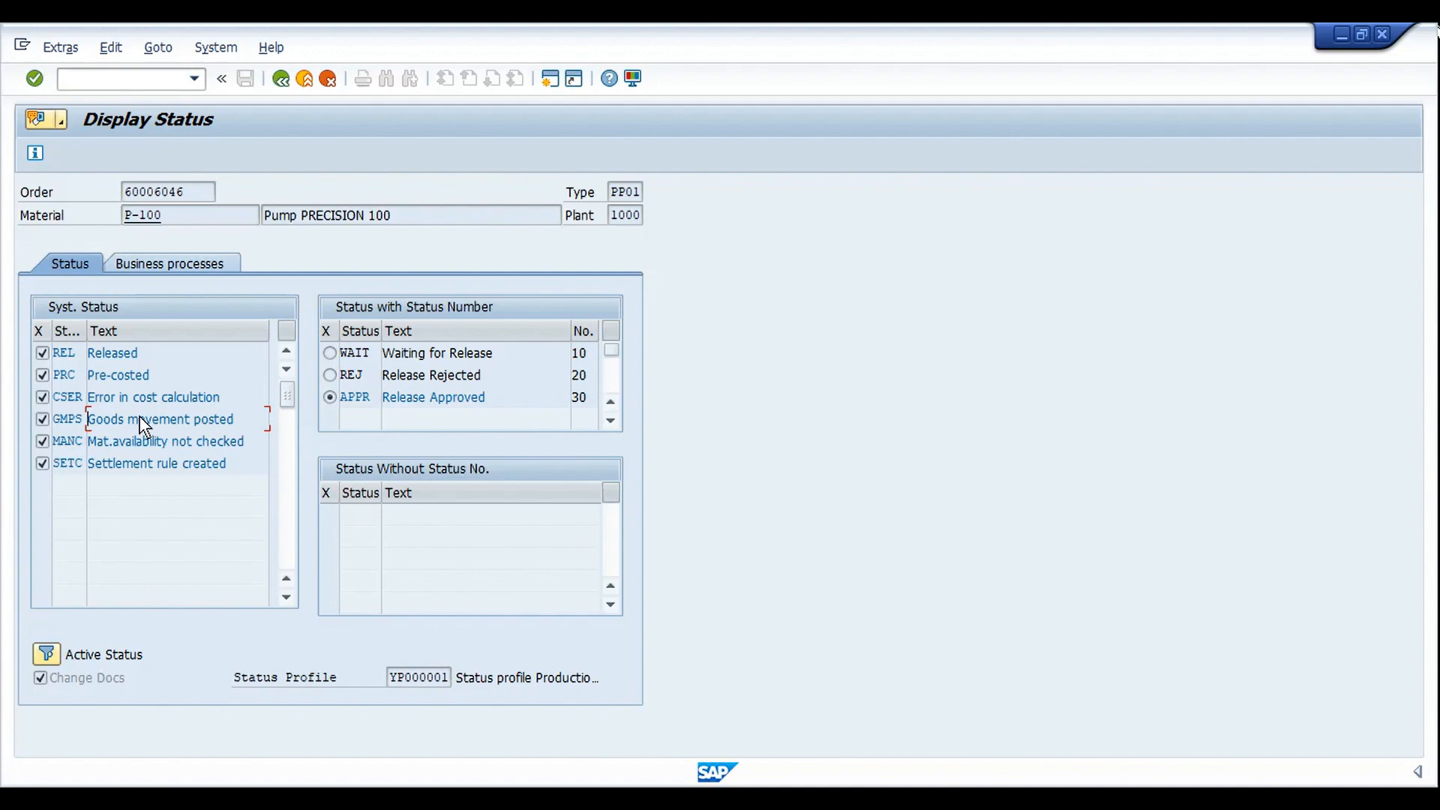
click(282, 79)
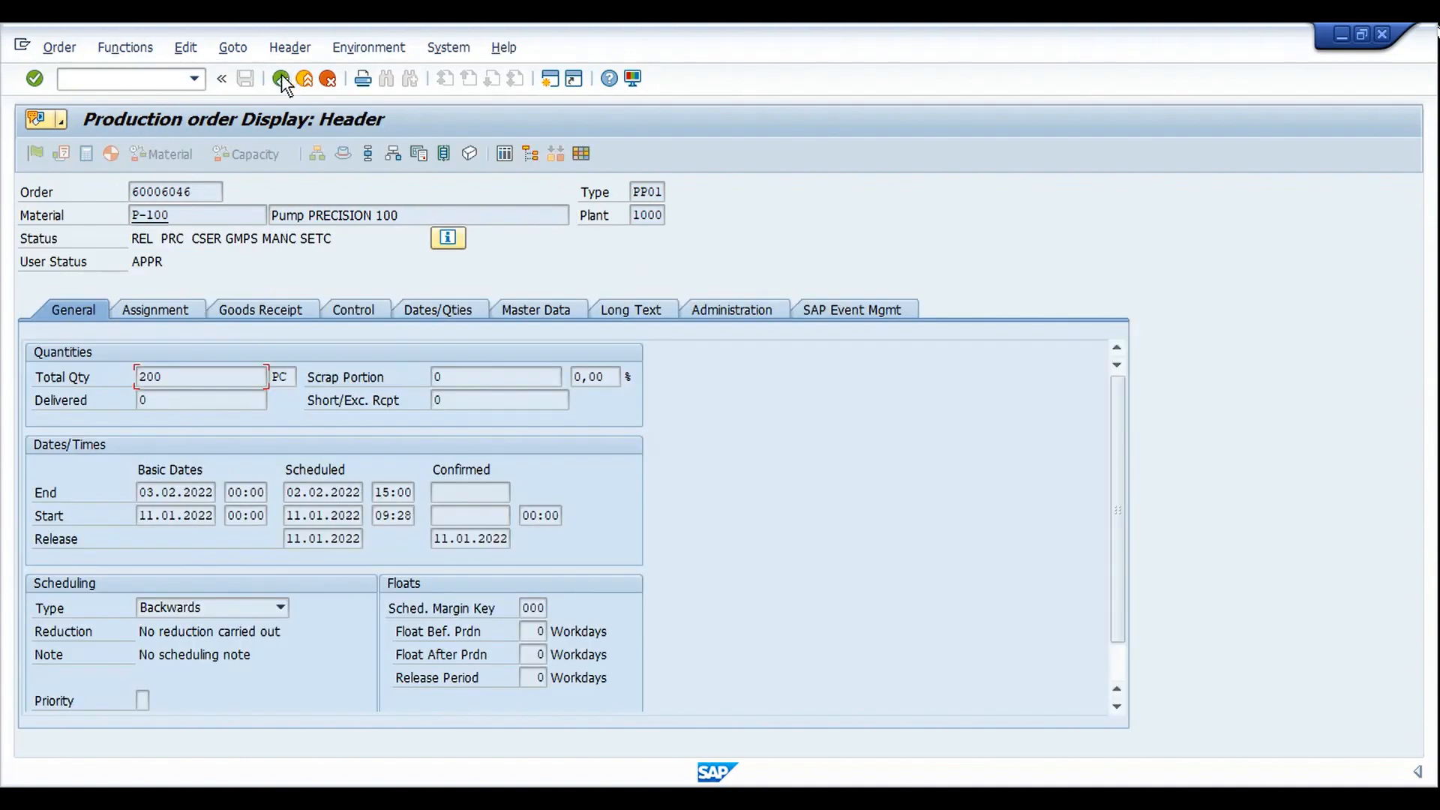
click(369, 154)
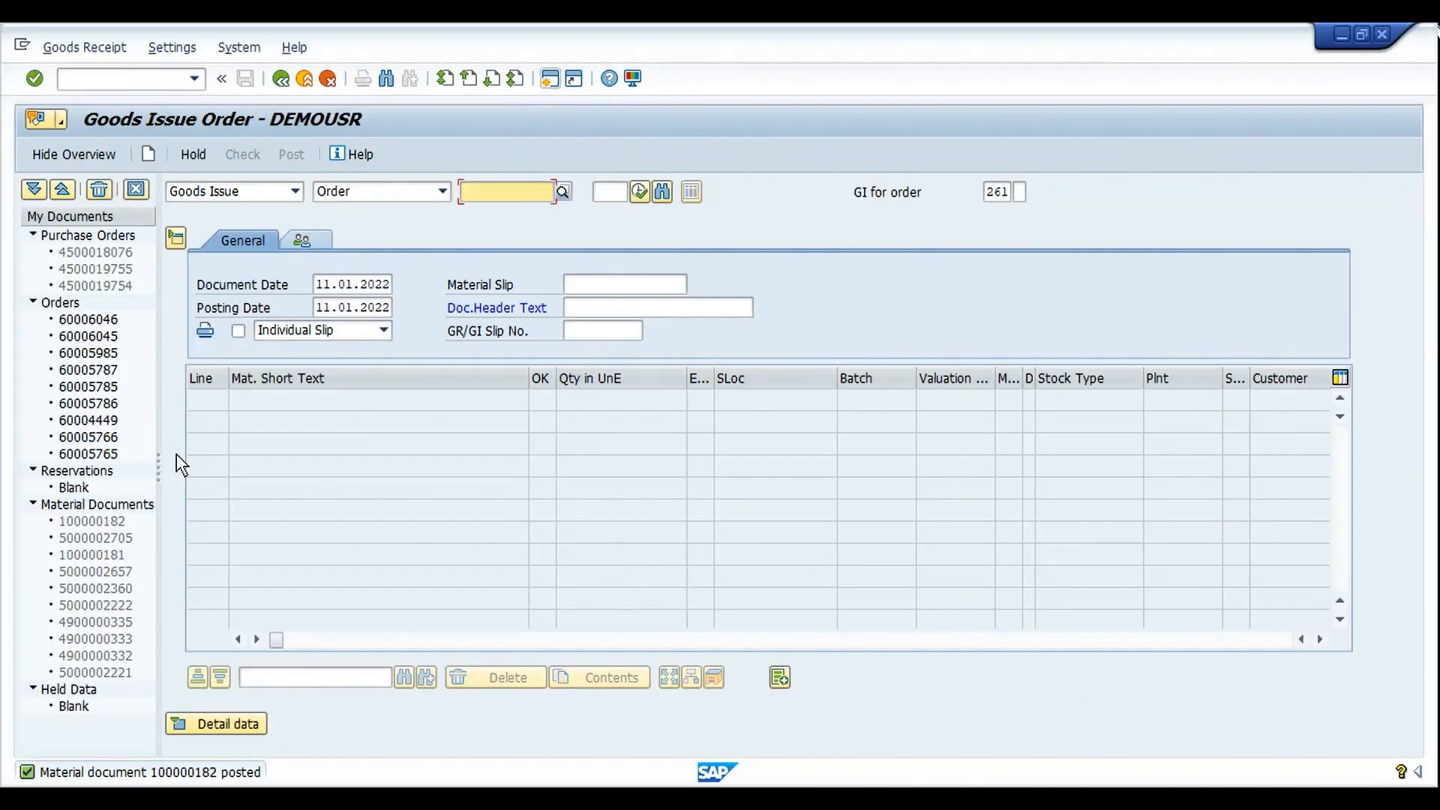
Open transaction CO11N and load the time ticket for the production order's operation 0010
key(ctrl+slash)
text(/)
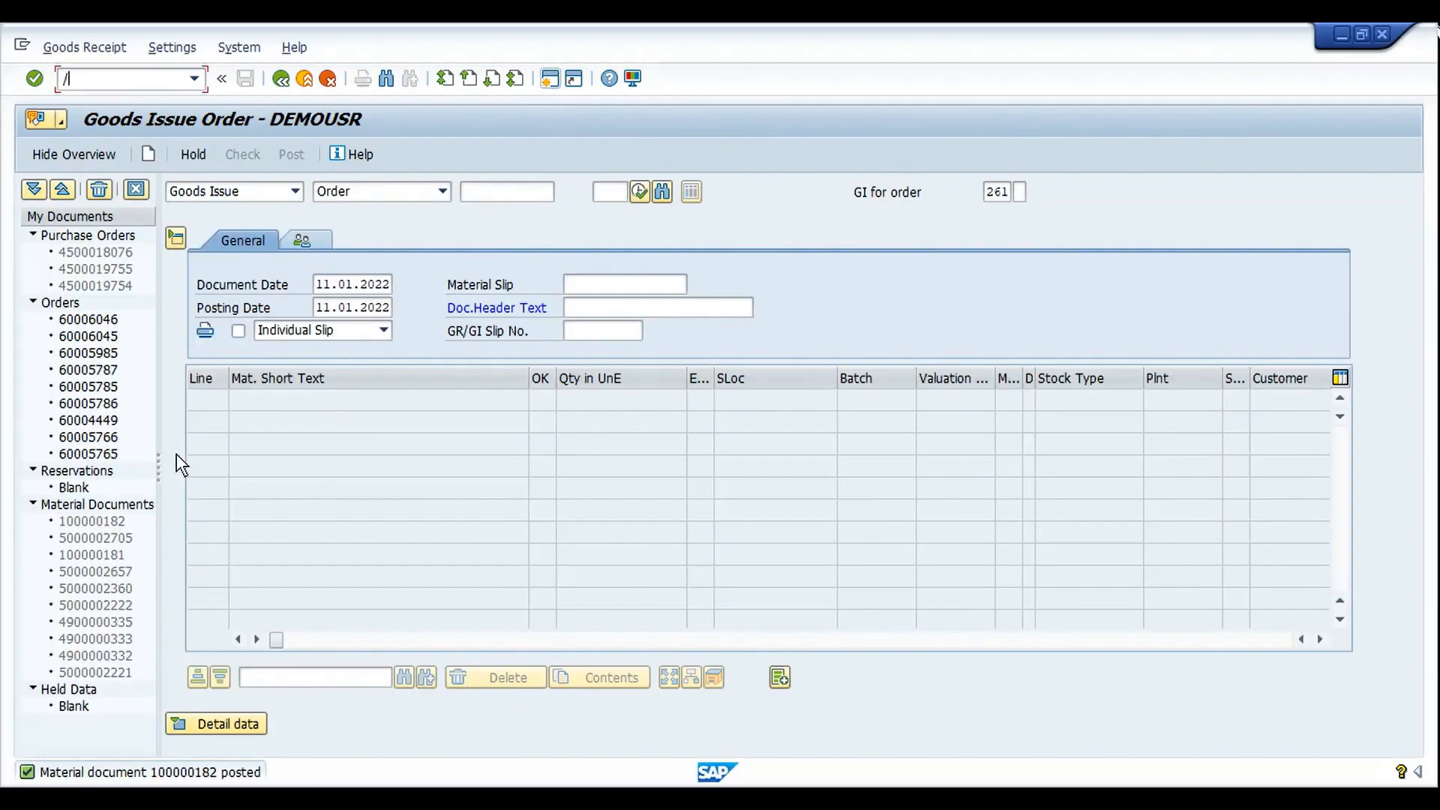
text(nco11n)
key(Return)
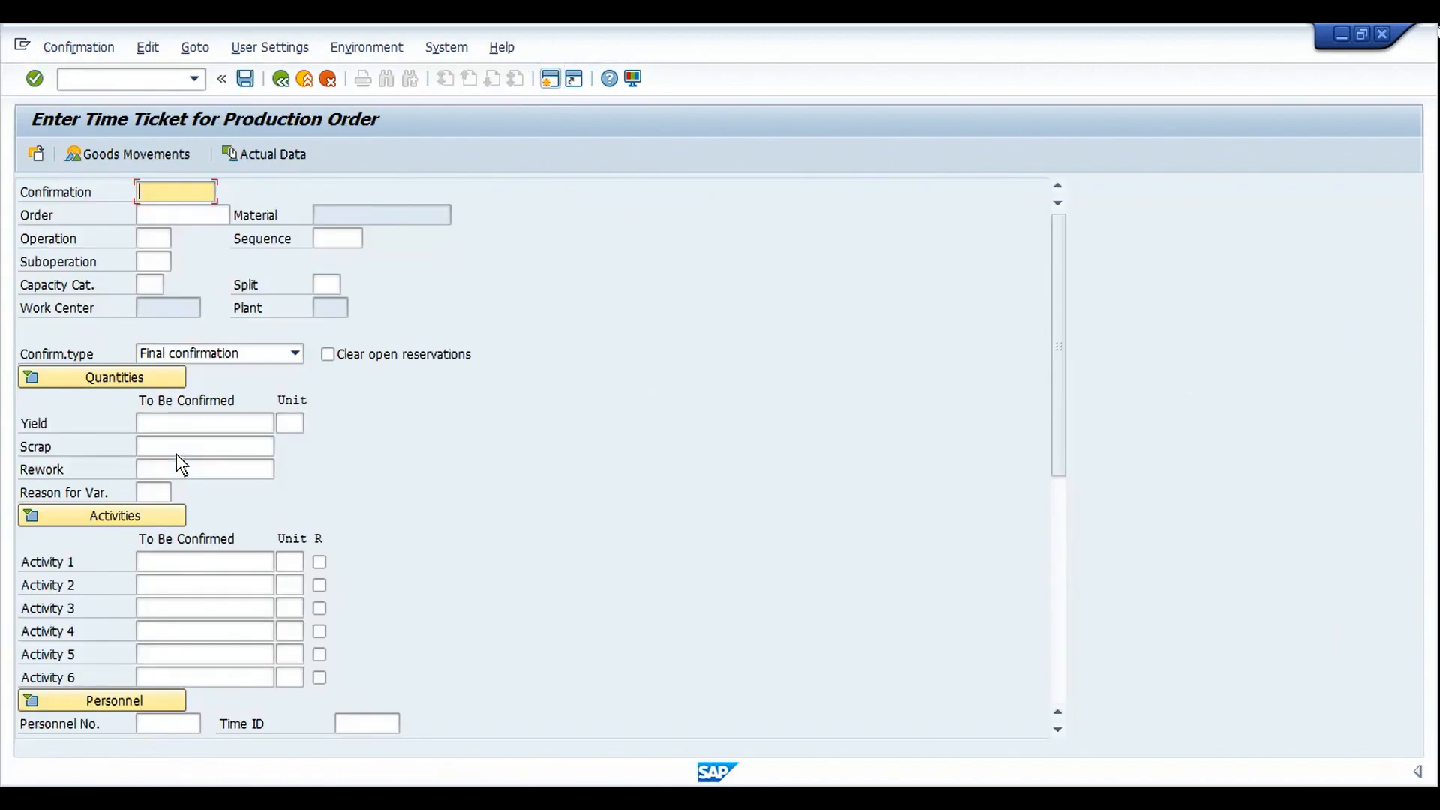
key(Tab)
key(Tab)
key(Down)
key(Down)
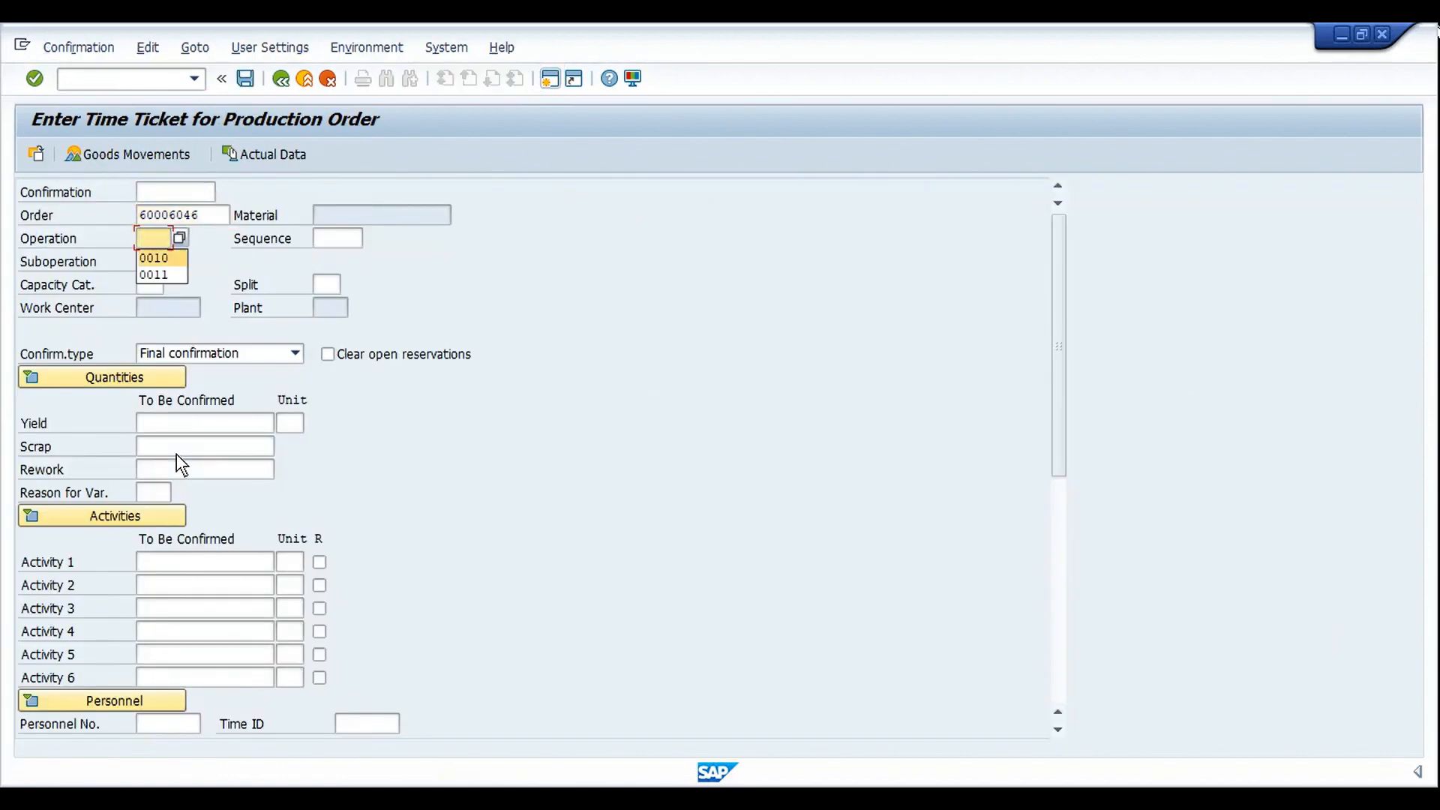
key(Return)
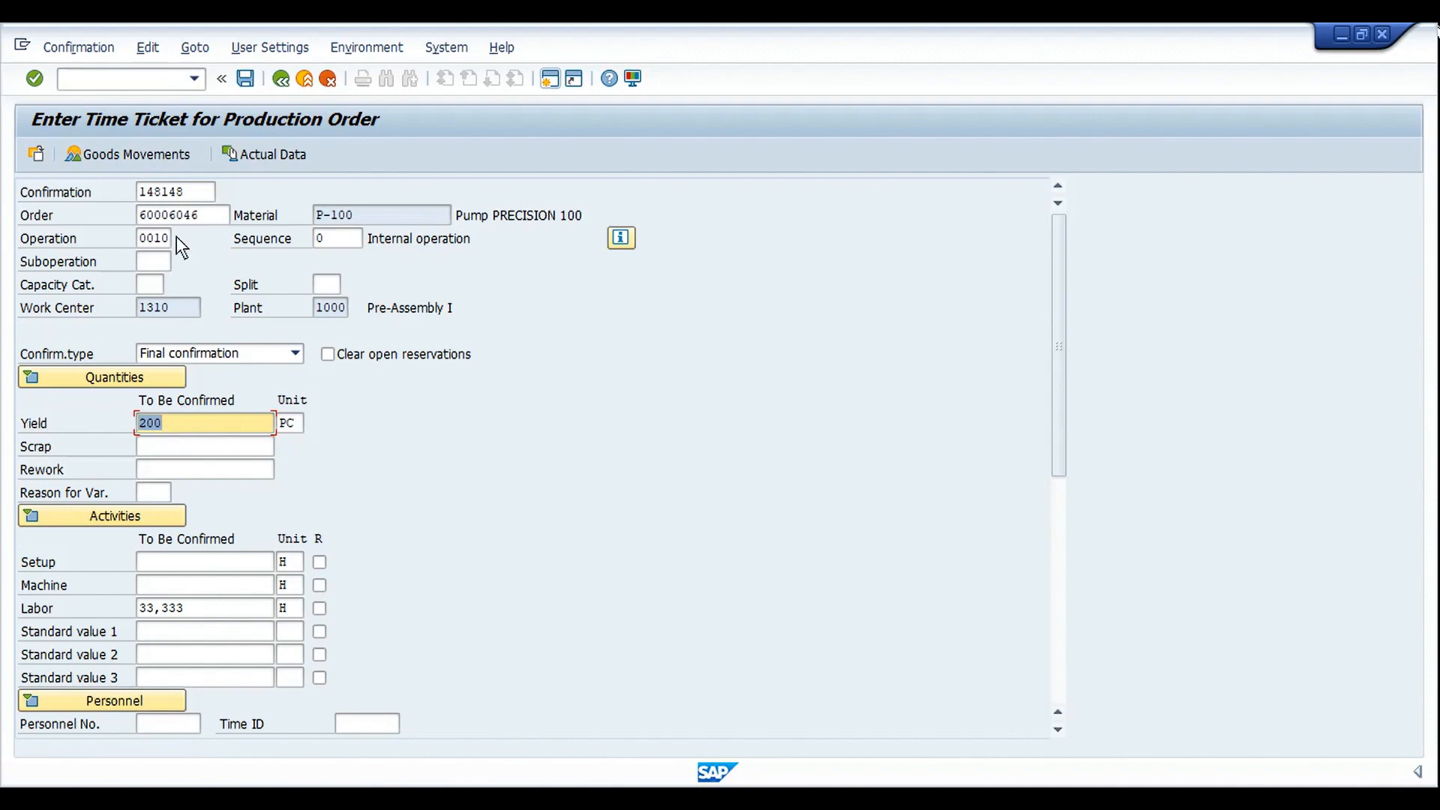
Check the goods movements of the operation 0010 time ticket and return to the ticket
click(151, 159)
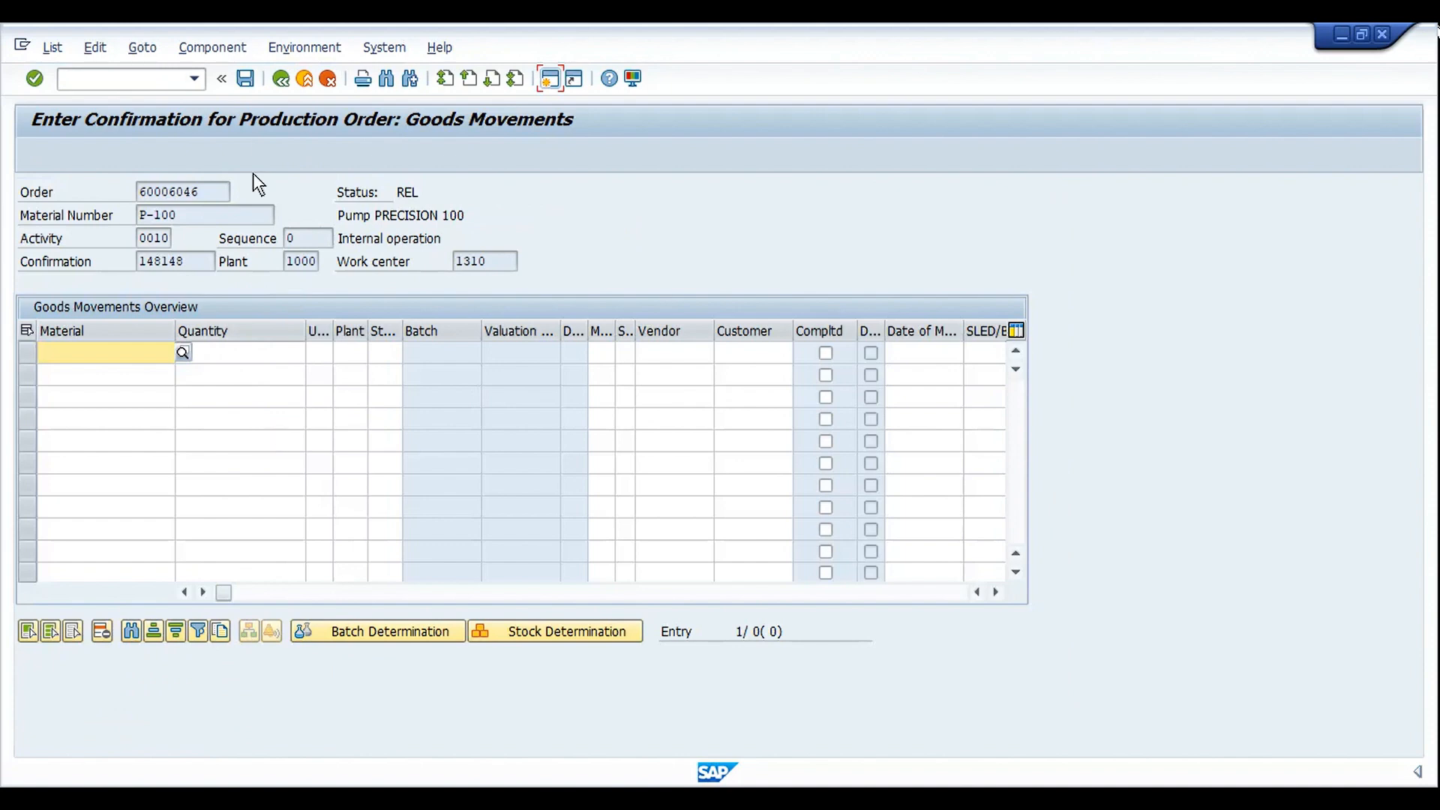
click(288, 86)
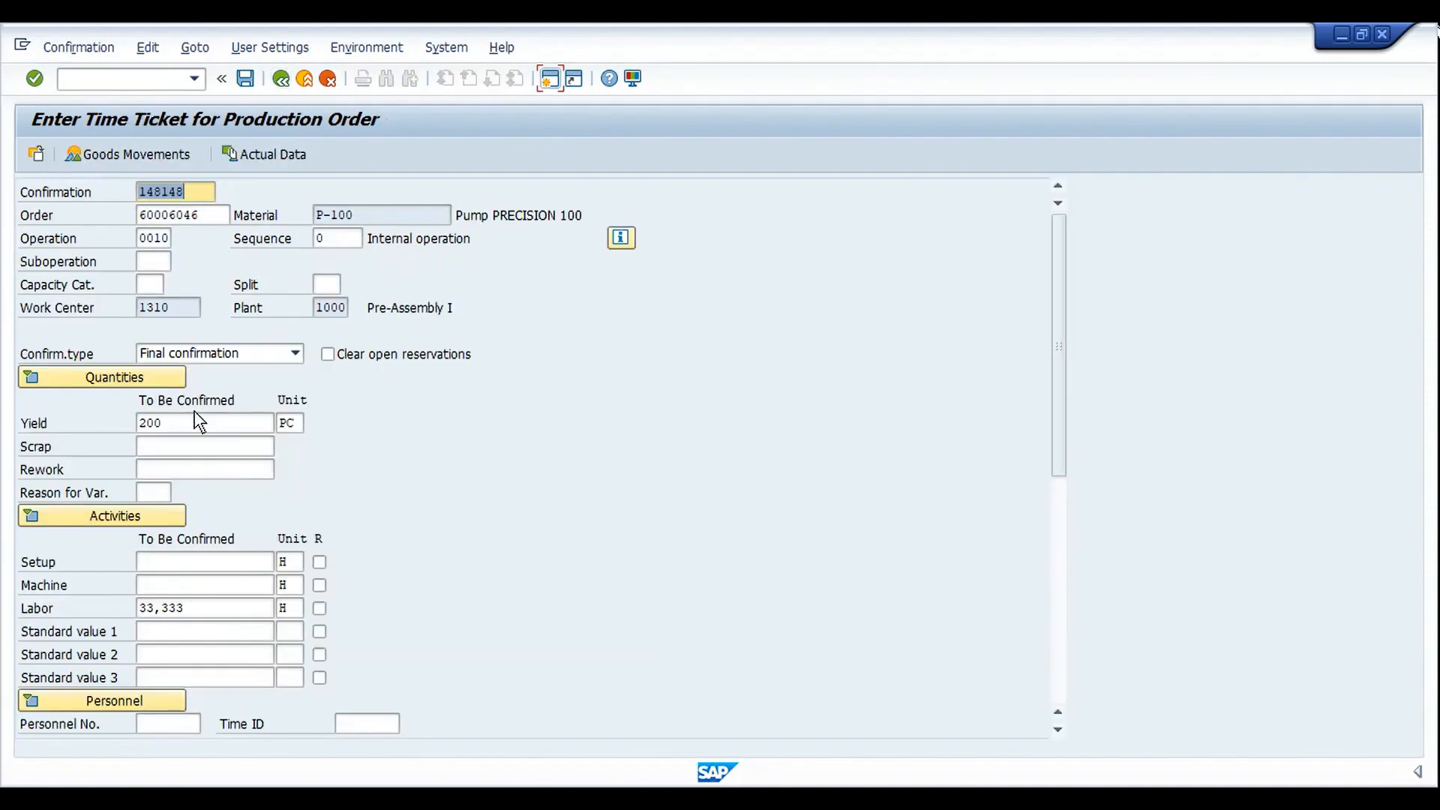
Set the yield to be confirmed for operation 0010 to 190 PC and accept the recalculation of the activities
click(193, 425)
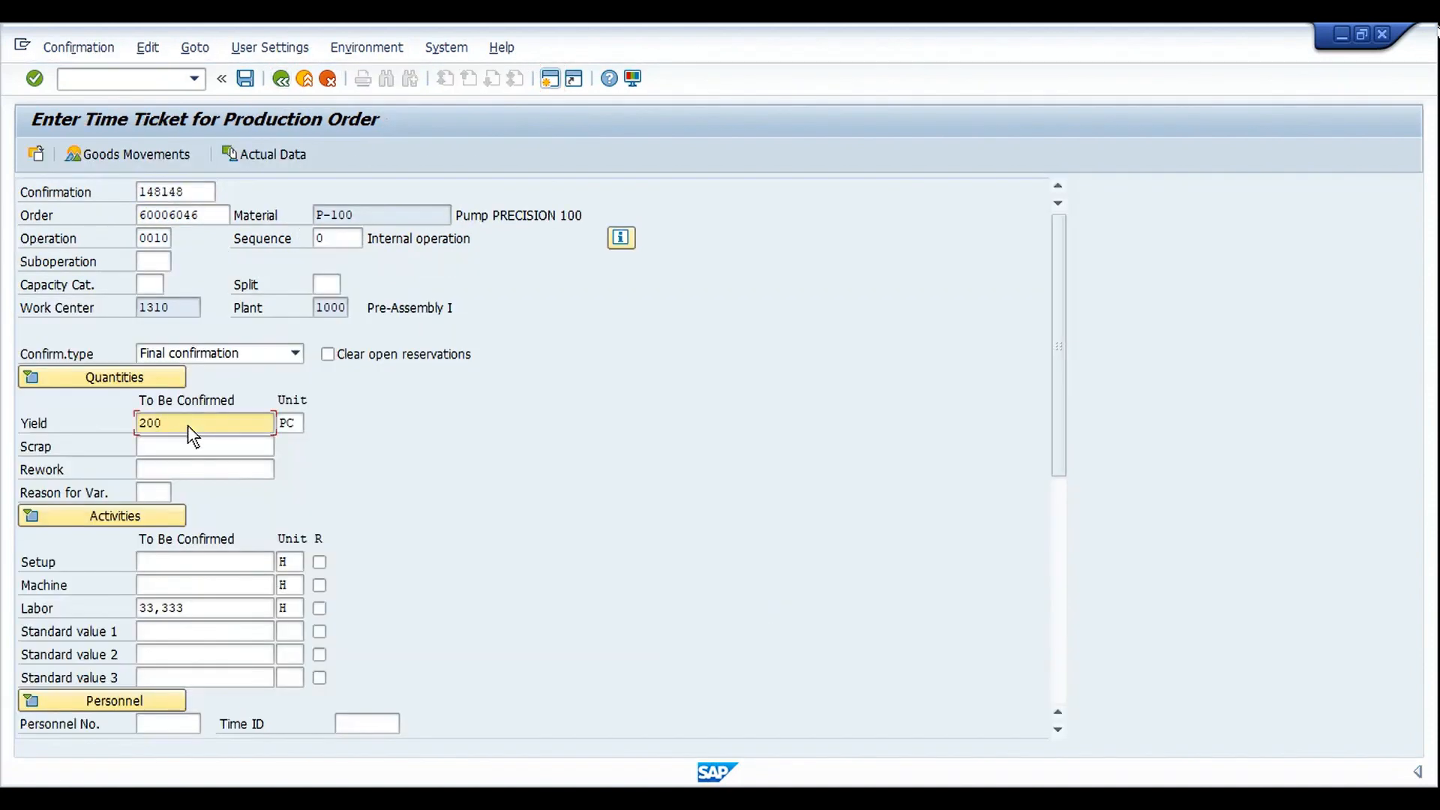
key(BackSpace)
key(BackSpace)
key(BackSpace)
text(190)
key(Return)
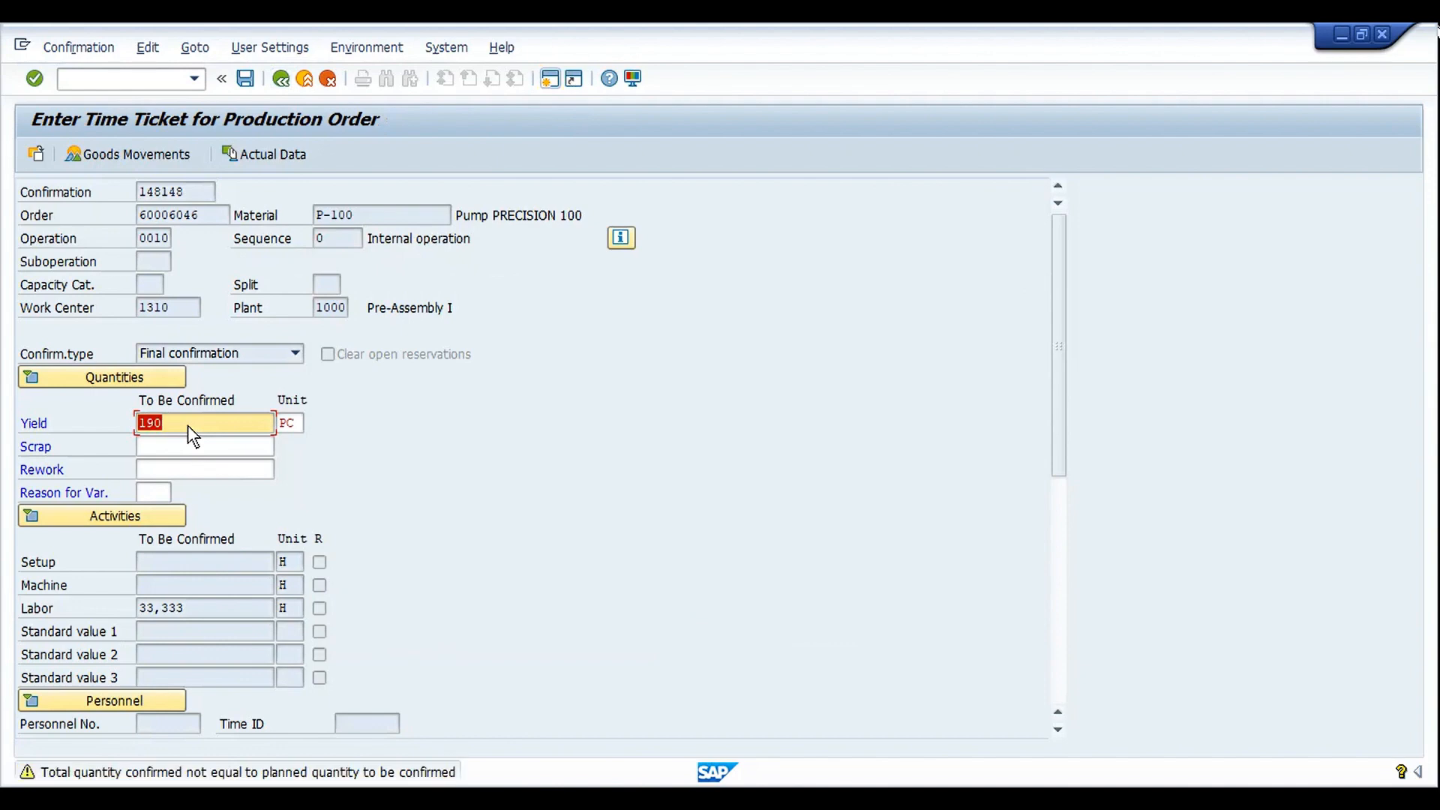
key(Return)
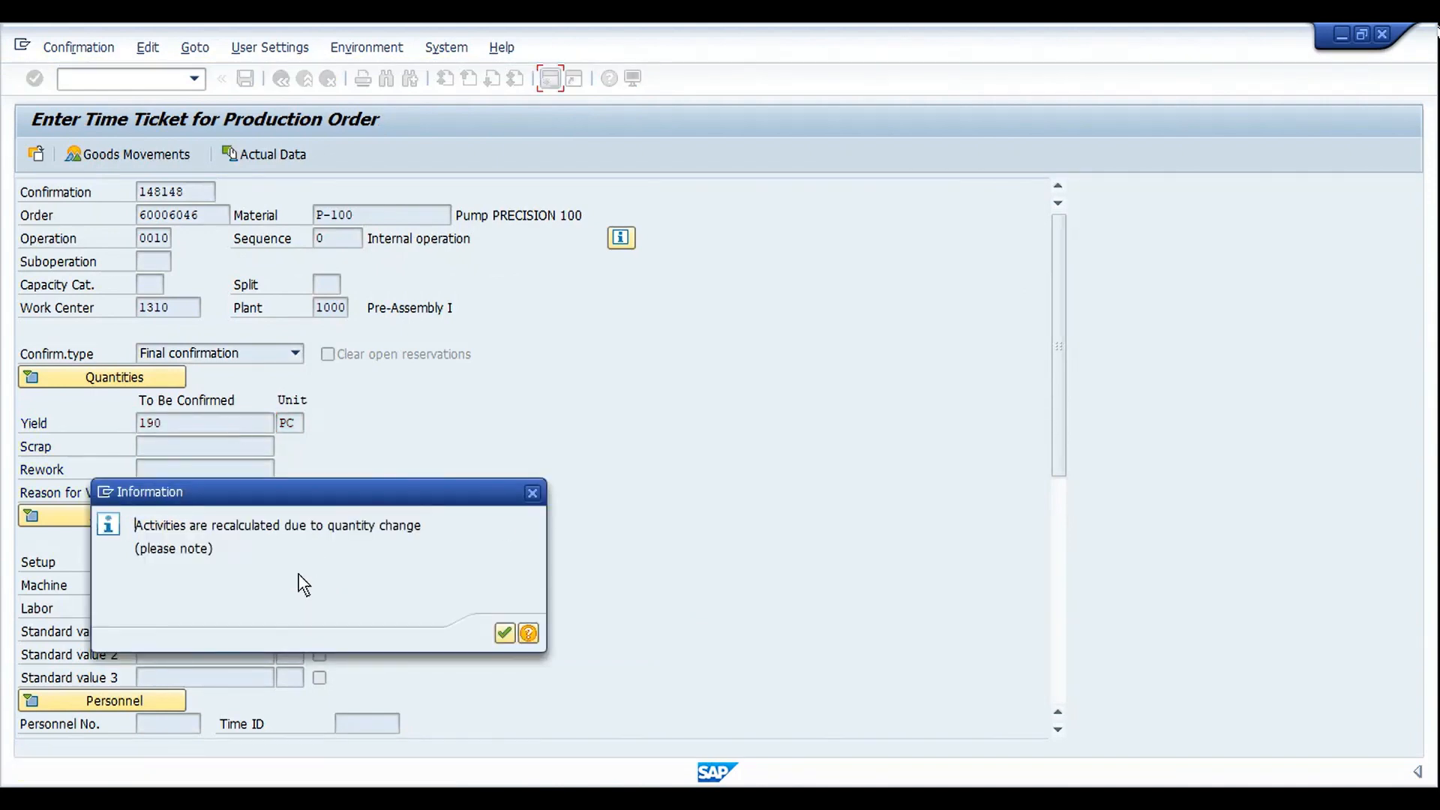
click(504, 633)
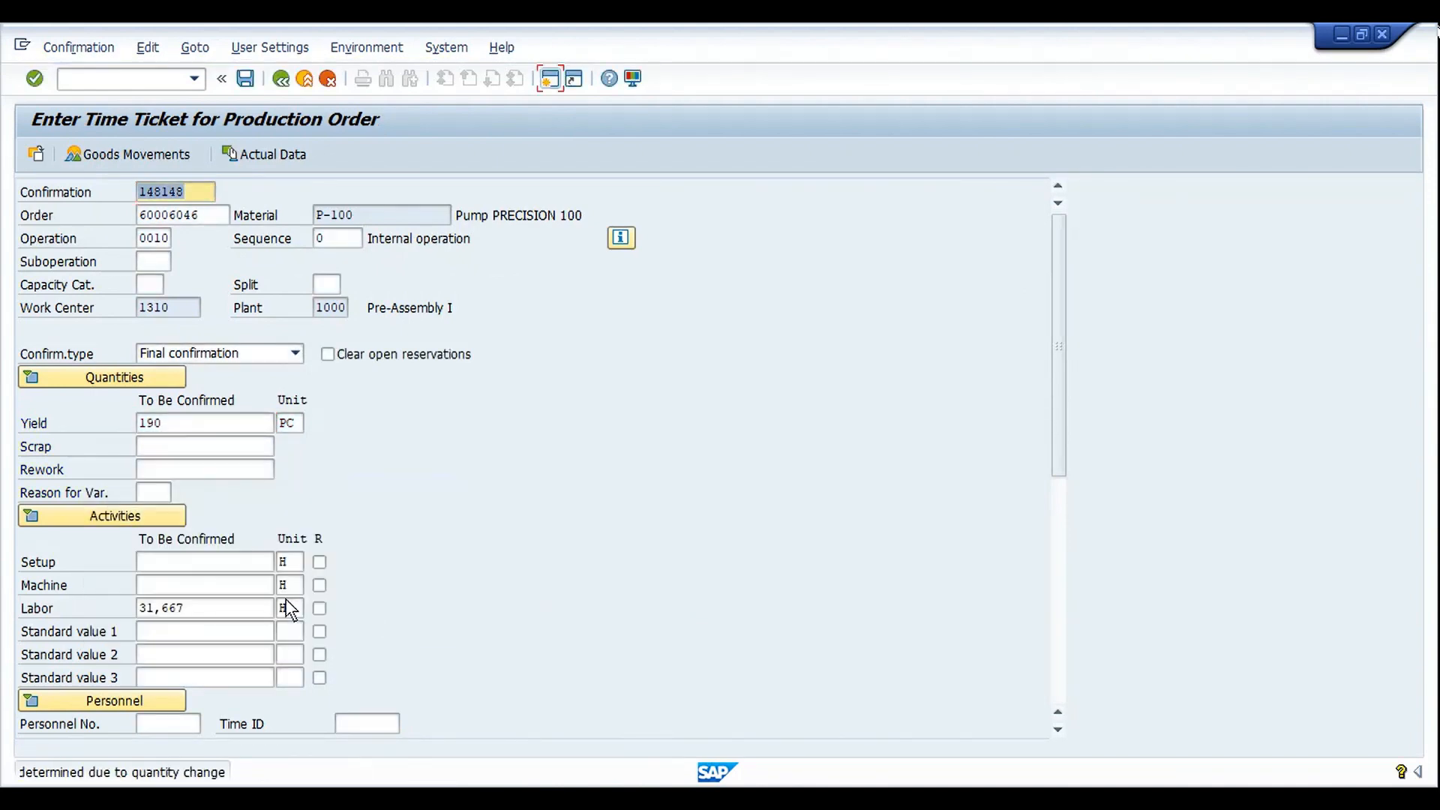
Review operation 0010's labor activity and yield, and save its final confirmation
click(218, 604)
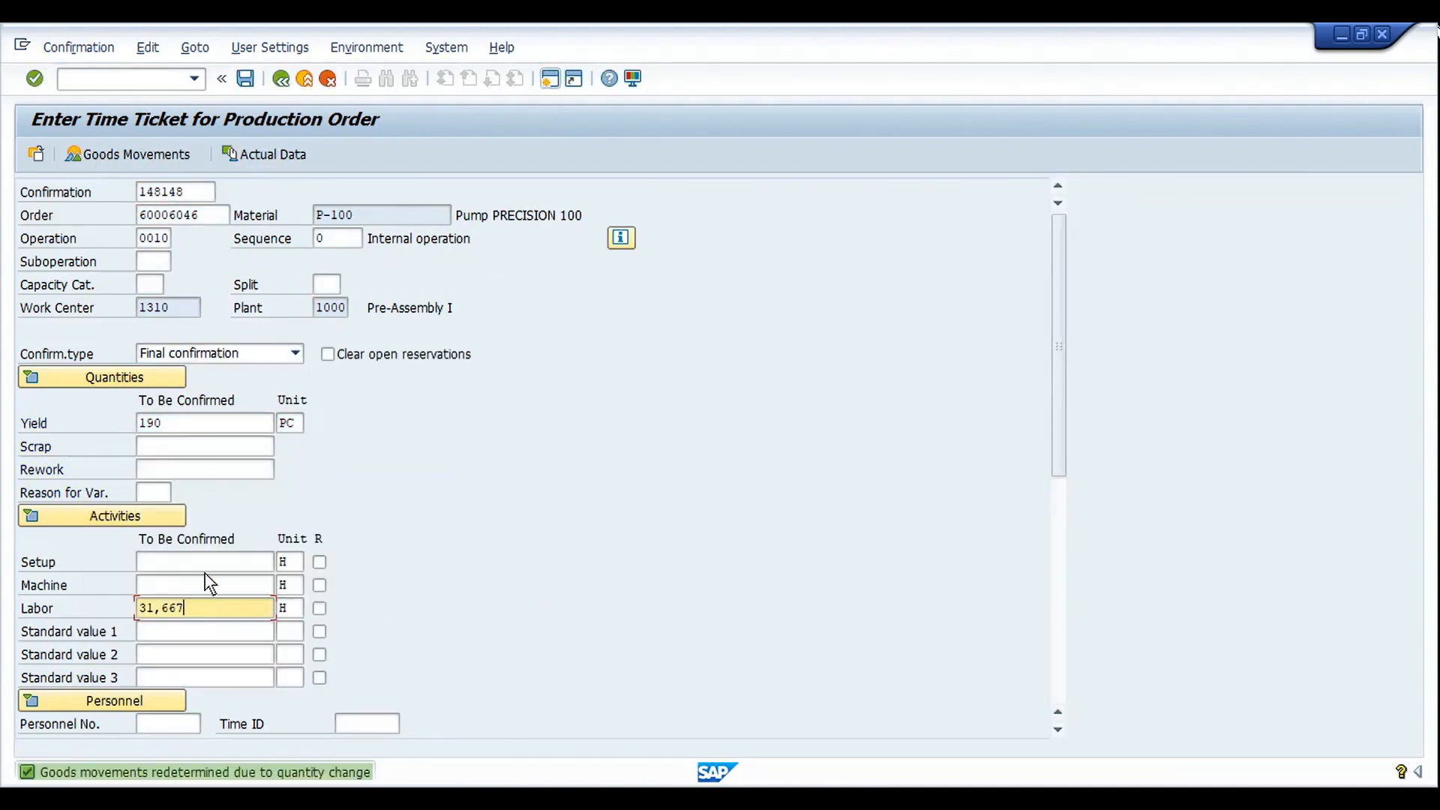
click(195, 425)
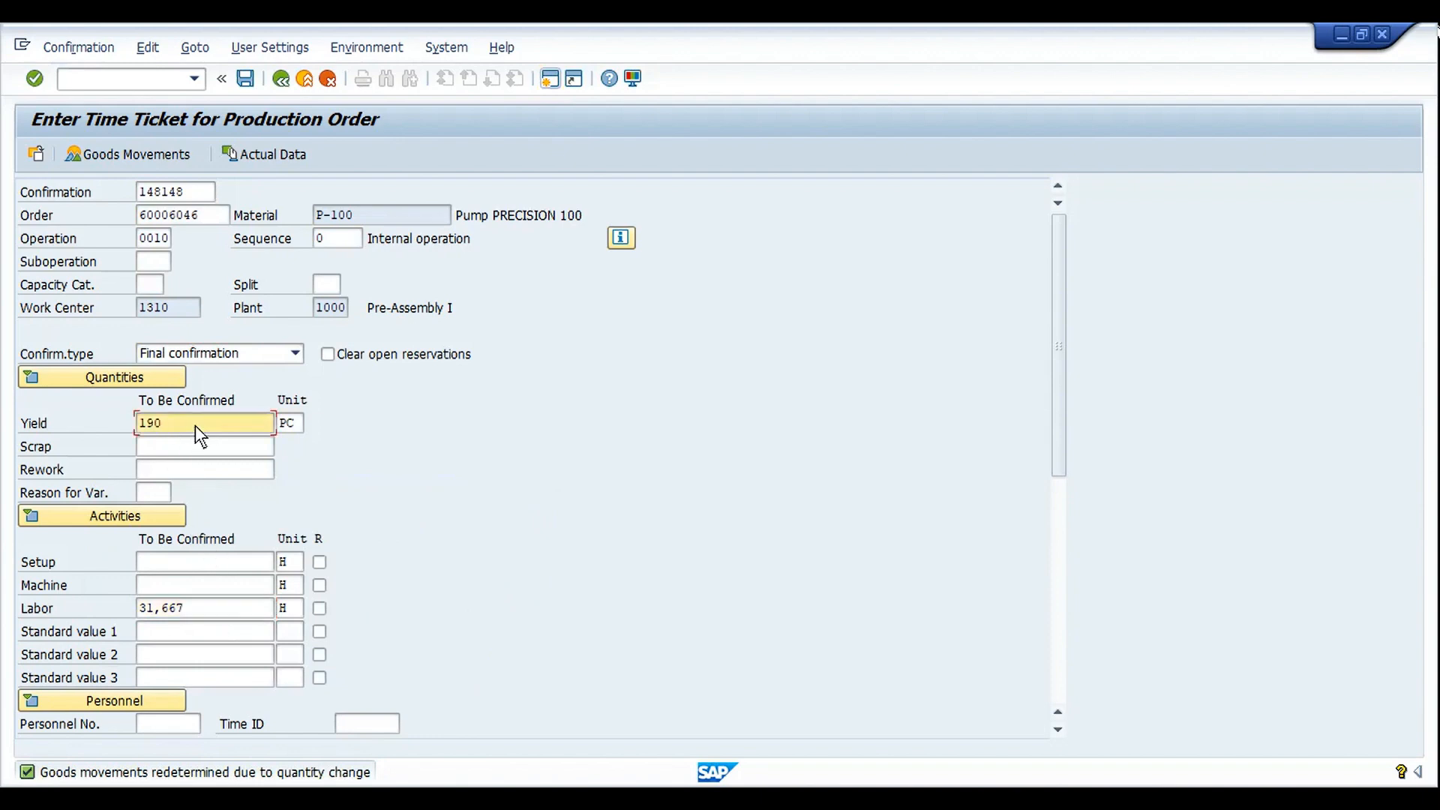
click(248, 78)
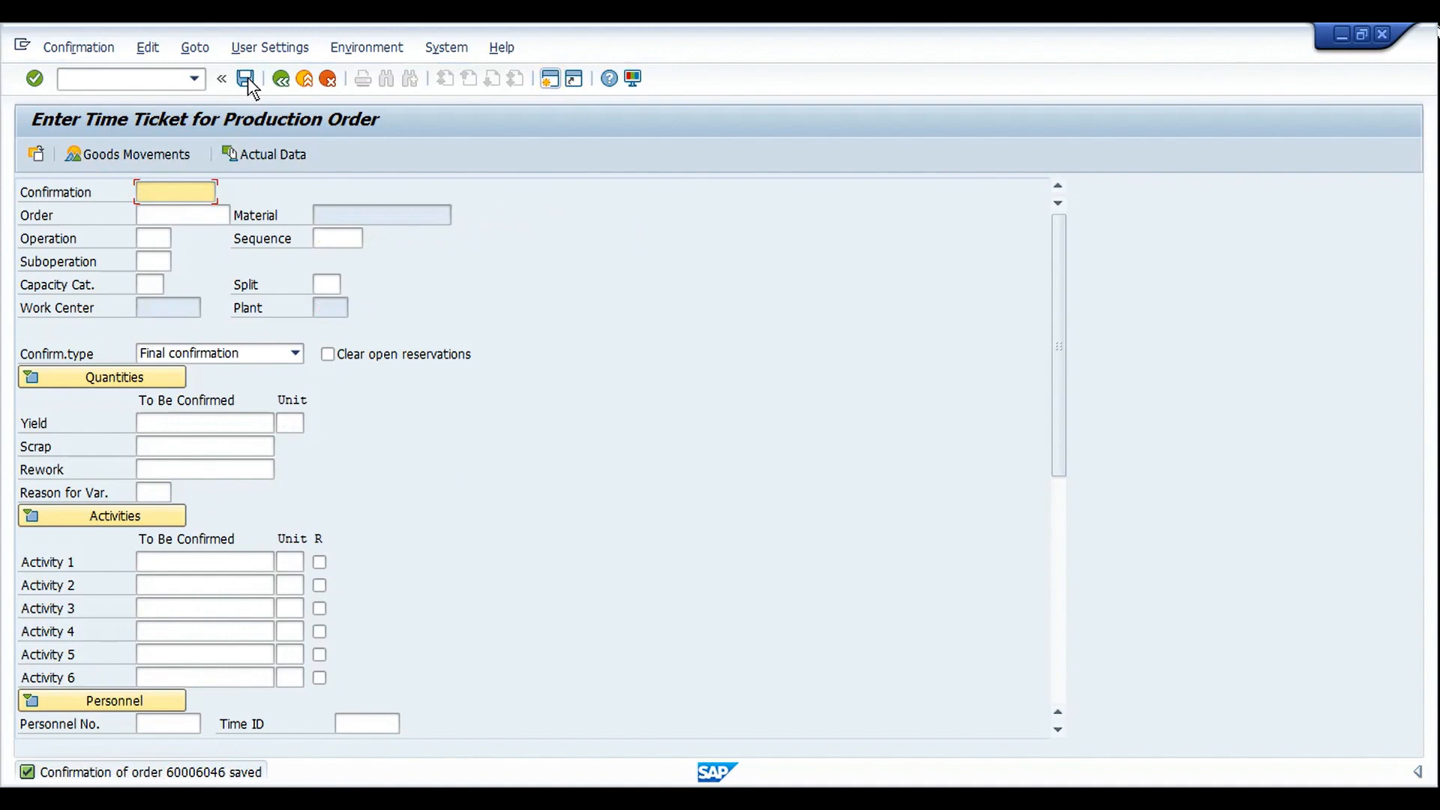
Load the time ticket for the same production order's operation 0020
key(Tab)
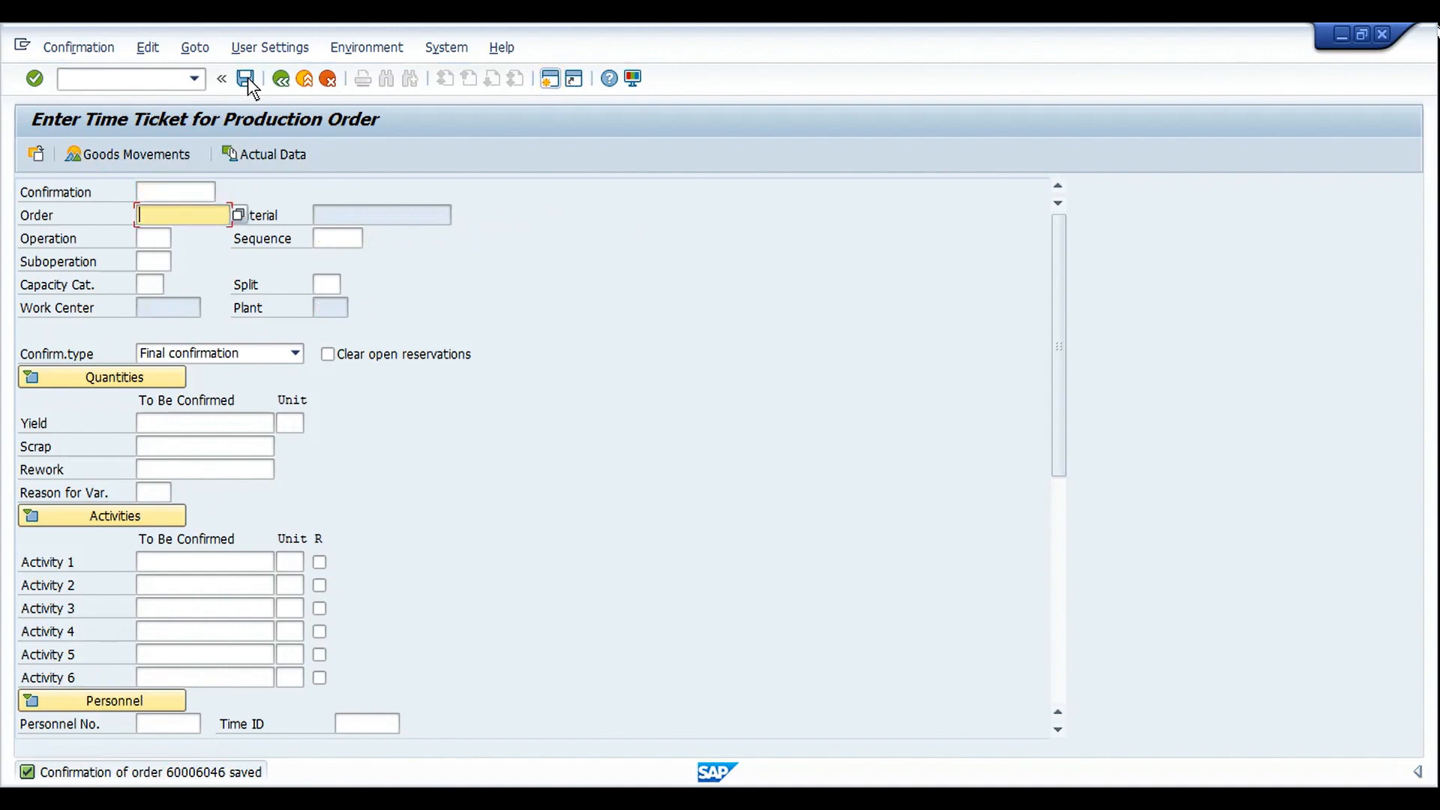
key(Down)
key(Down)
key(Return)
key(Tab)
text(00)
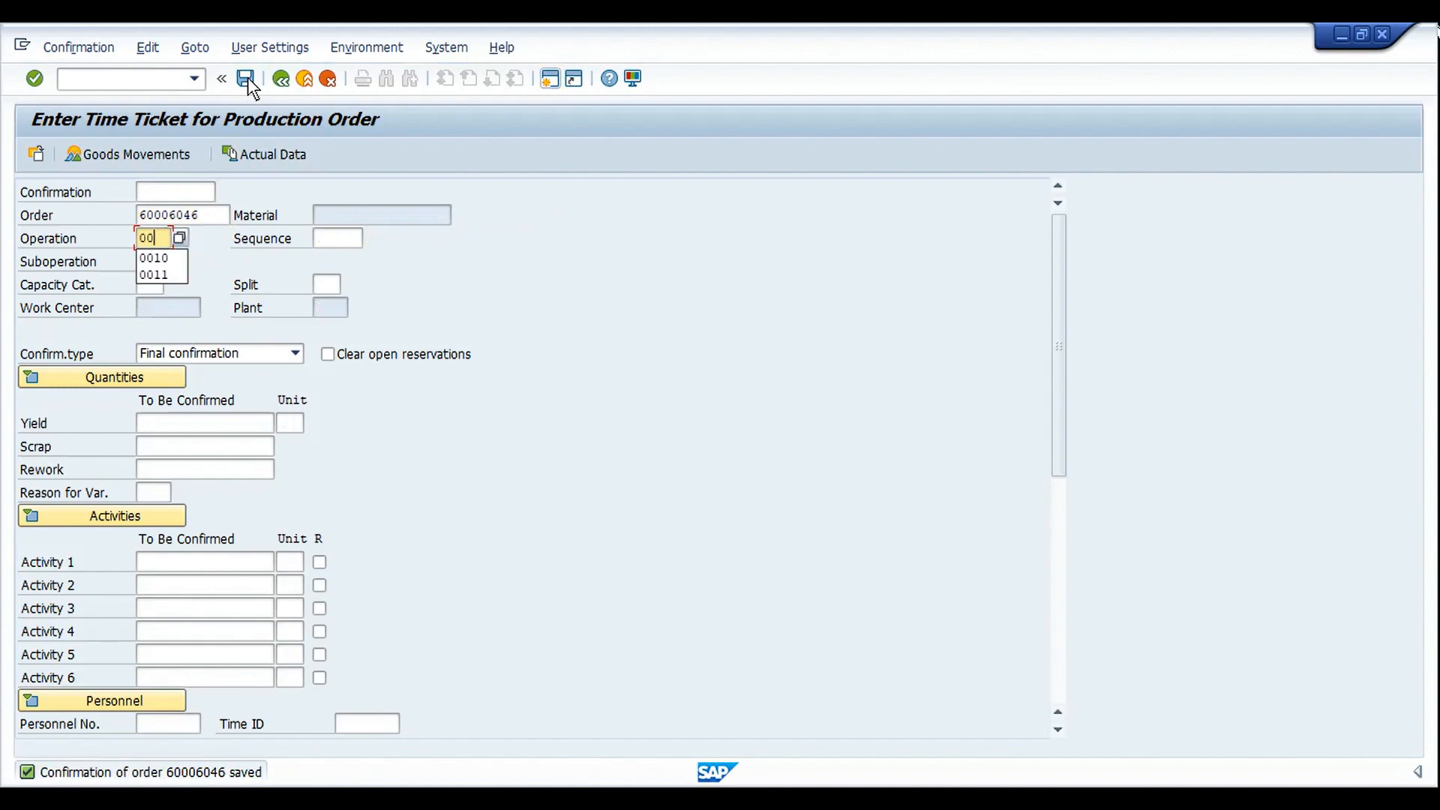
text(20)
key(Return)
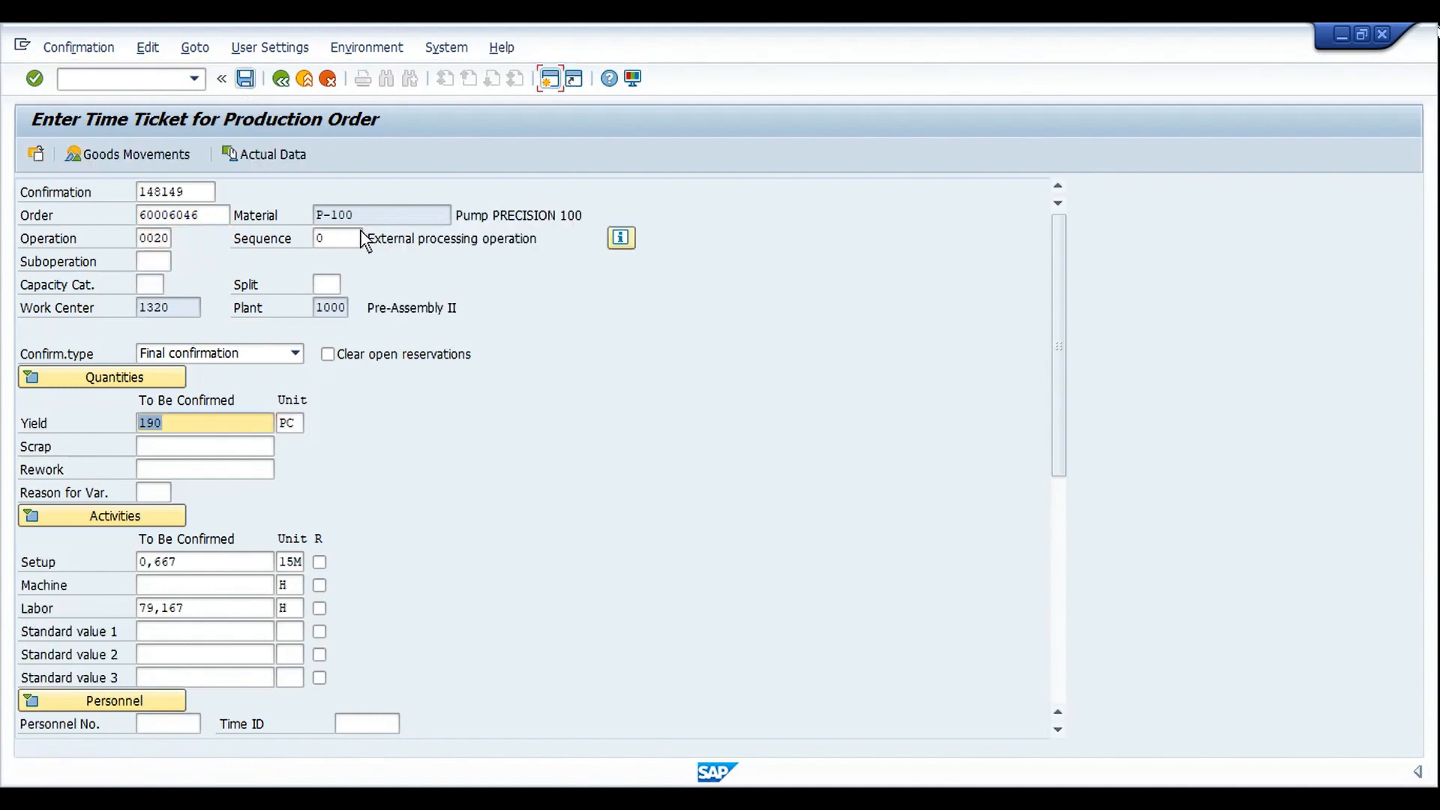
Try a yield of 200 PC for operation 0020, accepting the quantity messages and the recalculation of the activities
click(192, 422)
text(0)
key(Return)
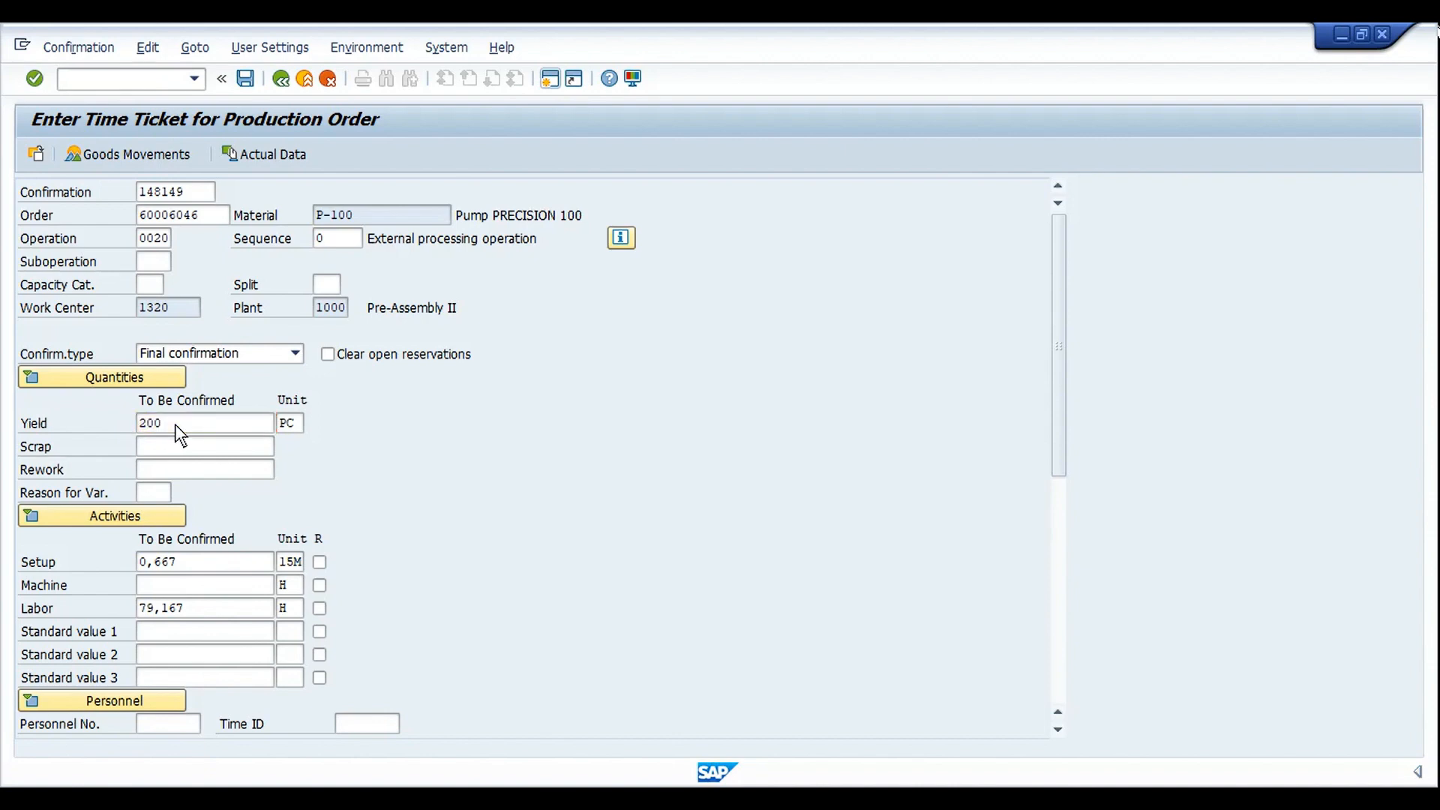
drag(275, 492, 592, 369)
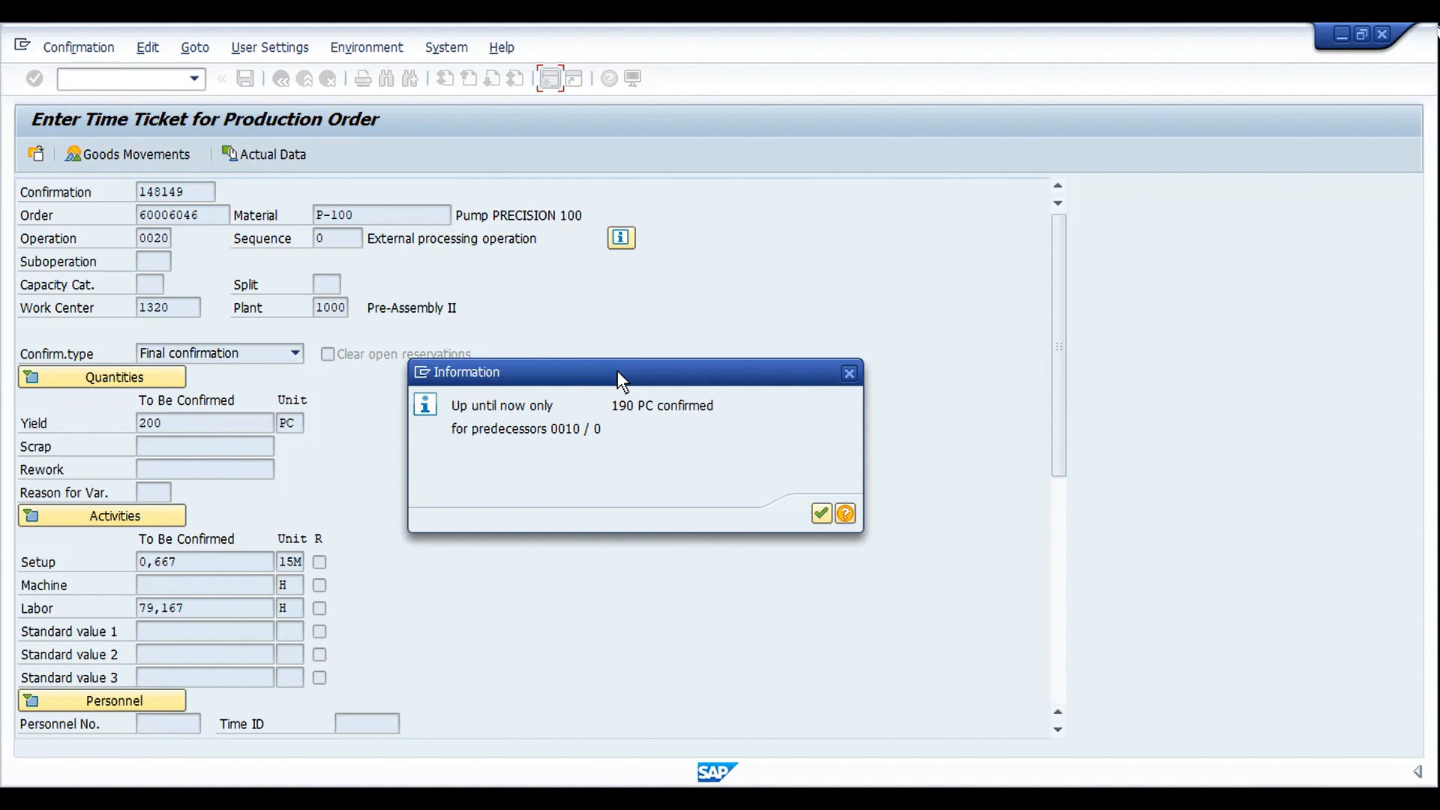
key(Return)
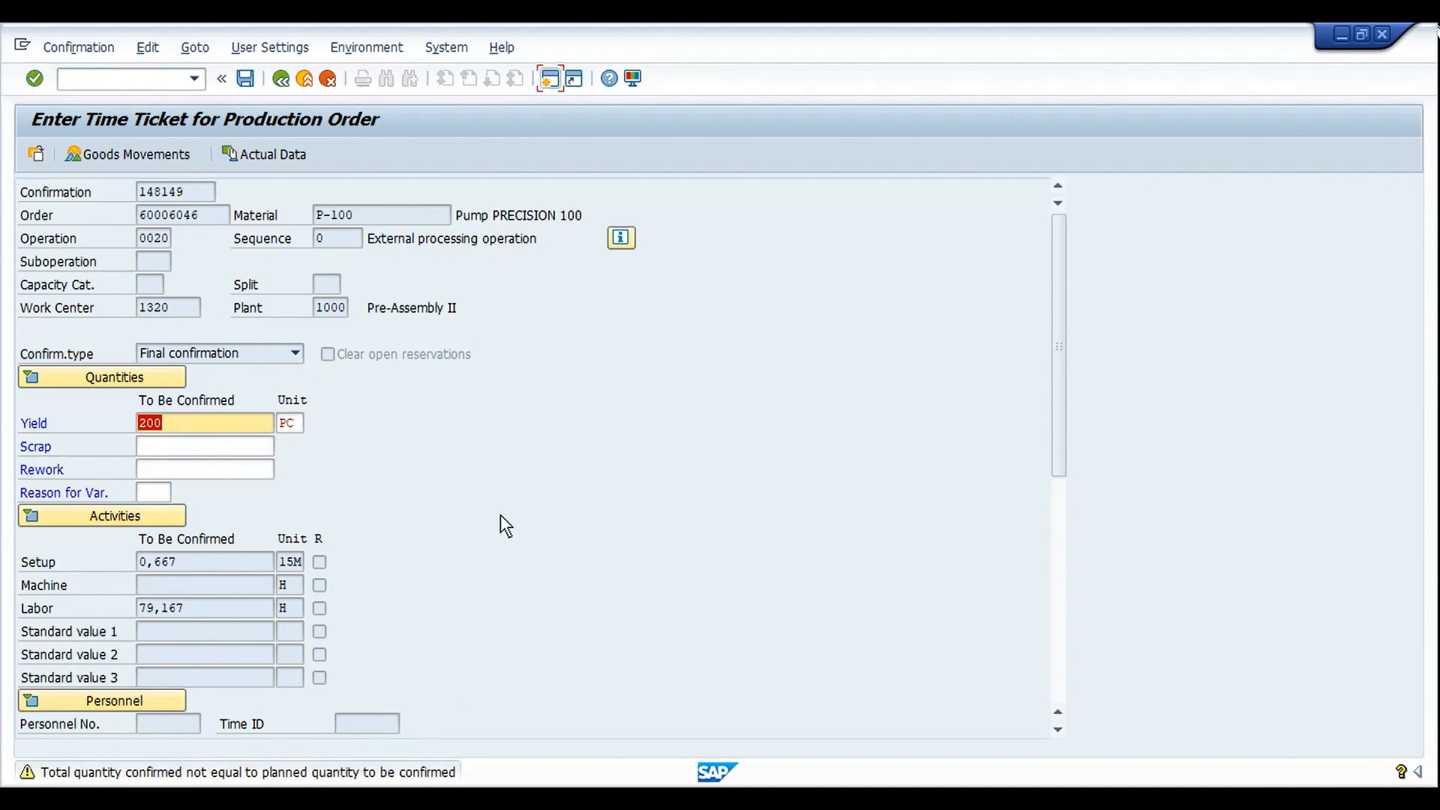
key(Return)
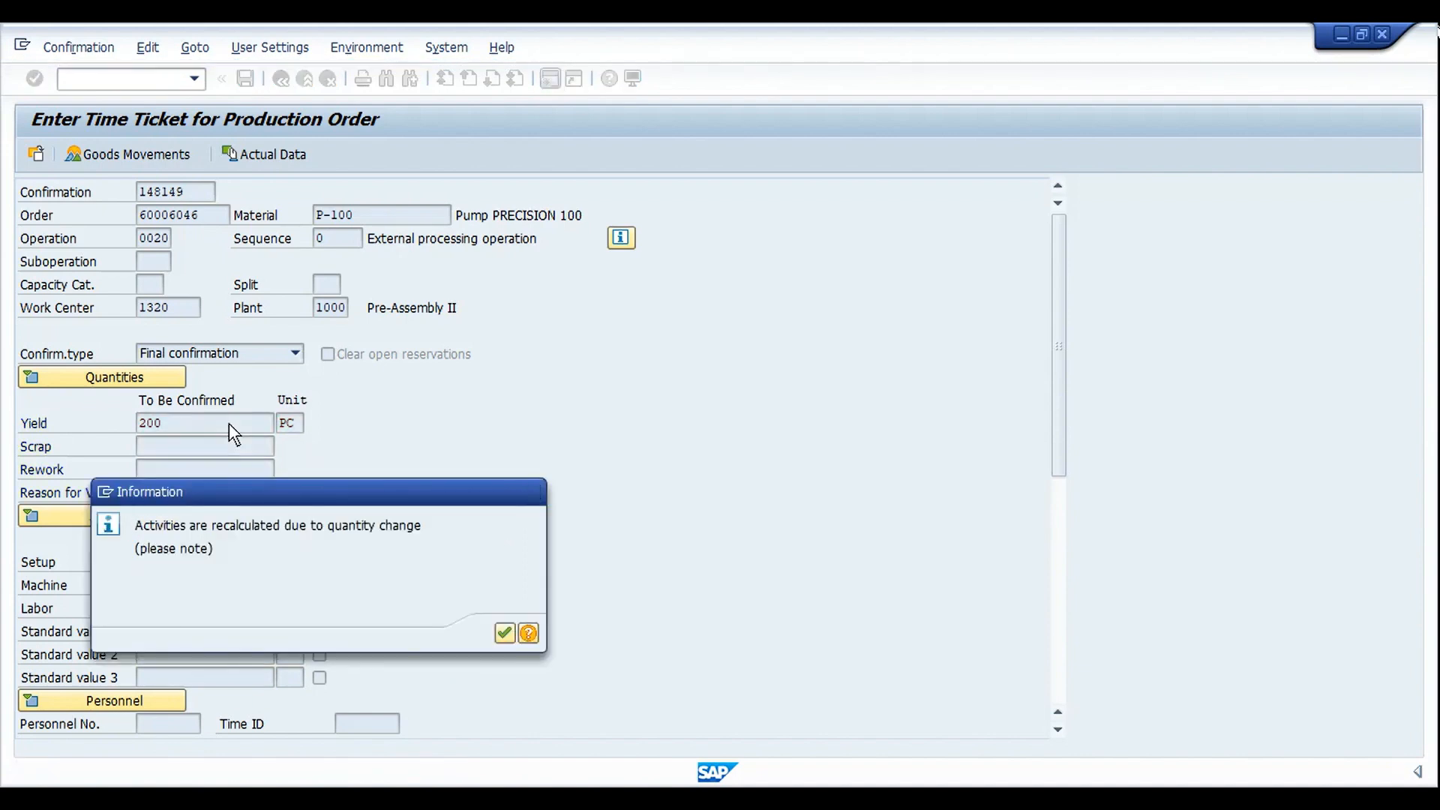
key(Return)
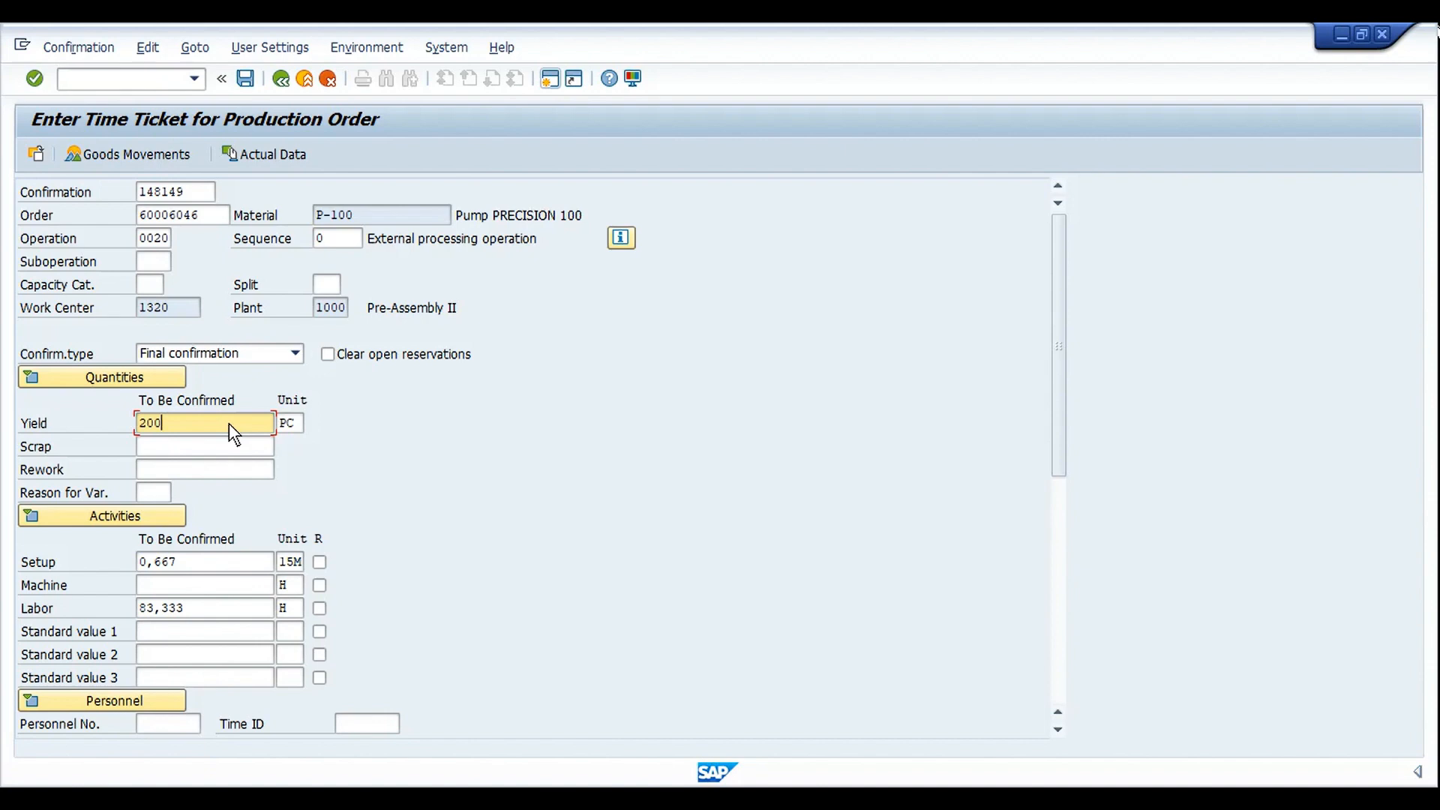
Restore the proposed actual data with a 190 PC yield for operation 0020 and save the final confirmation
click(271, 156)
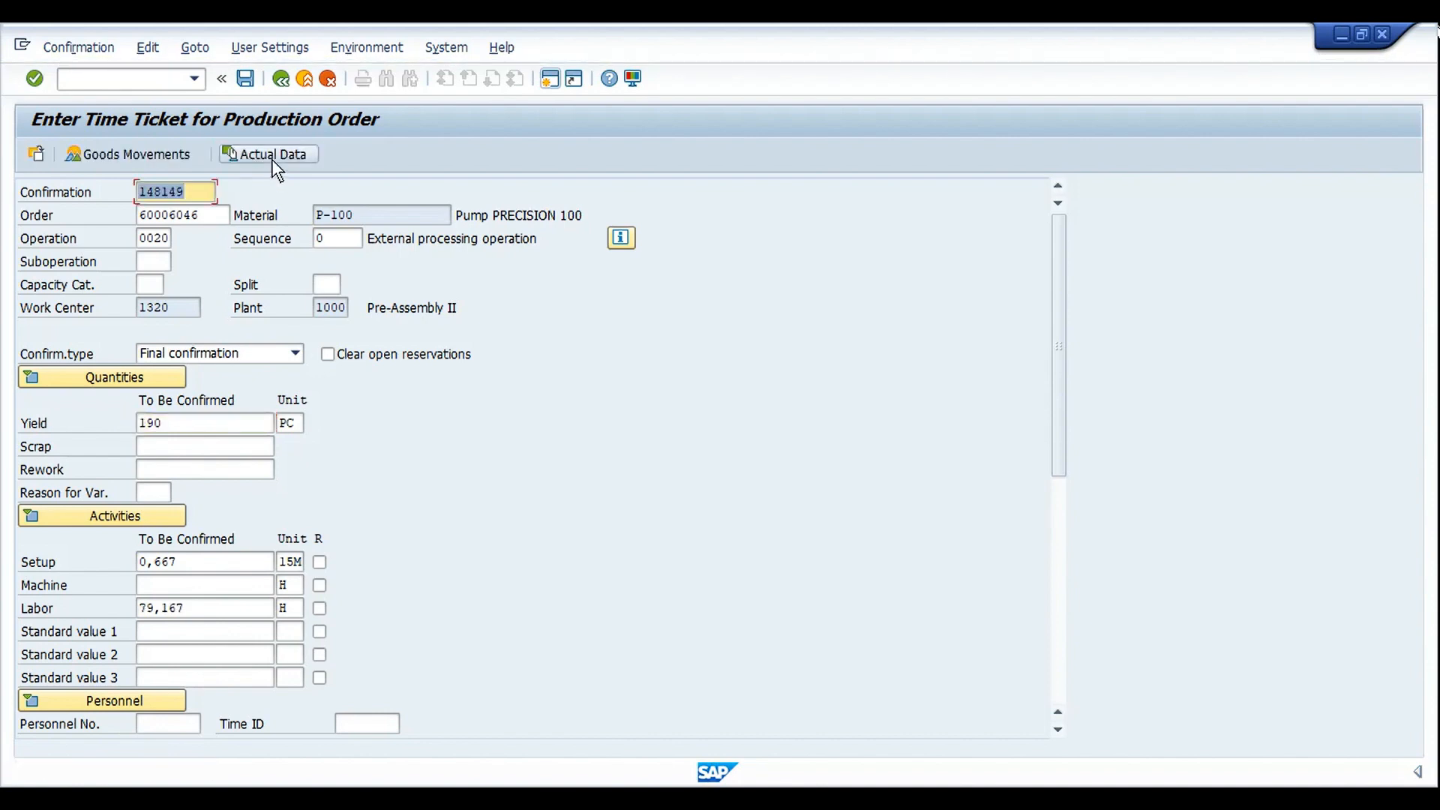
click(190, 420)
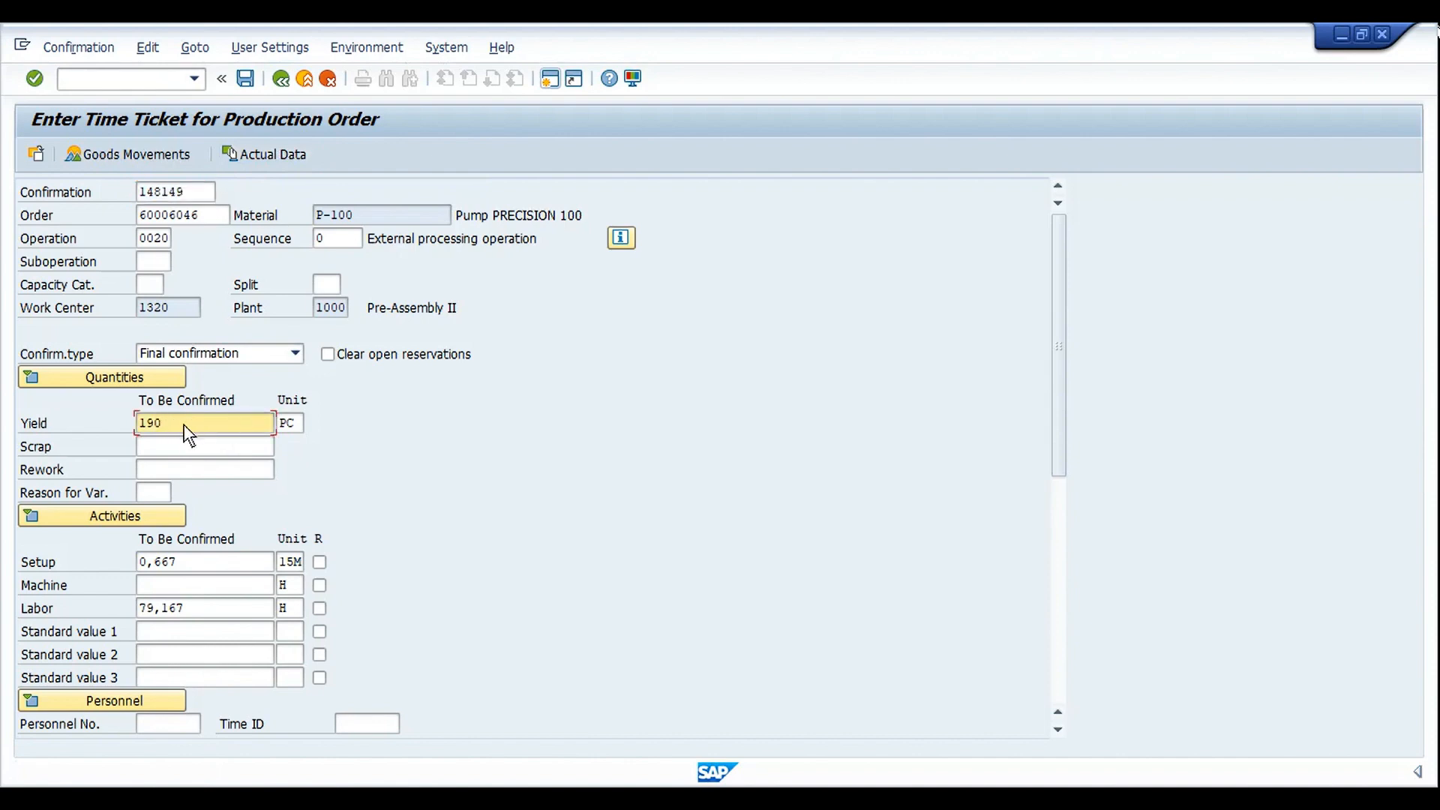
click(250, 83)
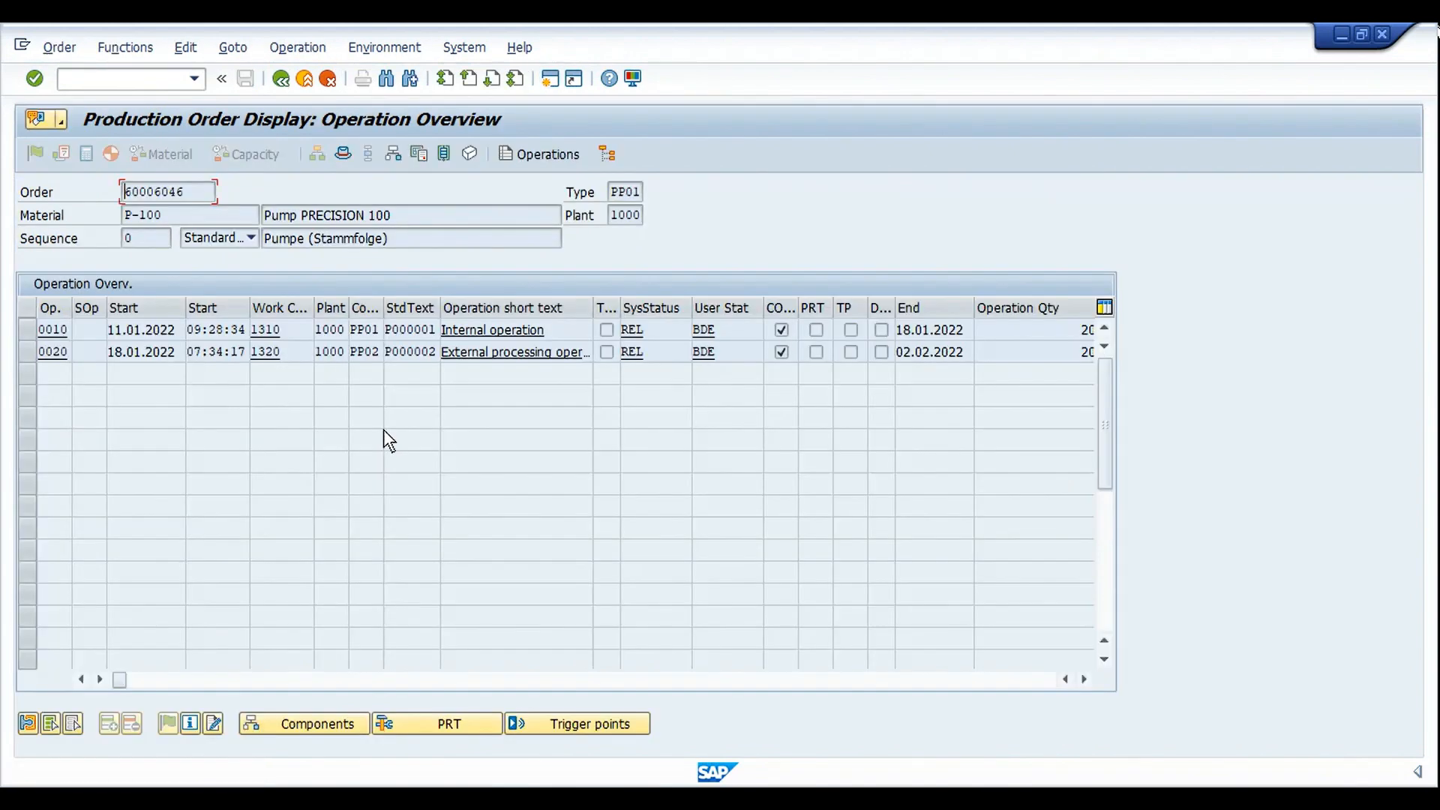
Return to P-100's stock/requirements list, refresh it and open the display of its production order
click(285, 86)
click(281, 79)
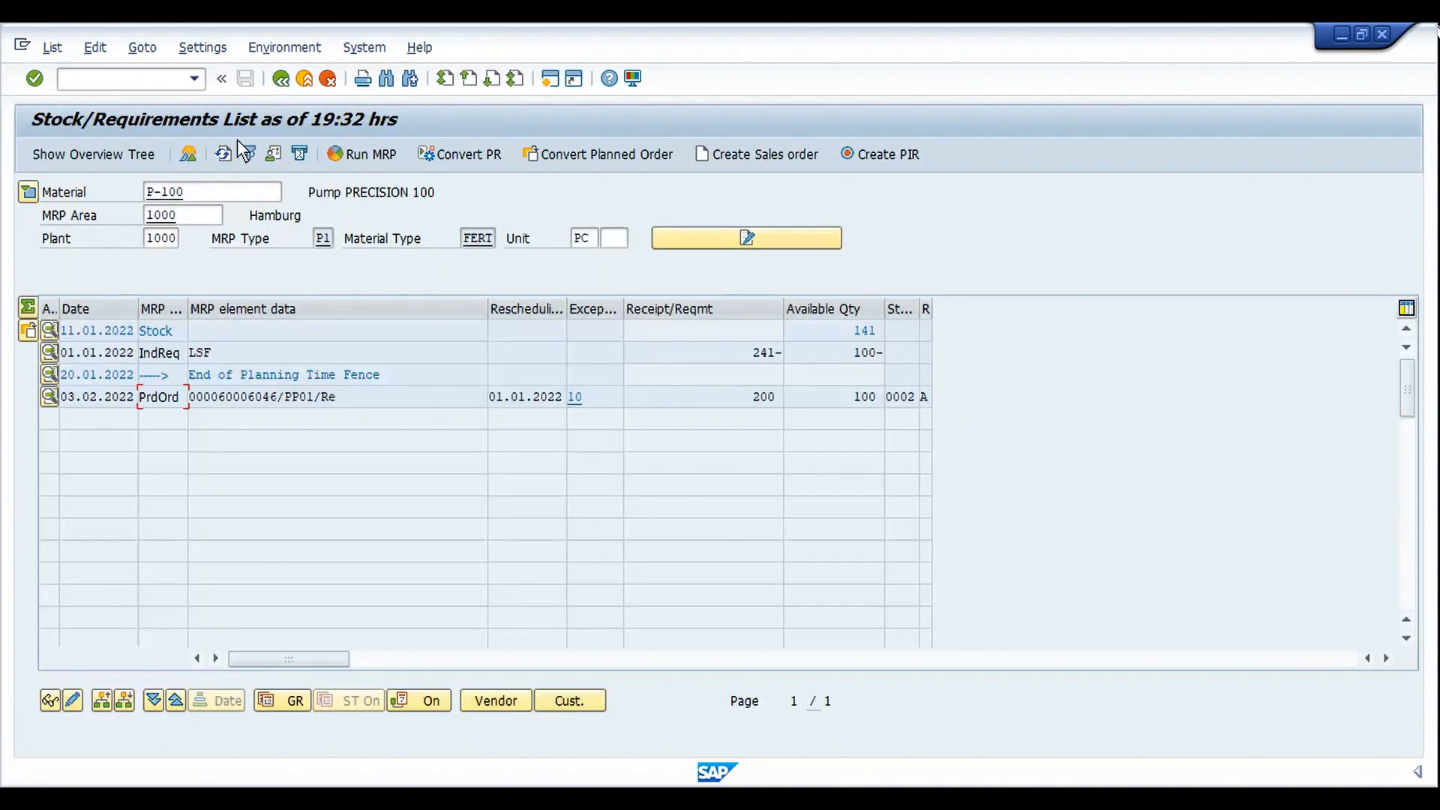
click(222, 153)
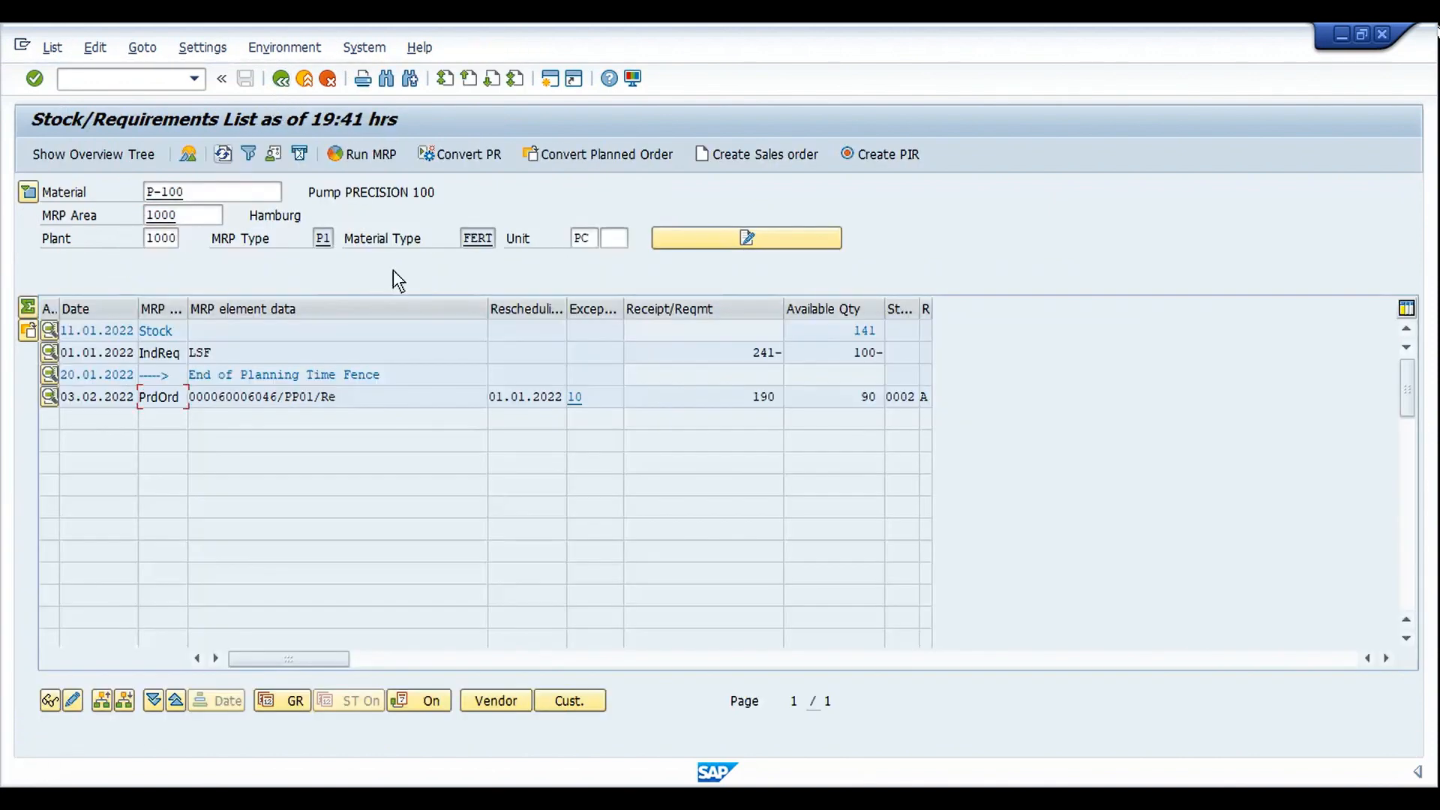
double_click(281, 395)
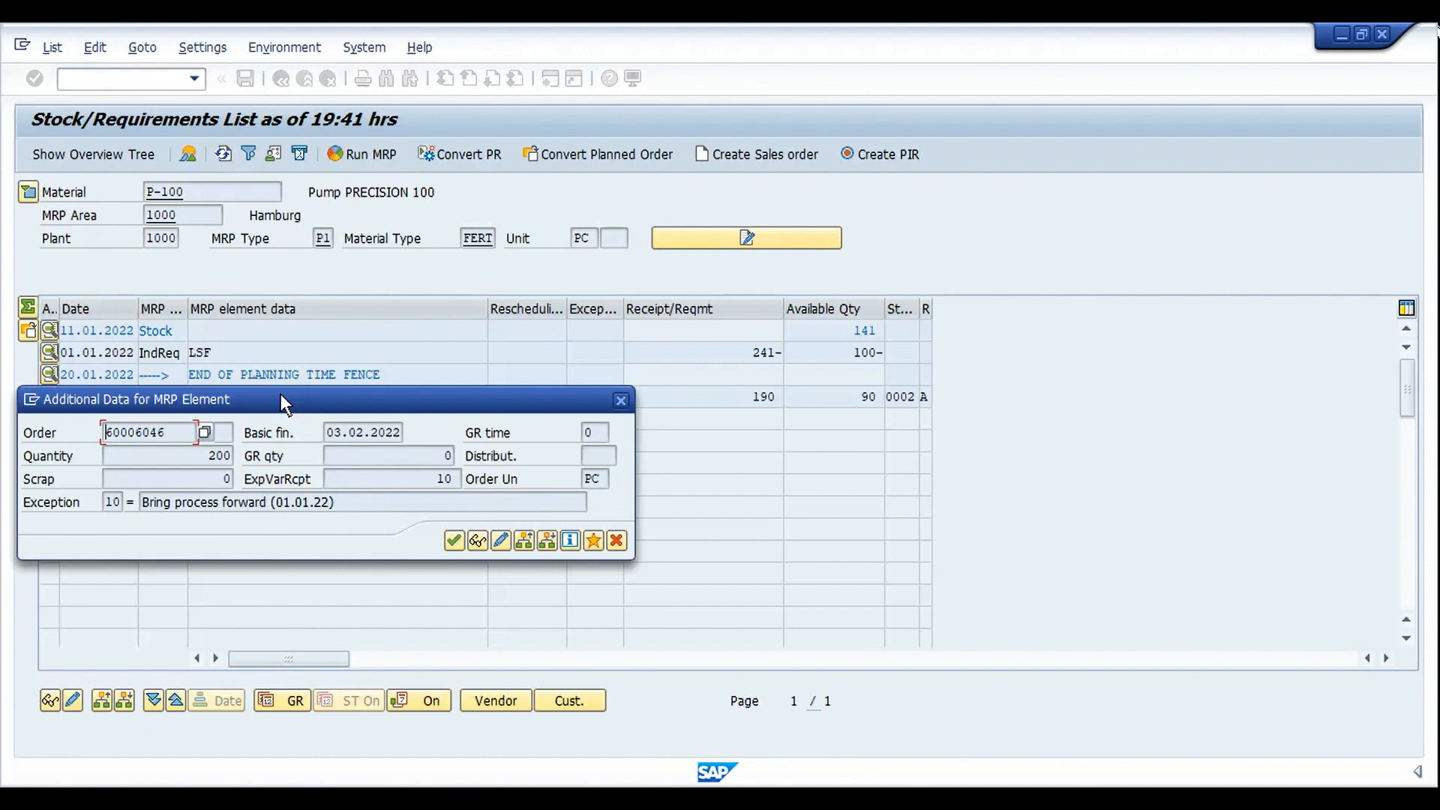
click(477, 540)
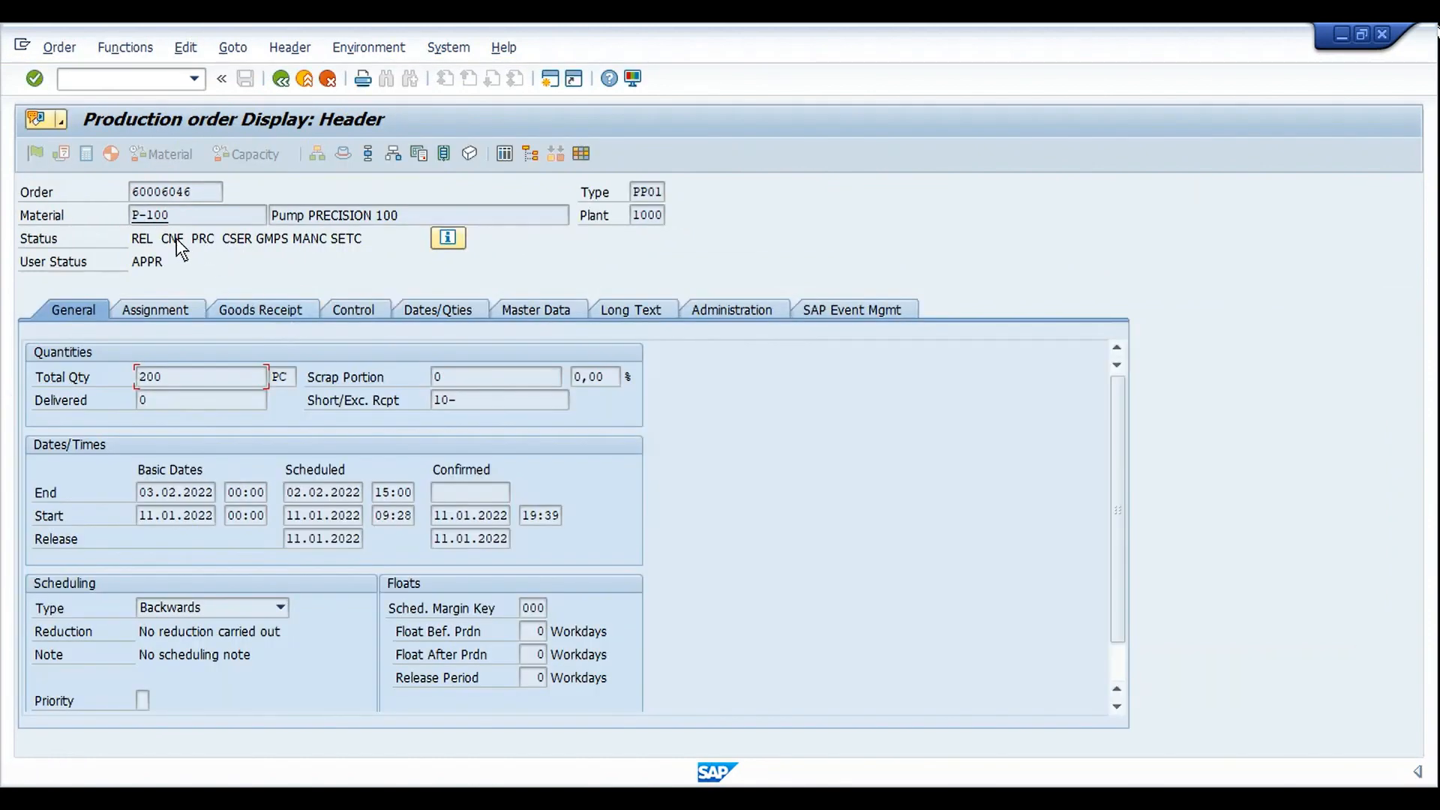
Check the production order's CNF status in the header and in the detailed status display
click(174, 239)
click(186, 241)
click(461, 234)
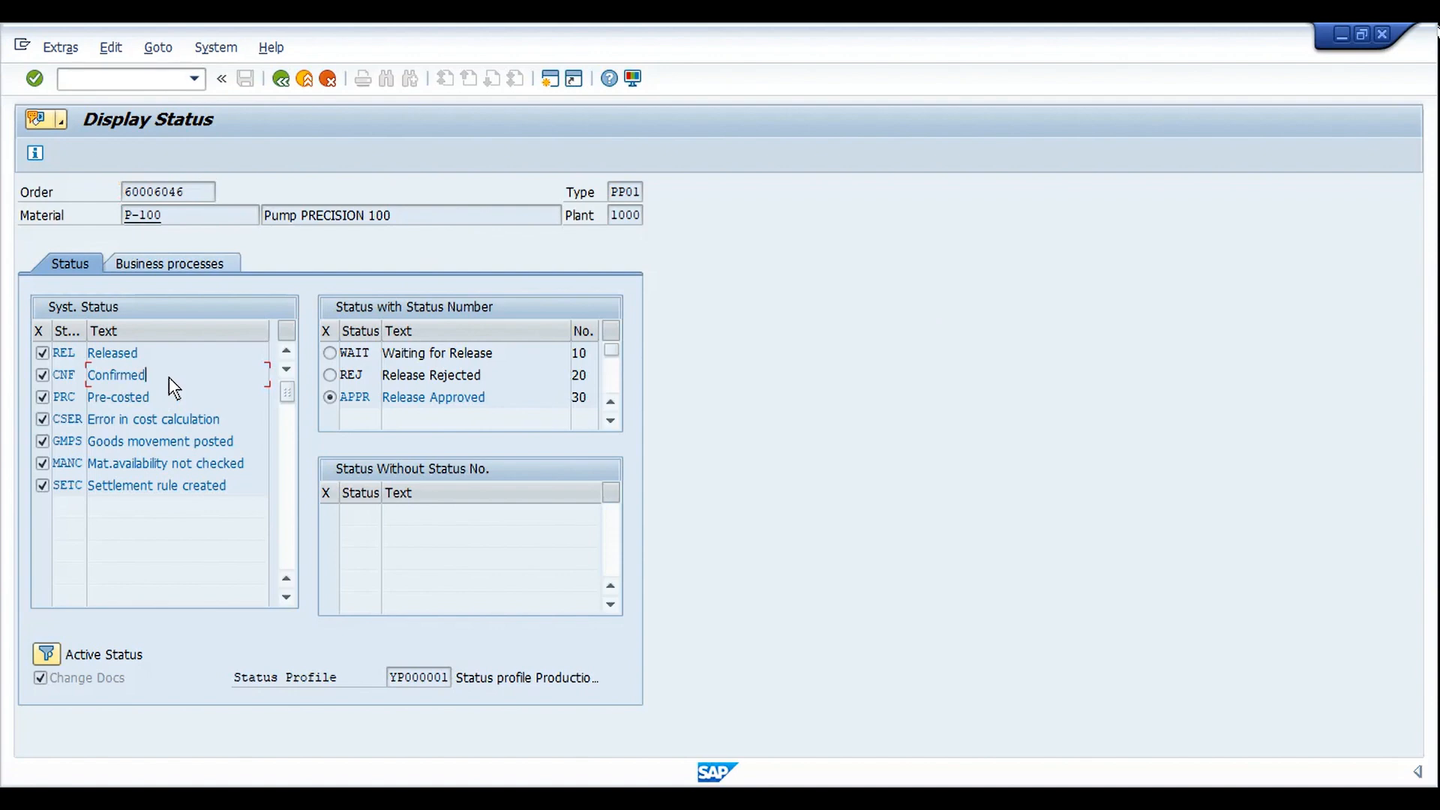
Try to load a new time ticket for the confirmed production order without entering an operation
text(/nco13)
key(Return)
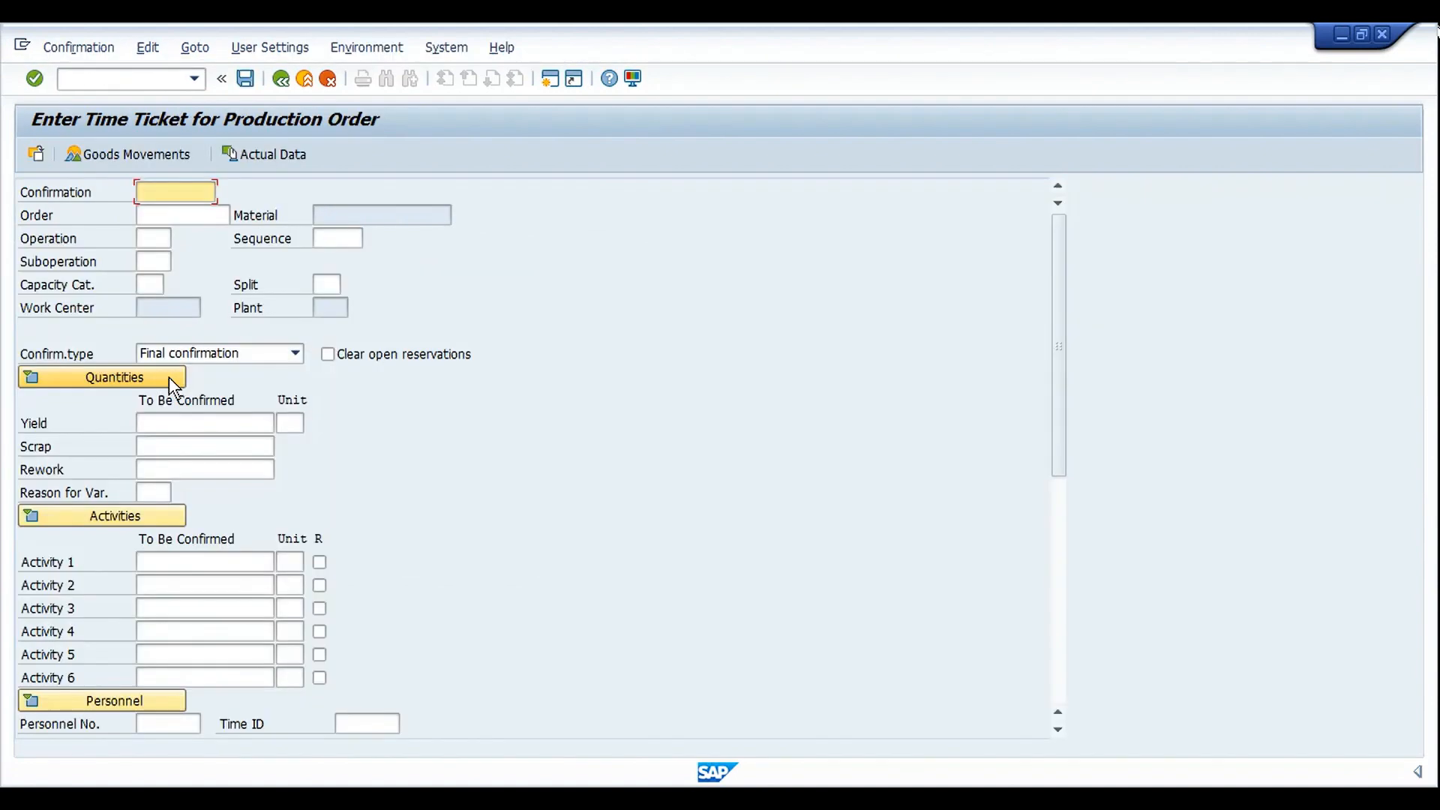
key(Tab)
key(Down)
key(Down)
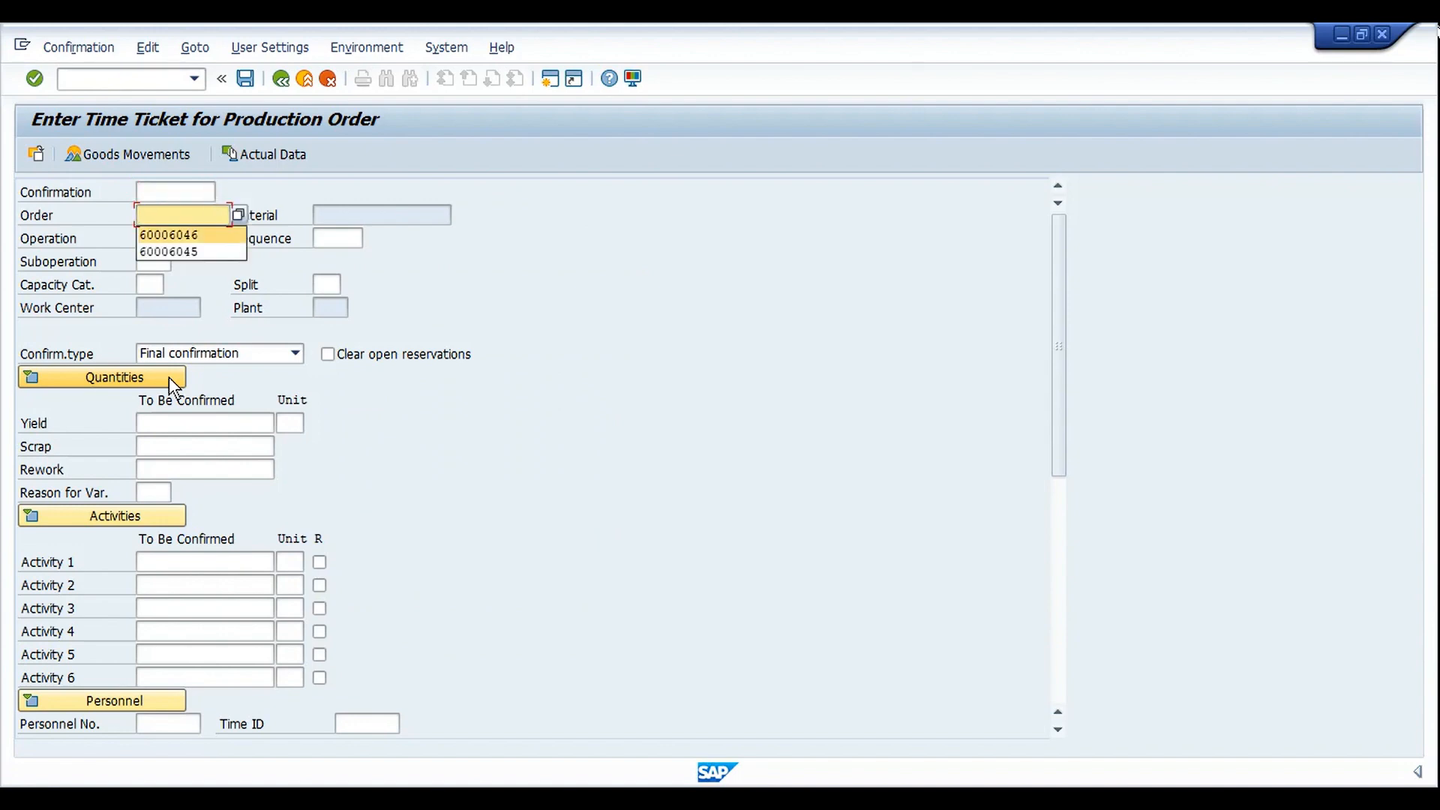
key(Return)
key(Return)
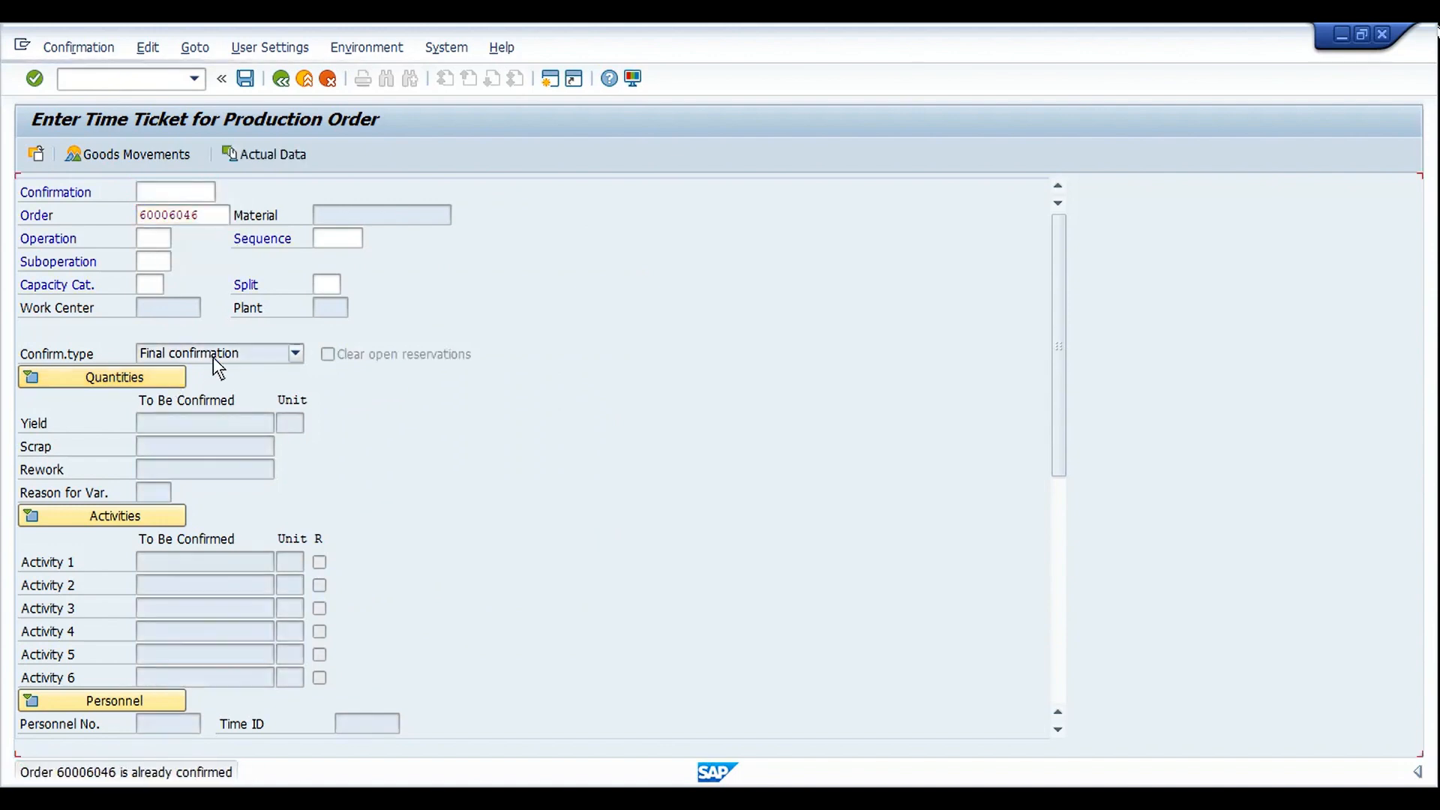
Review the confirmation types available on the time ticket, including partial, final and automatic final confirmation
click(259, 354)
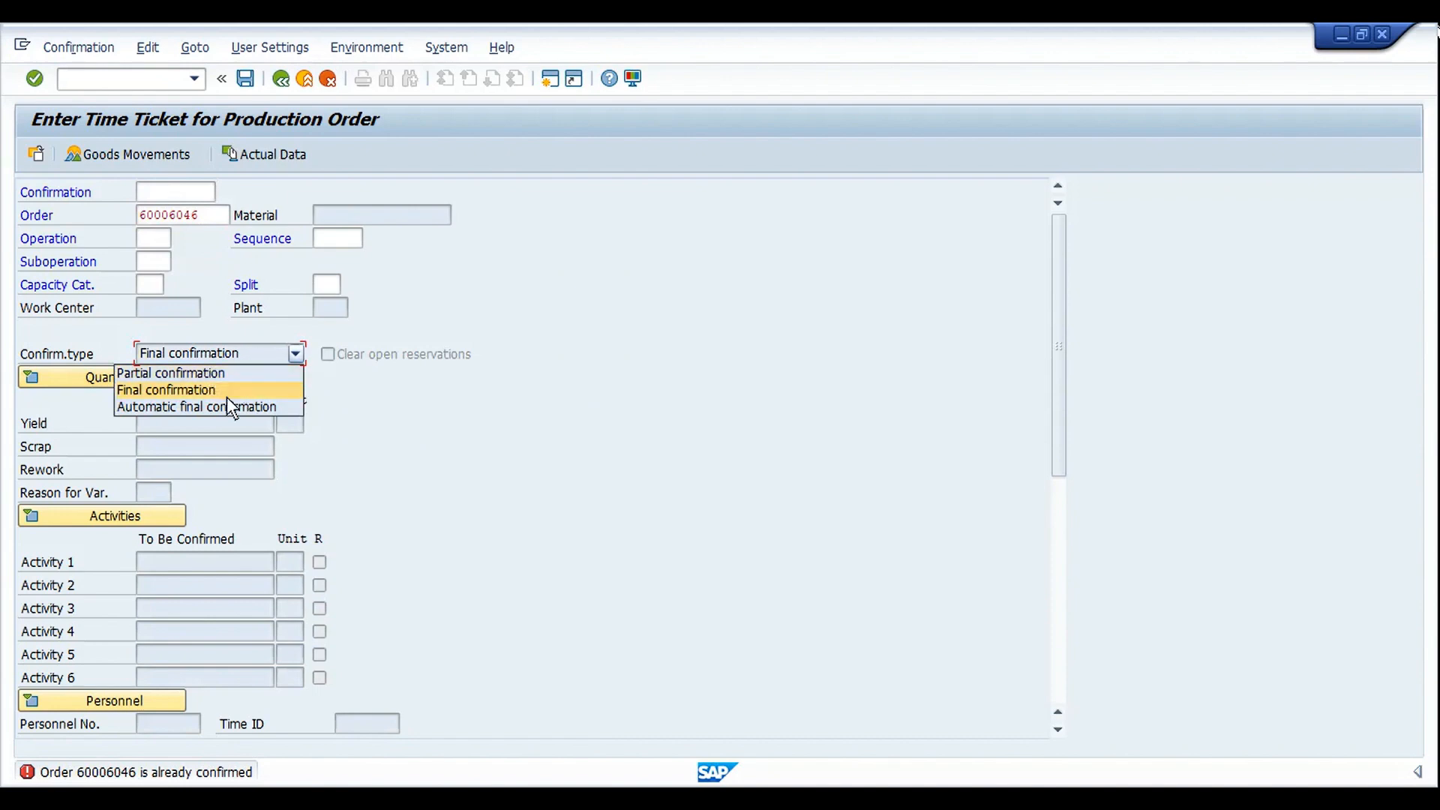
click(389, 377)
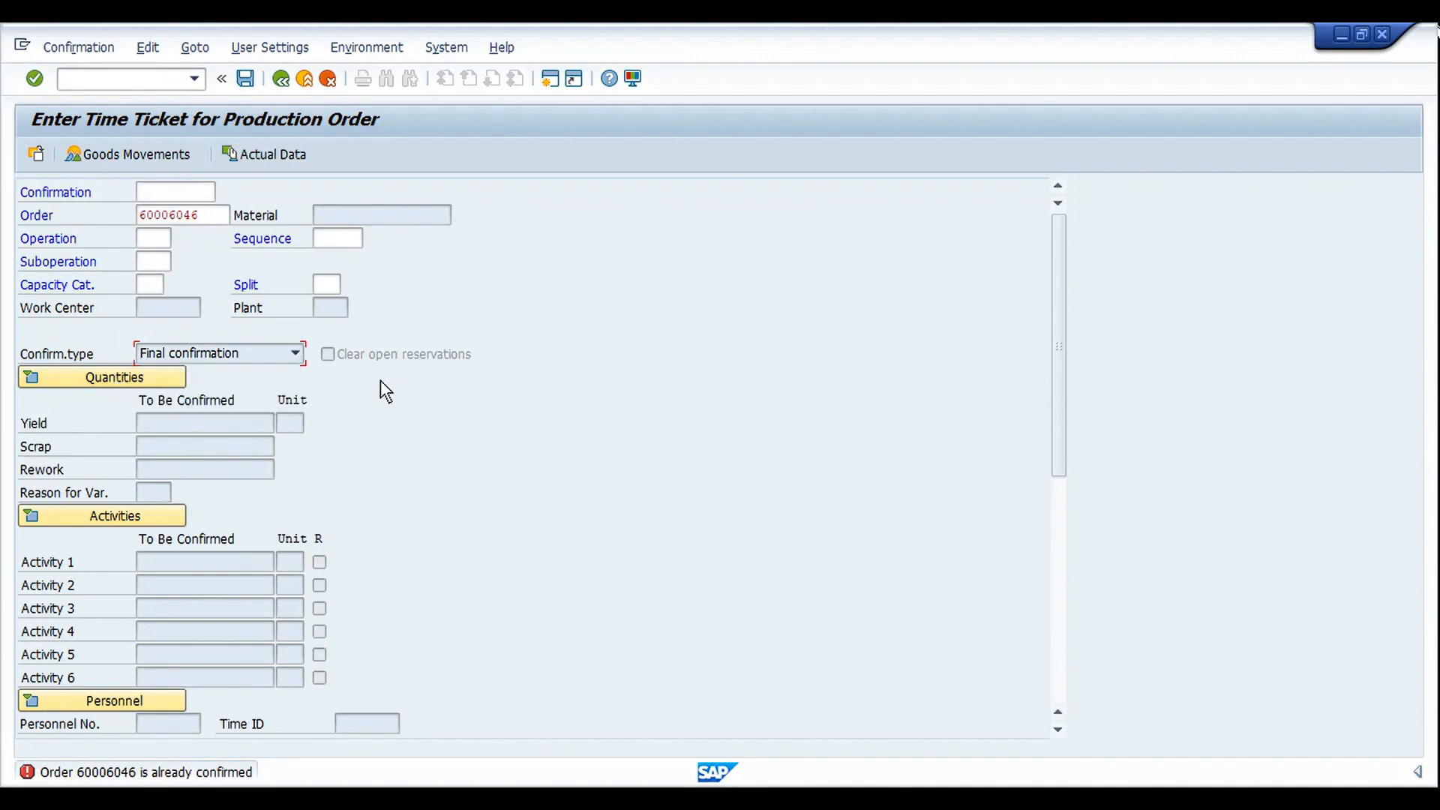
click(254, 359)
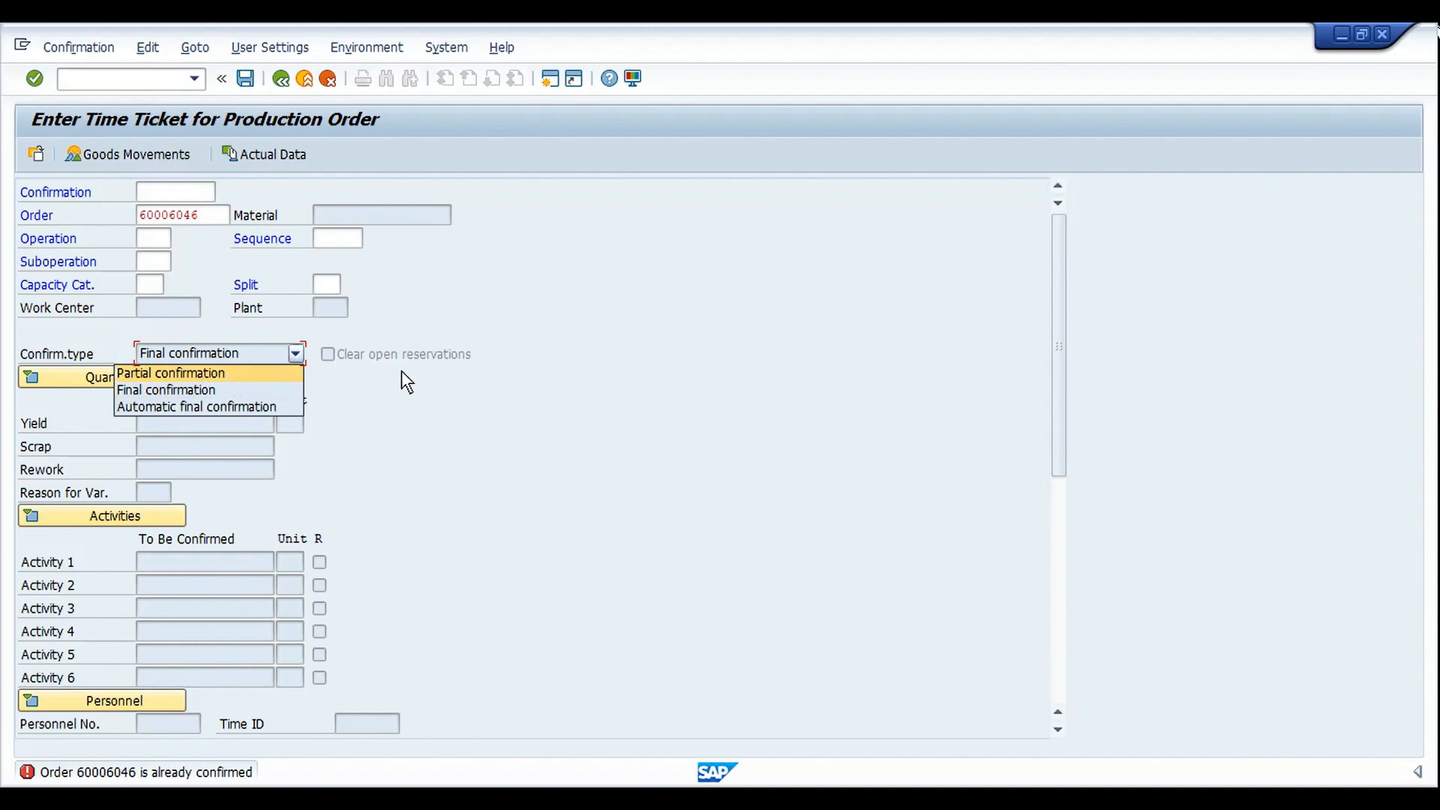
click(225, 356)
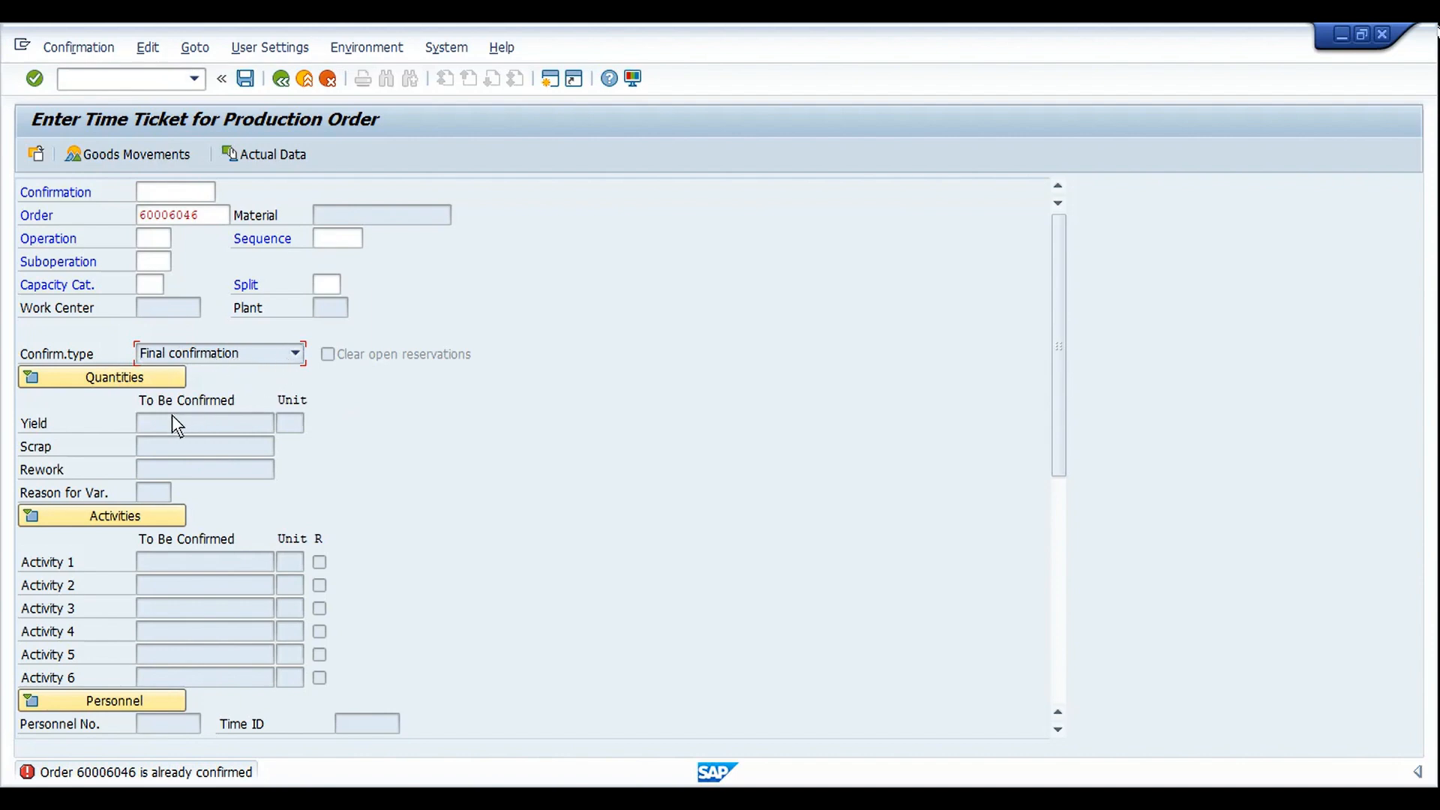
click(208, 417)
Open the production order in its display transaction and examine the CNF and GMPS statuses in the header
key(ctrl+slash)
text(/n)
text(co02)
key(Return)
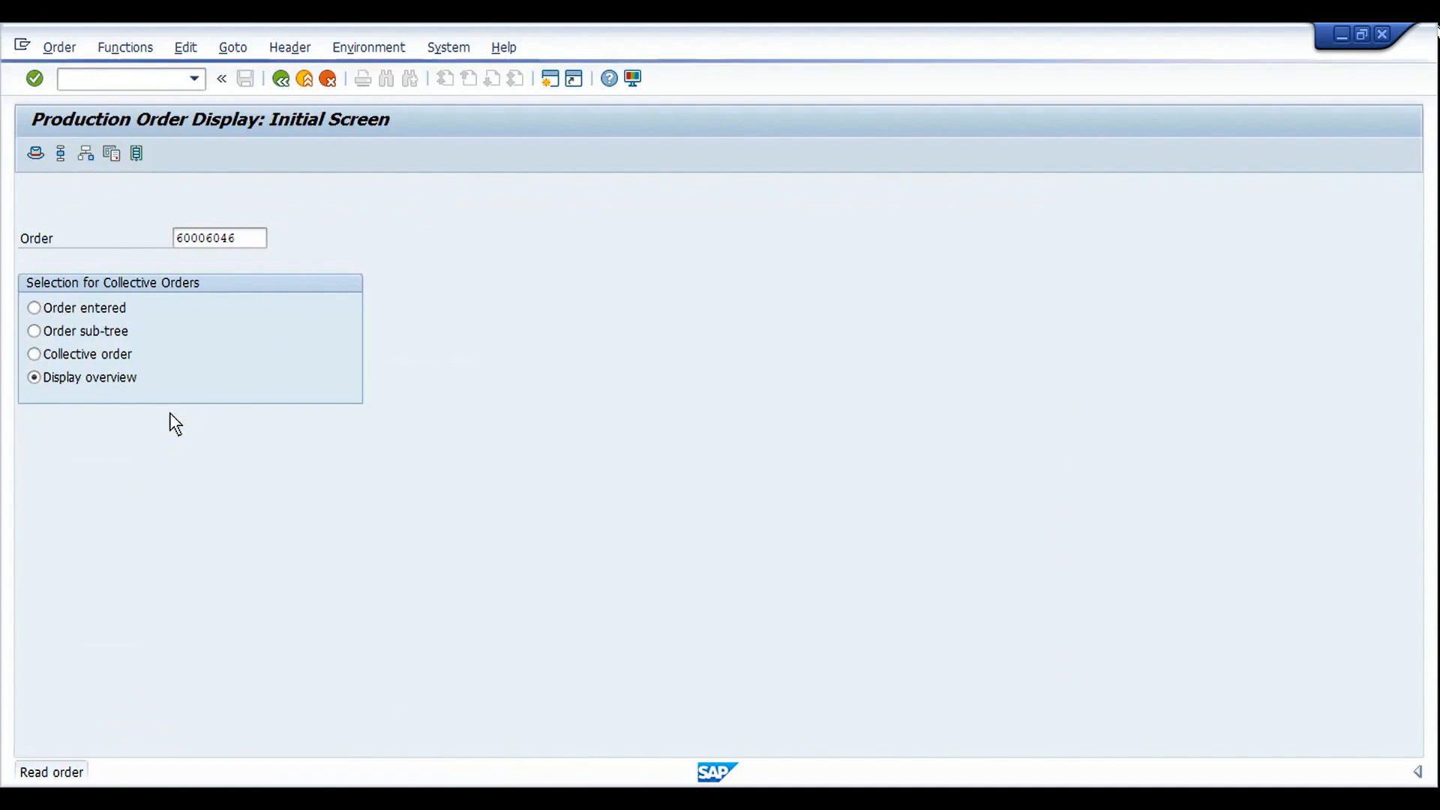
key(Return)
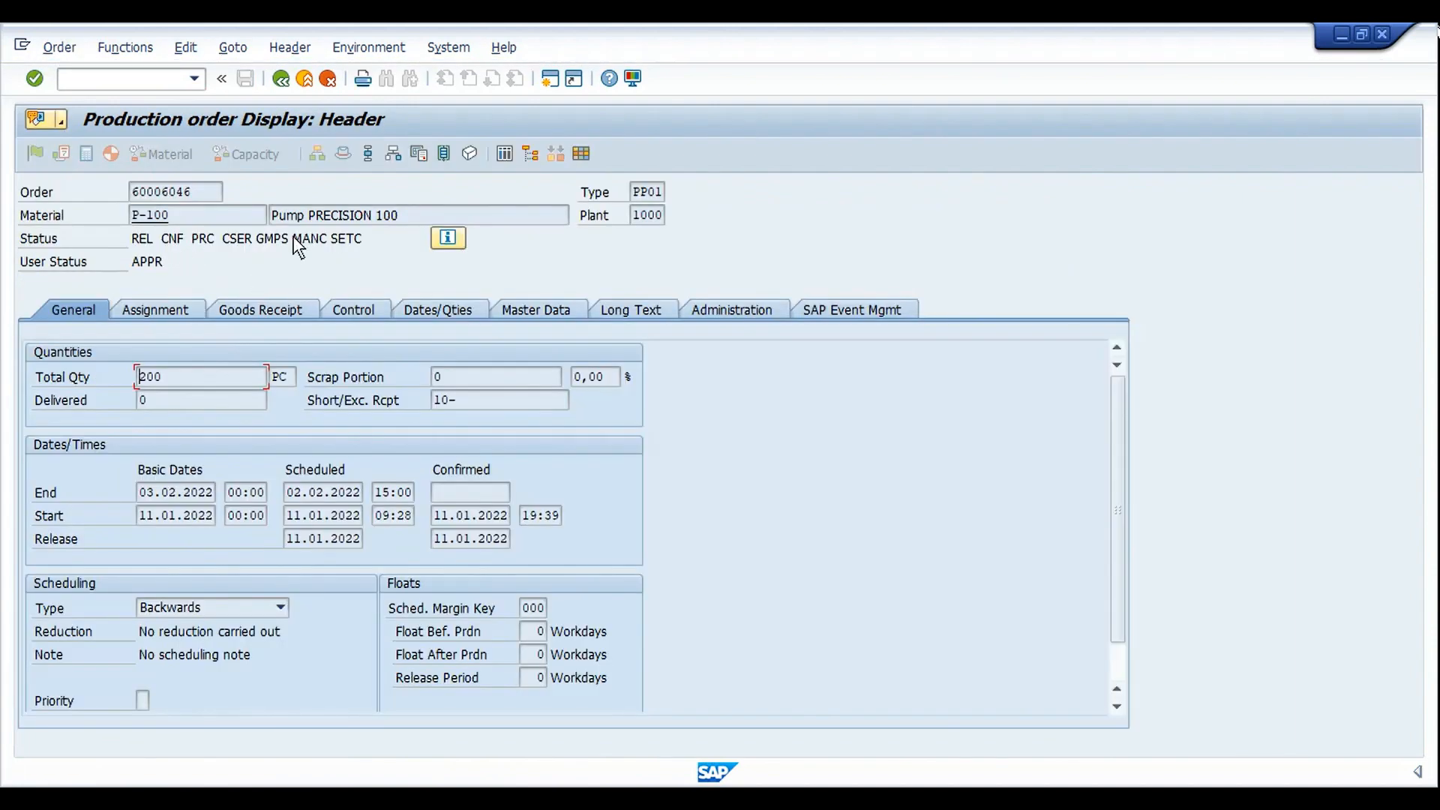
drag(290, 238, 245, 239)
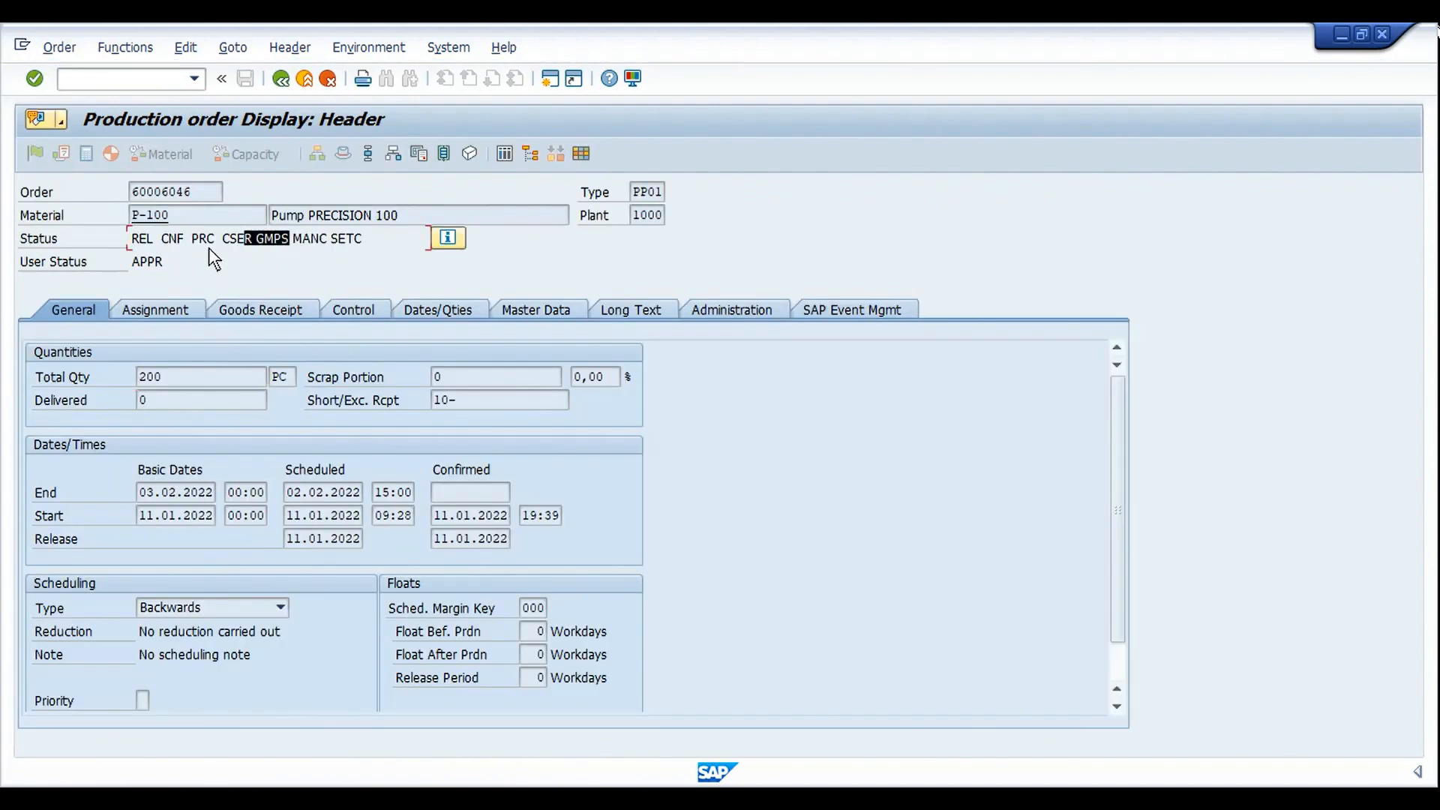
double_click(169, 240)
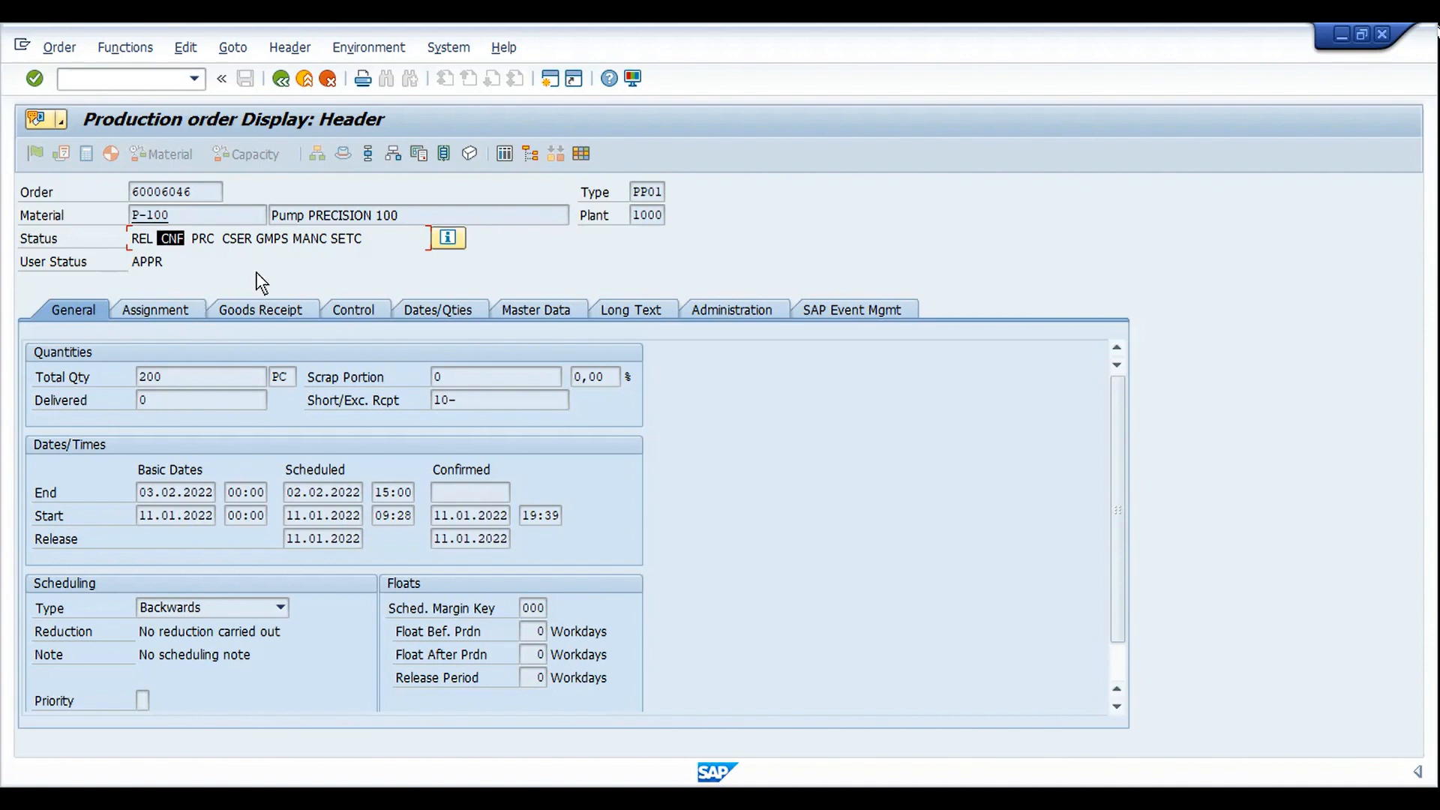
double_click(279, 241)
Open transaction MD04 for material P-100 and widen the list's MRP element data column
key(F3)
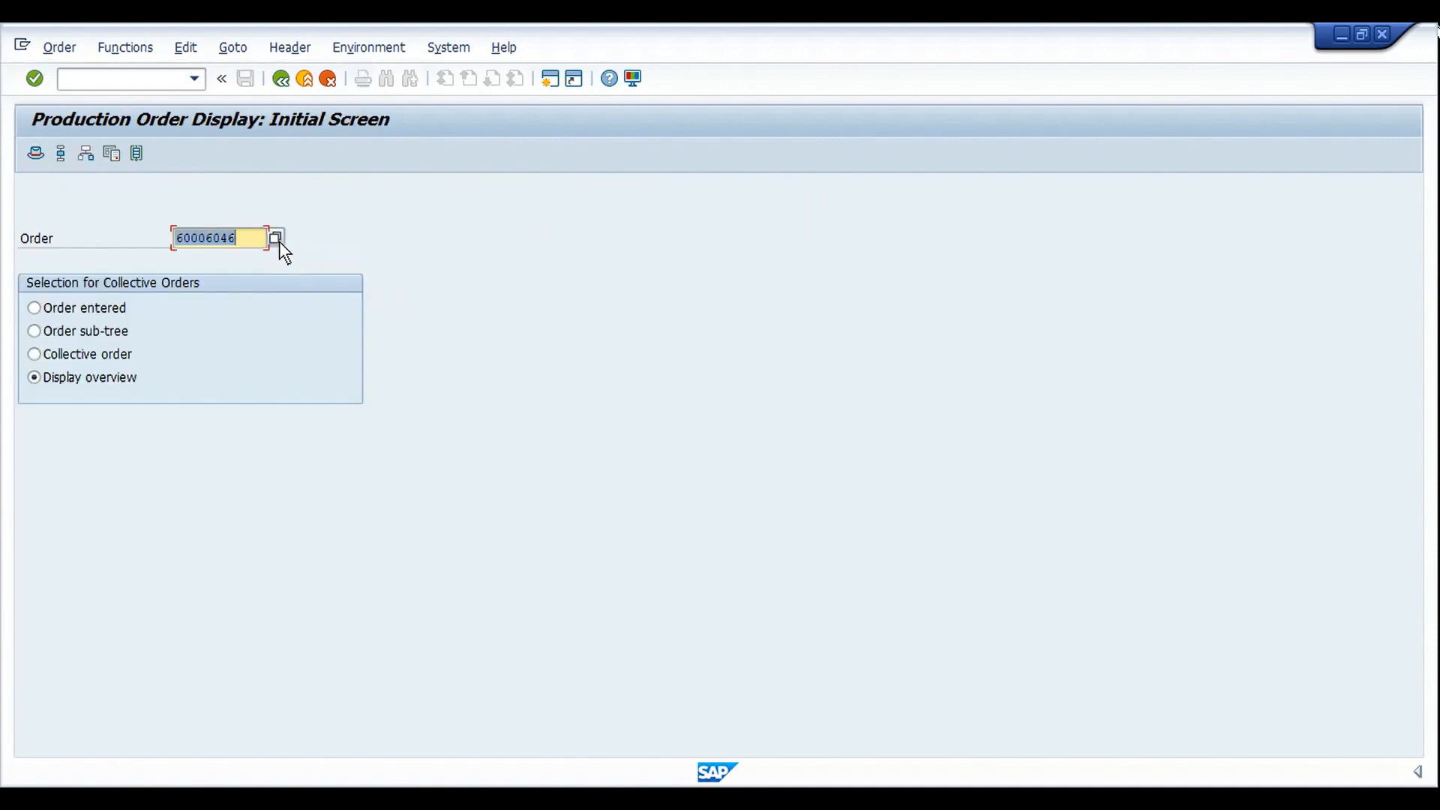
key(ctrl+/)
text(/nmd04)
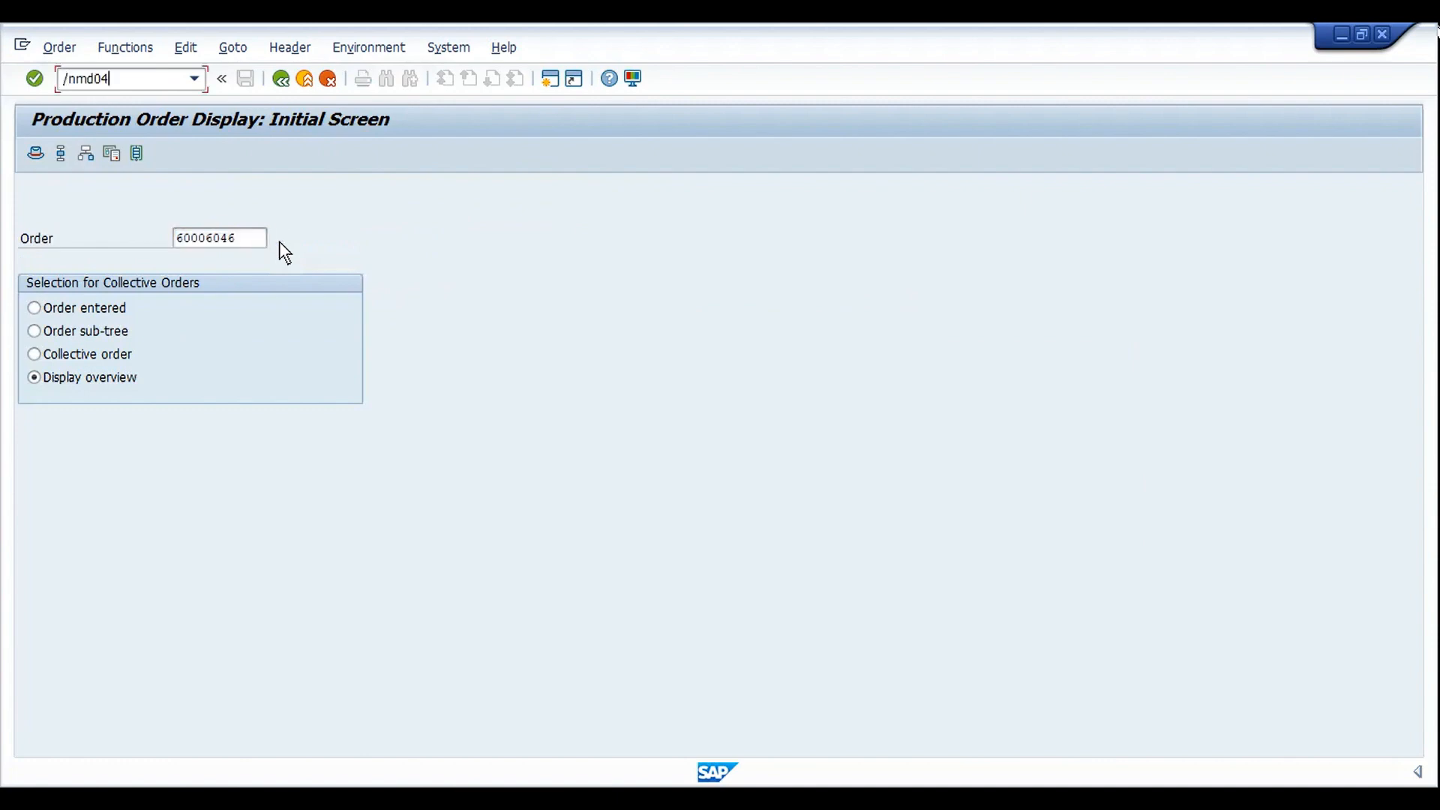
key(Return)
key(Return)
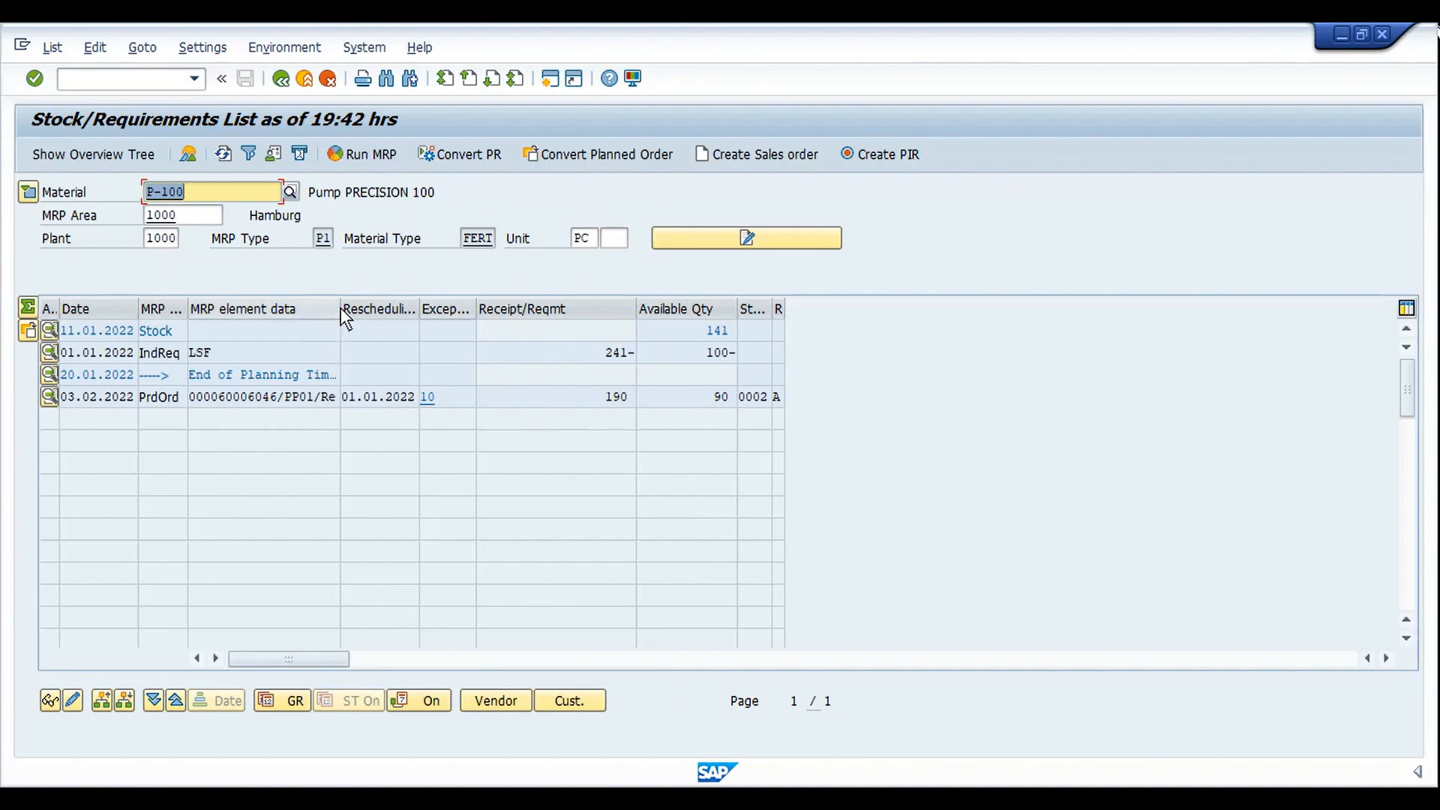
drag(341, 308, 440, 305)
Check the production order's receipt quantity, copy its MRP element data and switch to the time ticket session
click(366, 397)
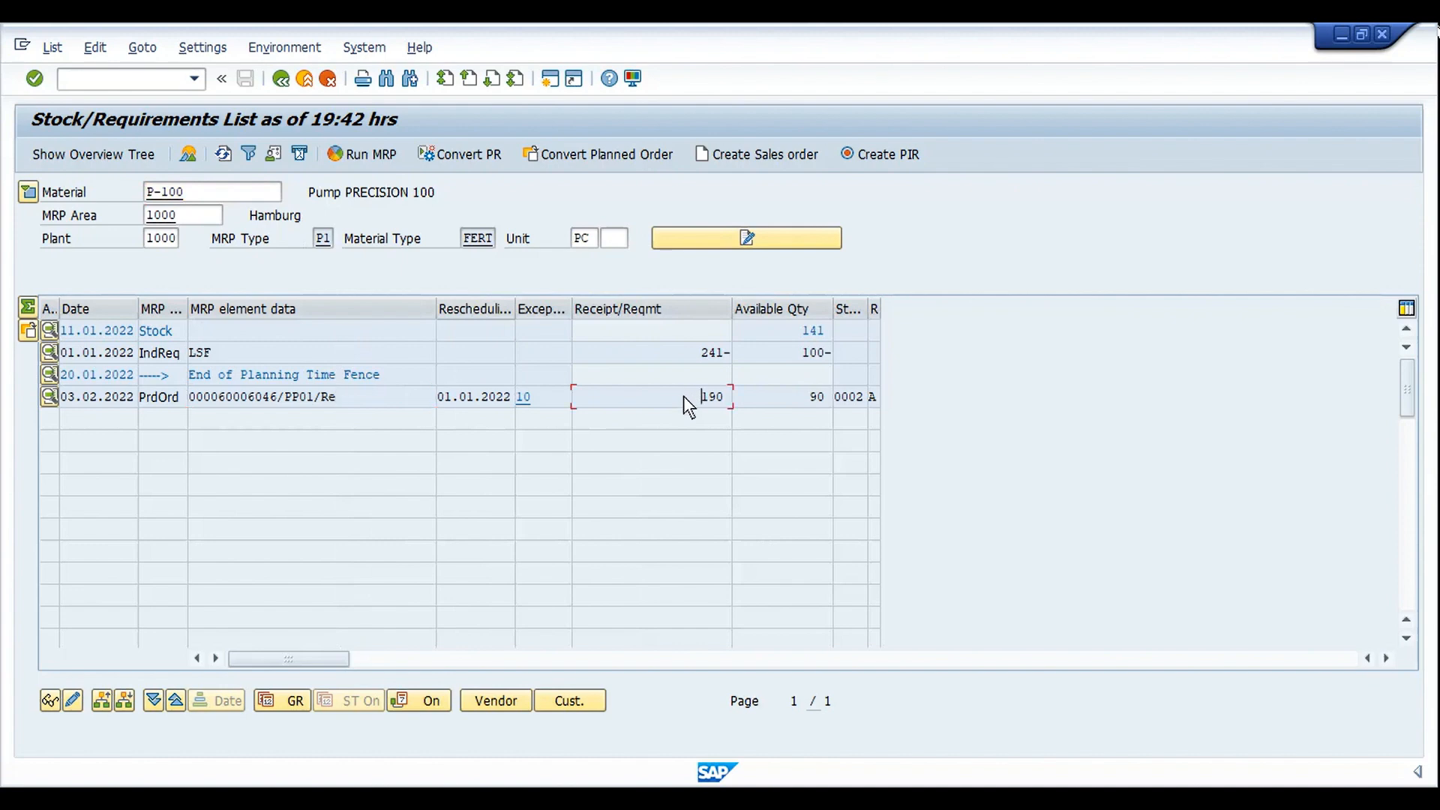
click(731, 397)
click(276, 396)
key(ctrl+c)
click(542, 800)
click(516, 717)
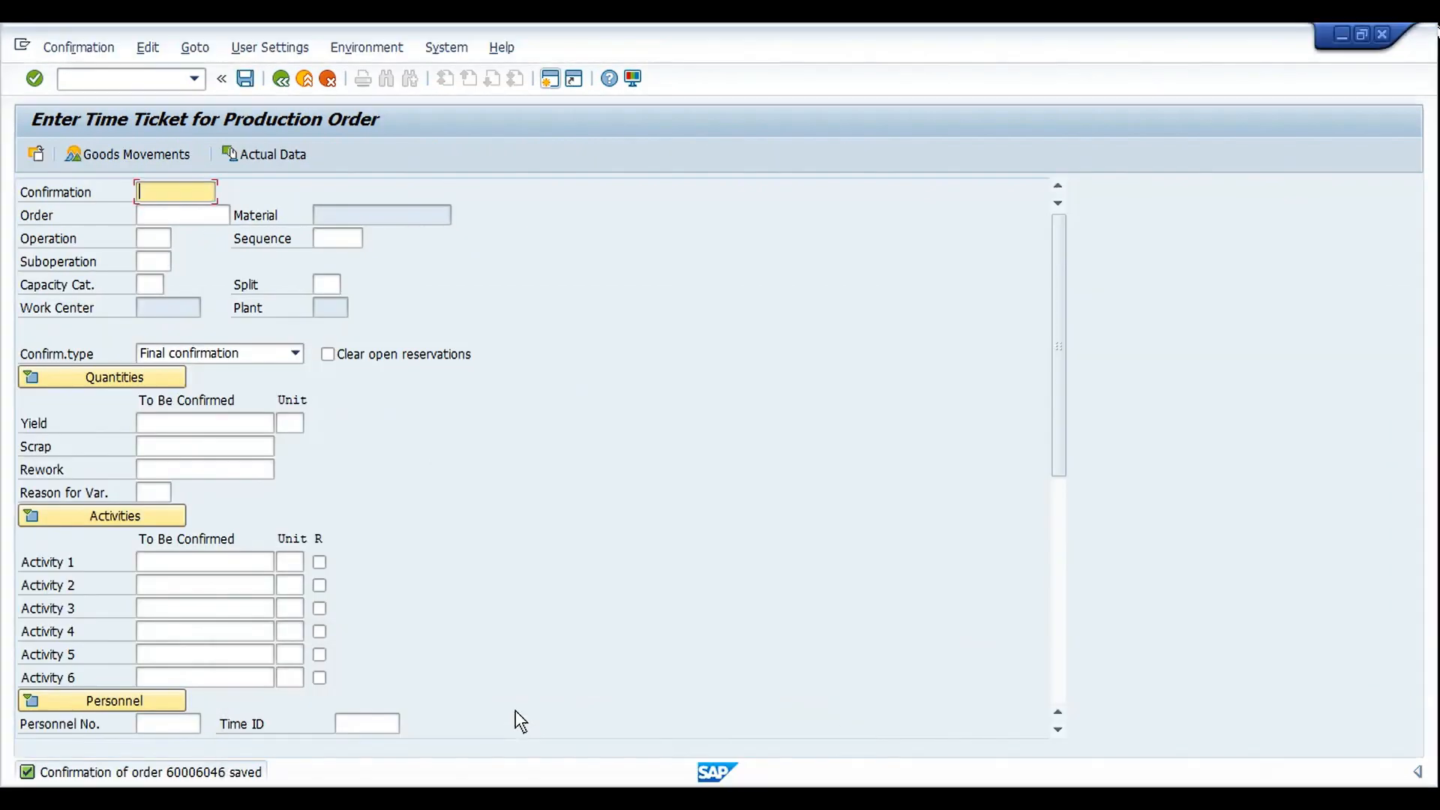
Open the goods movement transaction and load the production order as a Goods Receipt with reference to Order
key(ctrl+slash)
text(/nco11n)
key(Return)
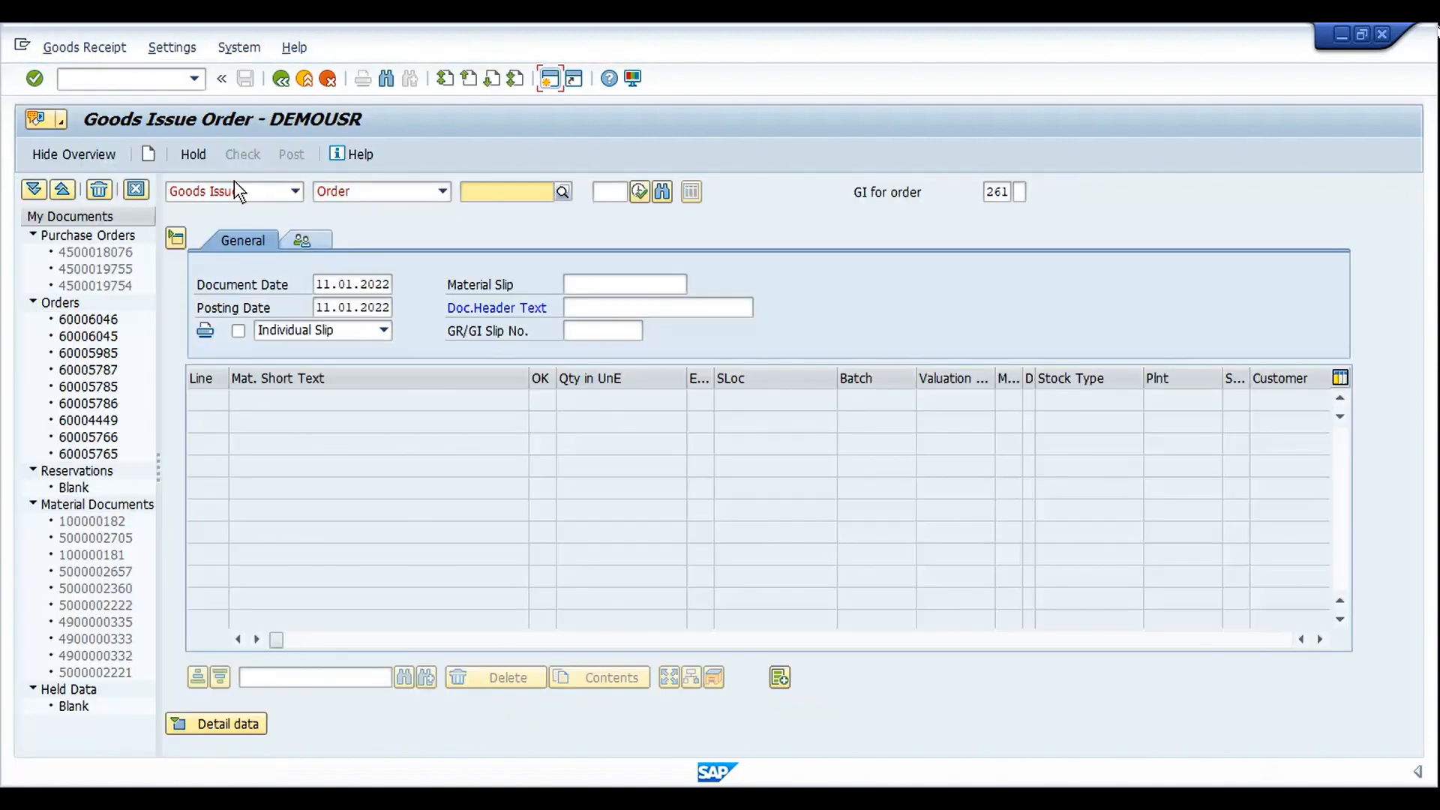
click(233, 191)
click(235, 226)
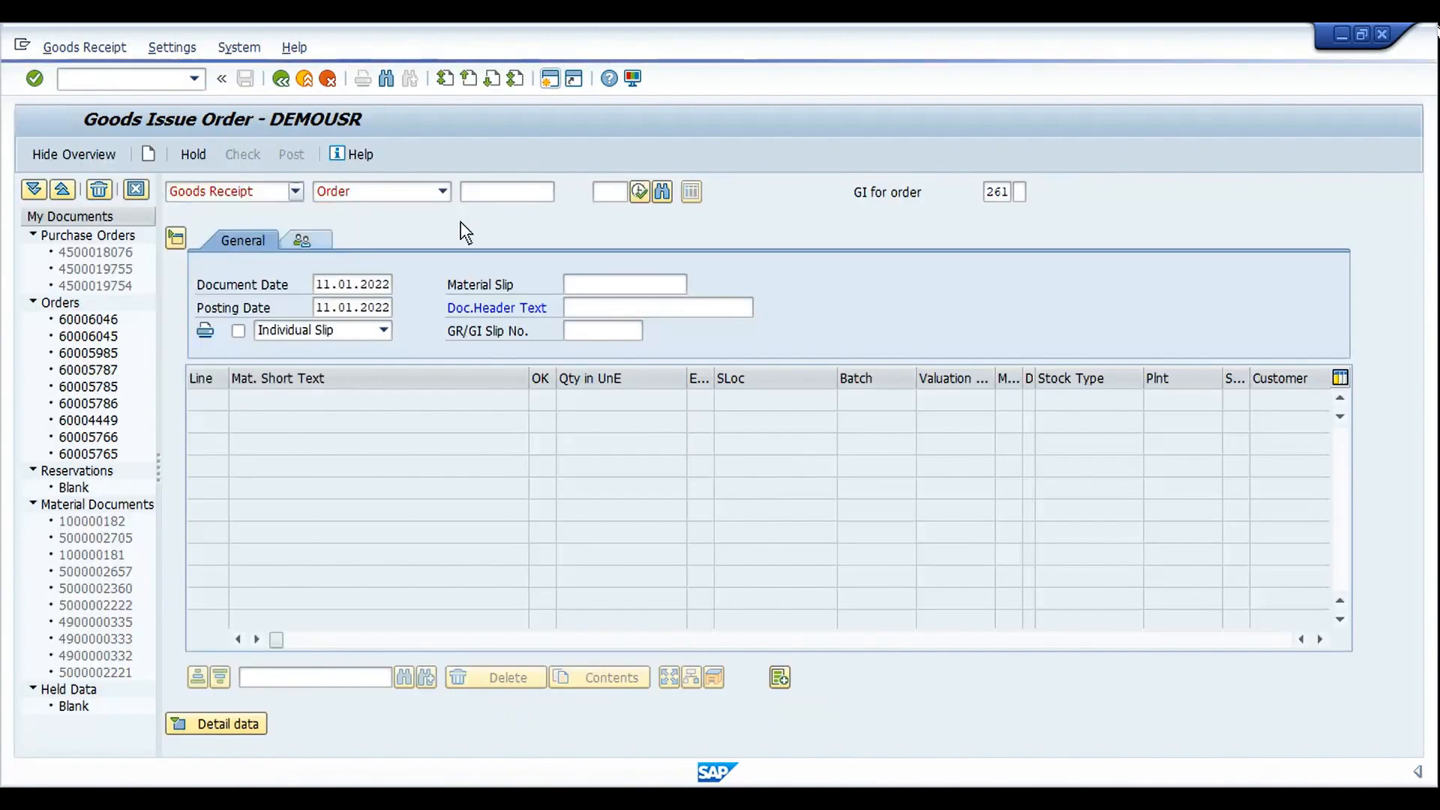
click(462, 193)
text(60006046)
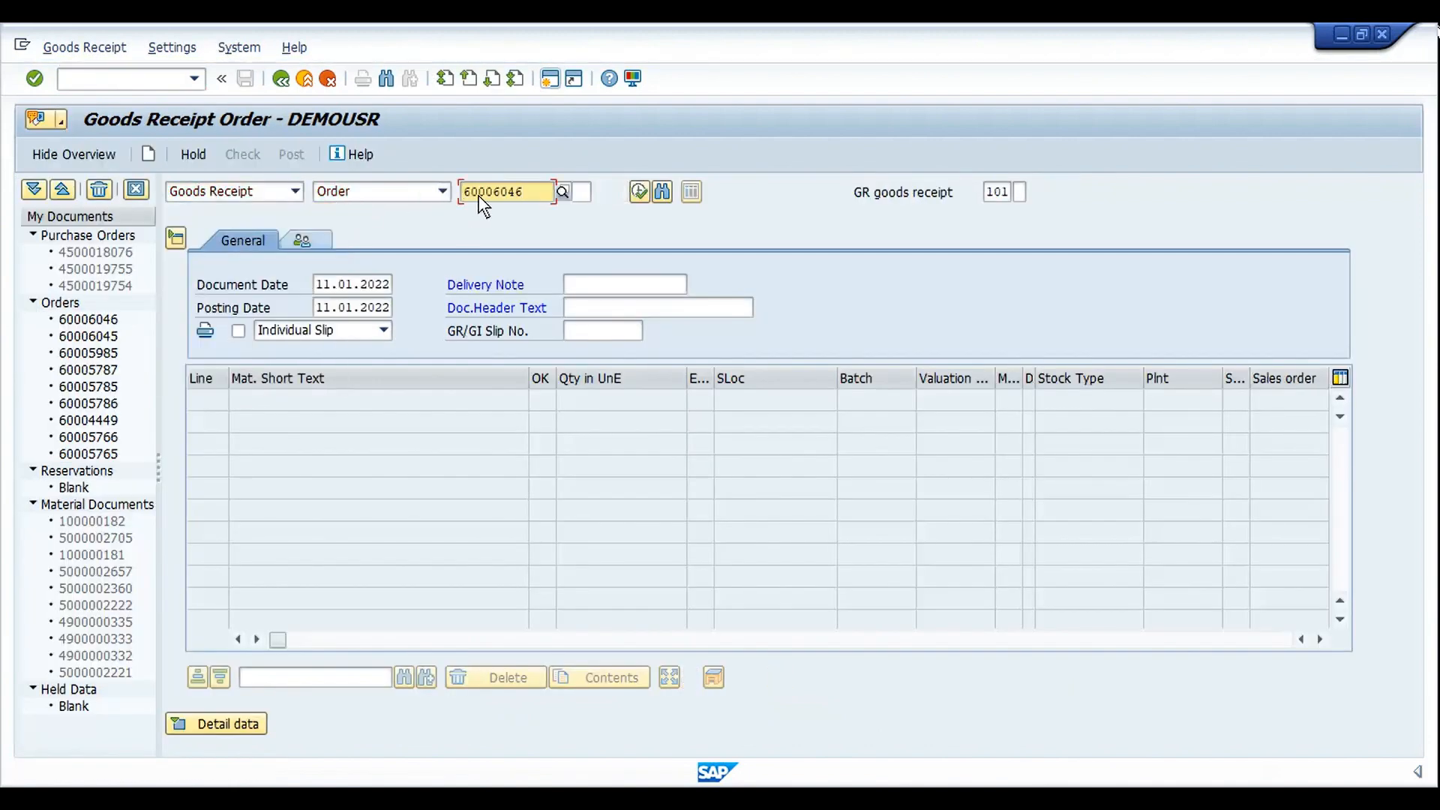
key(Return)
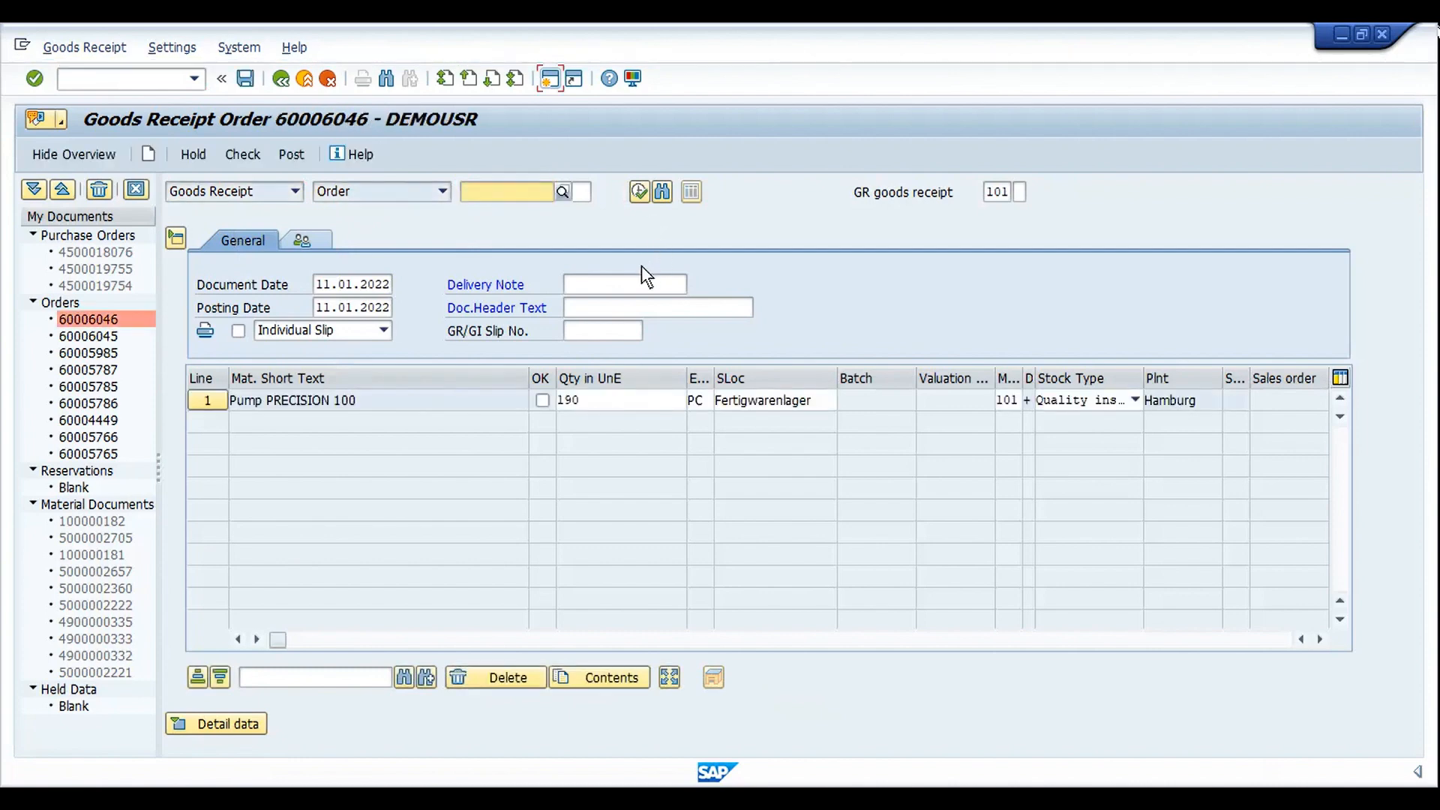
Enter TEST as the delivery note and document header text, and mark the Pump PRECISION 100 item as OK
click(598, 413)
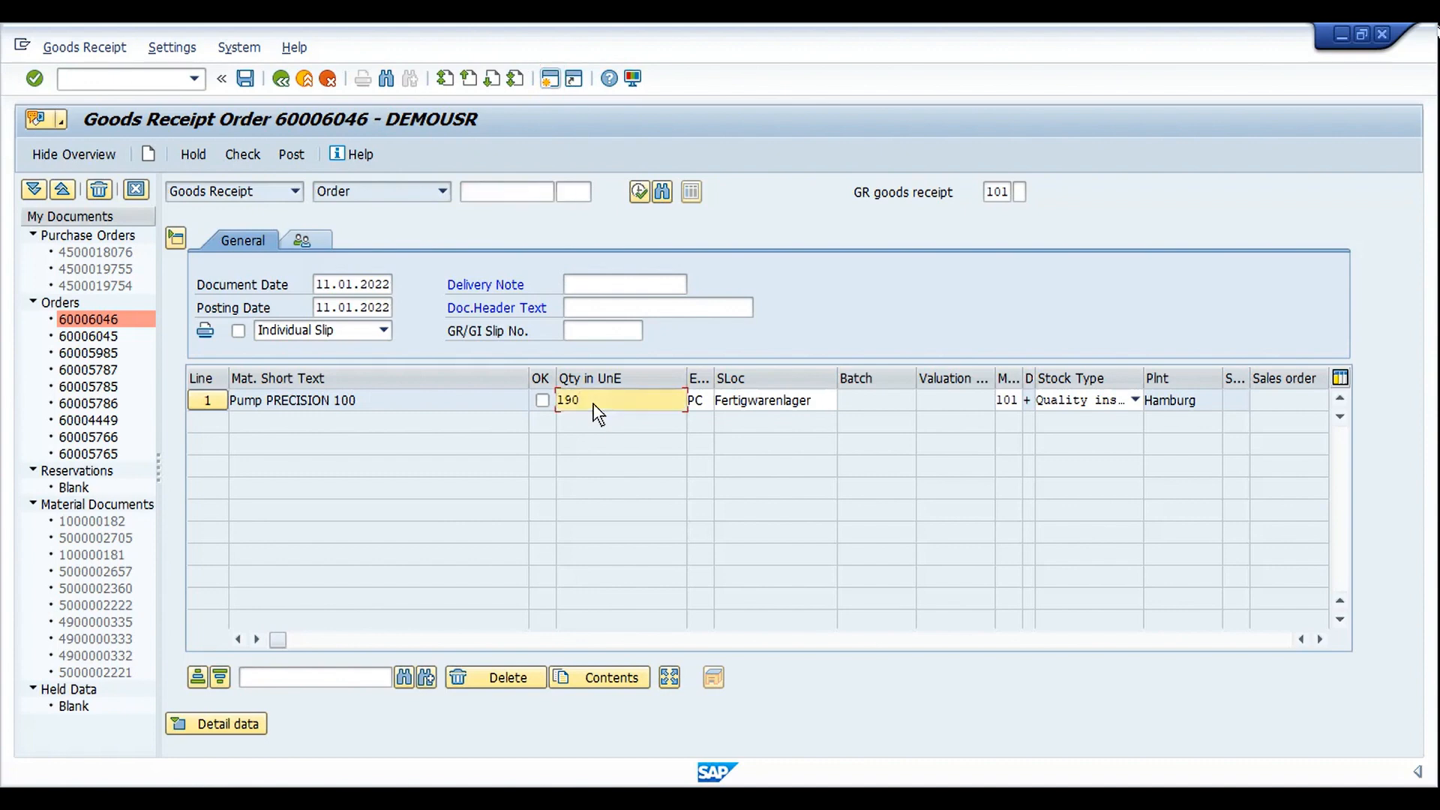
click(596, 282)
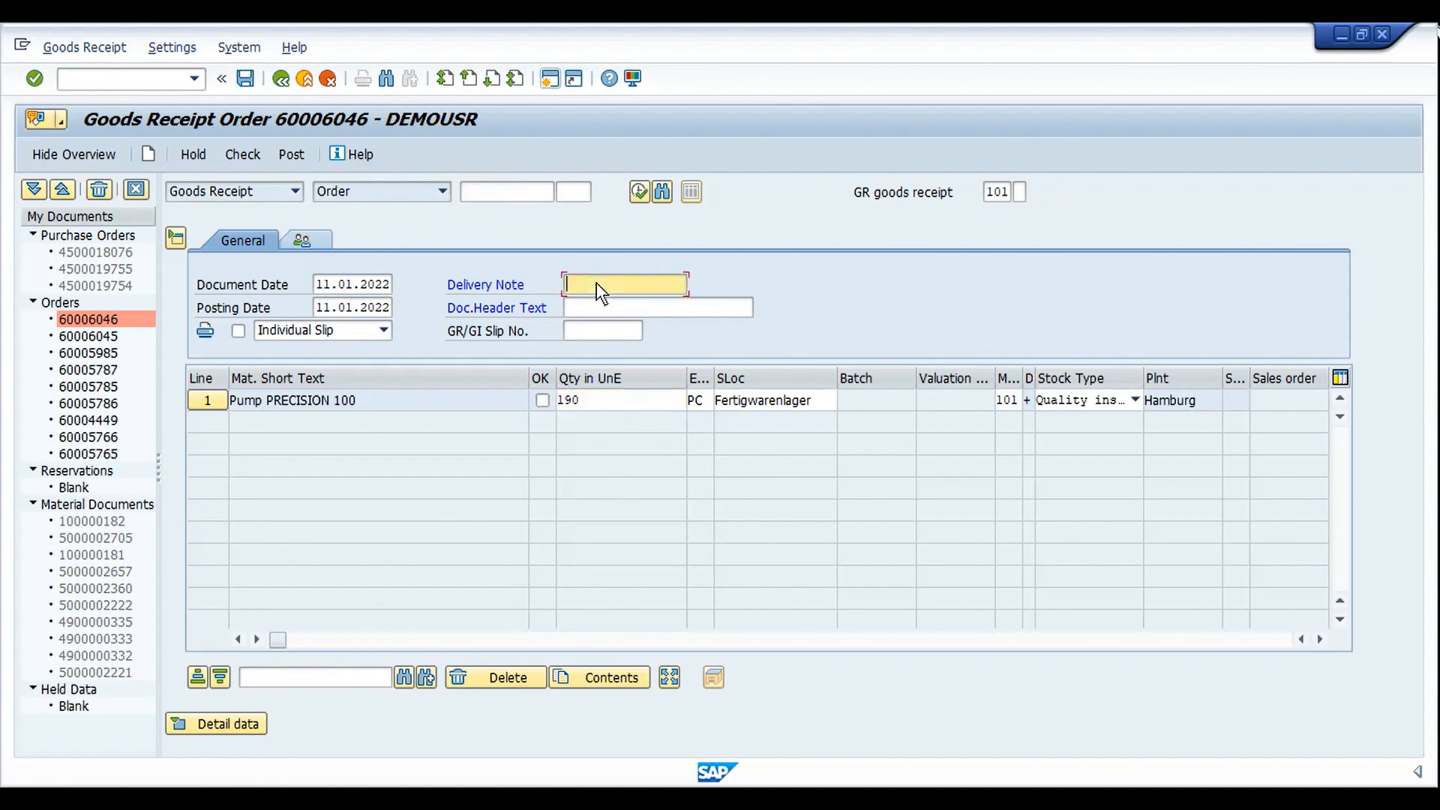
text(TEST)
key(Tab)
text(TEST)
key(Return)
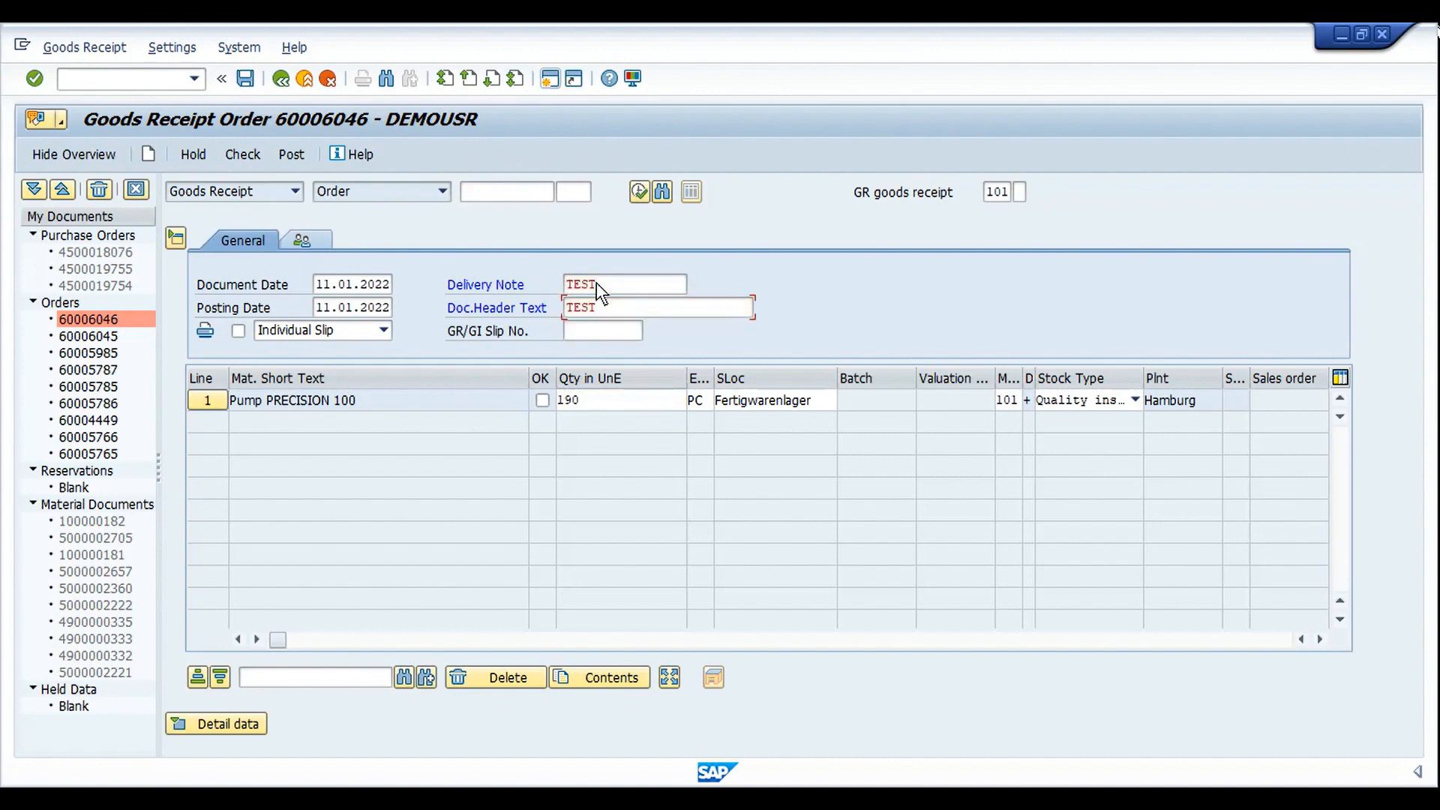
click(541, 401)
Check the goods receipt, enter TEST as the item's recipient and recheck the document
click(240, 155)
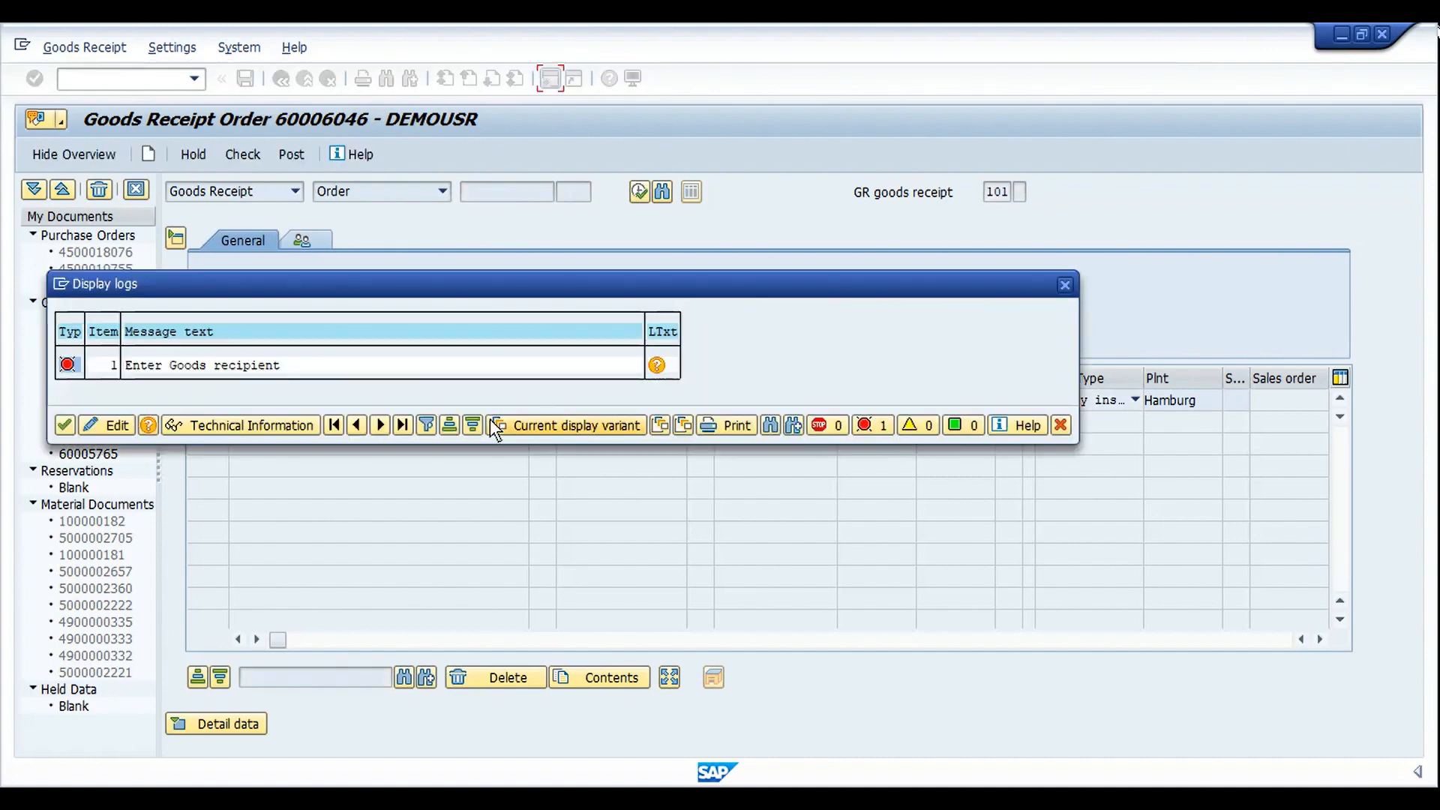
click(117, 426)
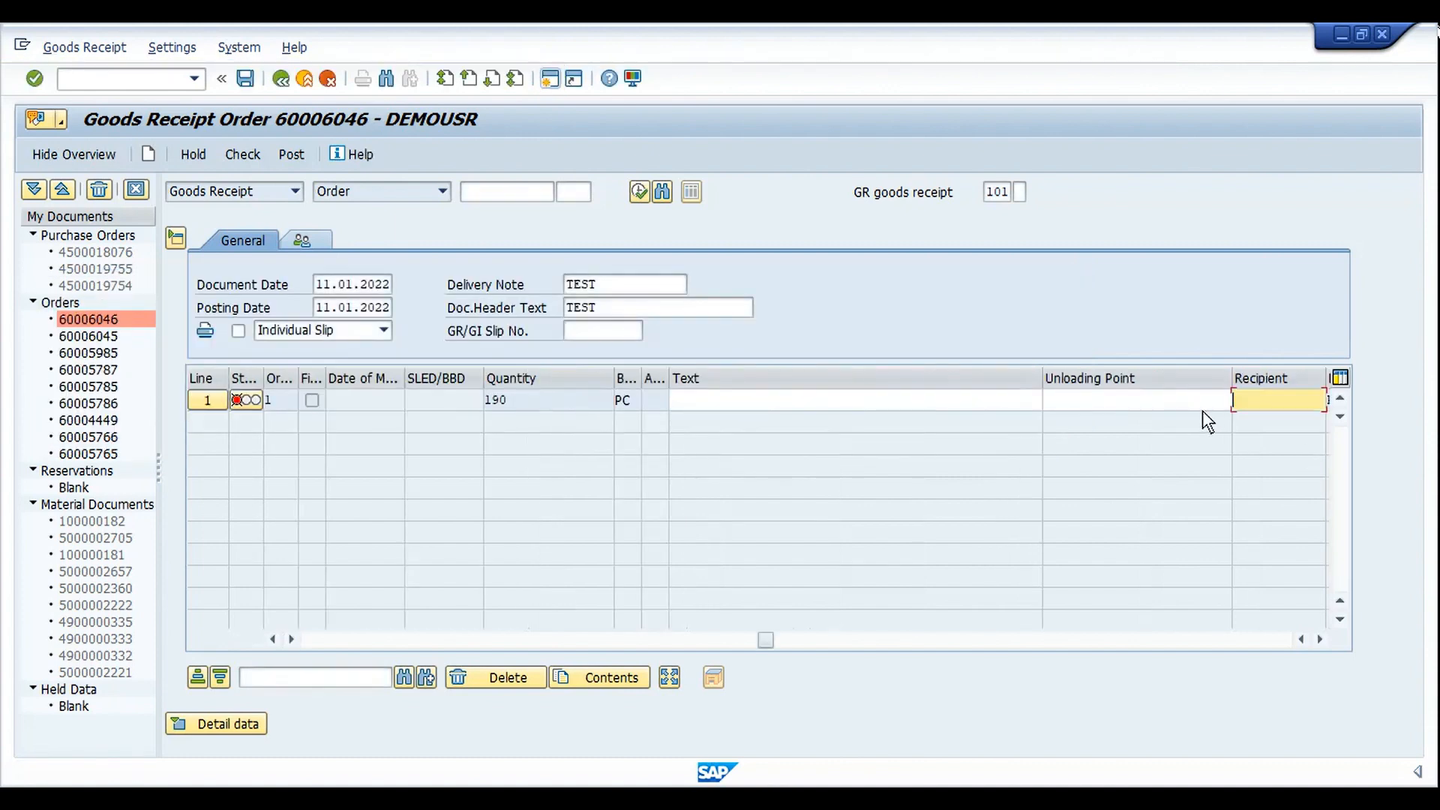
text(TEST)
key(Return)
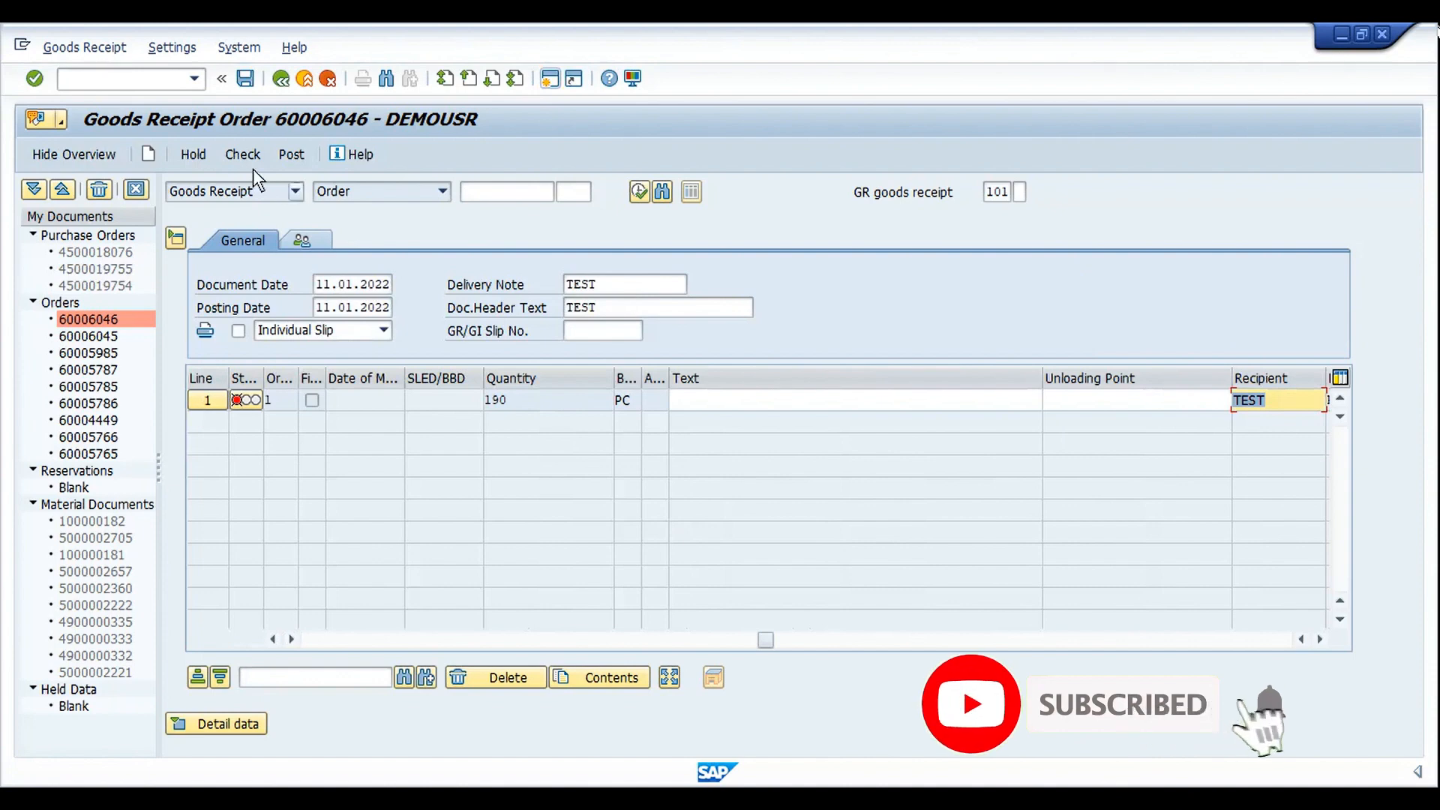
click(243, 154)
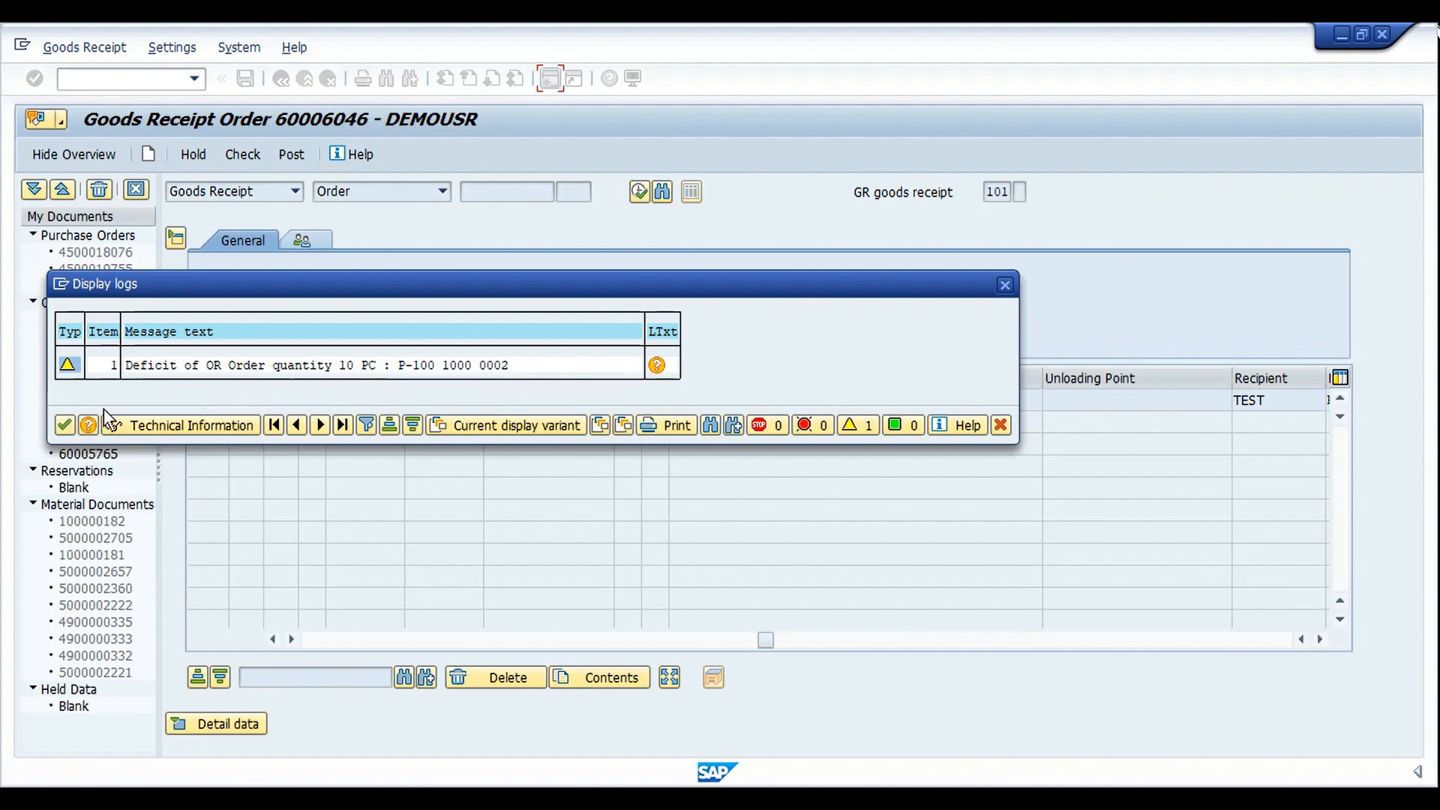
click(61, 425)
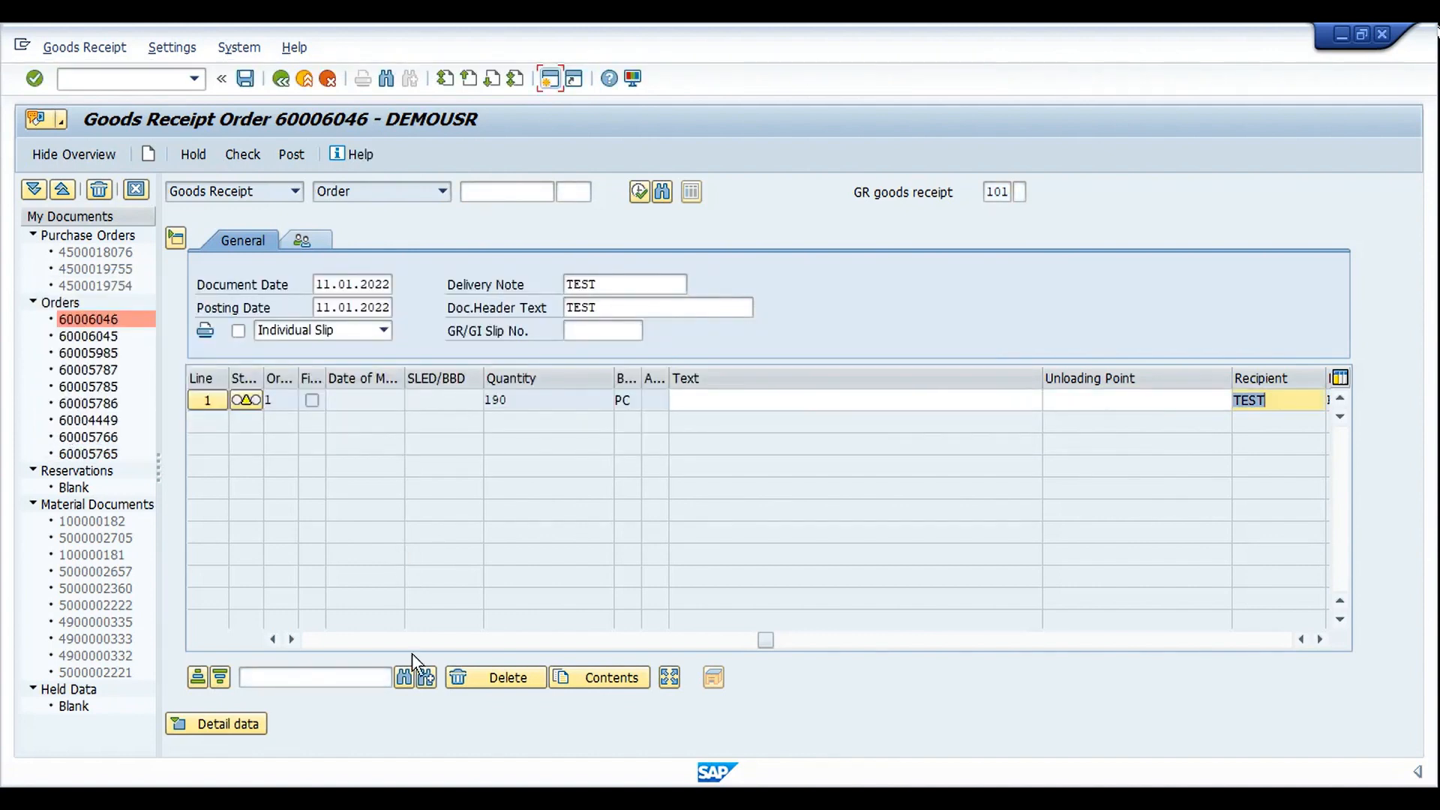
Widen the item's Stock Type column and post the goods receipt
click(328, 640)
click(327, 640)
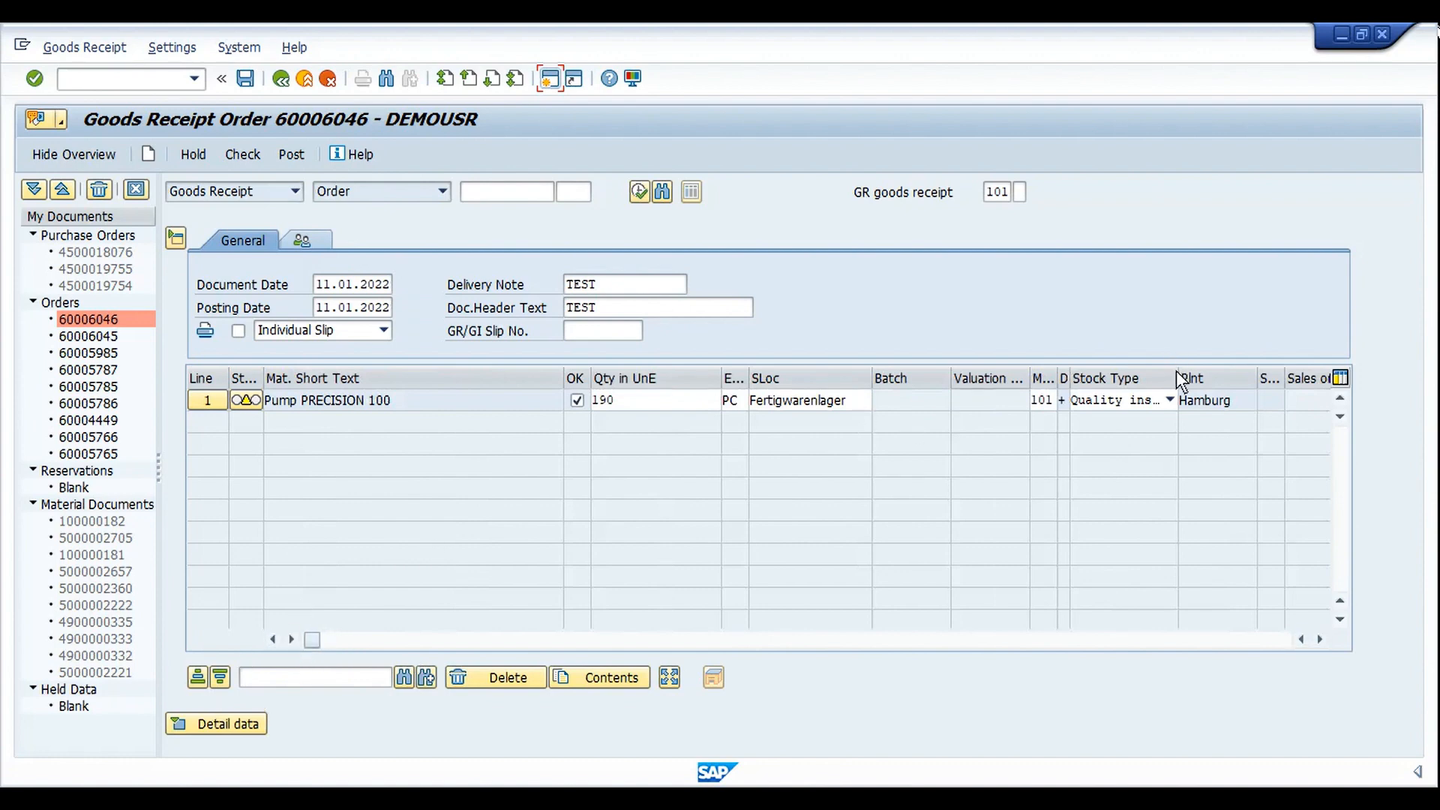
drag(1178, 379, 1211, 376)
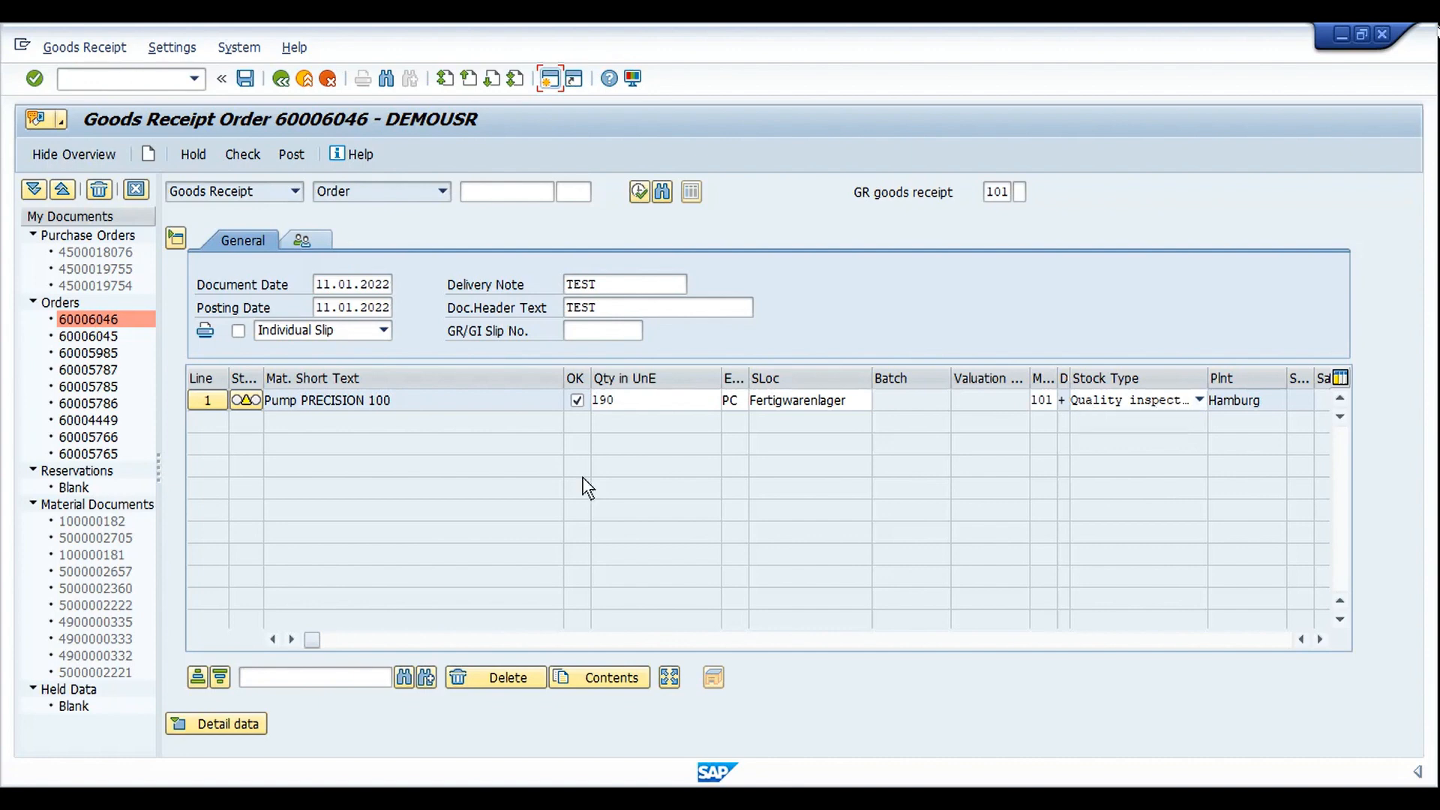
click(292, 155)
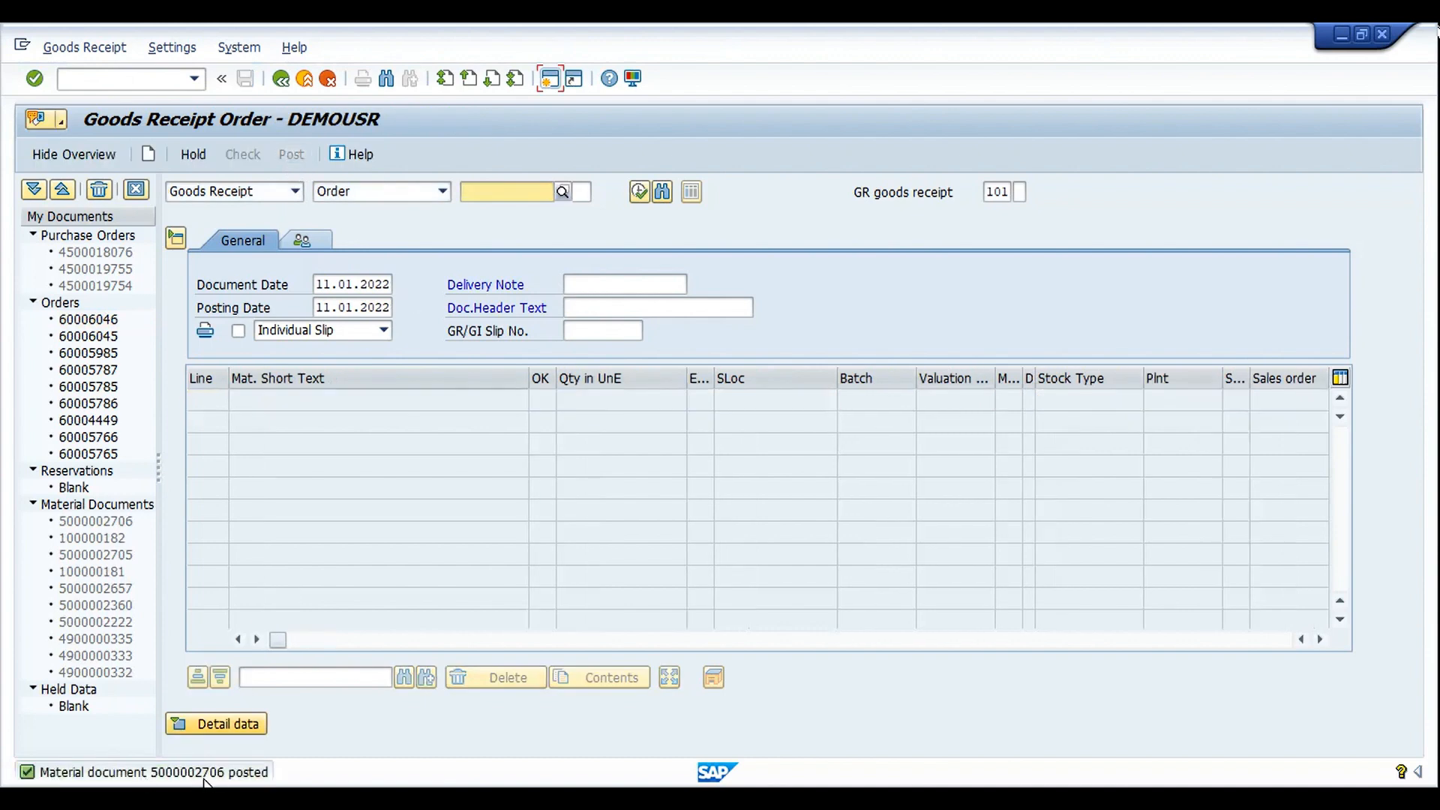
Switch to P-100's stock/requirements list session, refresh the list and select the QM lot's MRP element data
key(alt+Tab)
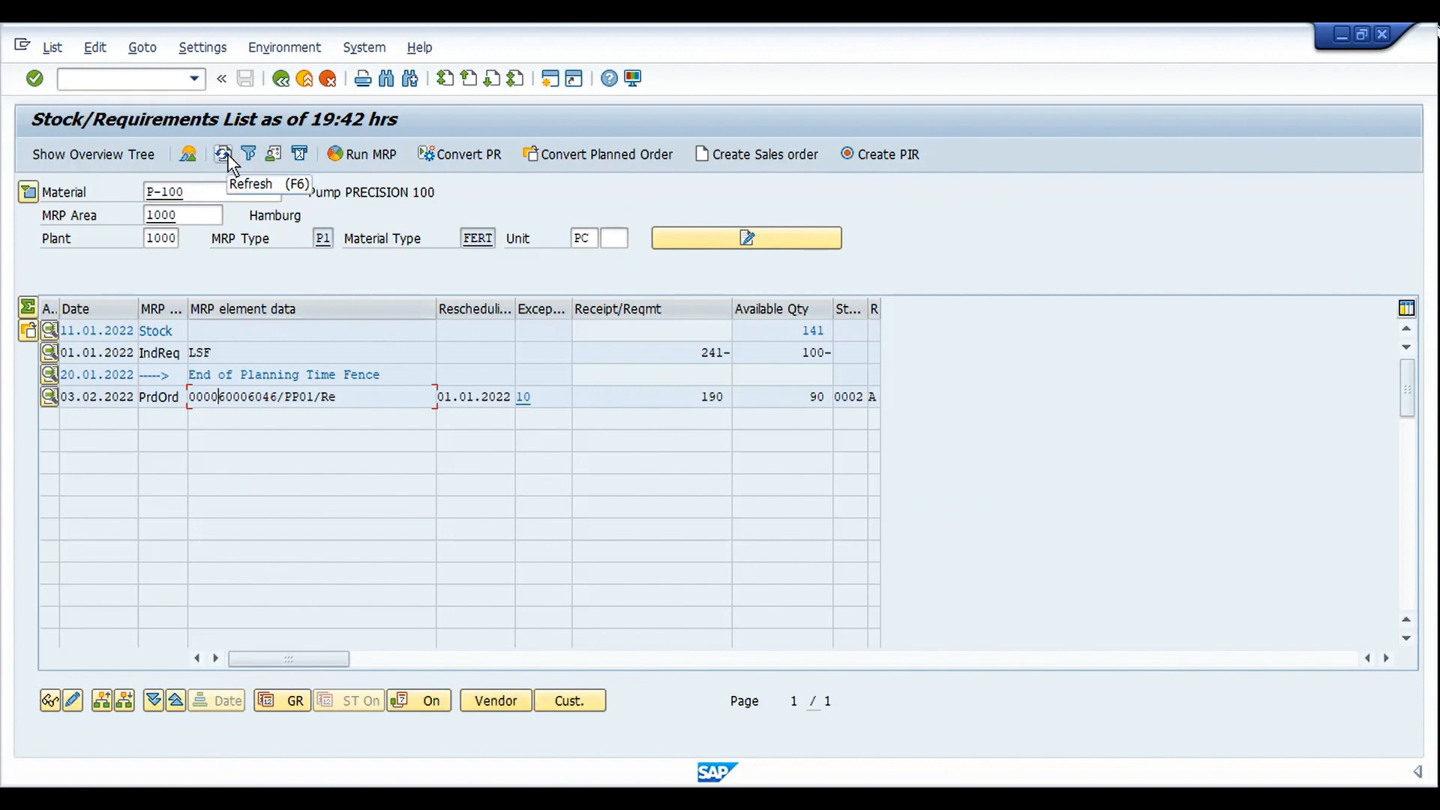
click(223, 155)
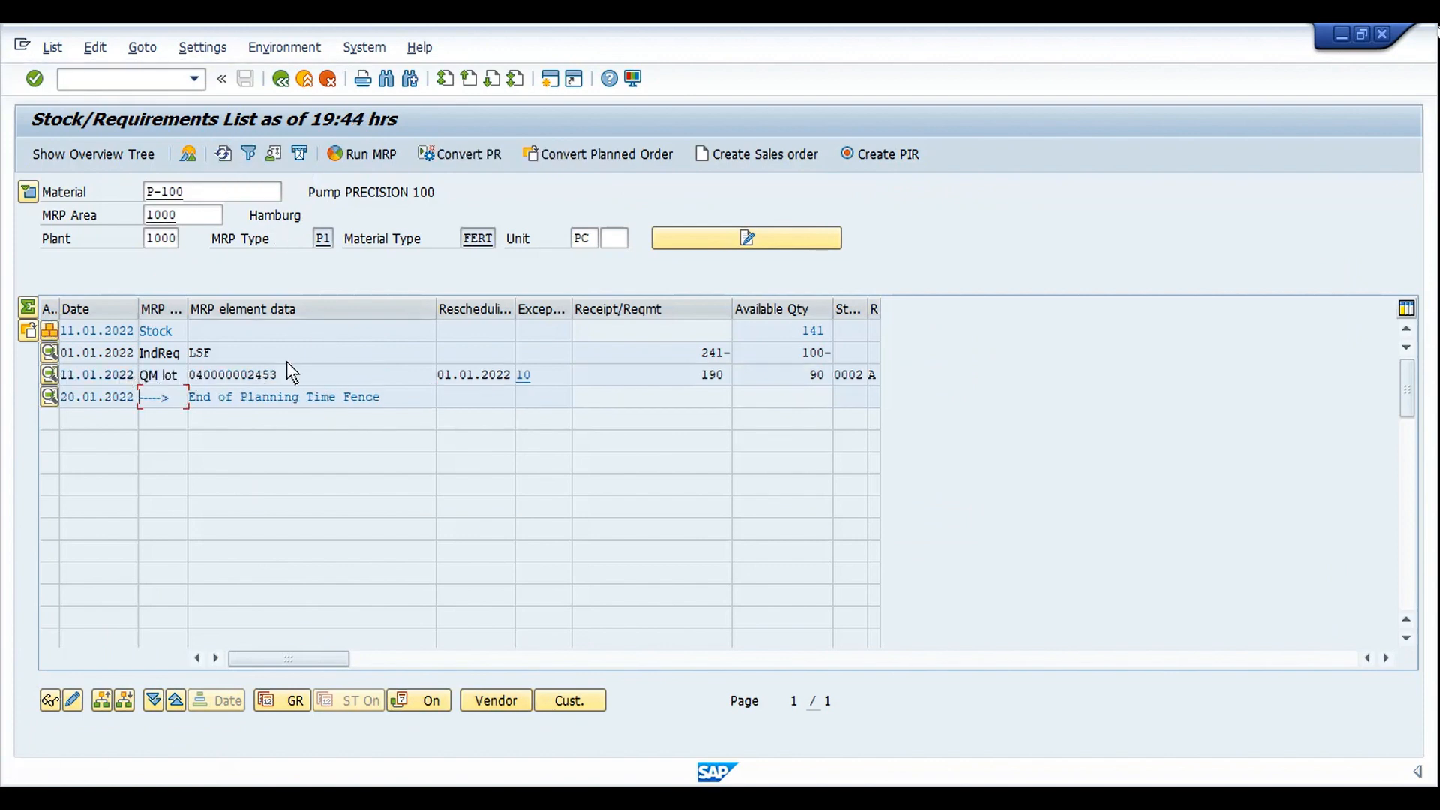
click(312, 371)
Examine P-100's stock statistics and the Qual. inspection column in its stock overview, and return to the stock/requirements list
click(53, 331)
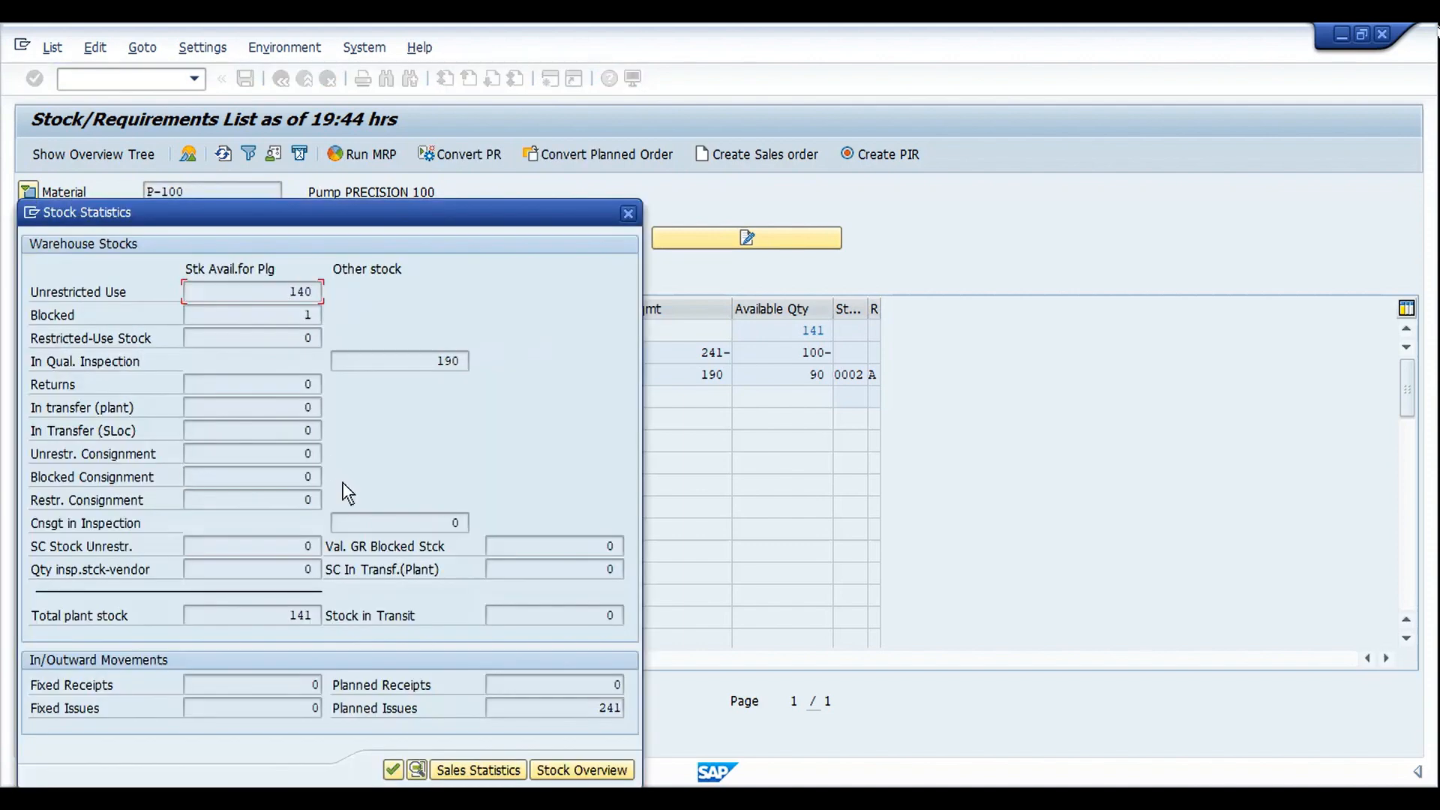
click(563, 773)
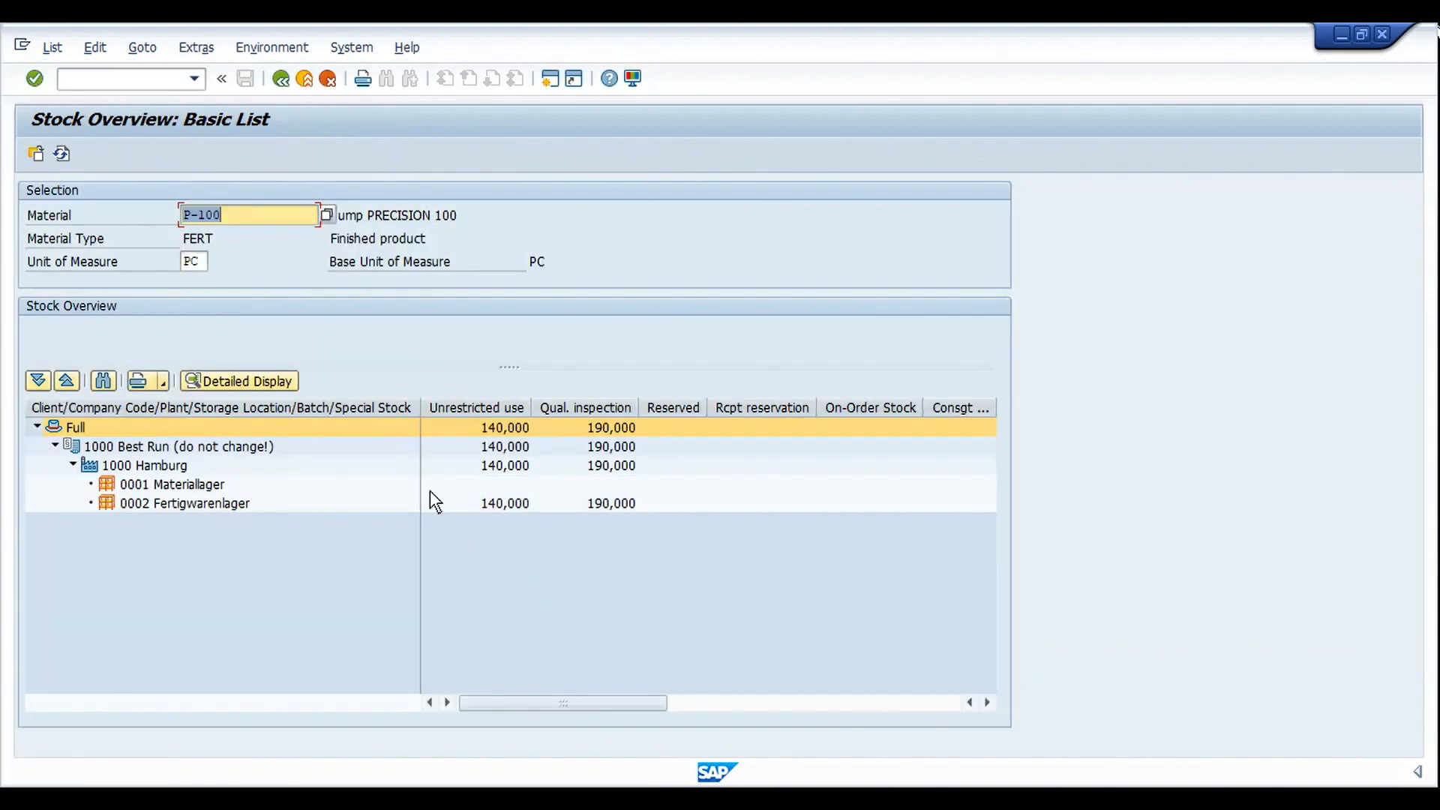
click(201, 498)
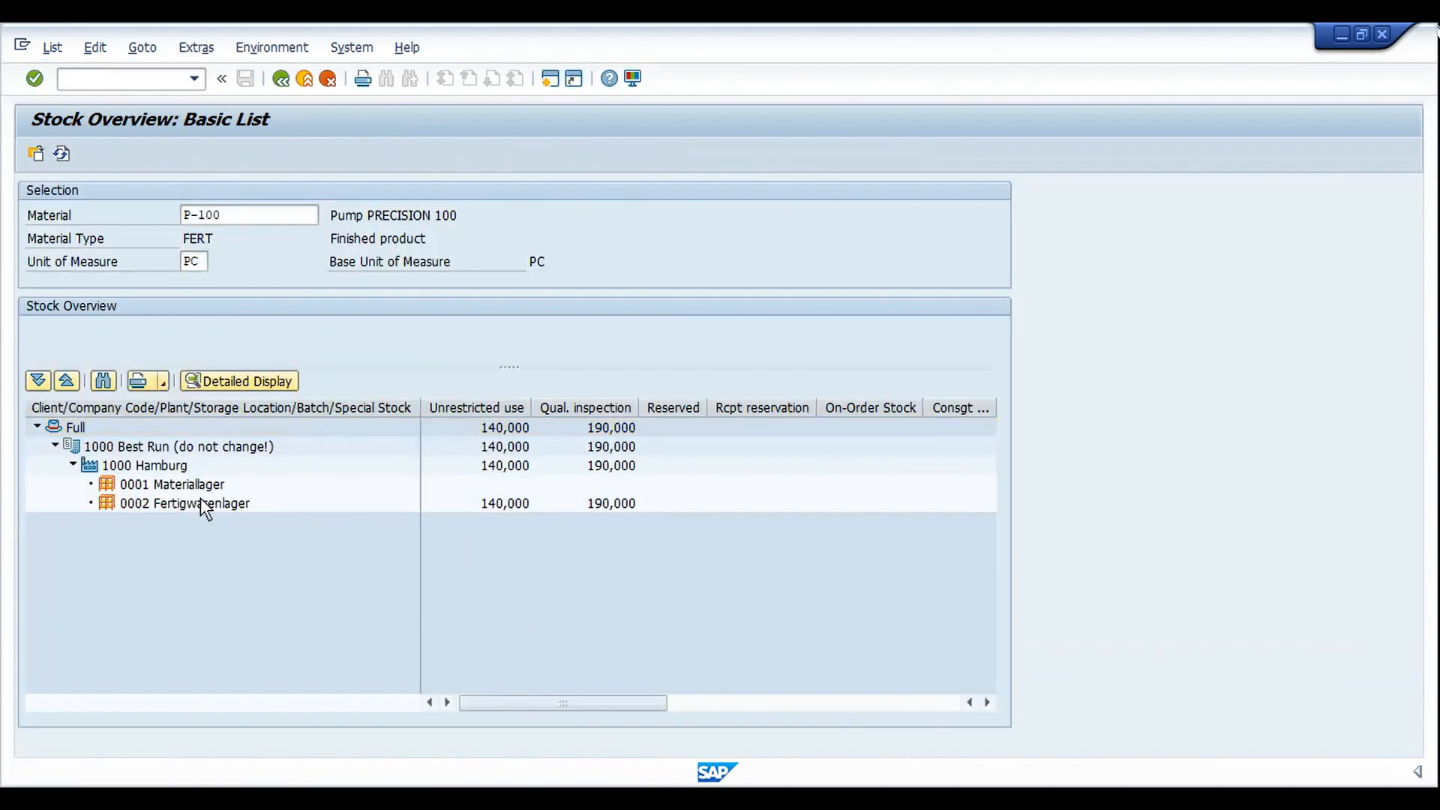
click(610, 504)
click(623, 408)
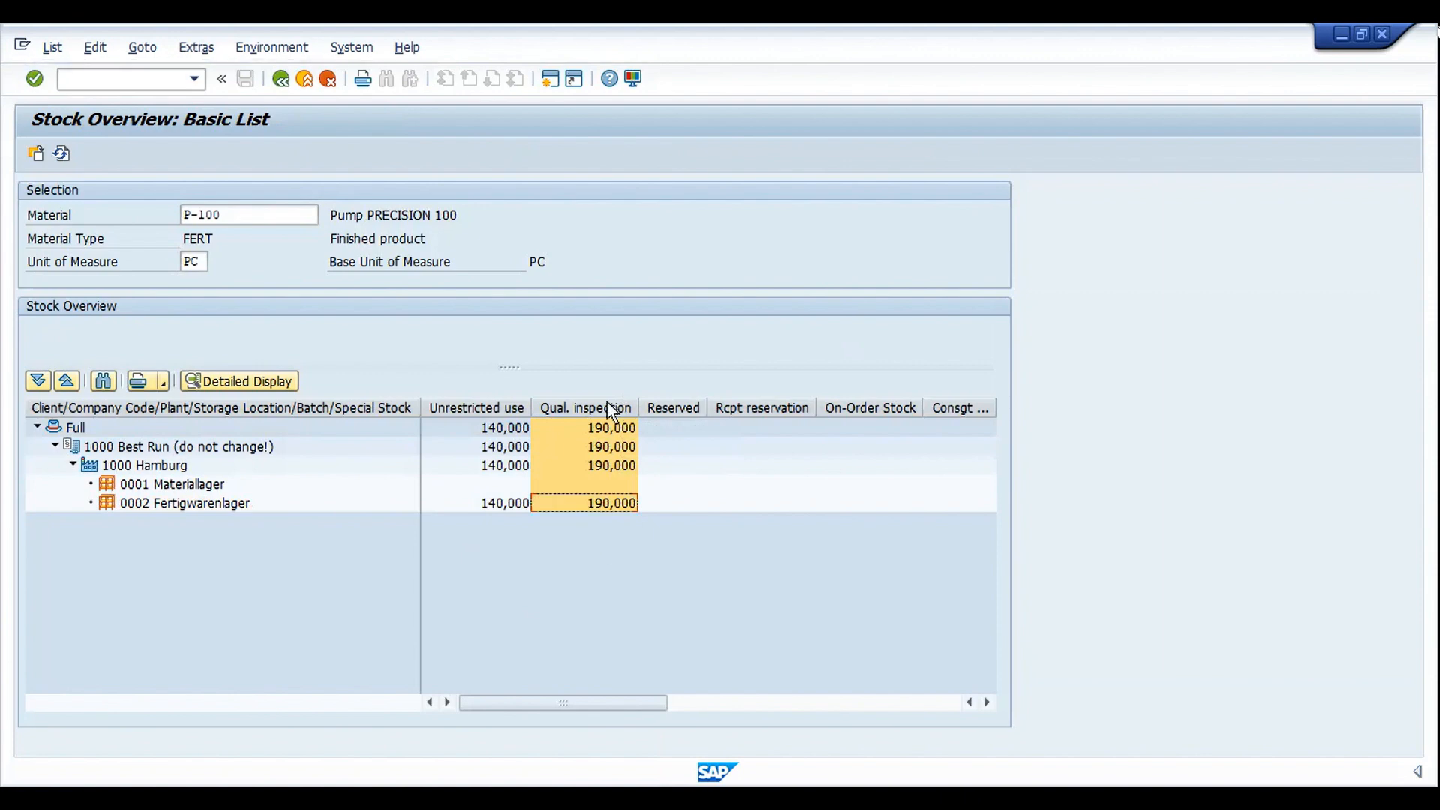
click(280, 78)
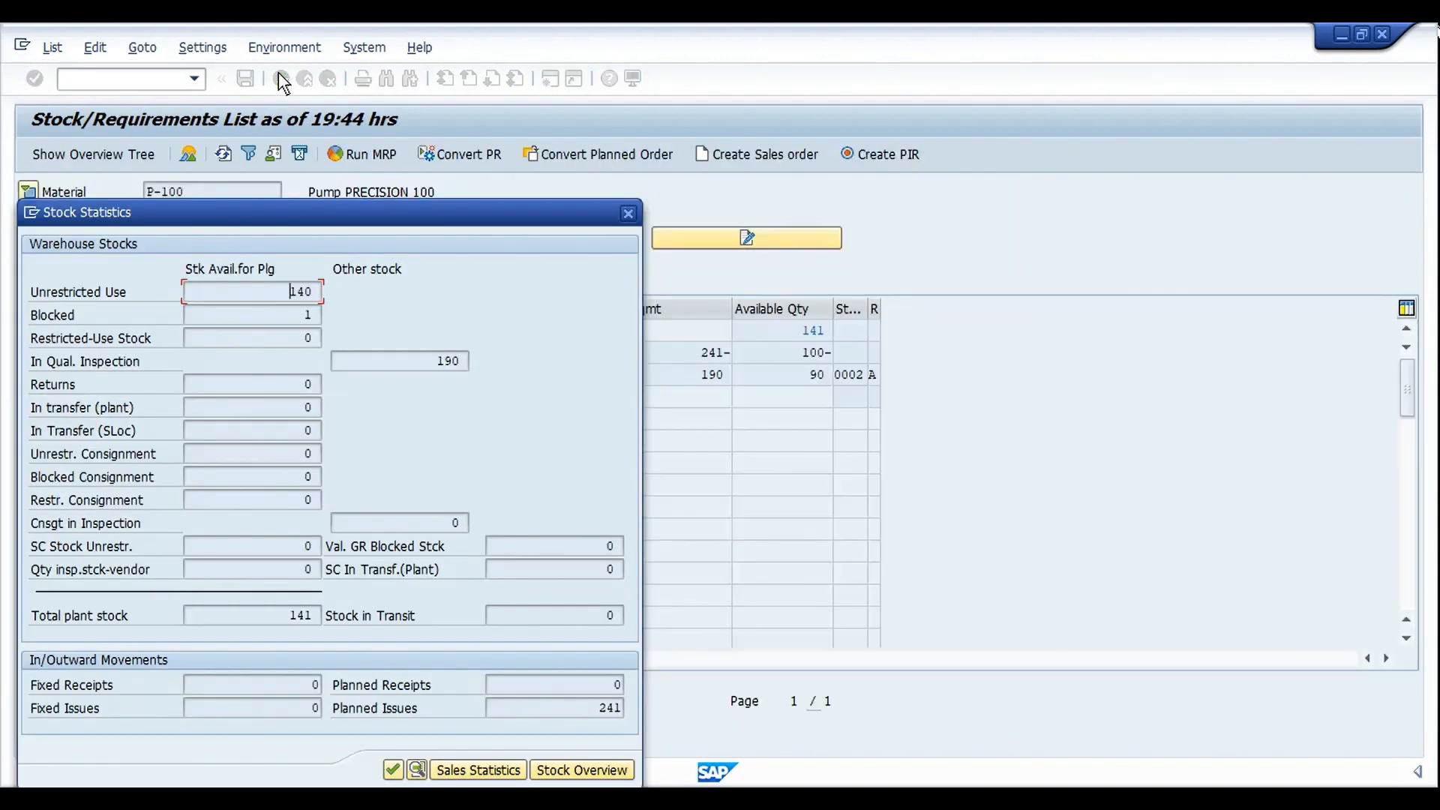
key(Escape)
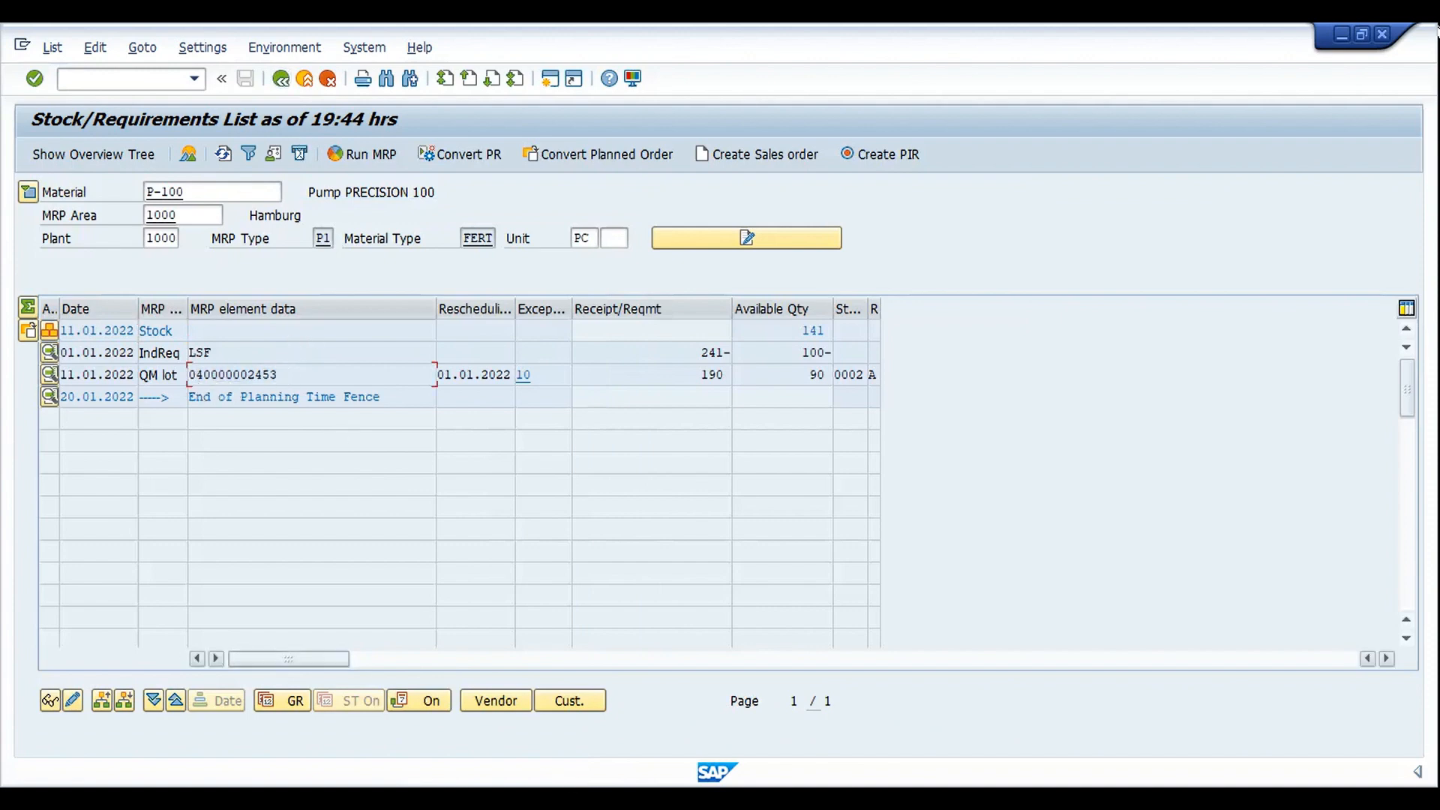
Switch to the goods receipt session, open transaction QE01 there and load the pump's inspection lot for results recording
mouse_move(543, 798)
click(552, 718)
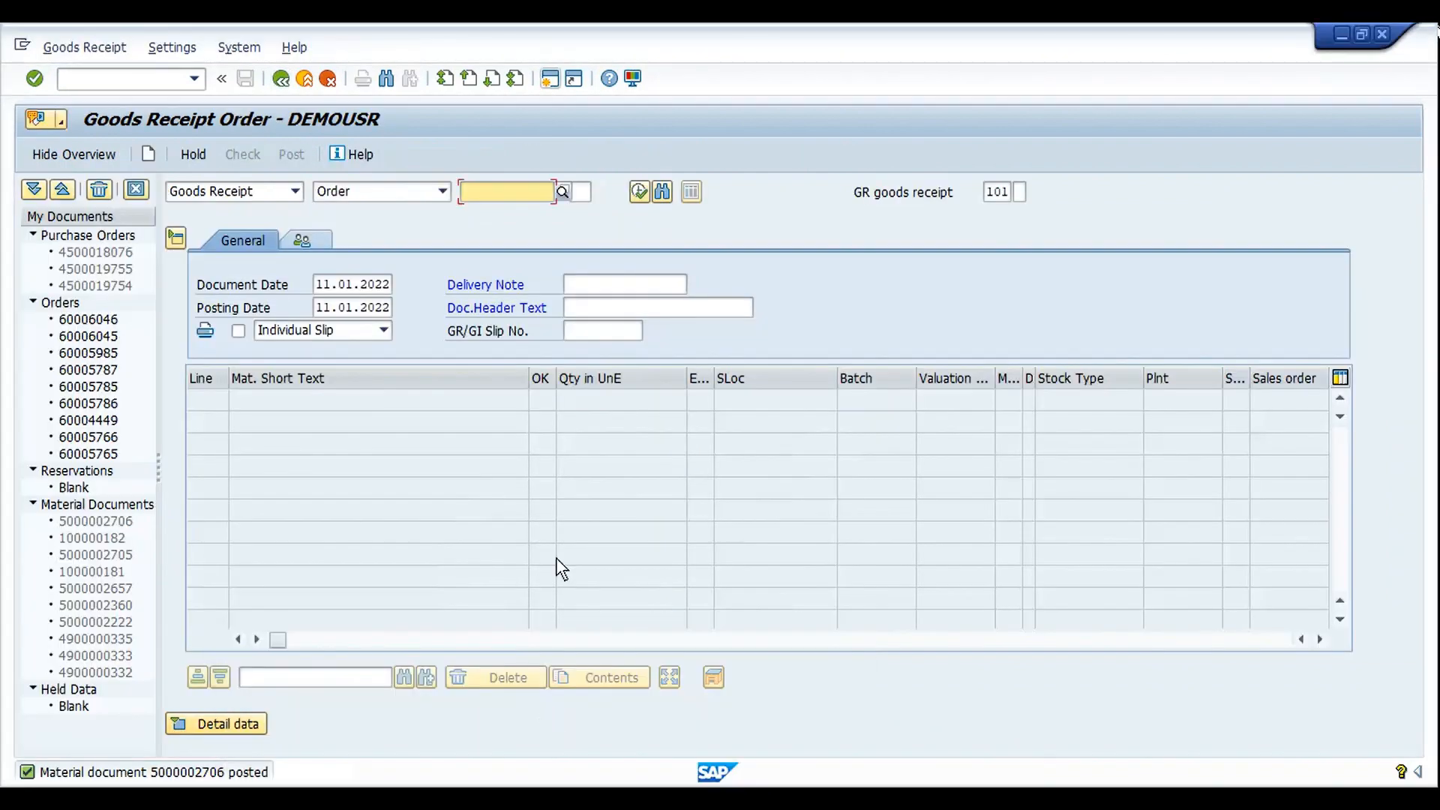
key(ctrl+slash)
text(/n)
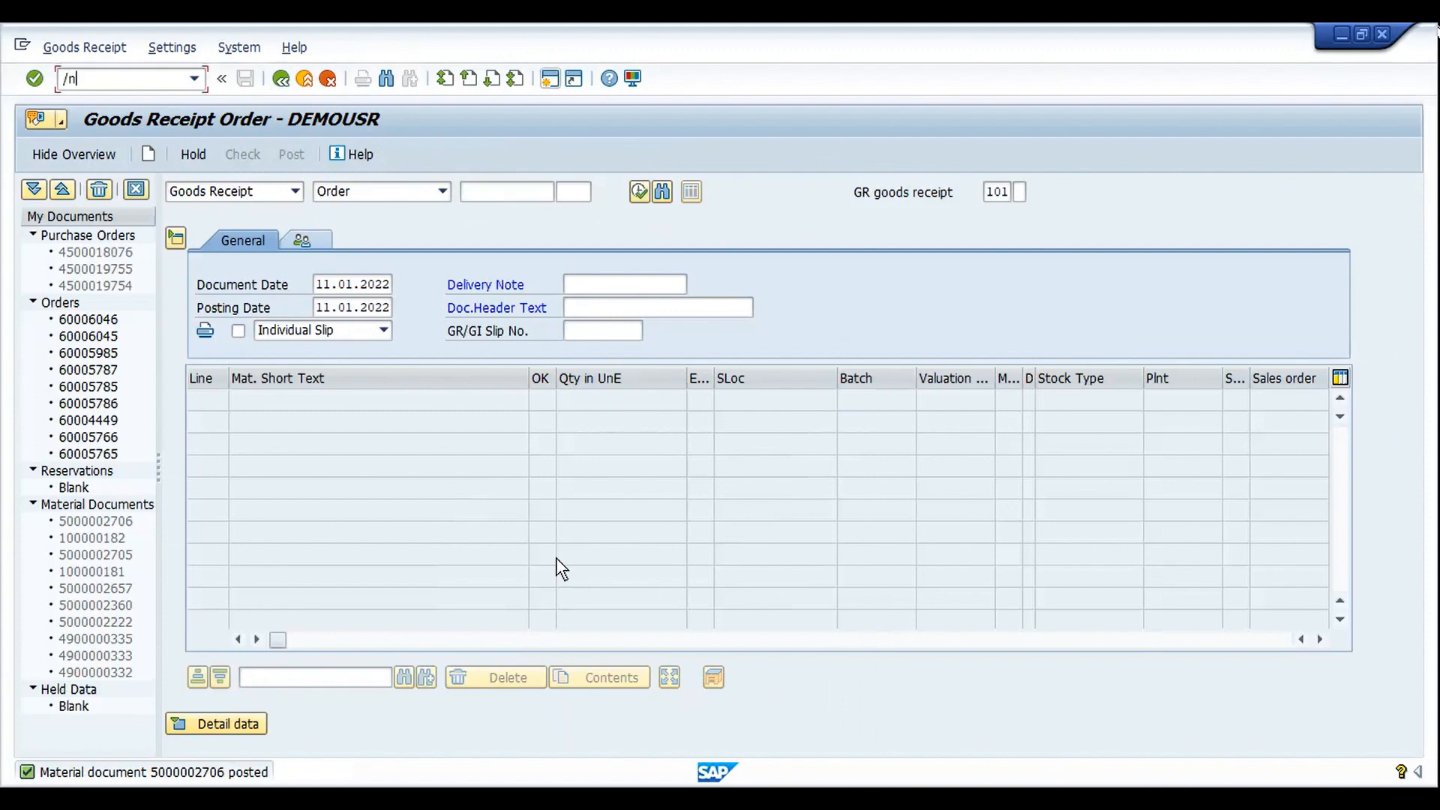
text(qe01)
key(Return)
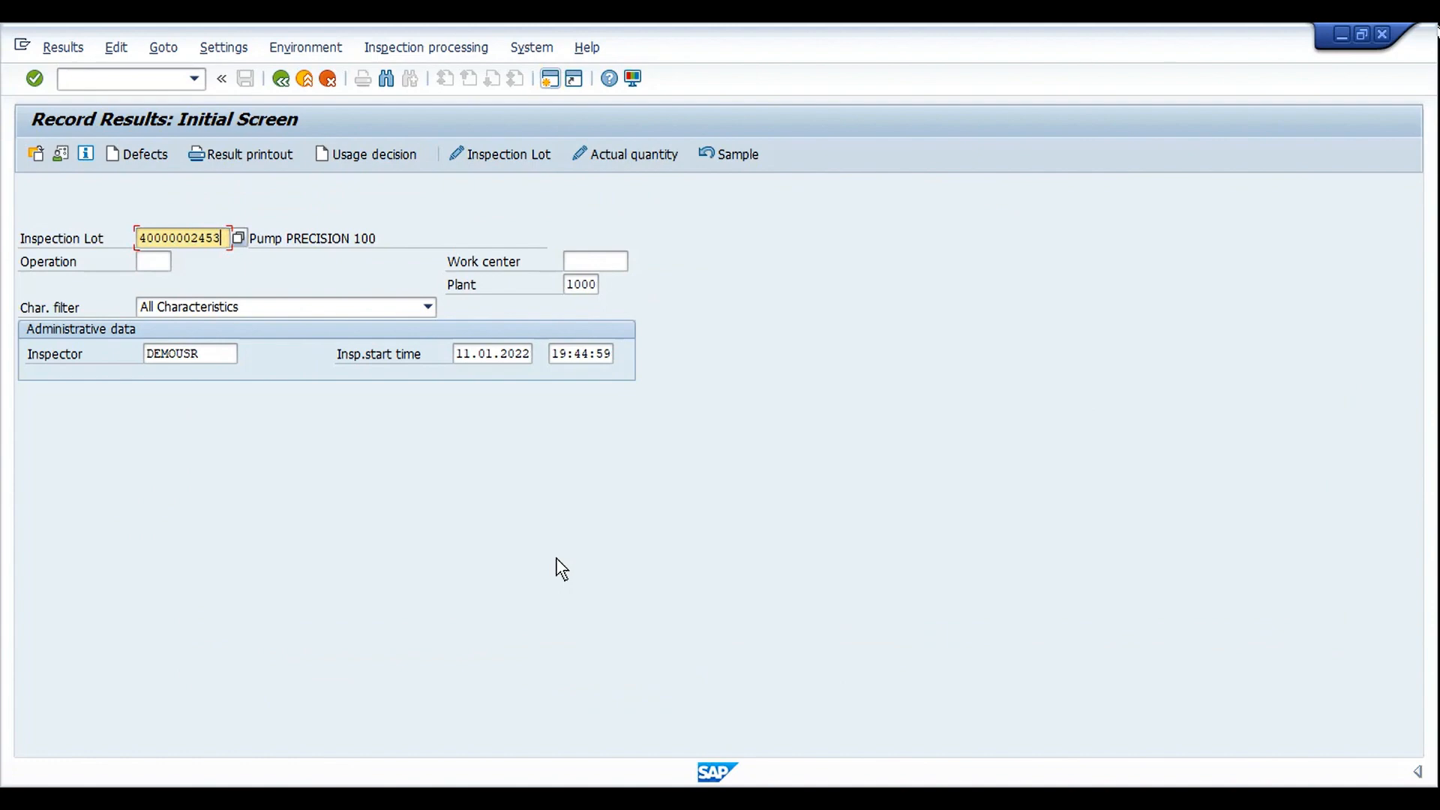
key(Return)
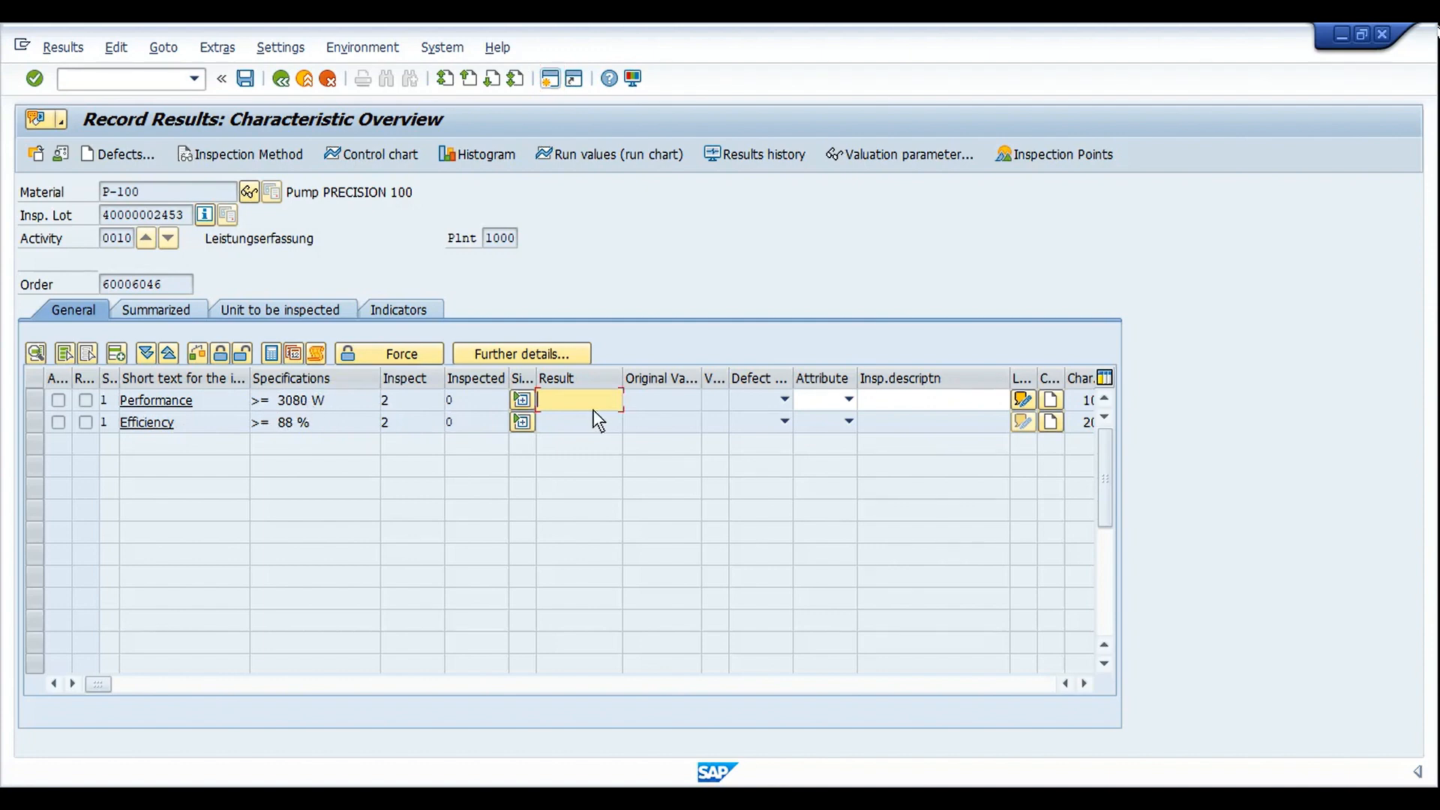
Record 3083 and 3085 as the two results for the Performance characteristic
text(3083)
key(Return)
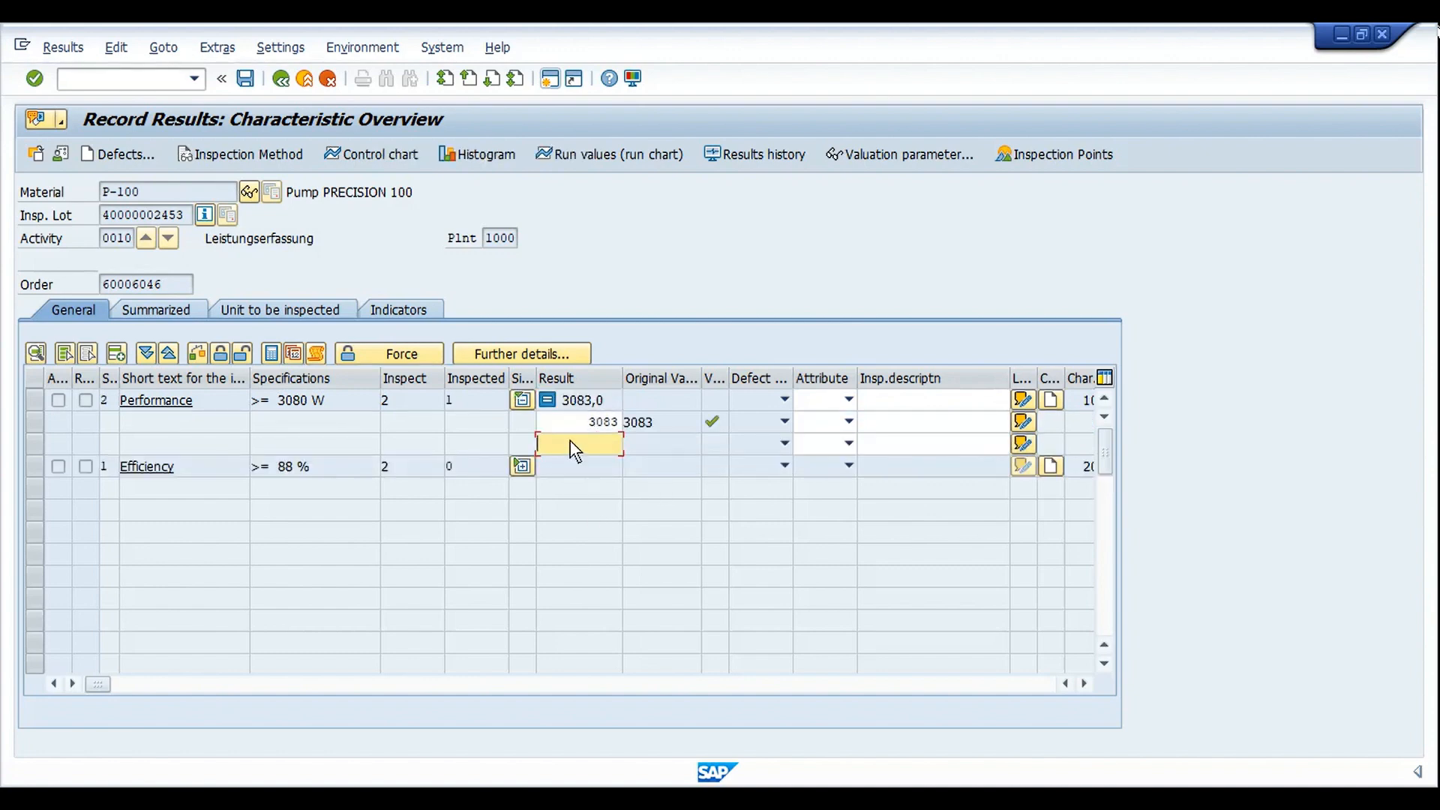
text(30)
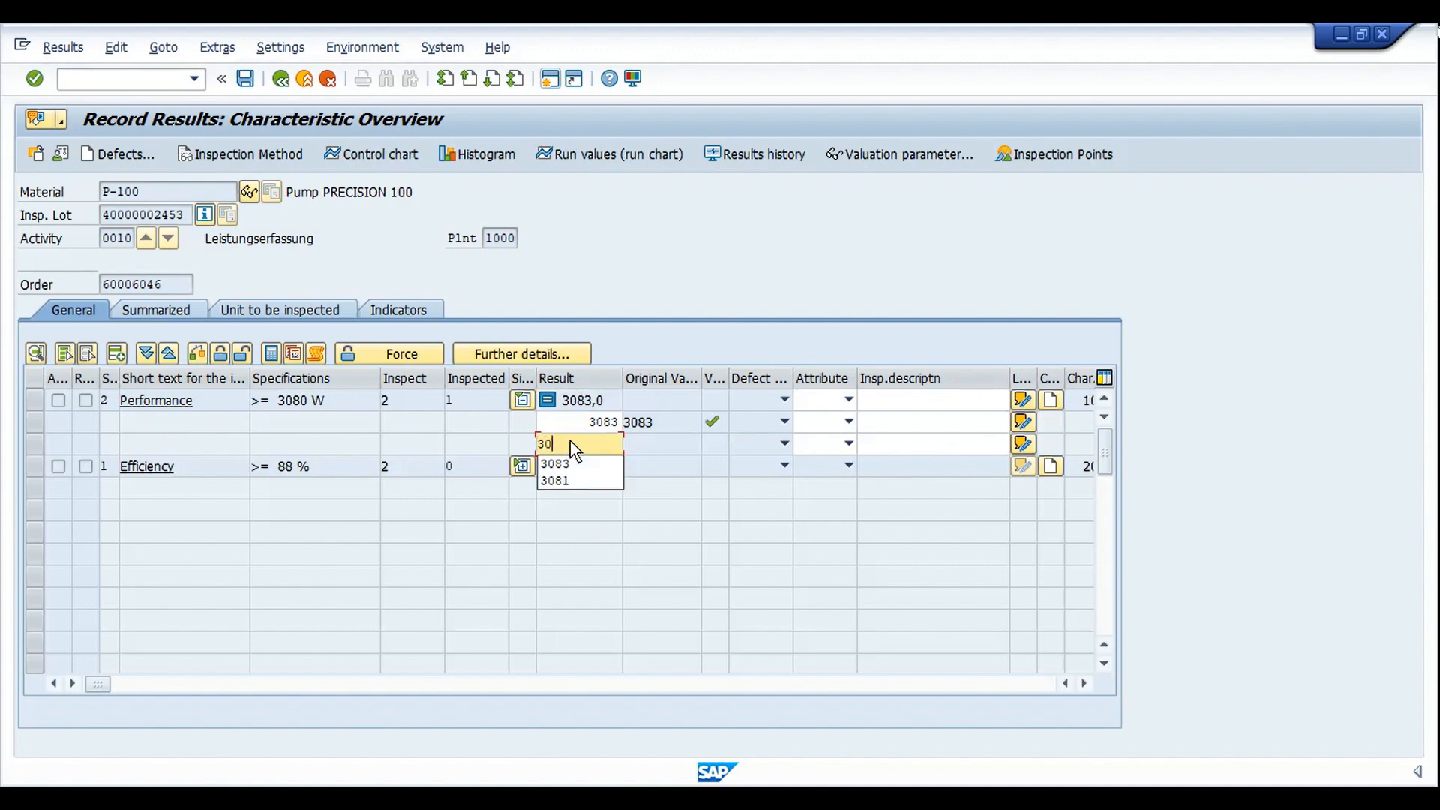
text(85)
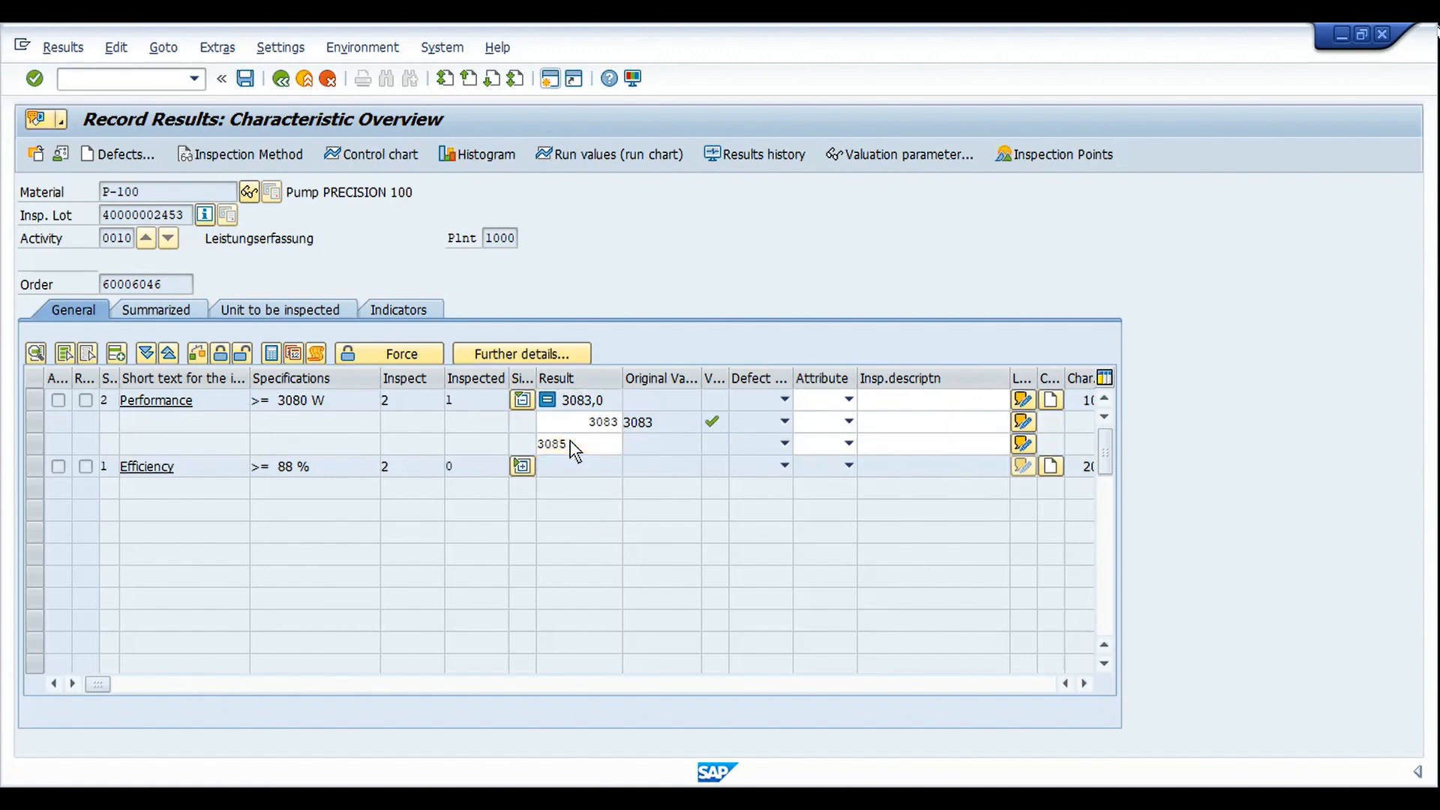
key(Return)
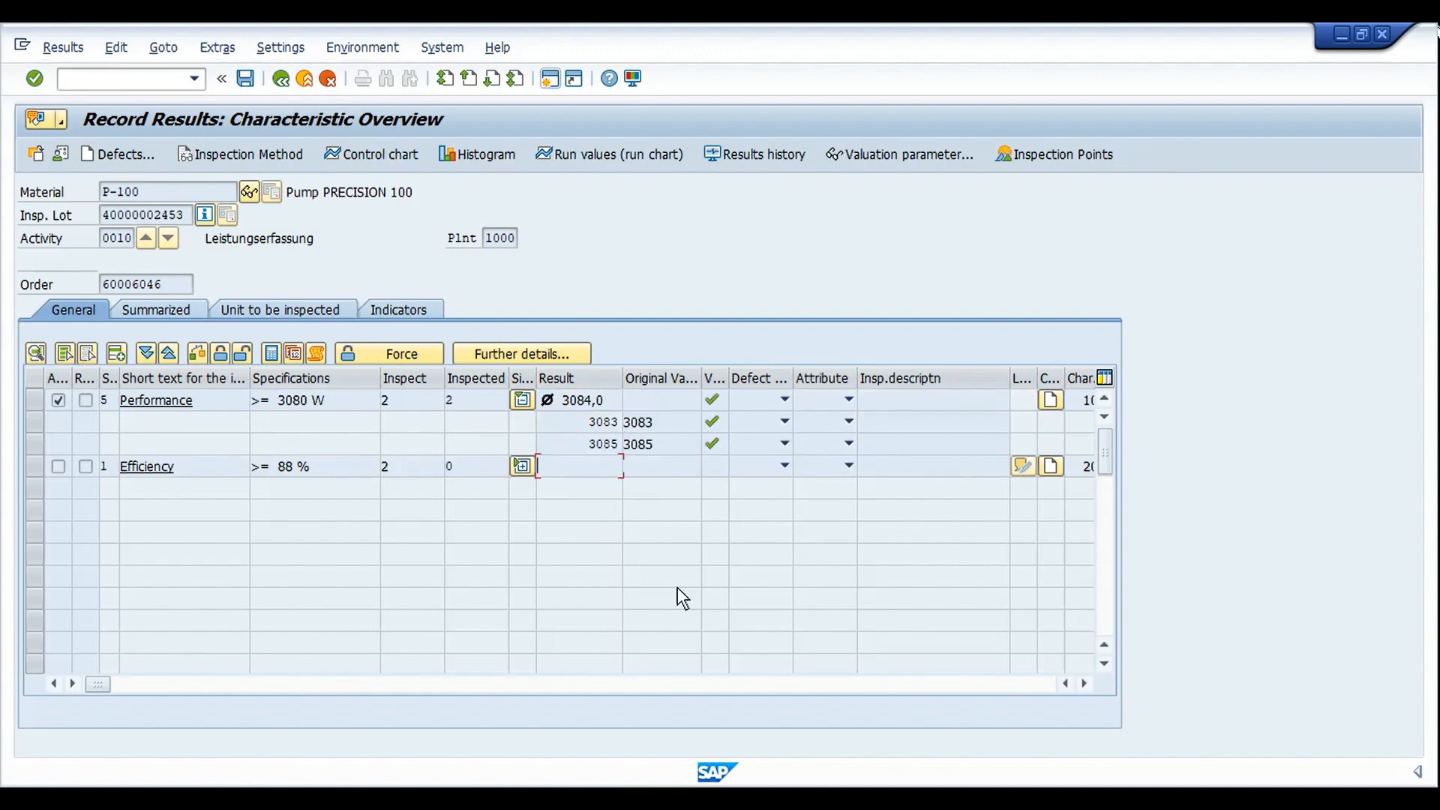
Try to valuate the Performance characteristic and dismiss the error list
click(587, 449)
click(403, 398)
click(196, 359)
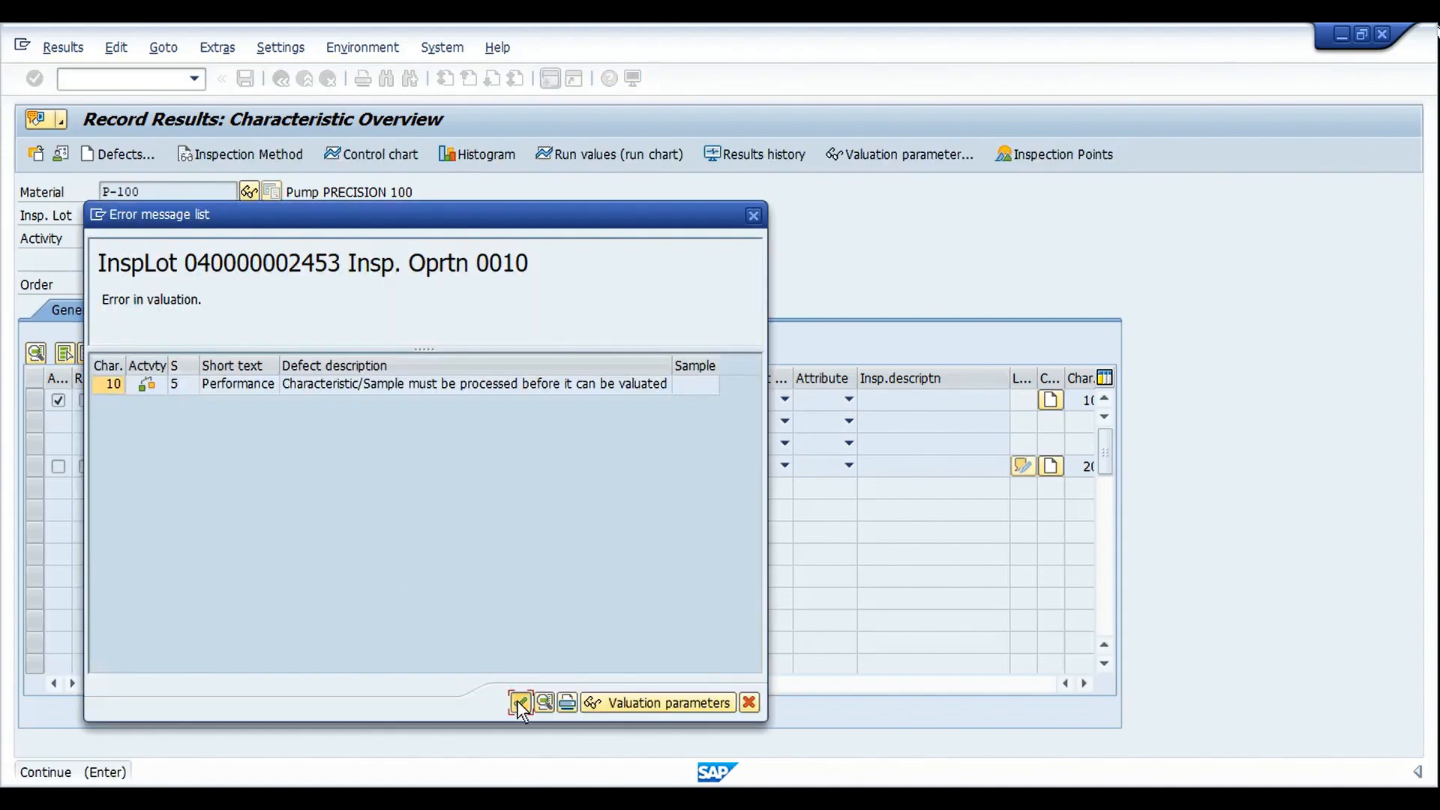
click(519, 702)
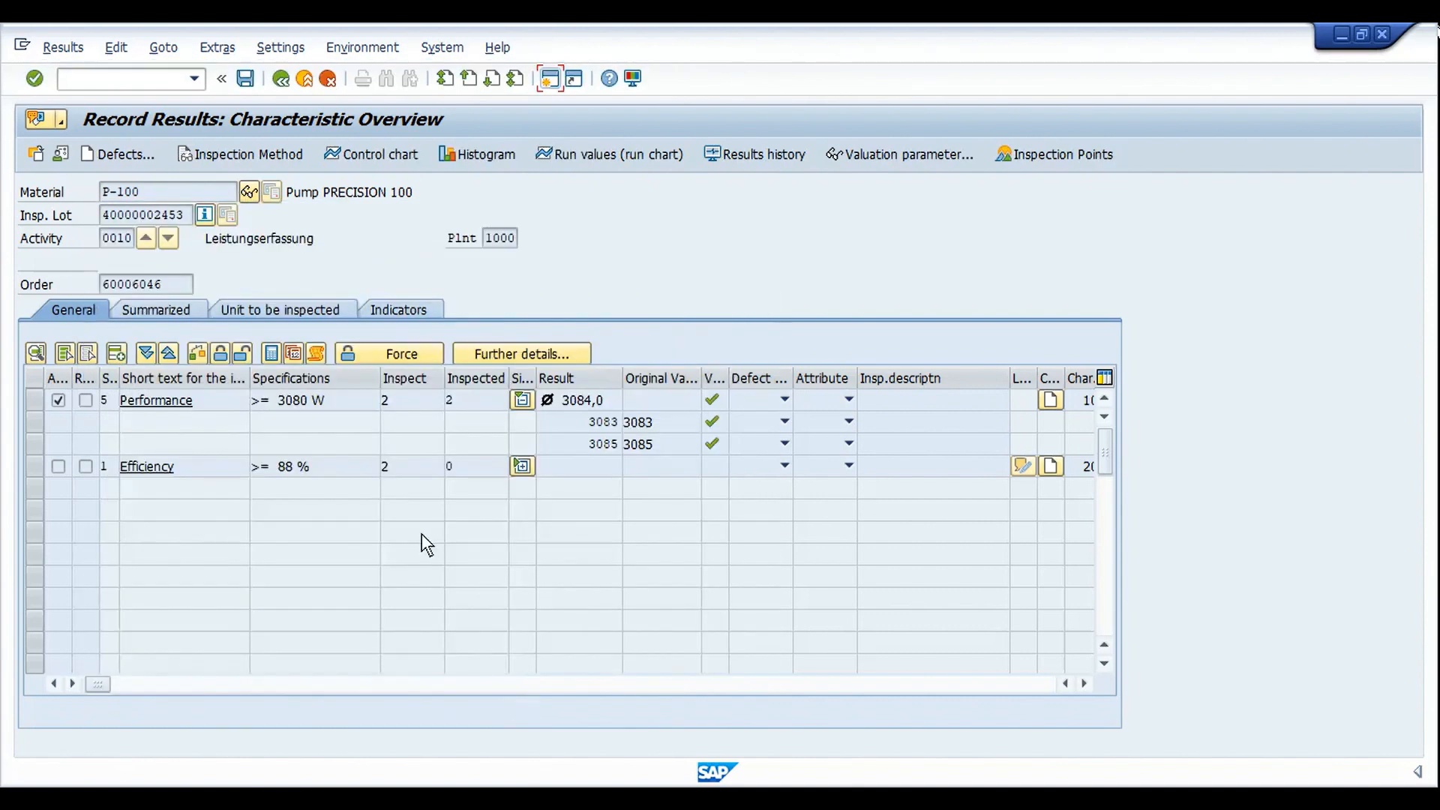
Select the Efficiency characteristic and close it
click(35, 466)
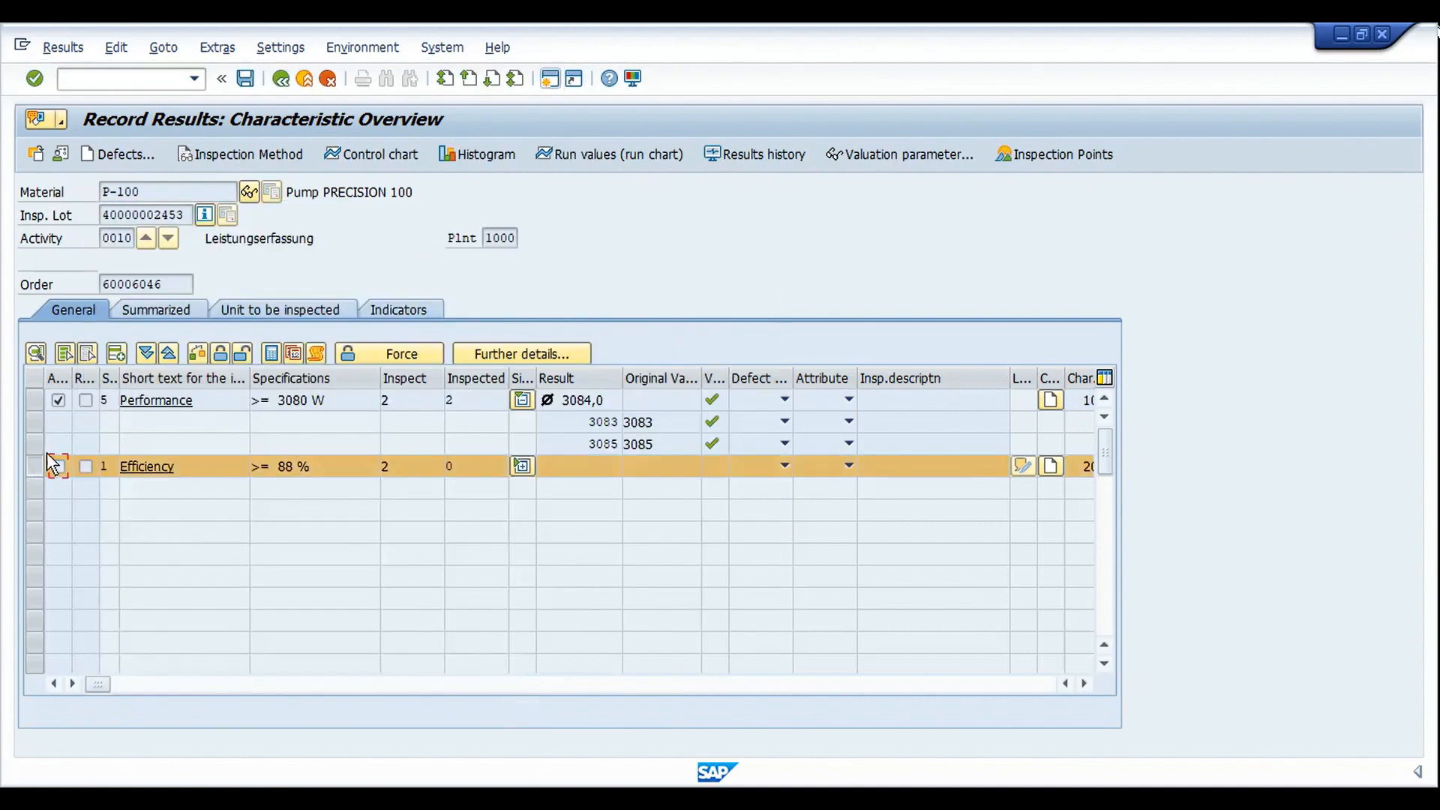
click(220, 353)
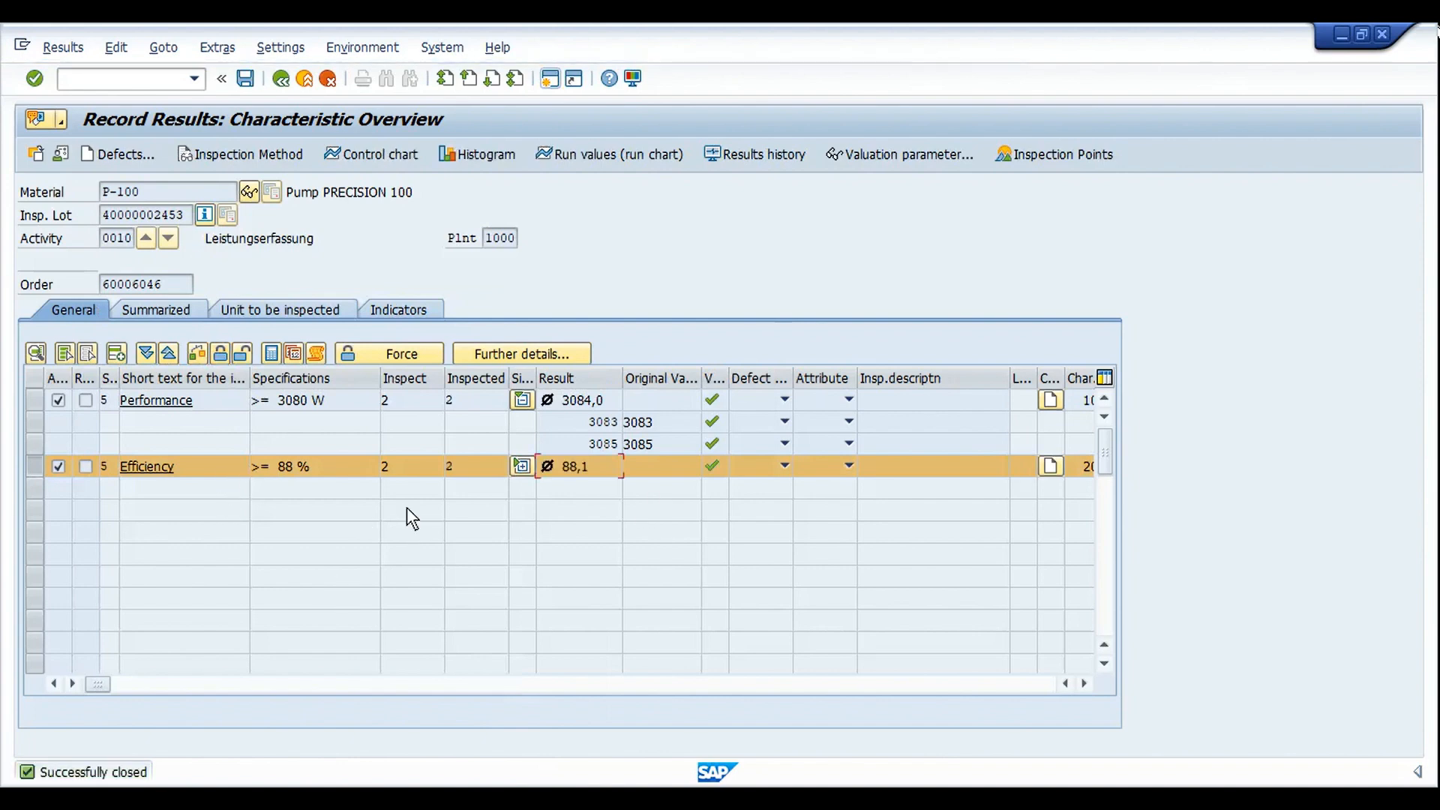
Save the recorded inspection results and open transaction QA11 for the pump's inspection lot
click(245, 78)
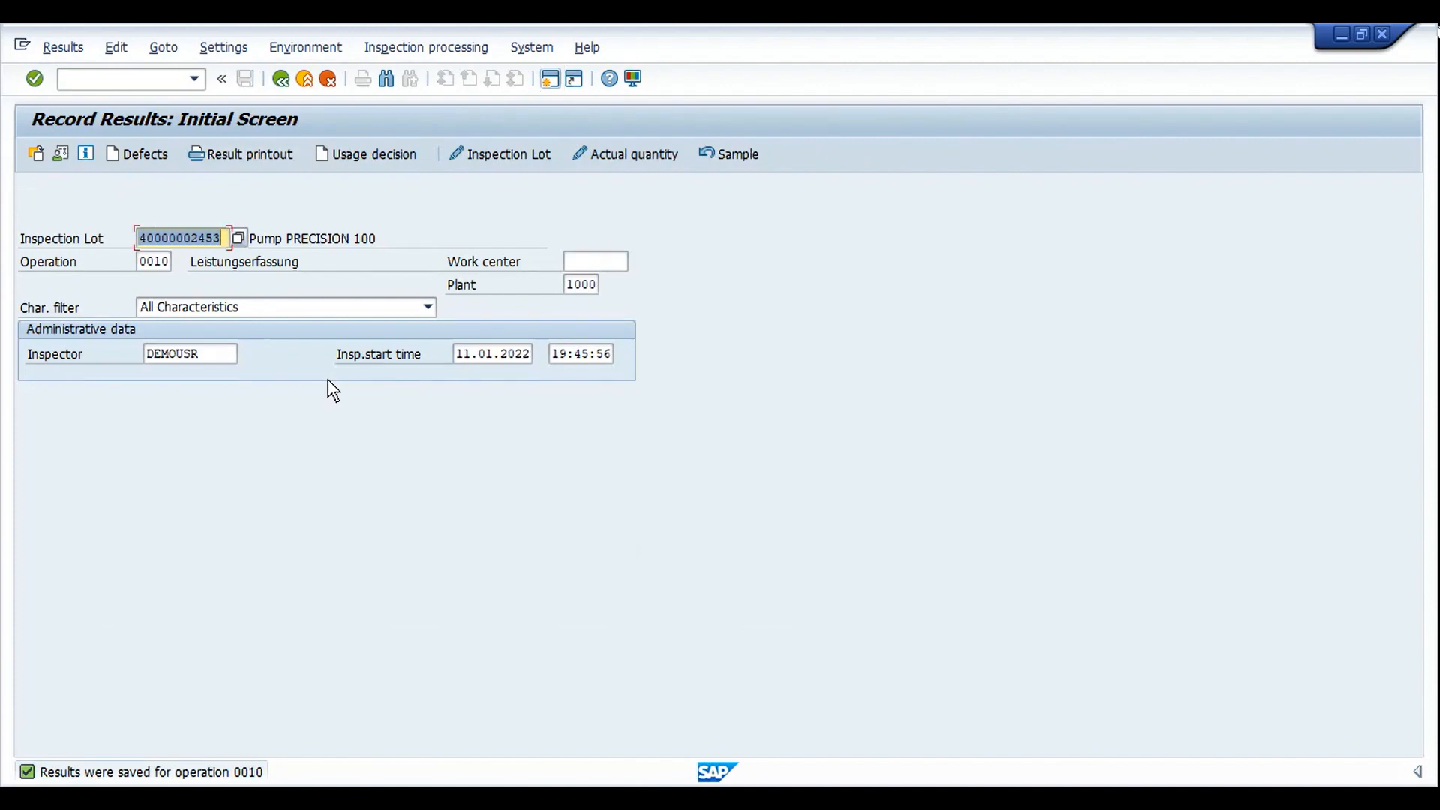
key(ctrl+slash)
text(/nqa)
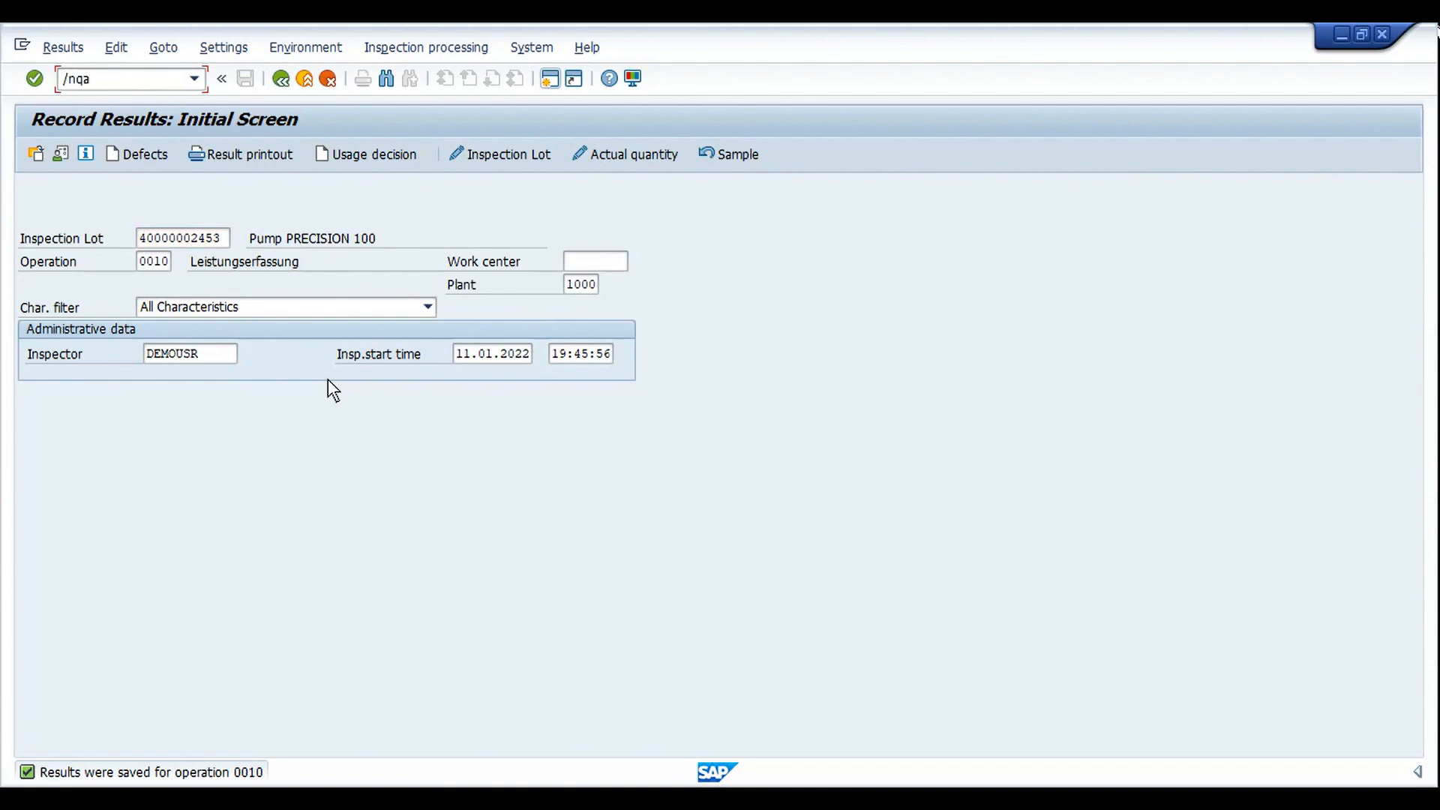
text(11)
key(Return)
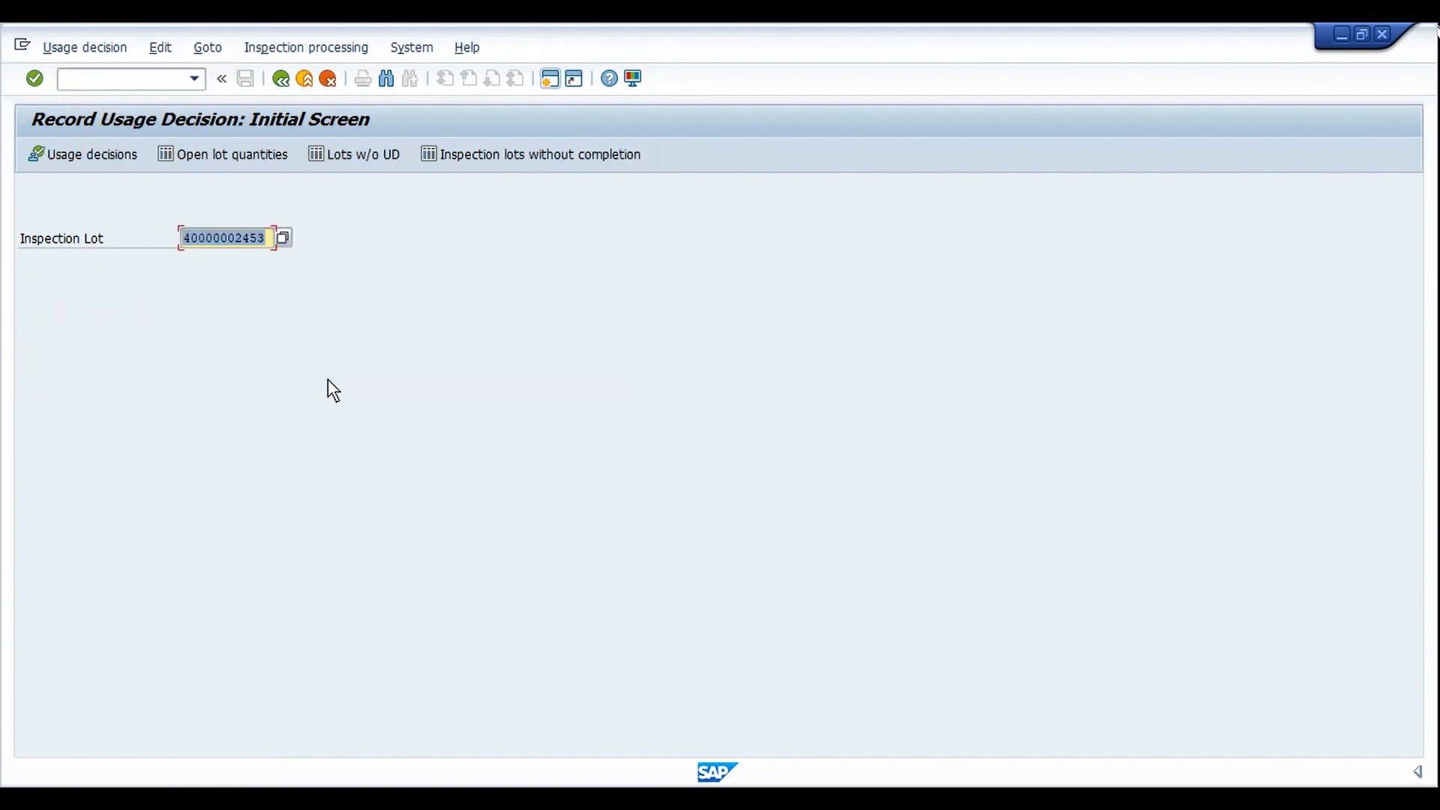
key(Return)
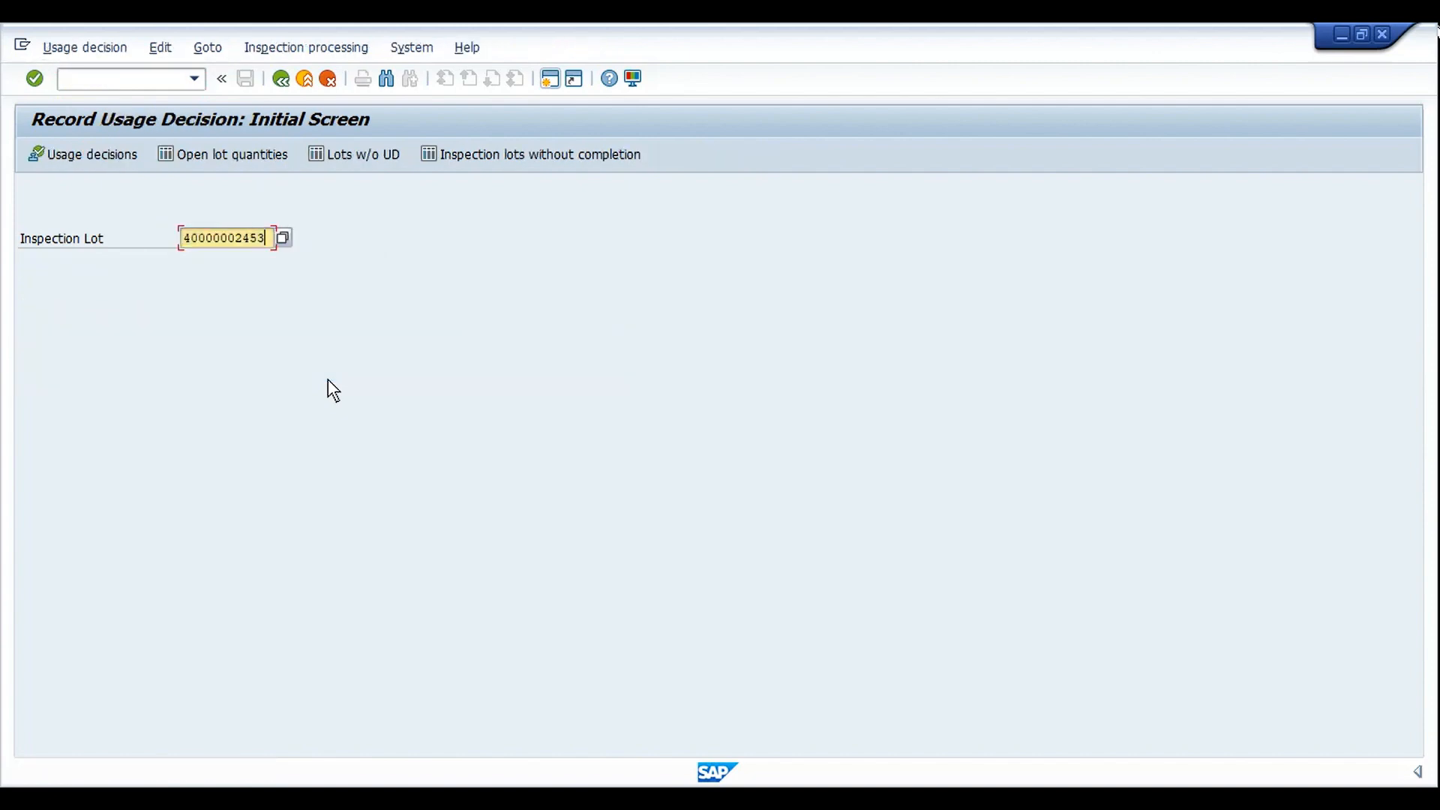
Open transaction QA32 in a new session and go through its list settings, ending on lots with a usage decision
key(ctrl+slash)
text(/o)
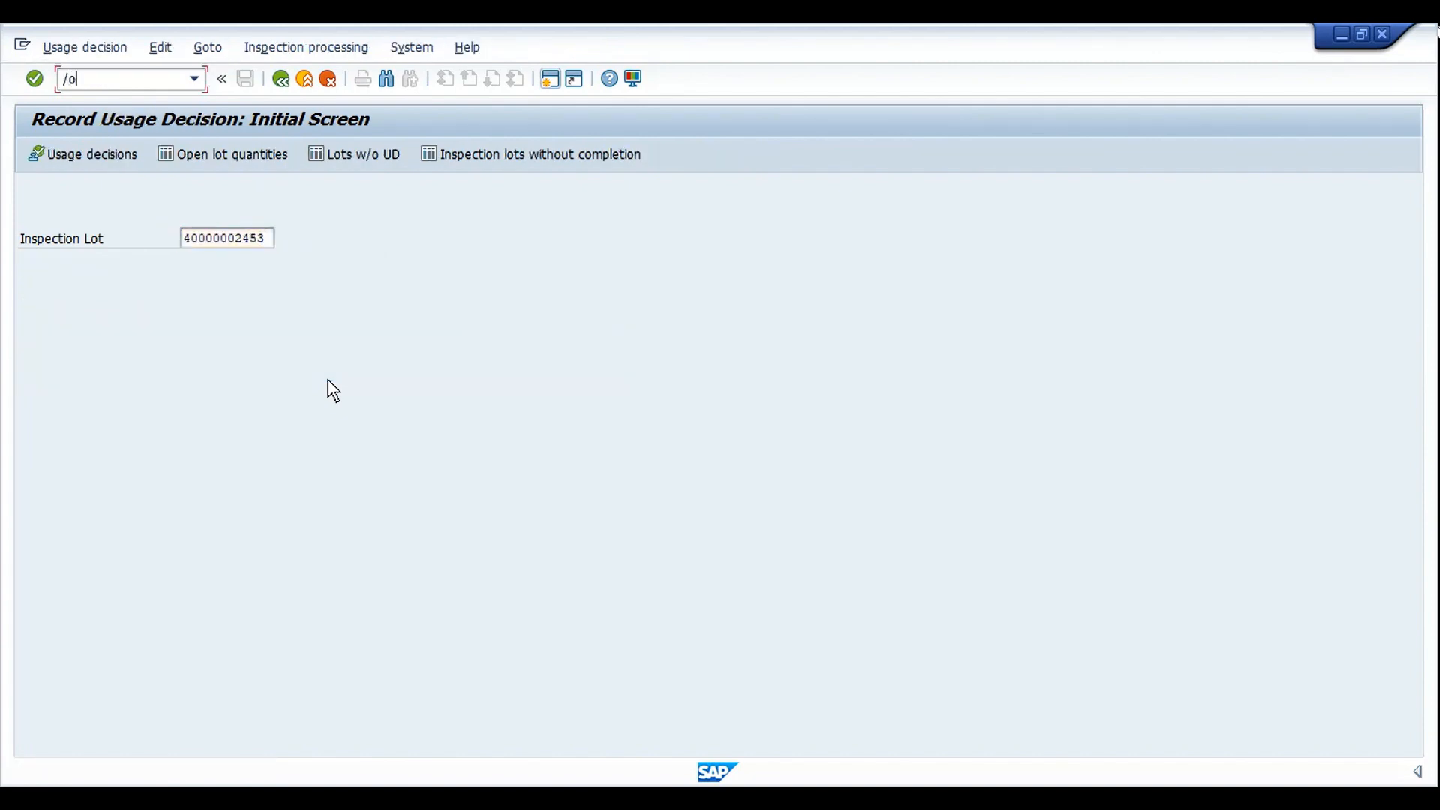
text(qa32)
key(Return)
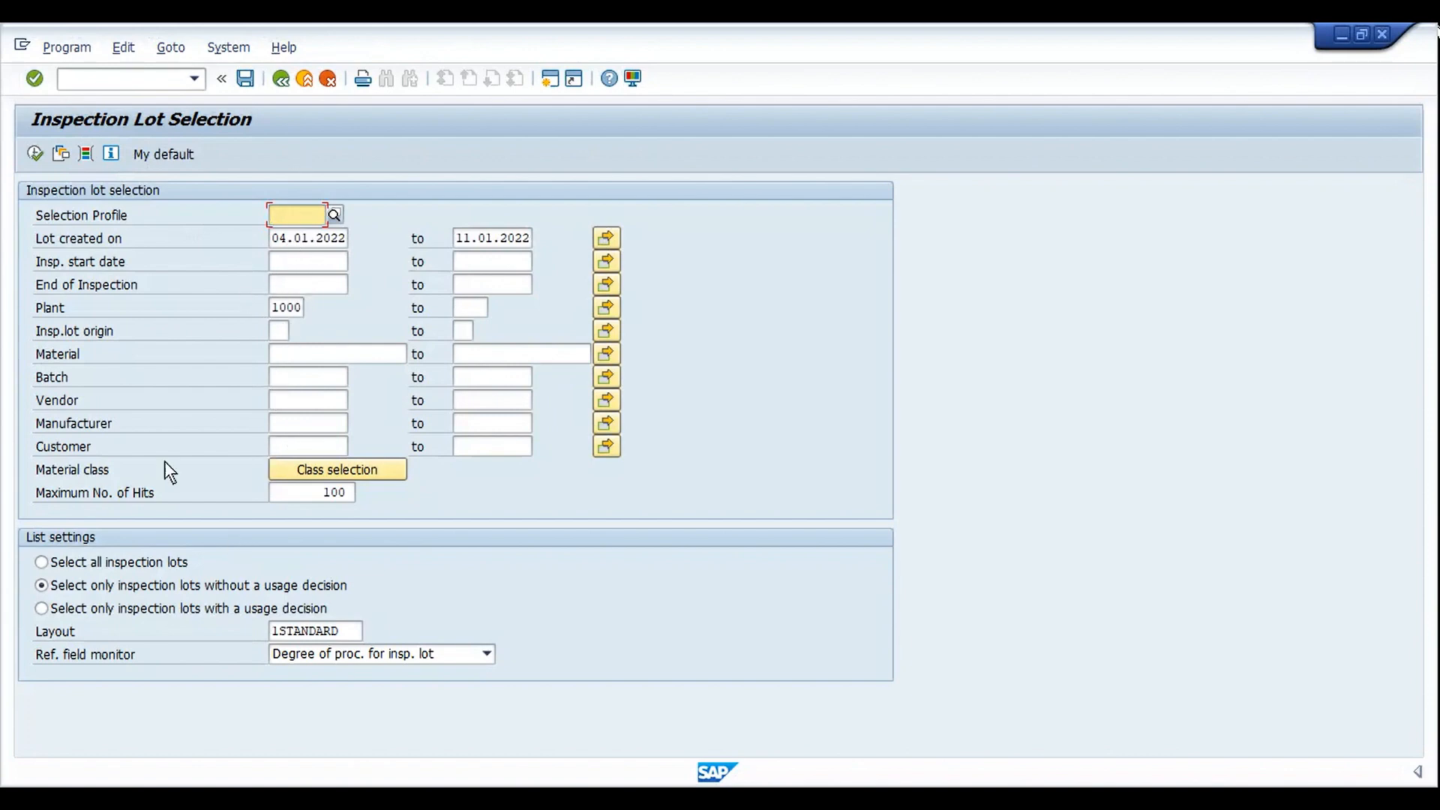
click(98, 564)
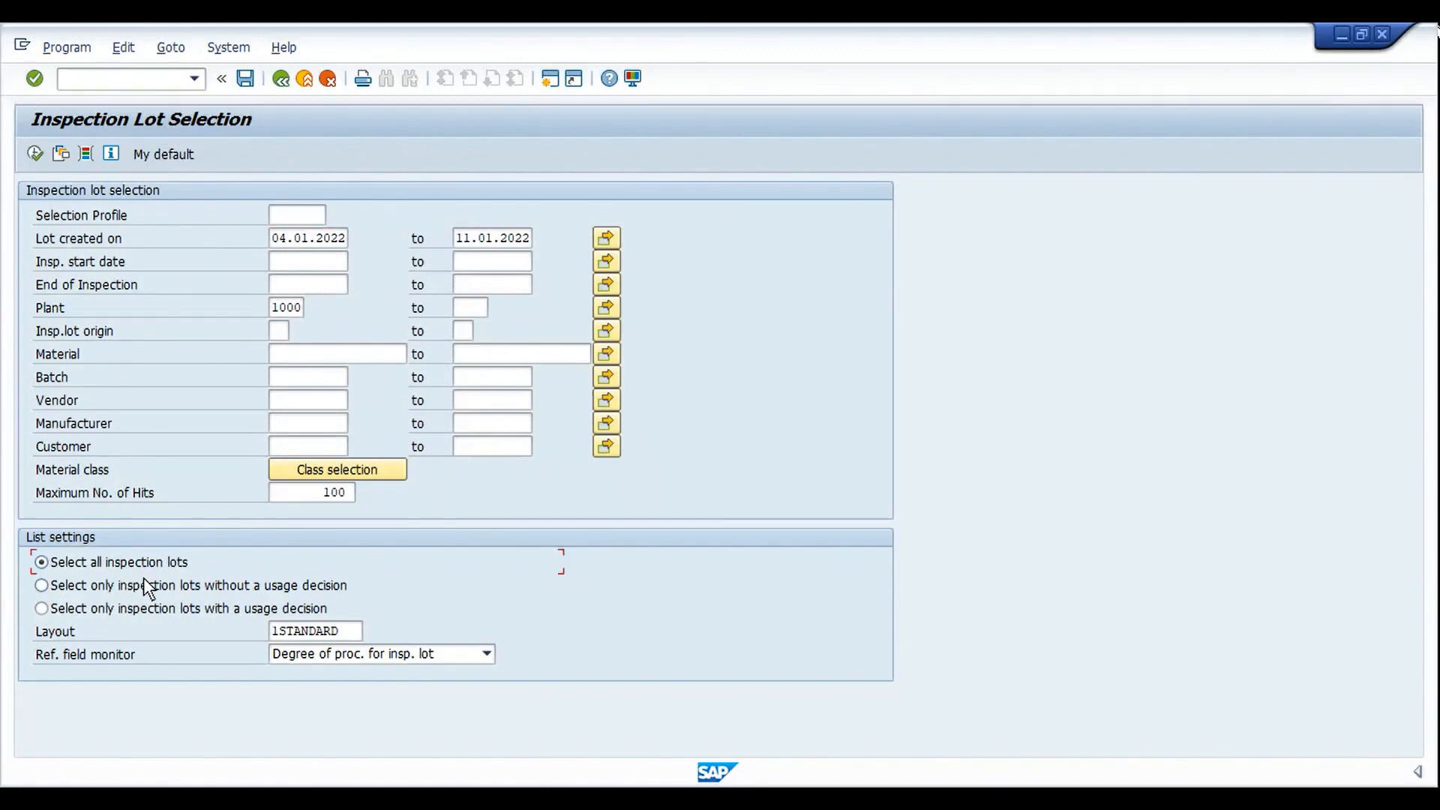
click(105, 585)
click(105, 611)
Return to the usage decision session, load the pump's inspection lot and display all its characteristics
key(alt+Tab)
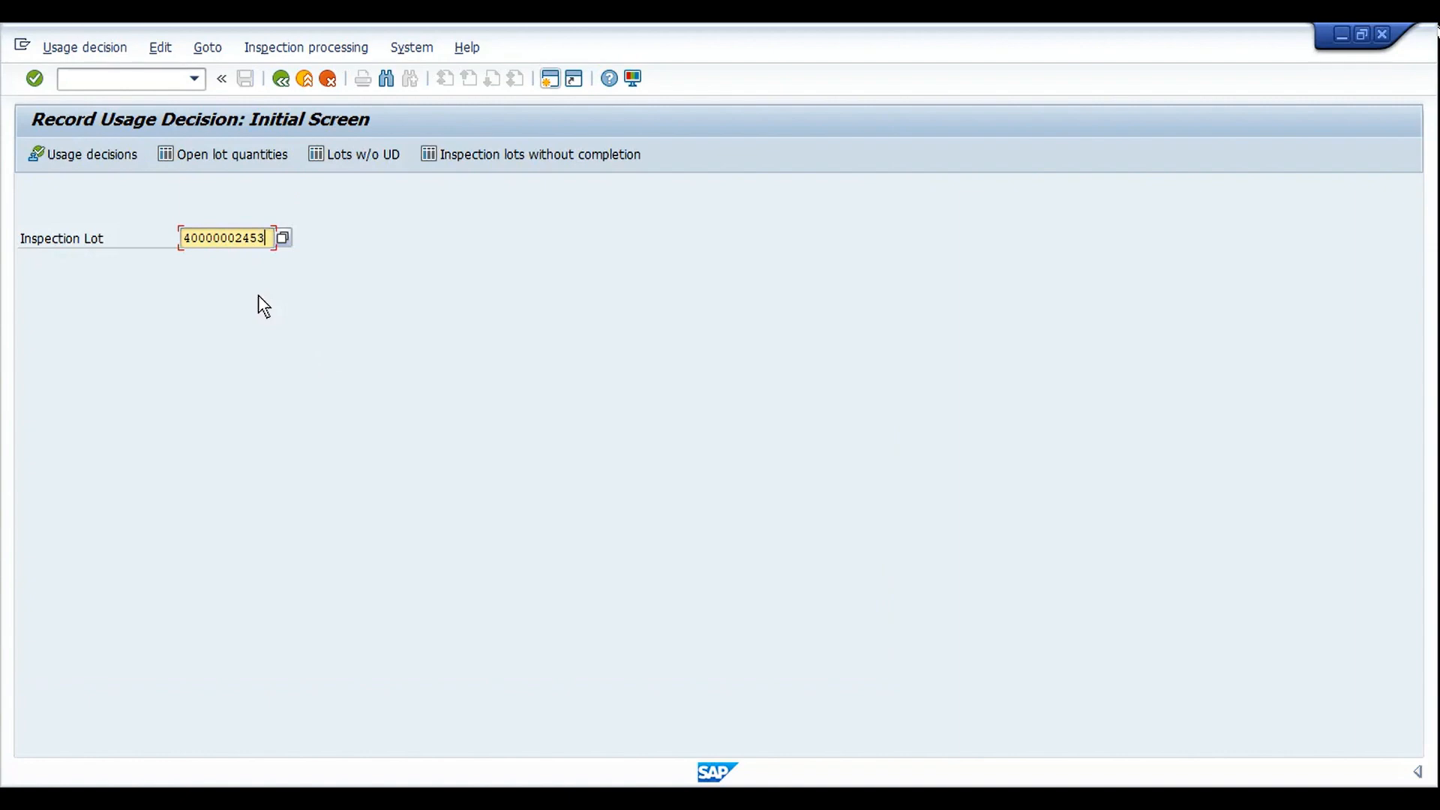
key(Return)
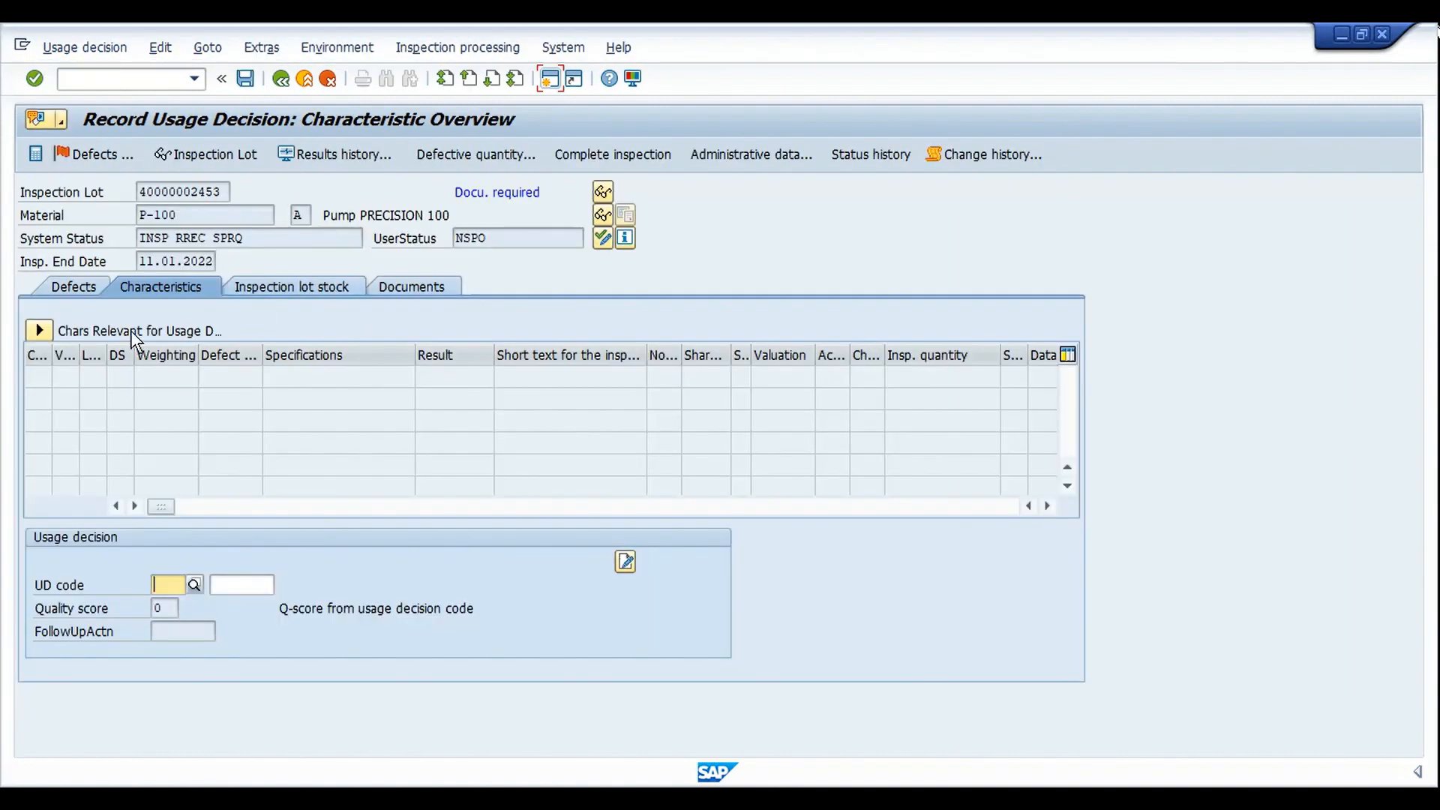
click(37, 330)
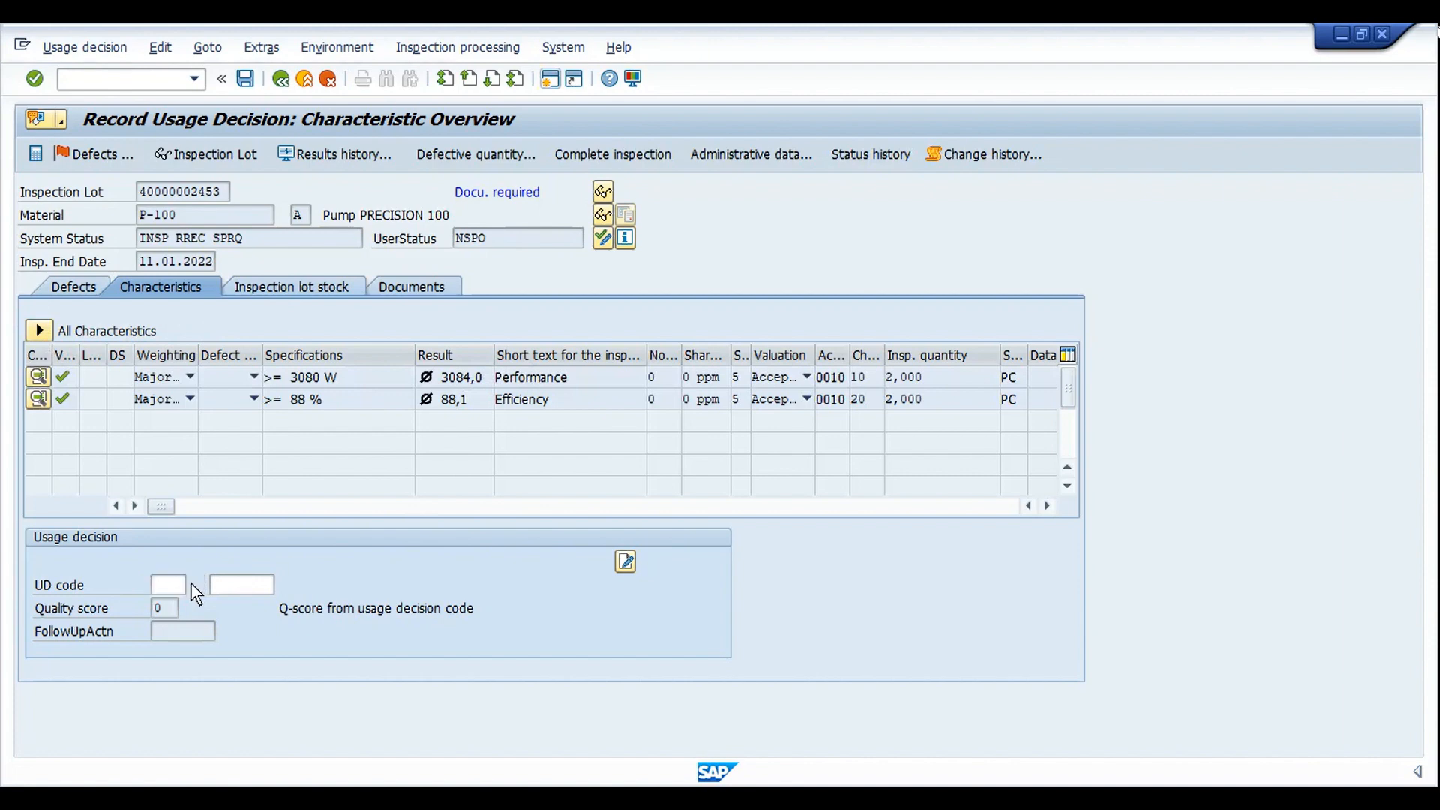
Set the usage decision code to A (Accept) from set 04 and check the inspection lot stock
click(191, 583)
drag(327, 236, 645, 328)
click(454, 403)
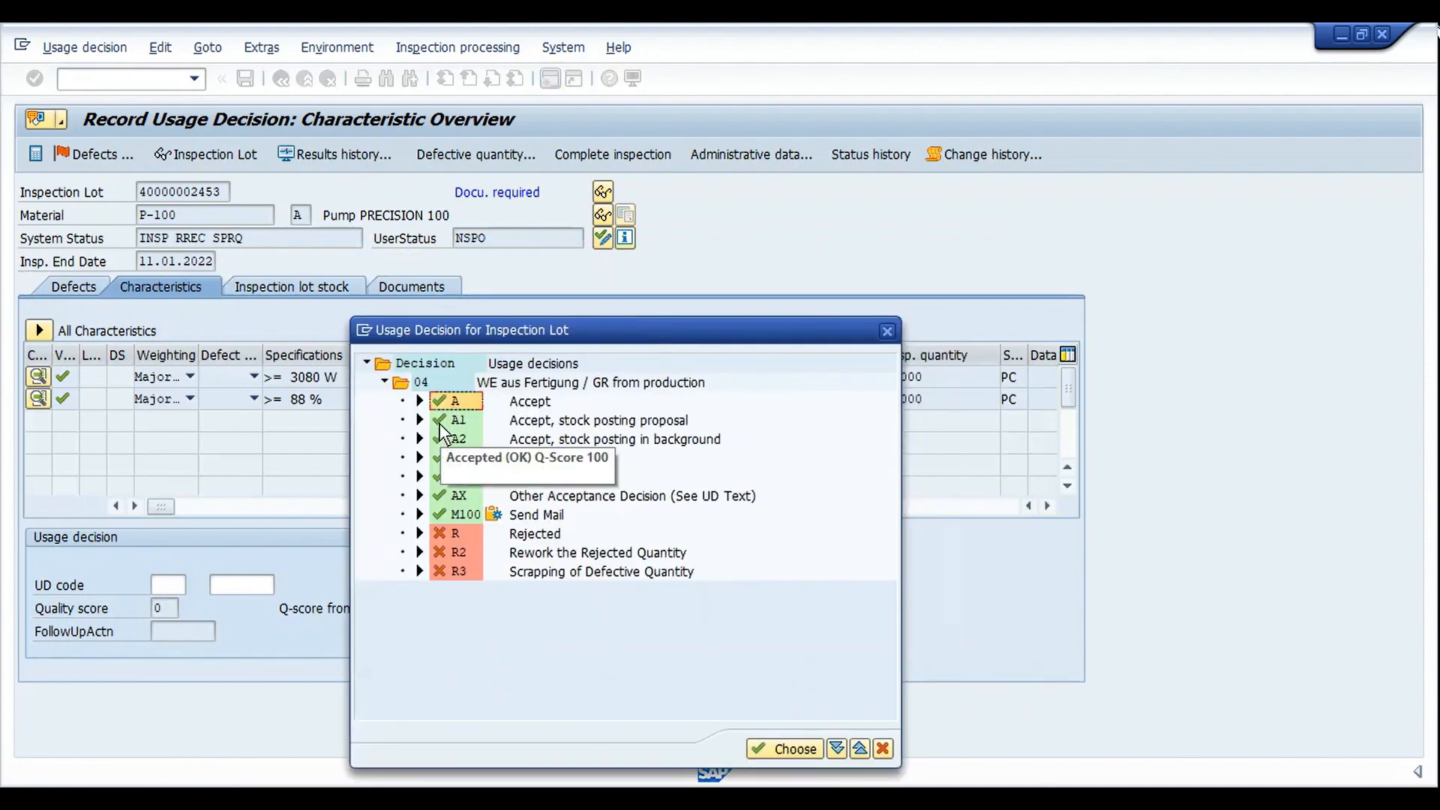
click(442, 425)
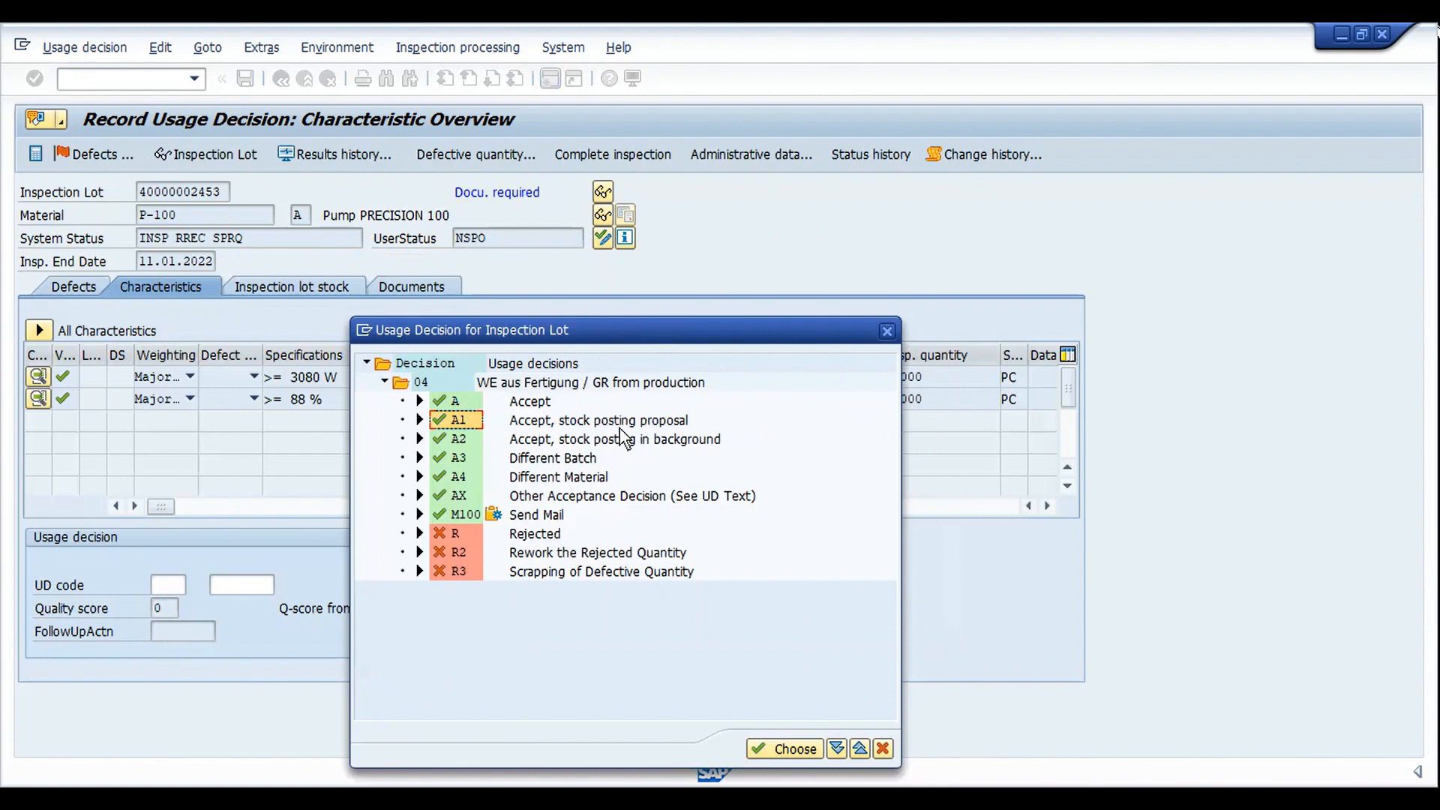
click(685, 422)
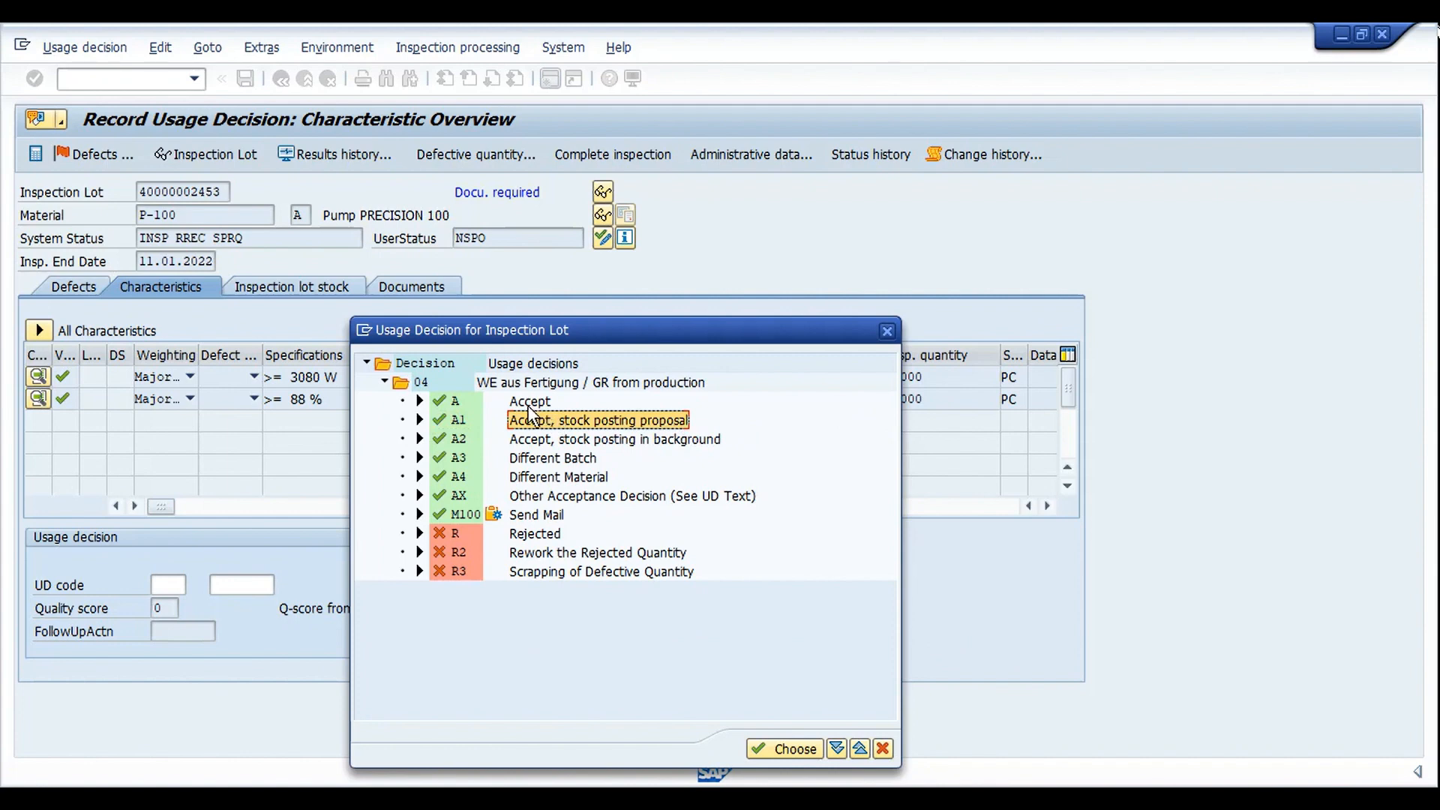
double_click(456, 404)
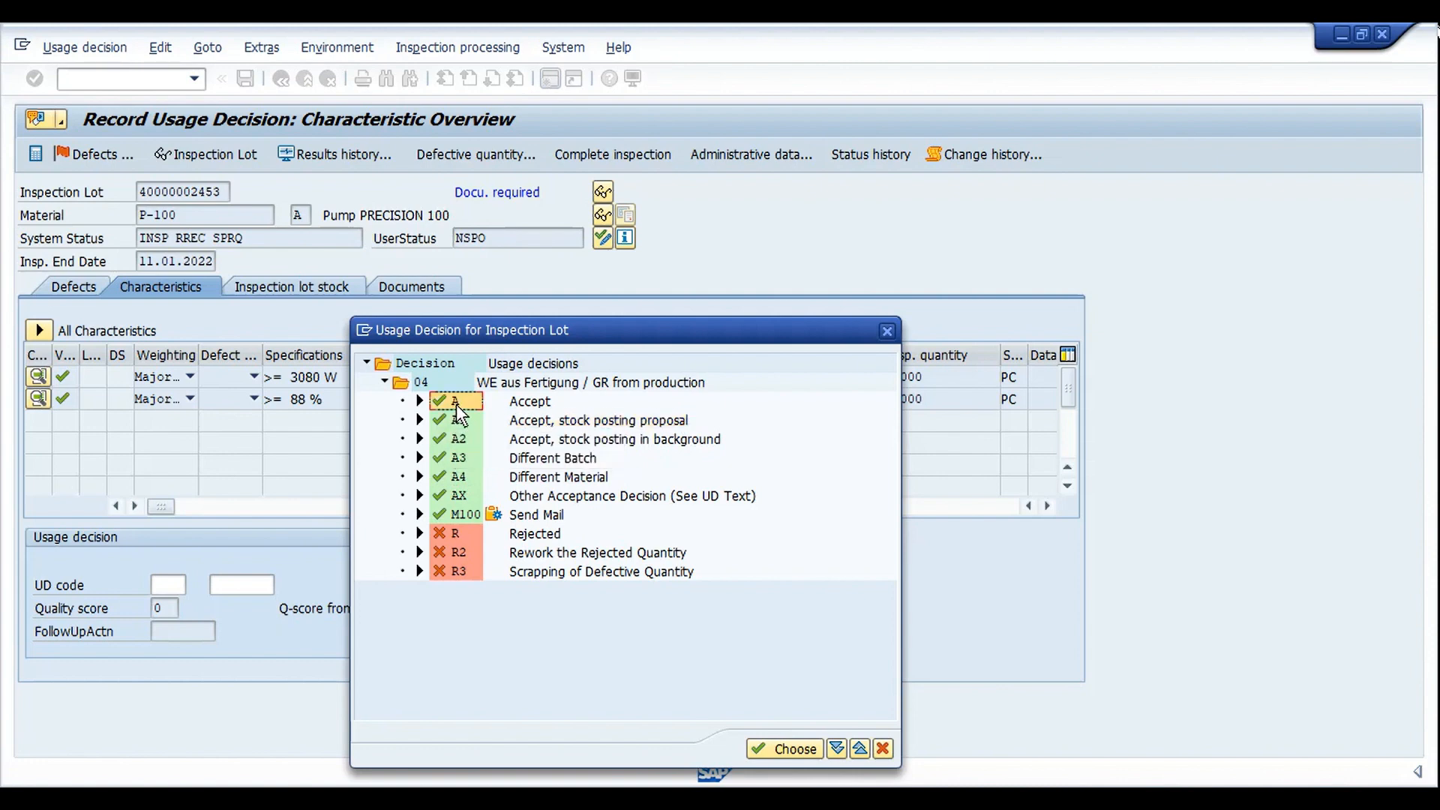
key(Return)
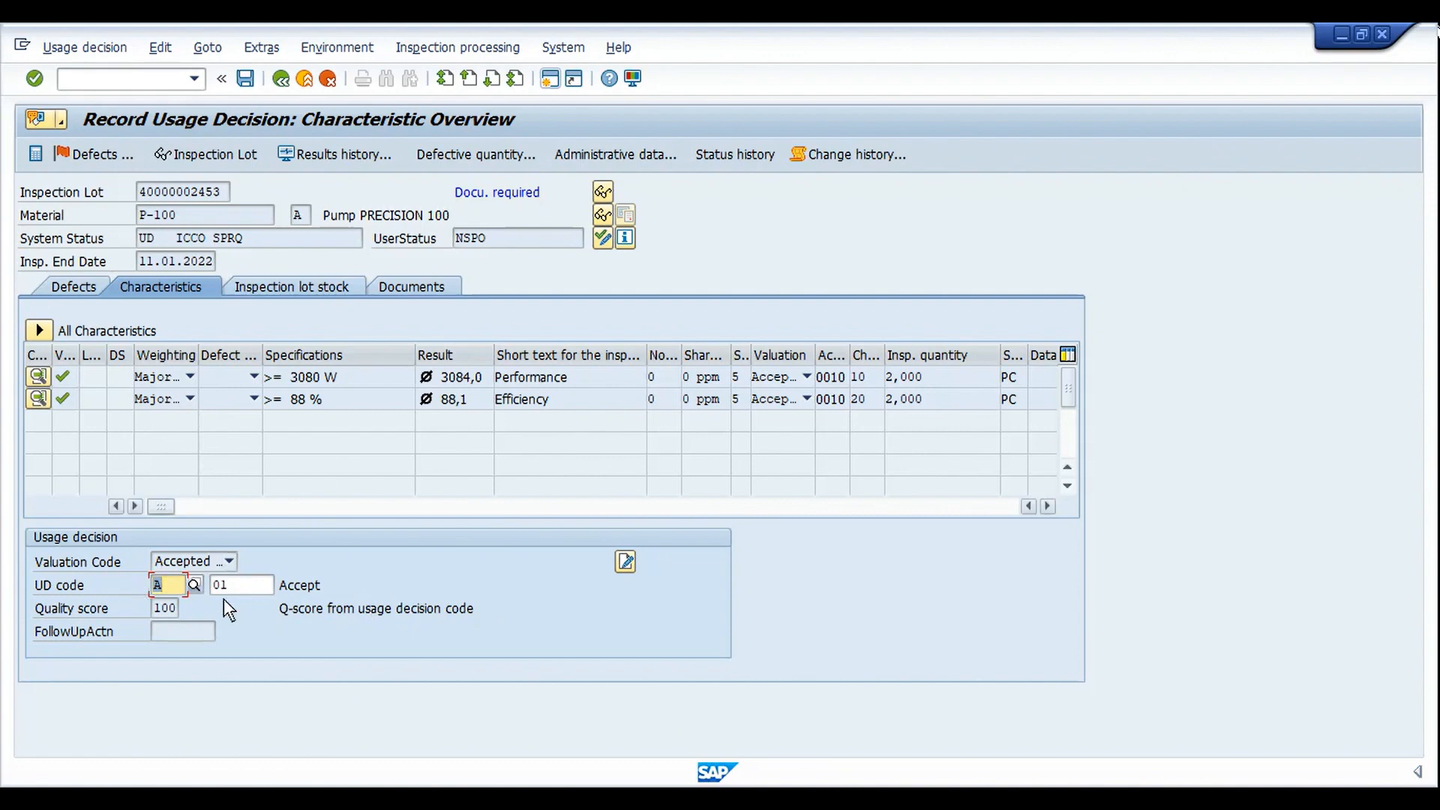
click(347, 288)
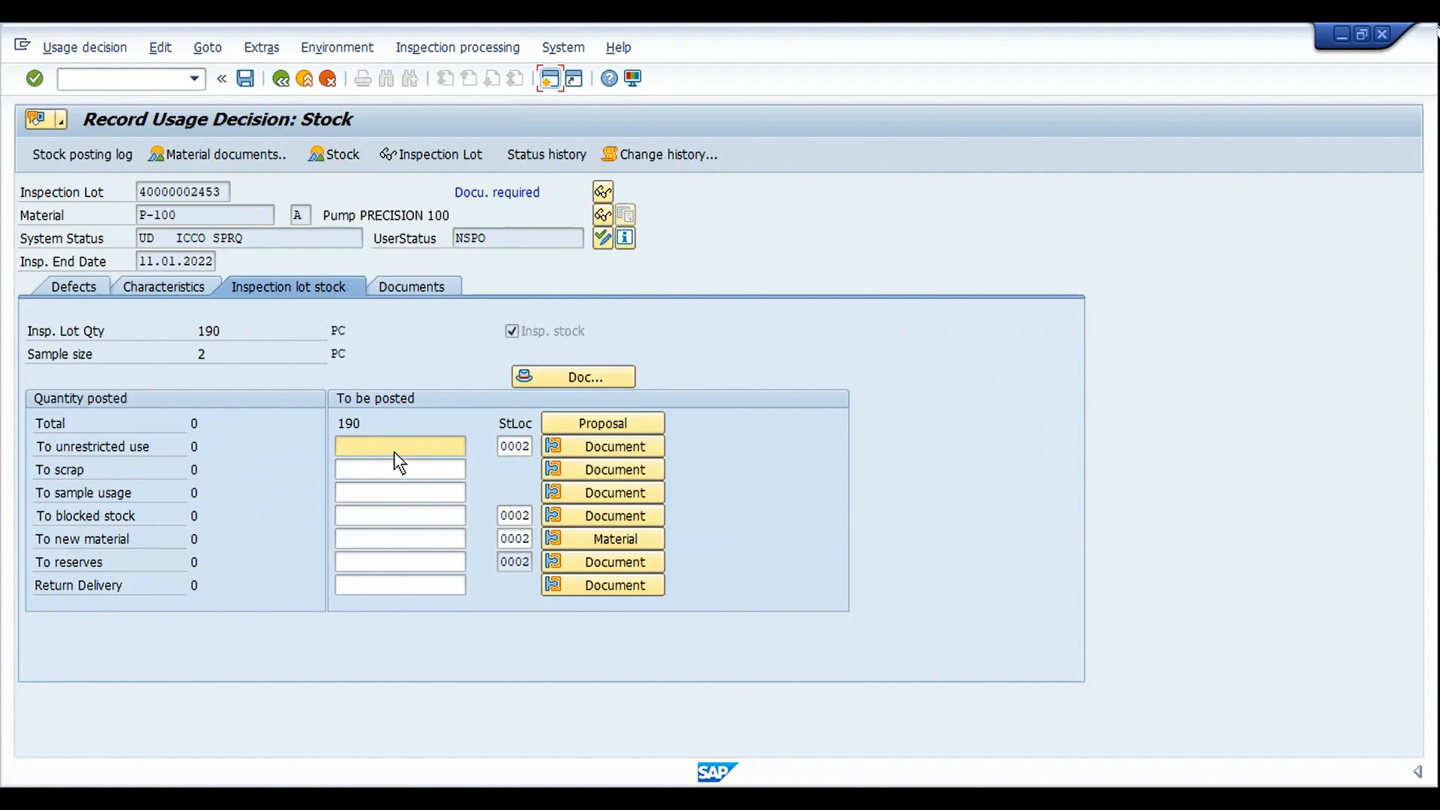
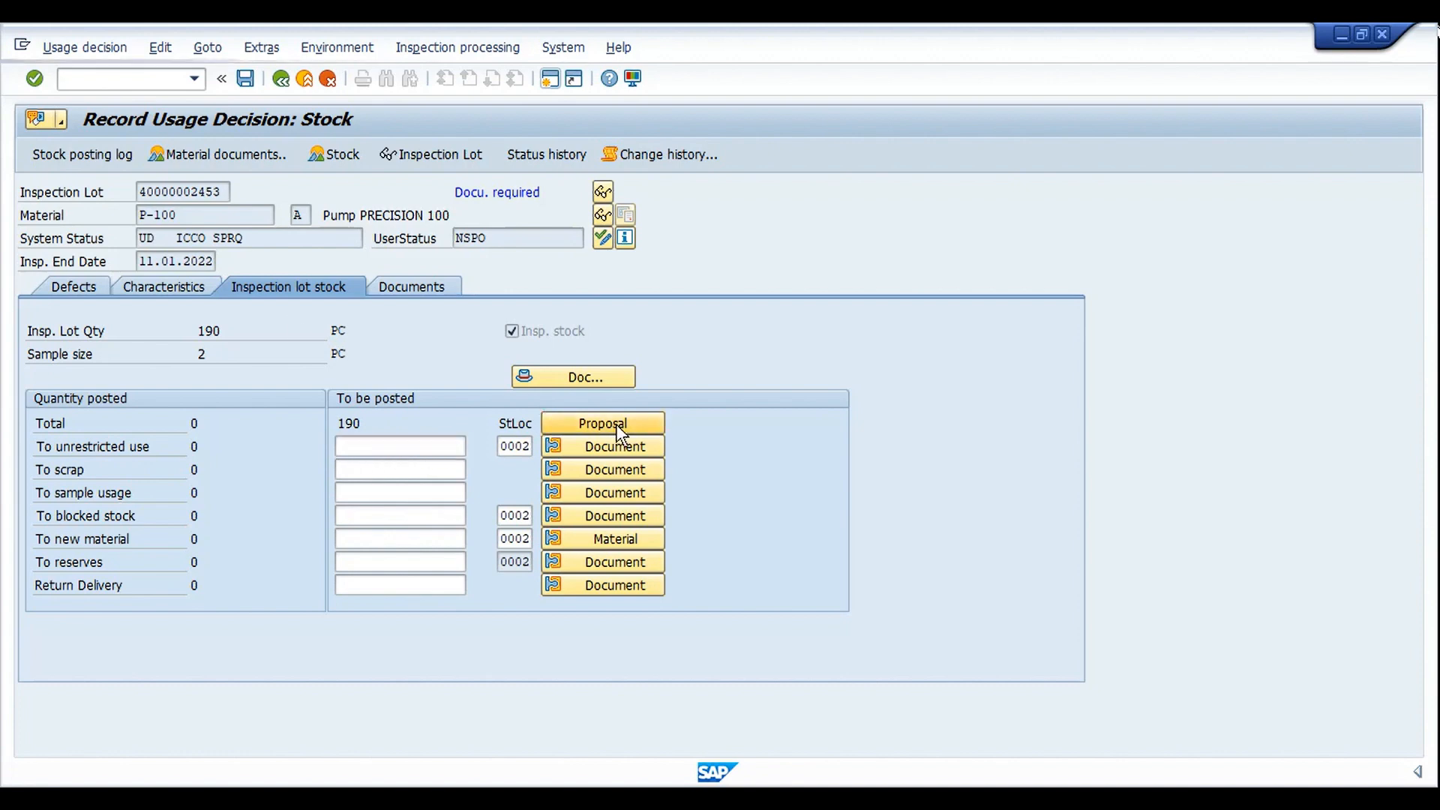
Change the usage decision code to A1 (Accept, stock posting proposal)
click(160, 288)
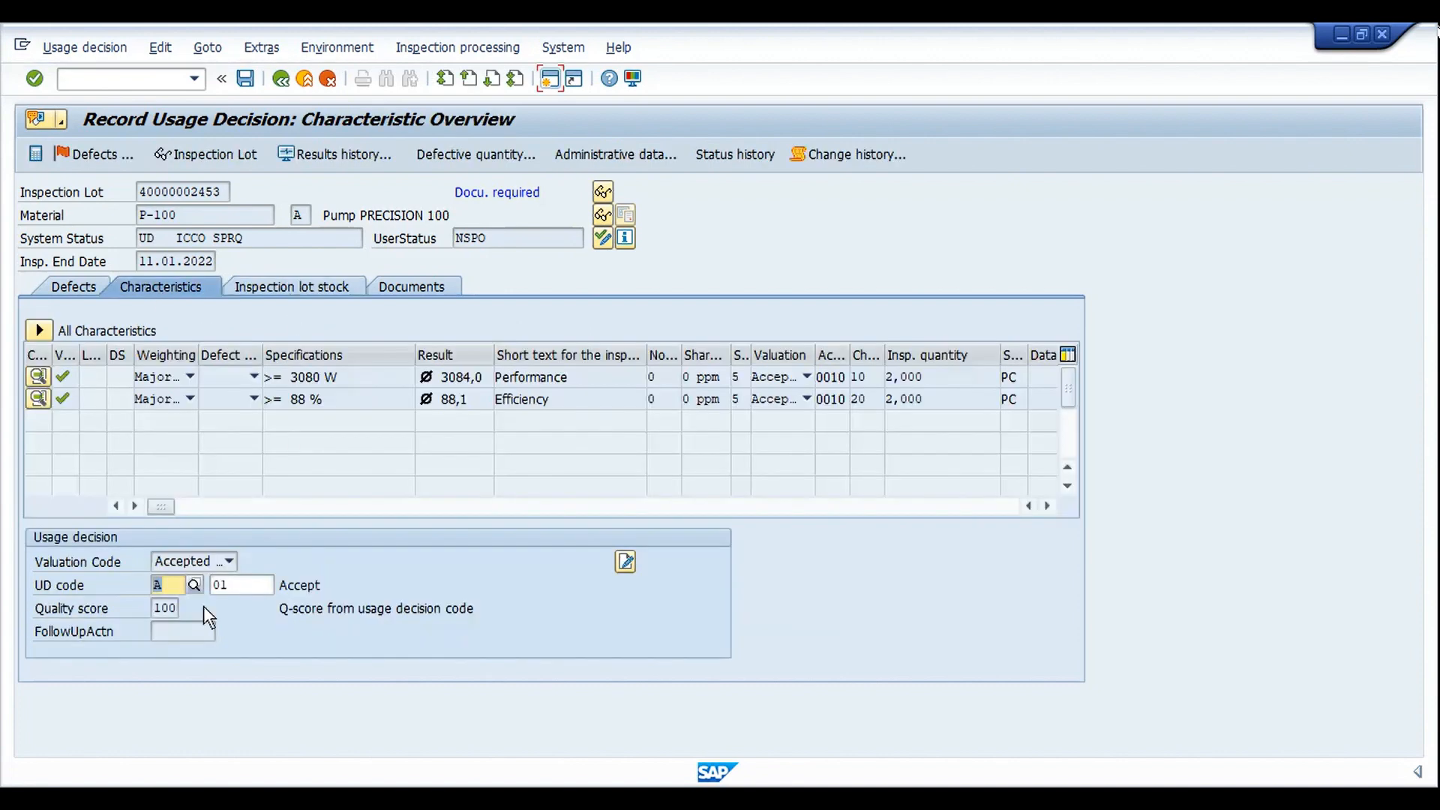
click(195, 585)
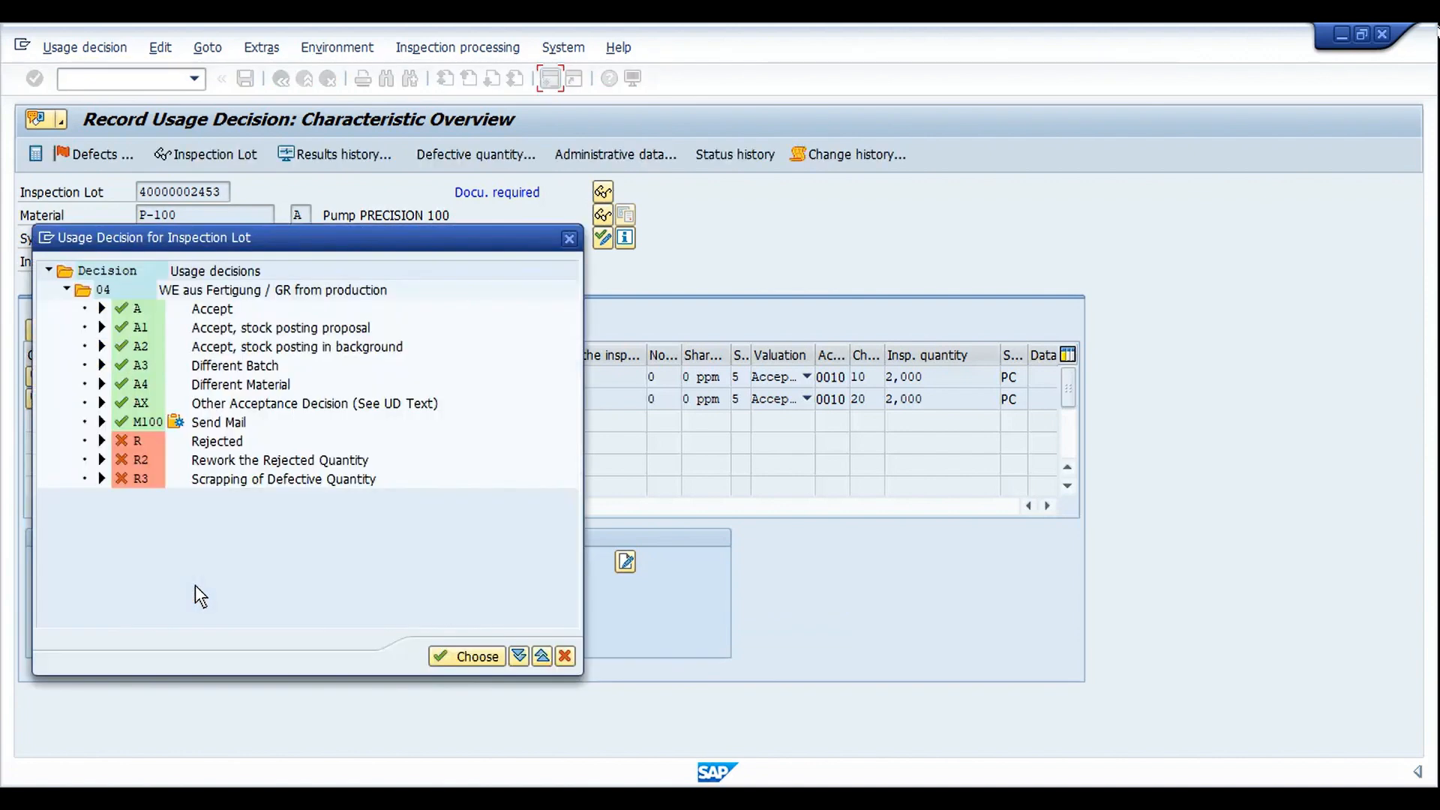
click(138, 329)
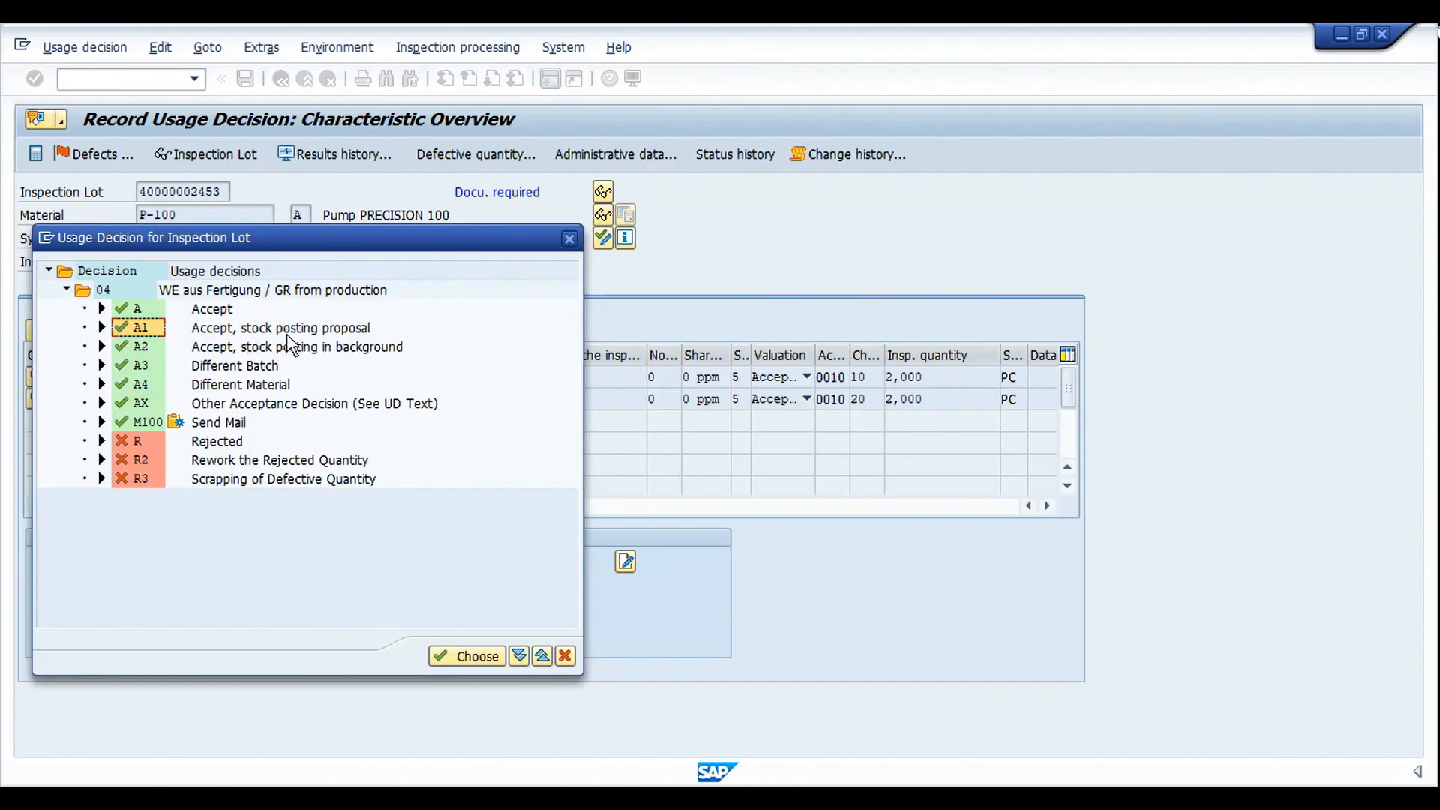
double_click(138, 331)
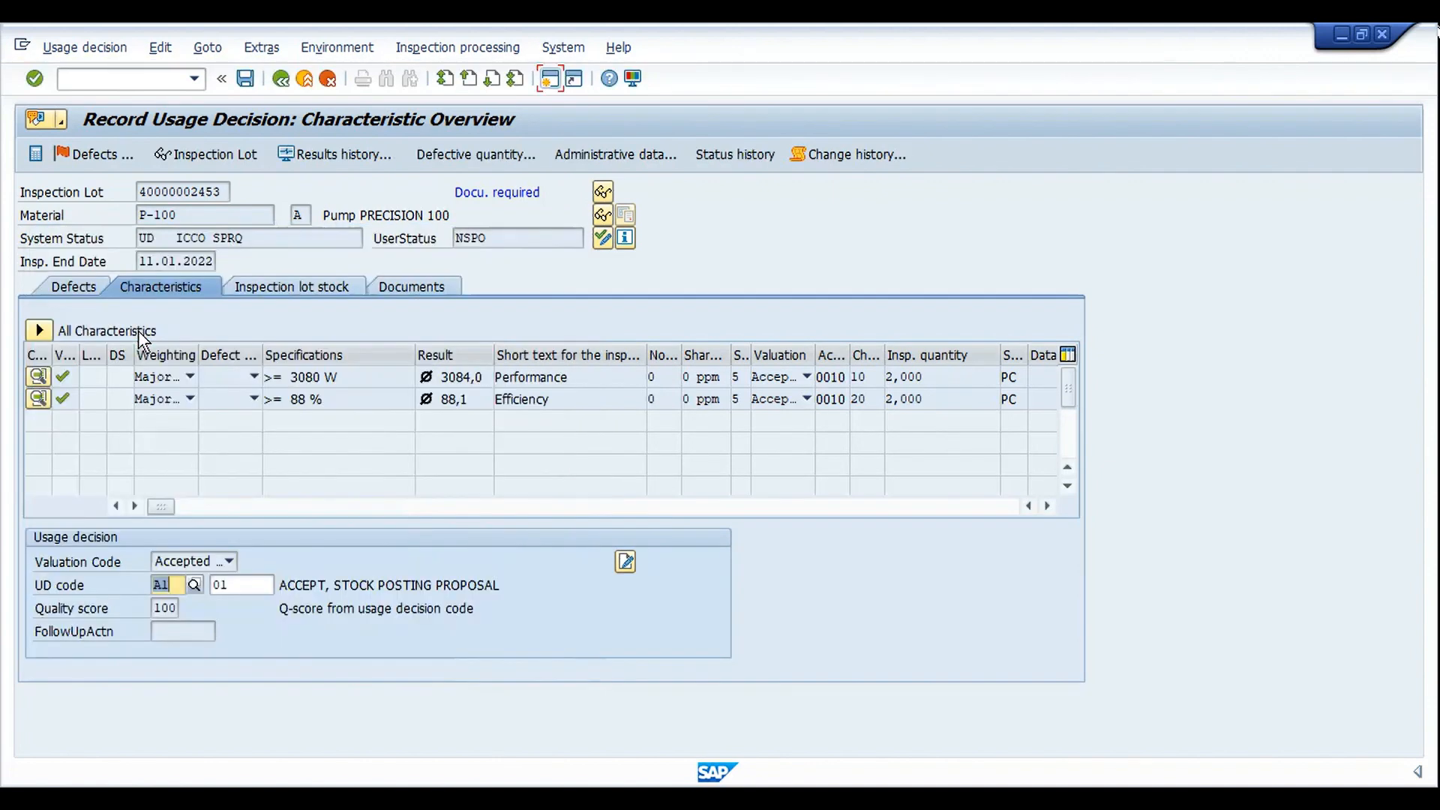
Apply the stock posting proposal in the inspection lot stock to post 190 PC to unrestricted use
click(298, 290)
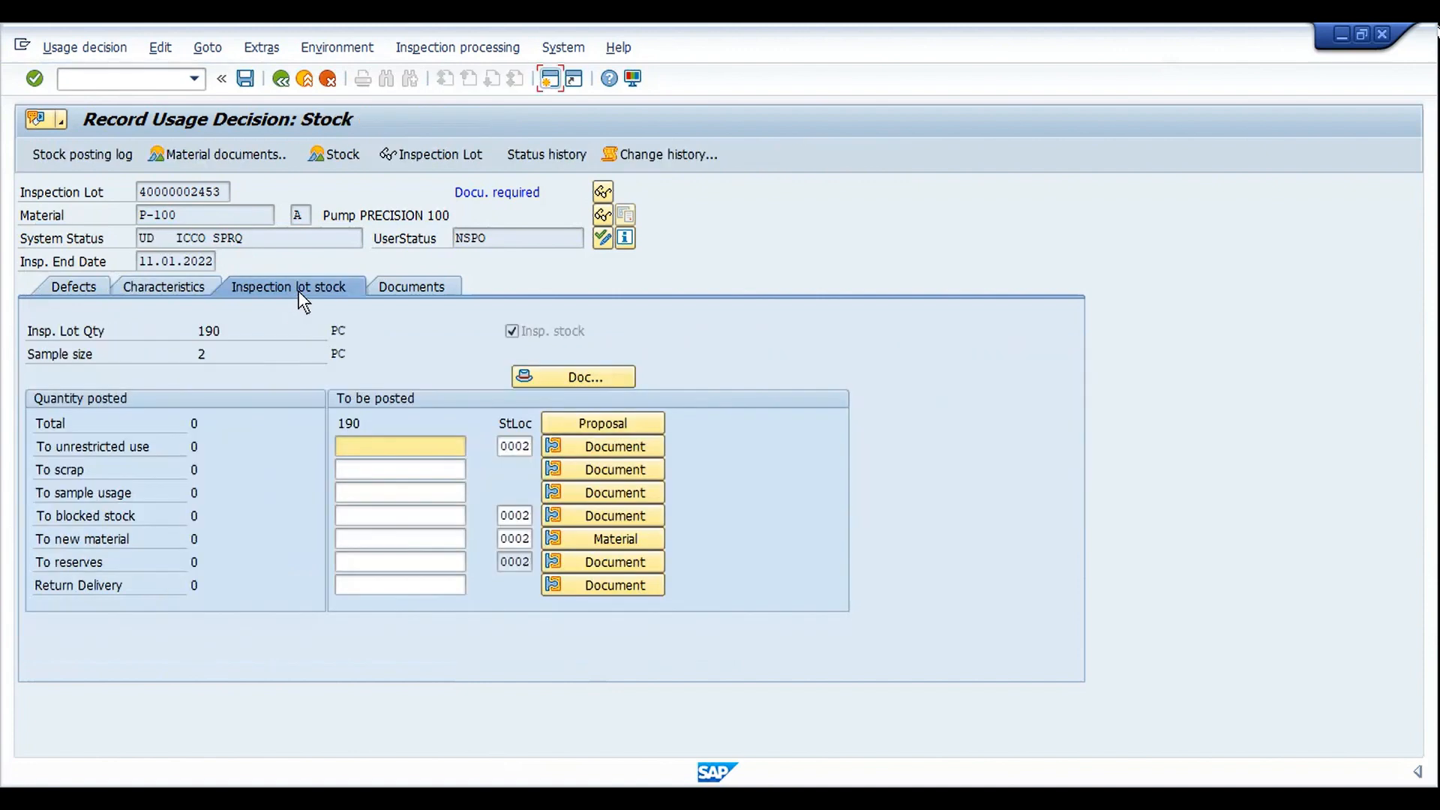
click(583, 421)
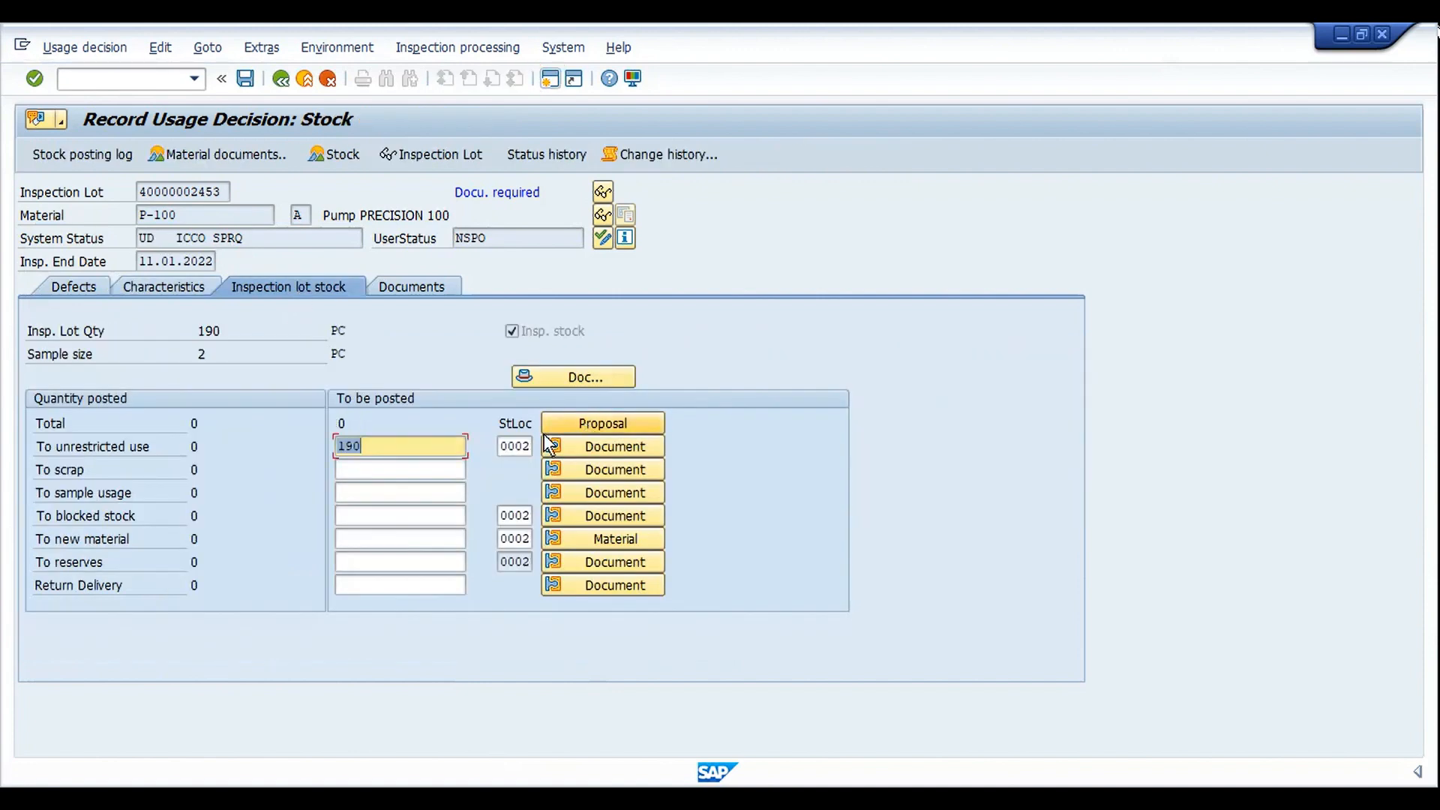
click(394, 442)
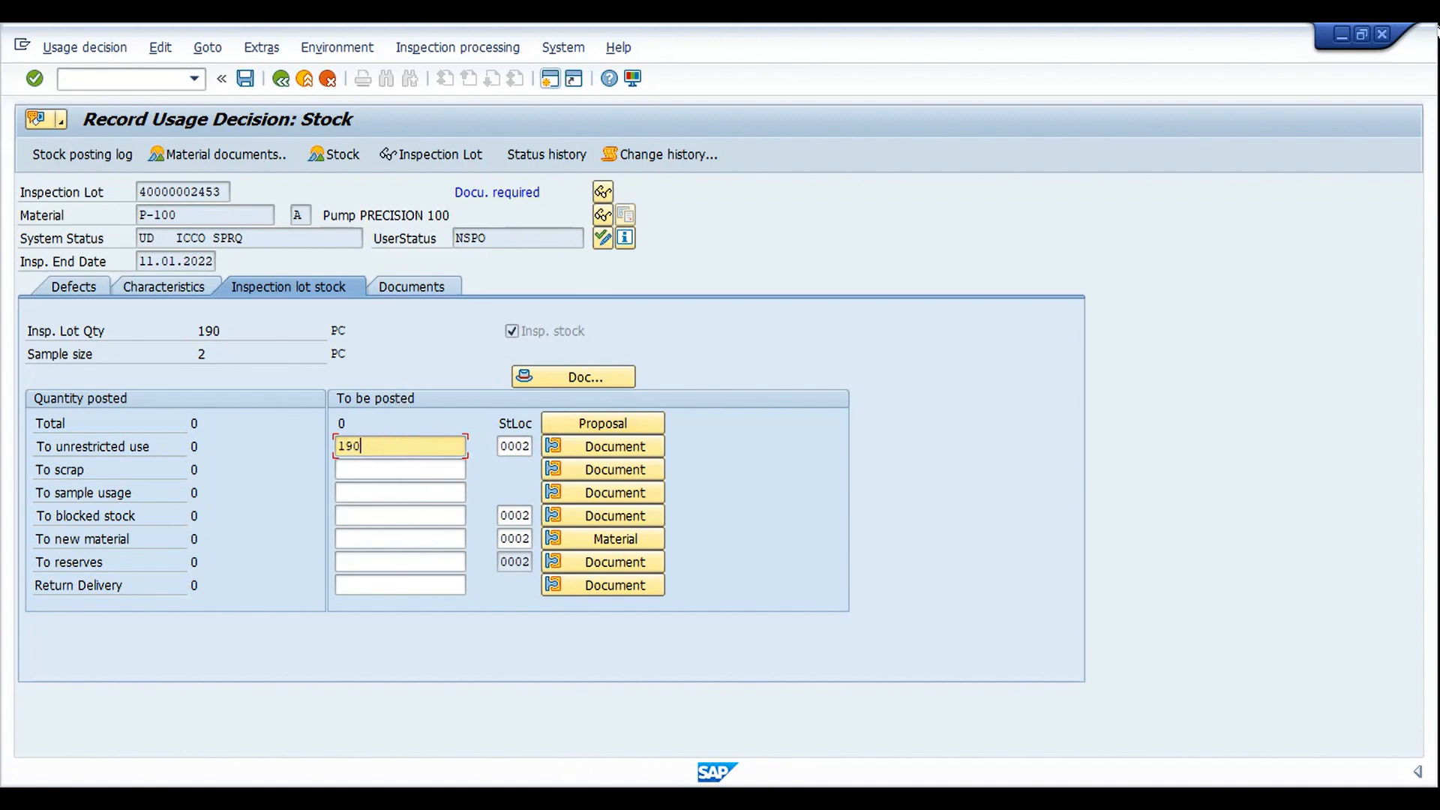
Switch to the Inspection Lot Selection session and open transaction QS51 there
mouse_move(582, 799)
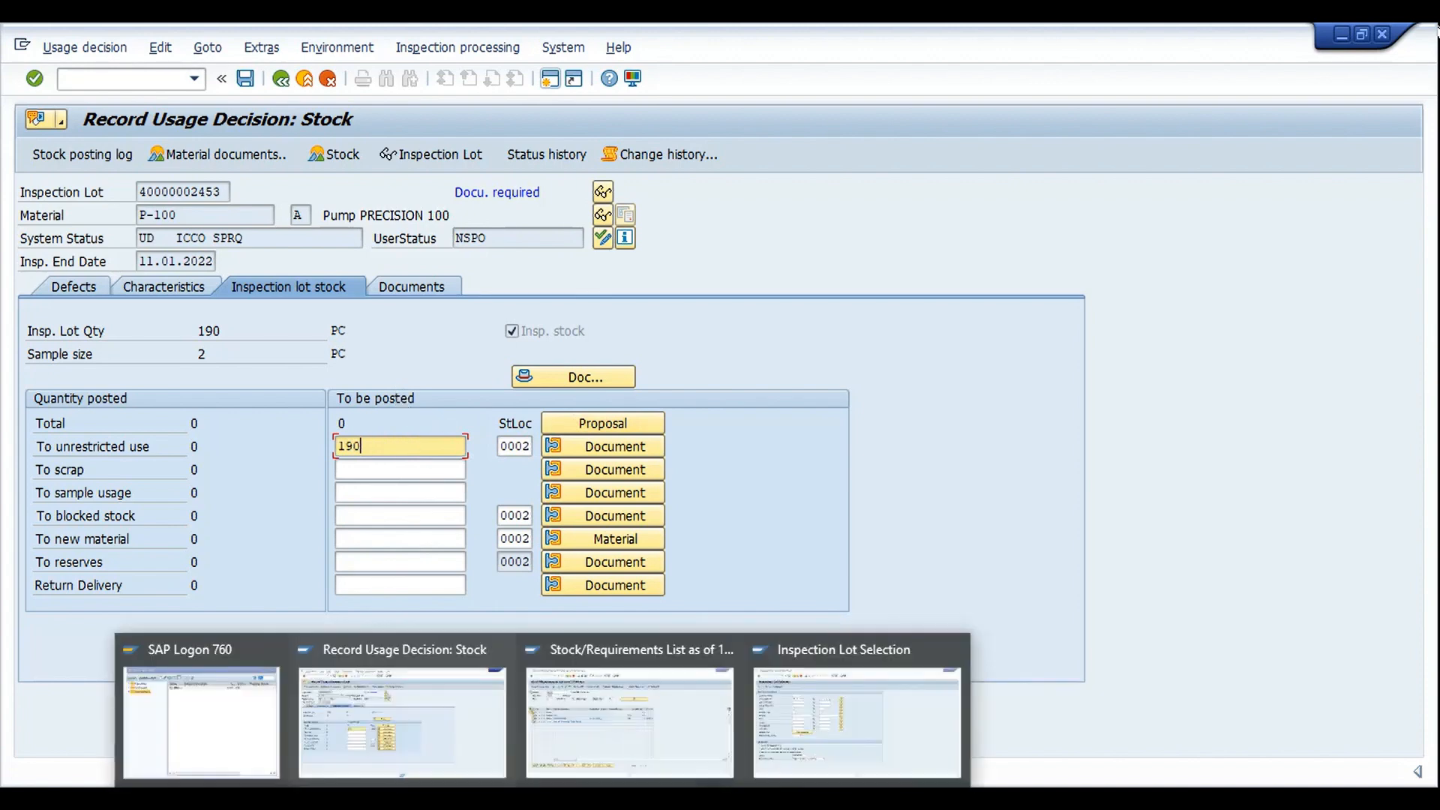
click(816, 673)
key(ctrl+slash)
text(/n)
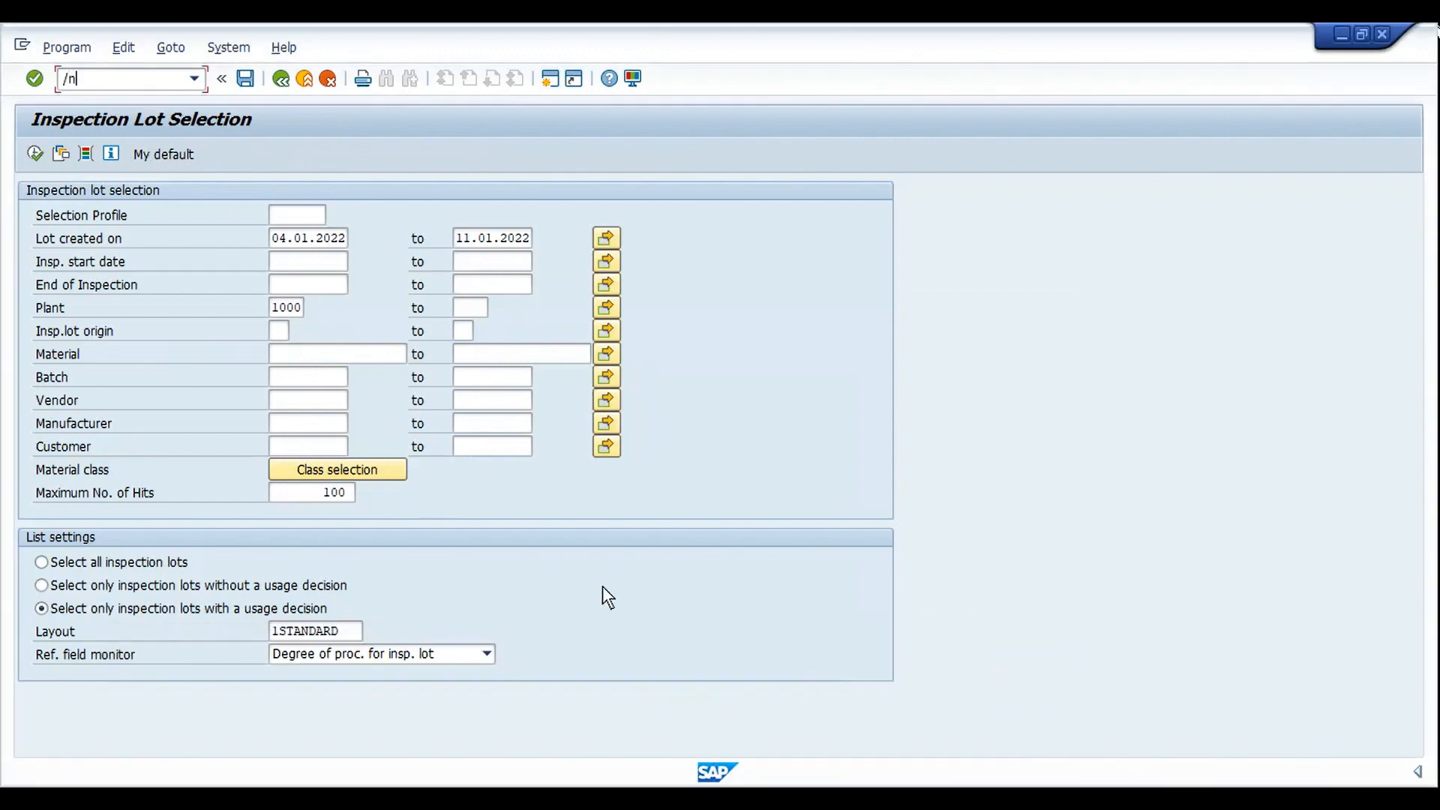
text(qs51)
key(Return)
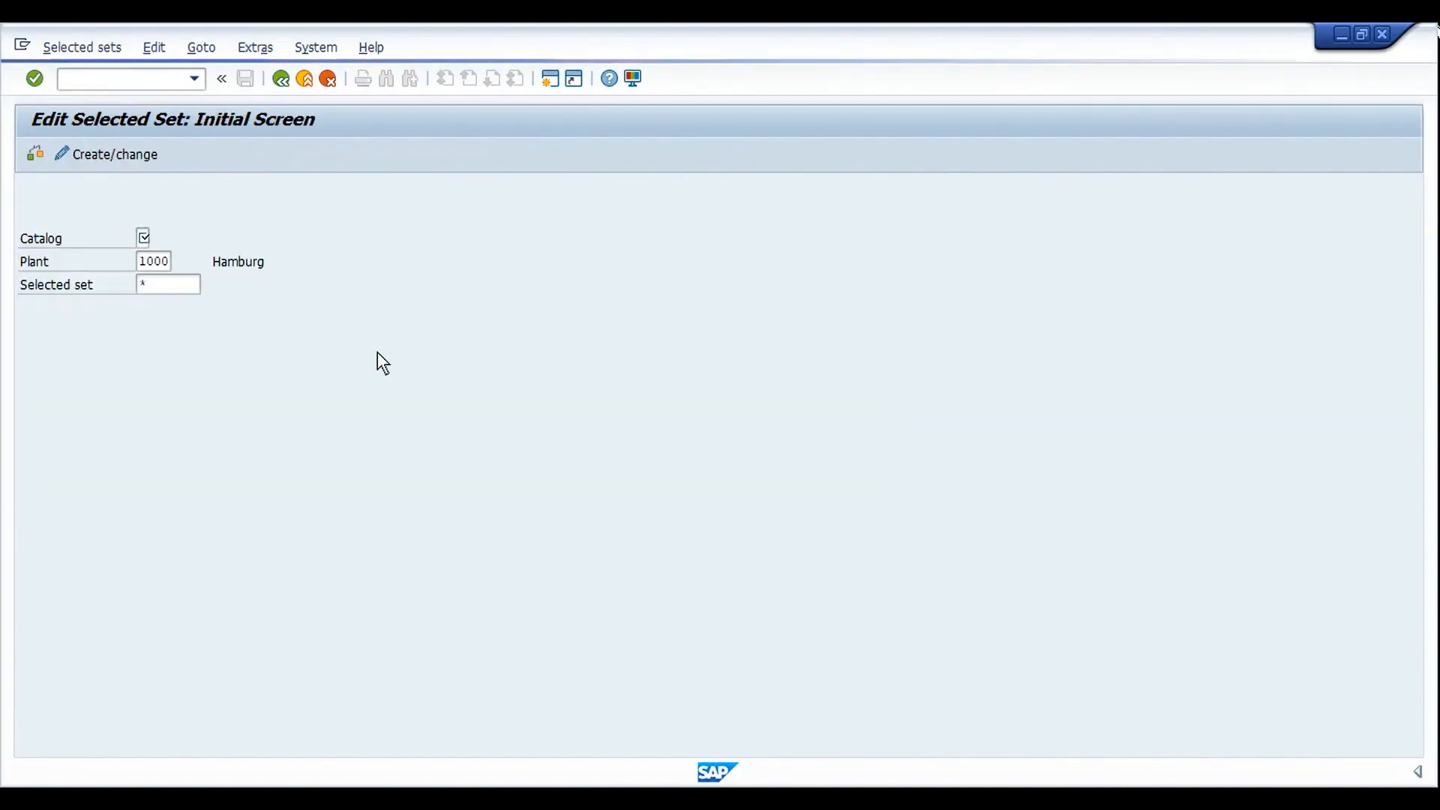
Choose catalog 3 (Usage decisions) and list all its selected sets for plant 1000
key(F4)
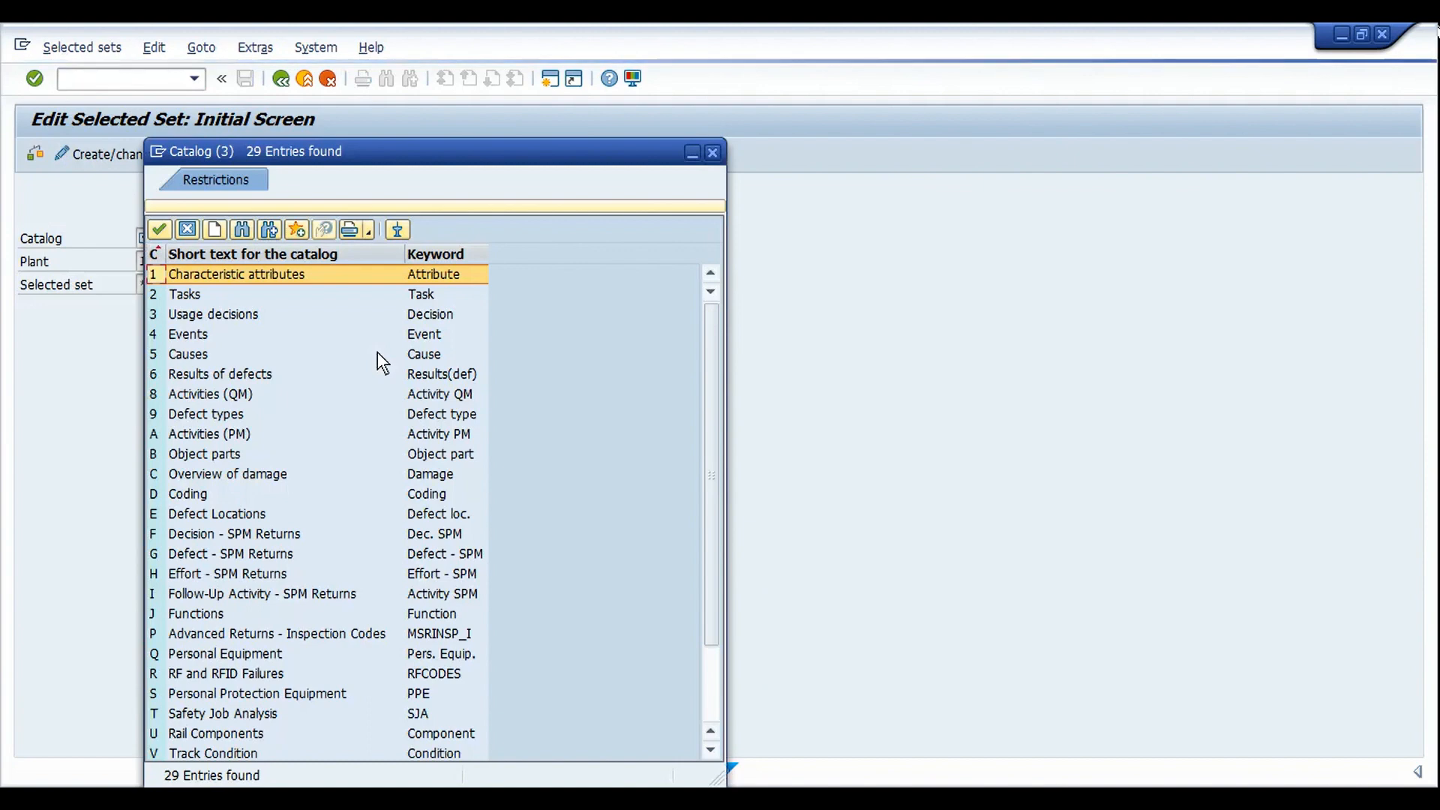
click(221, 320)
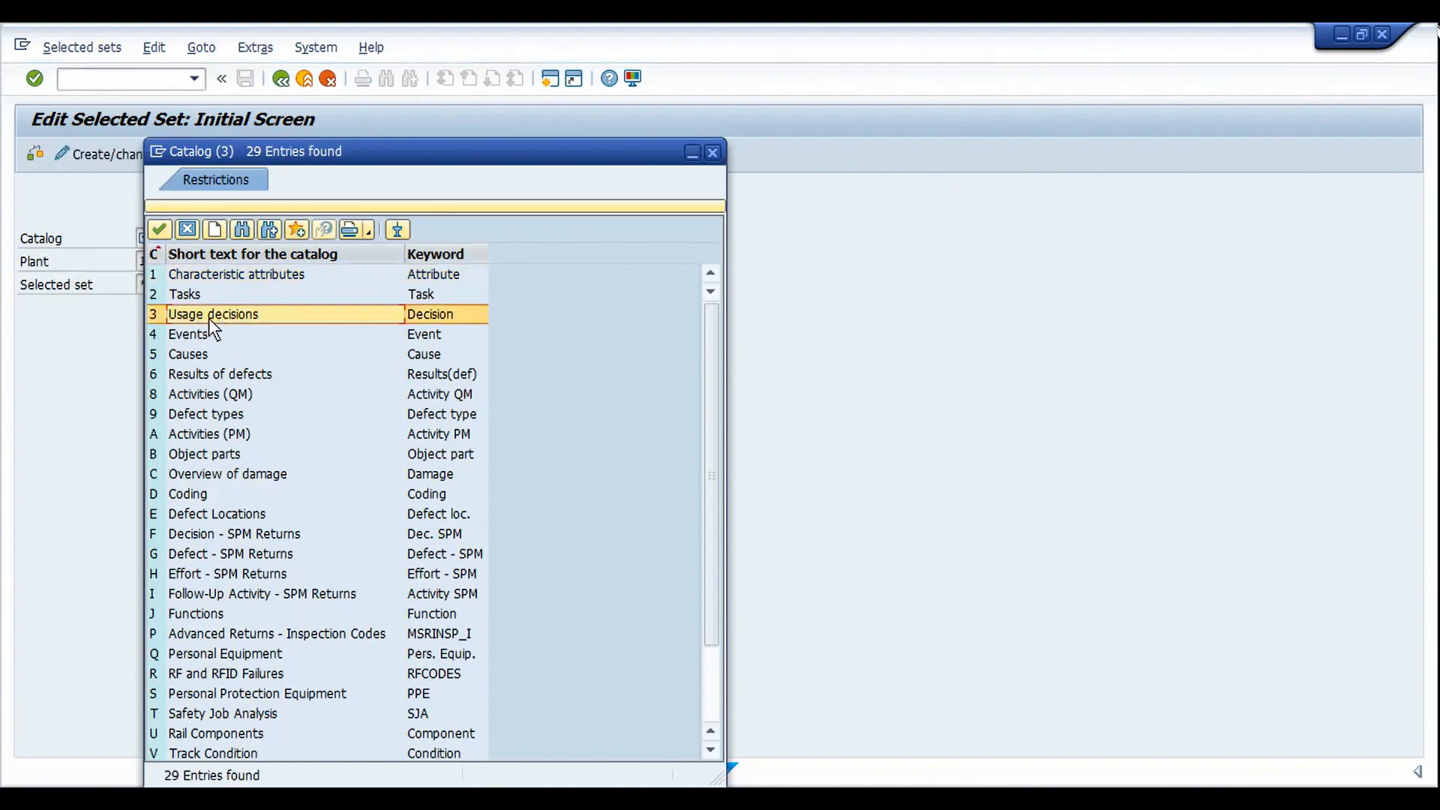
double_click(210, 318)
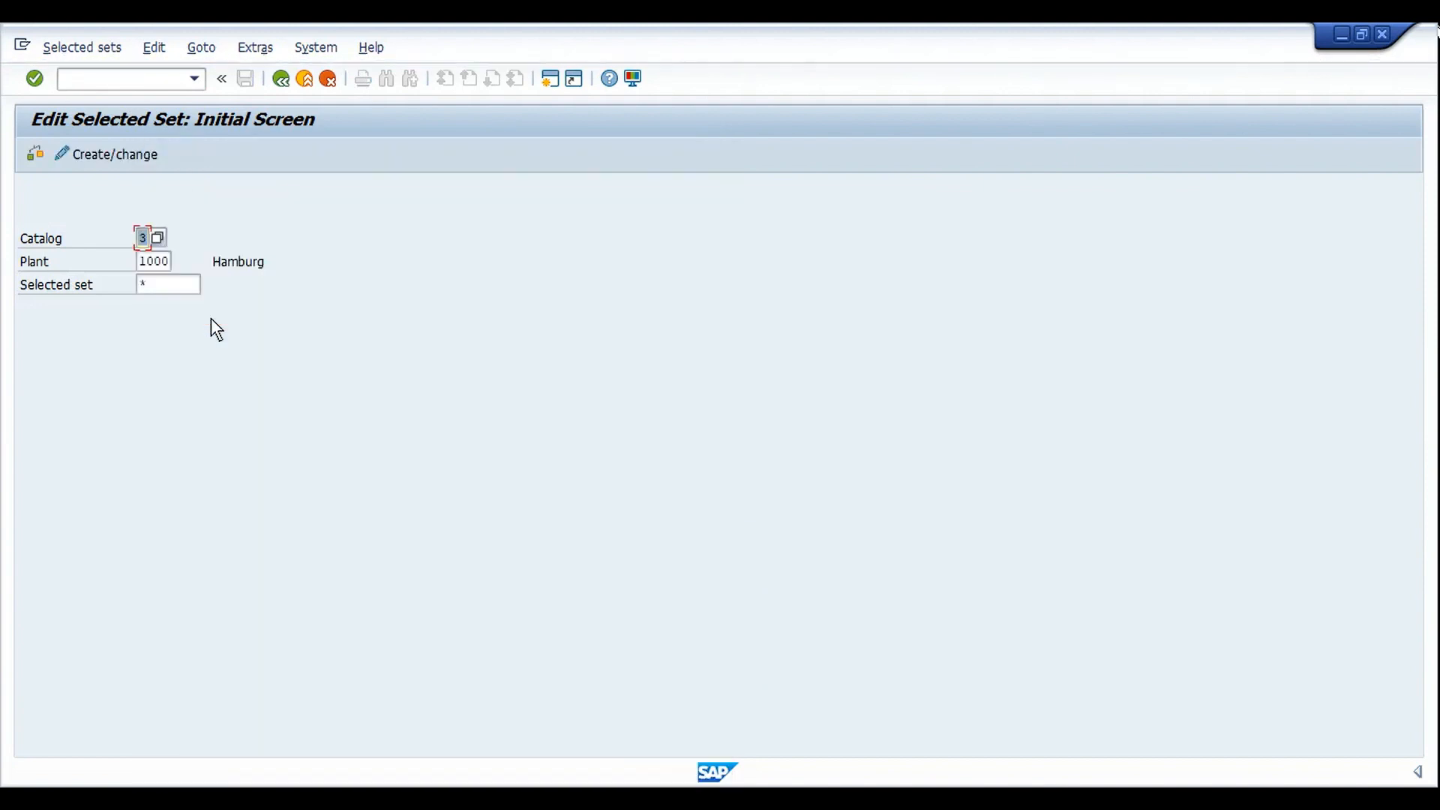
click(172, 289)
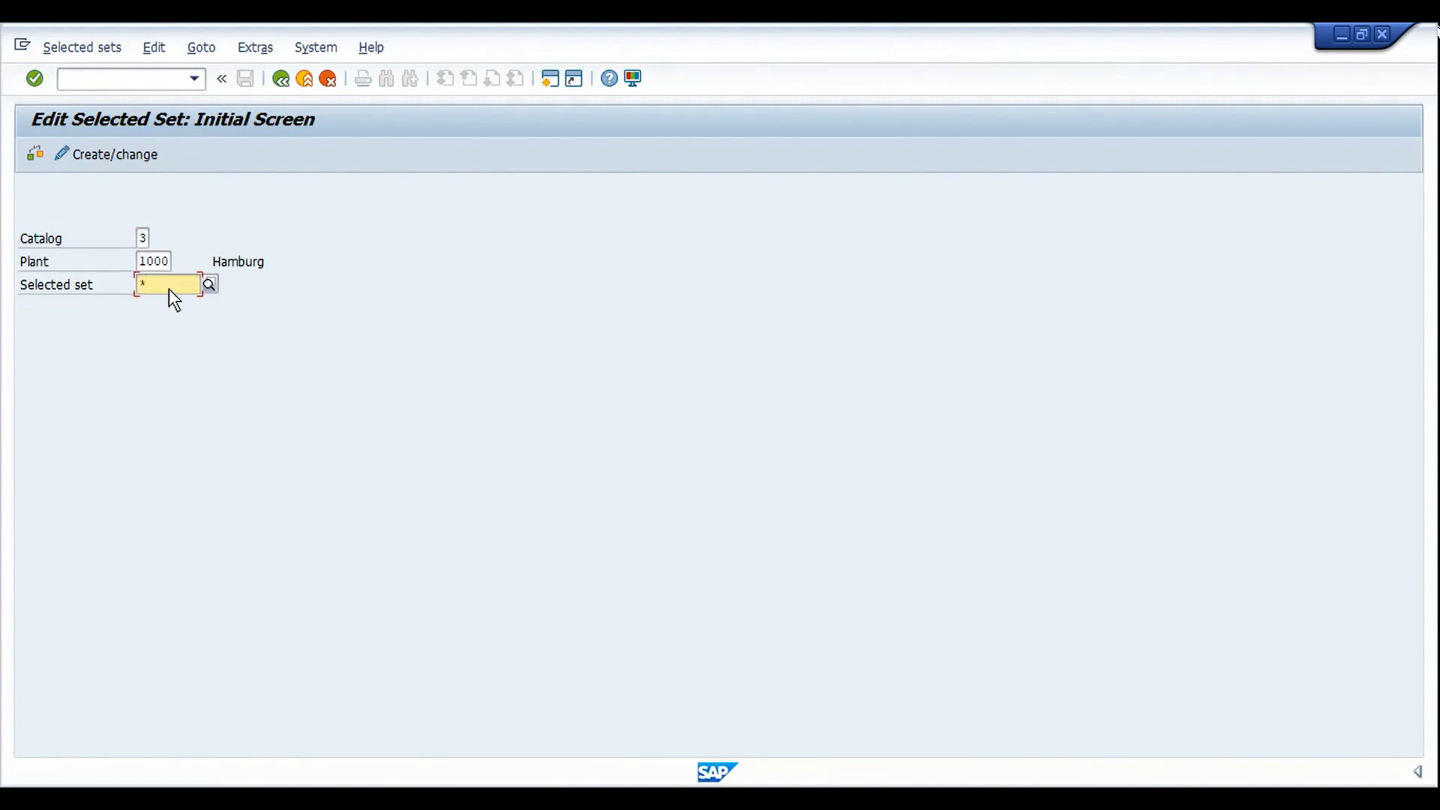
key(Return)
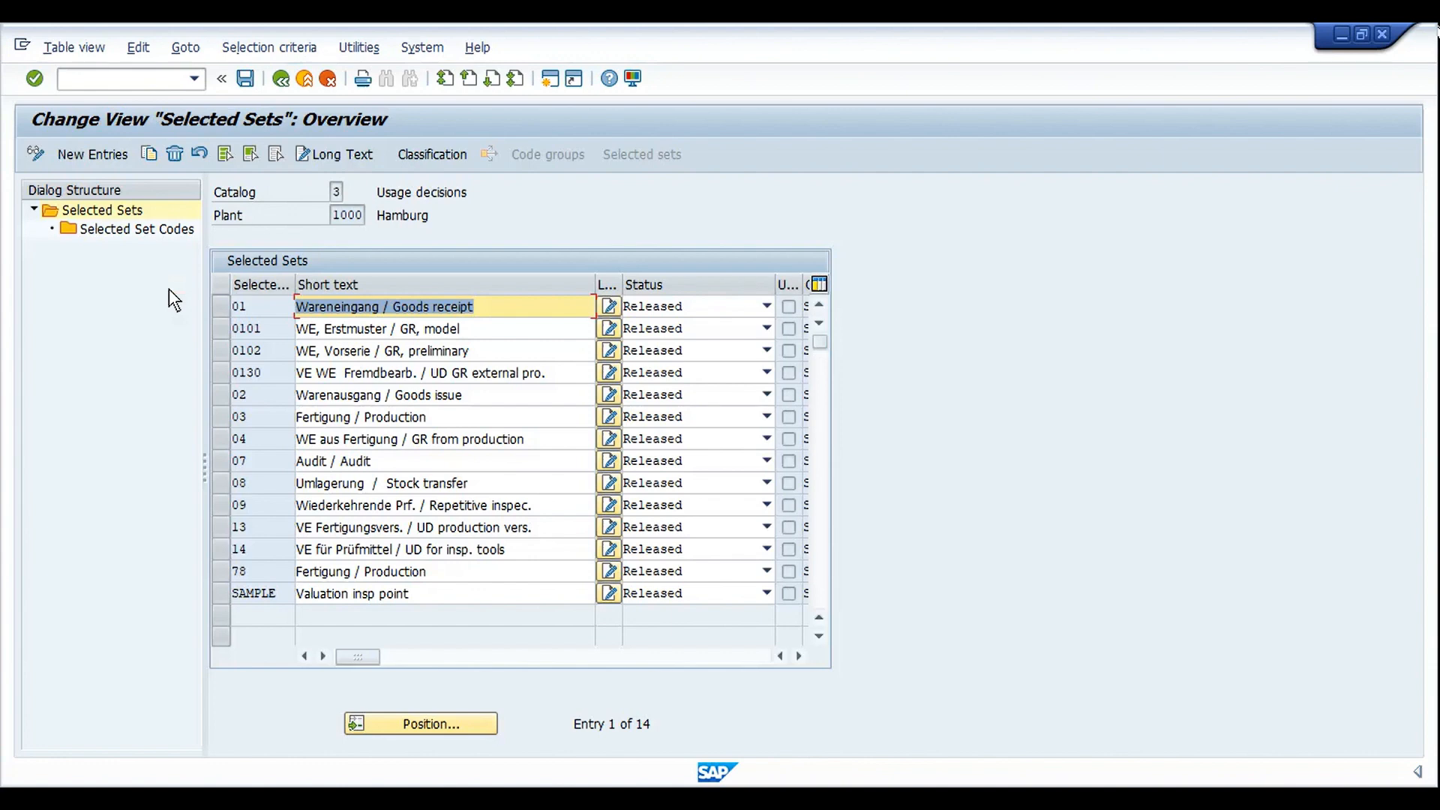
Display the selected set codes of set 04 (GR from production) to examine its posting proposals
click(224, 436)
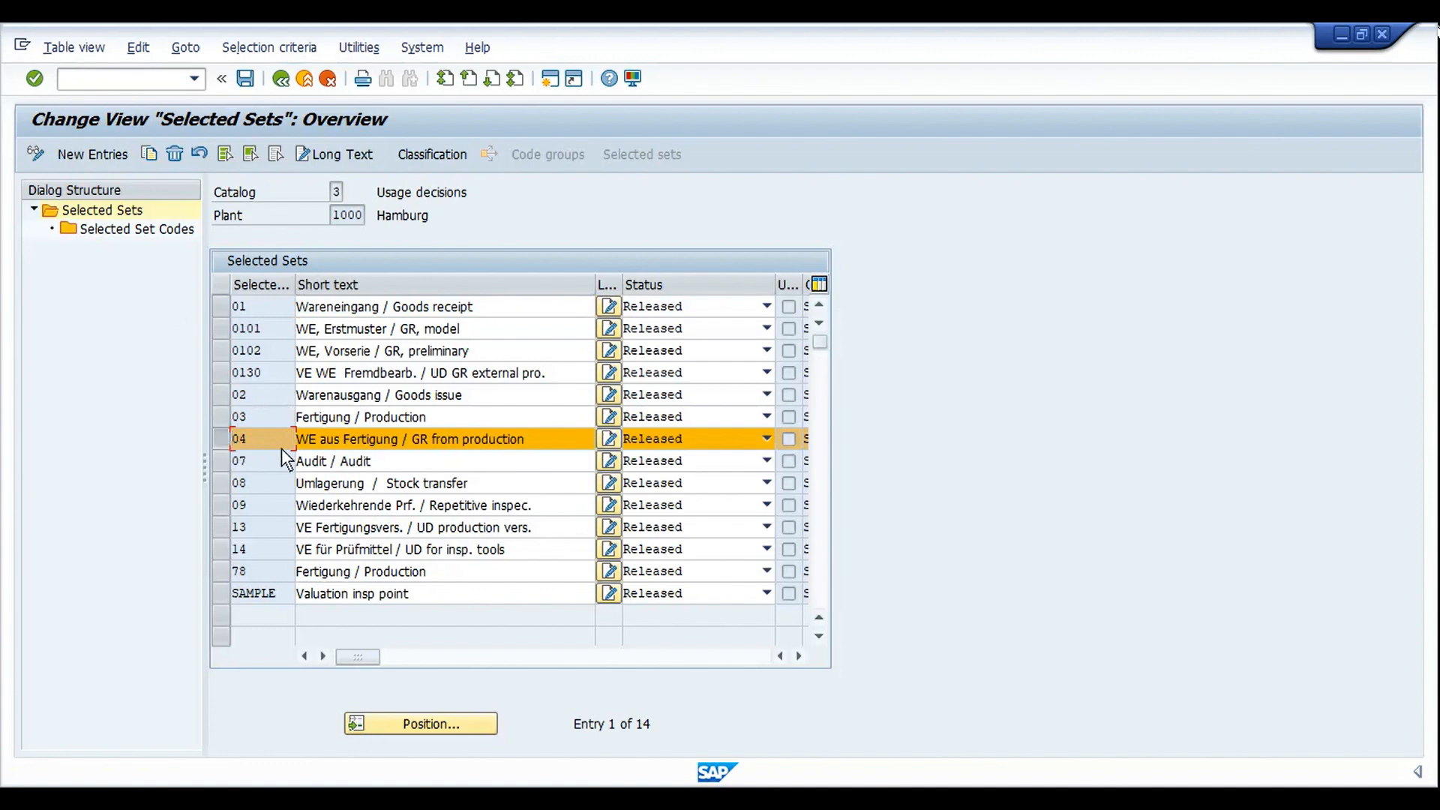
double_click(118, 231)
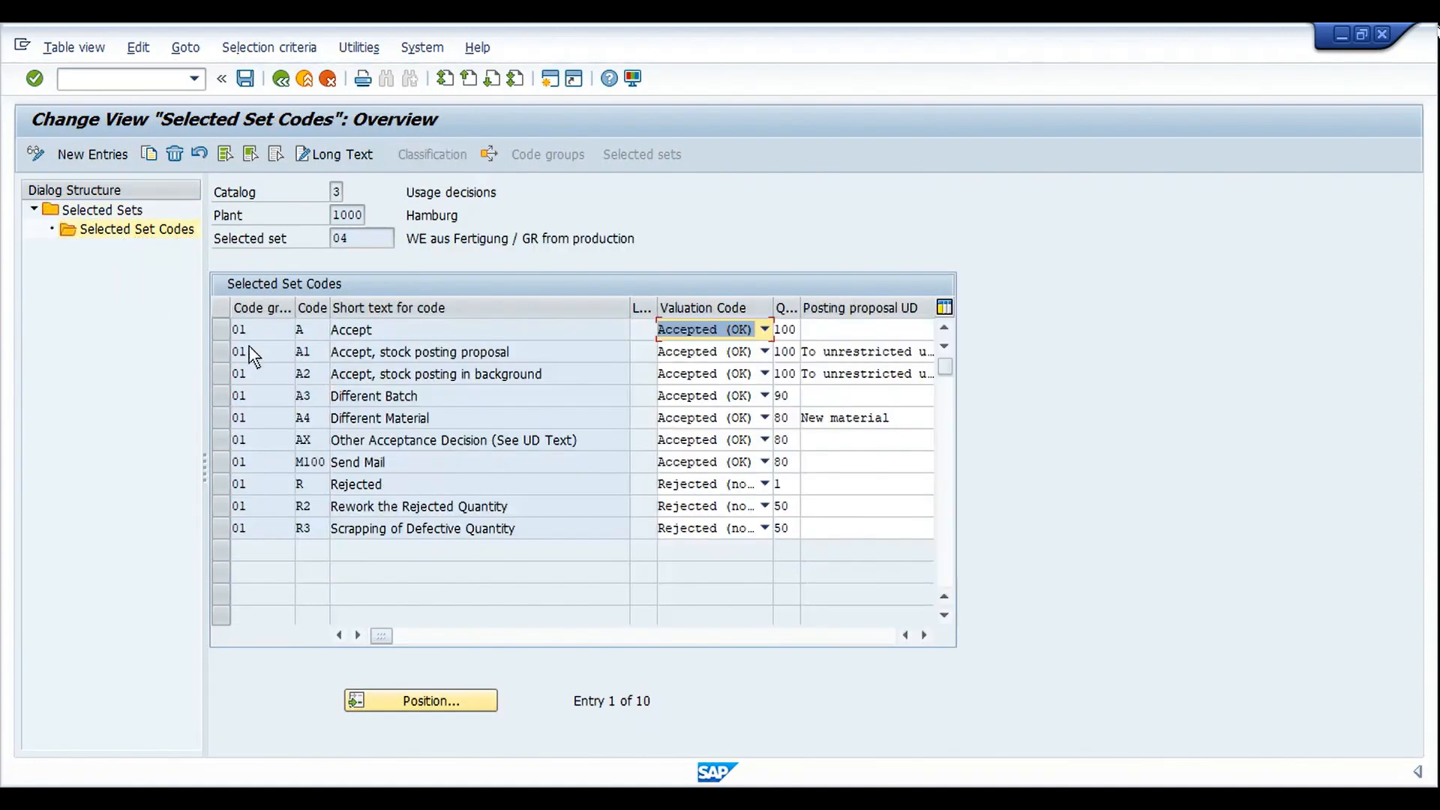
click(386, 240)
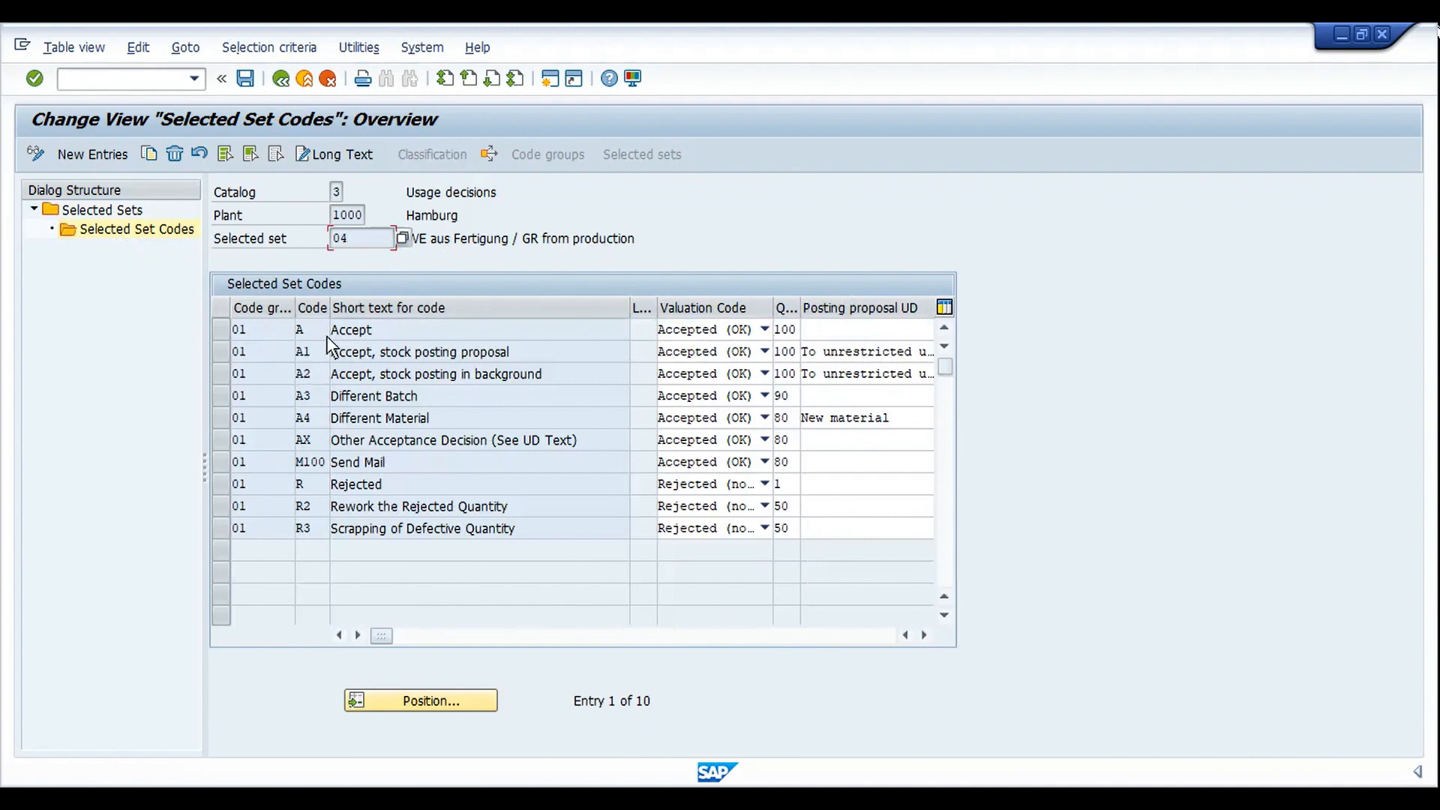
Adjust the code and short text column widths in selected set 04 to bring the posting proposals into view
drag(330, 316, 374, 316)
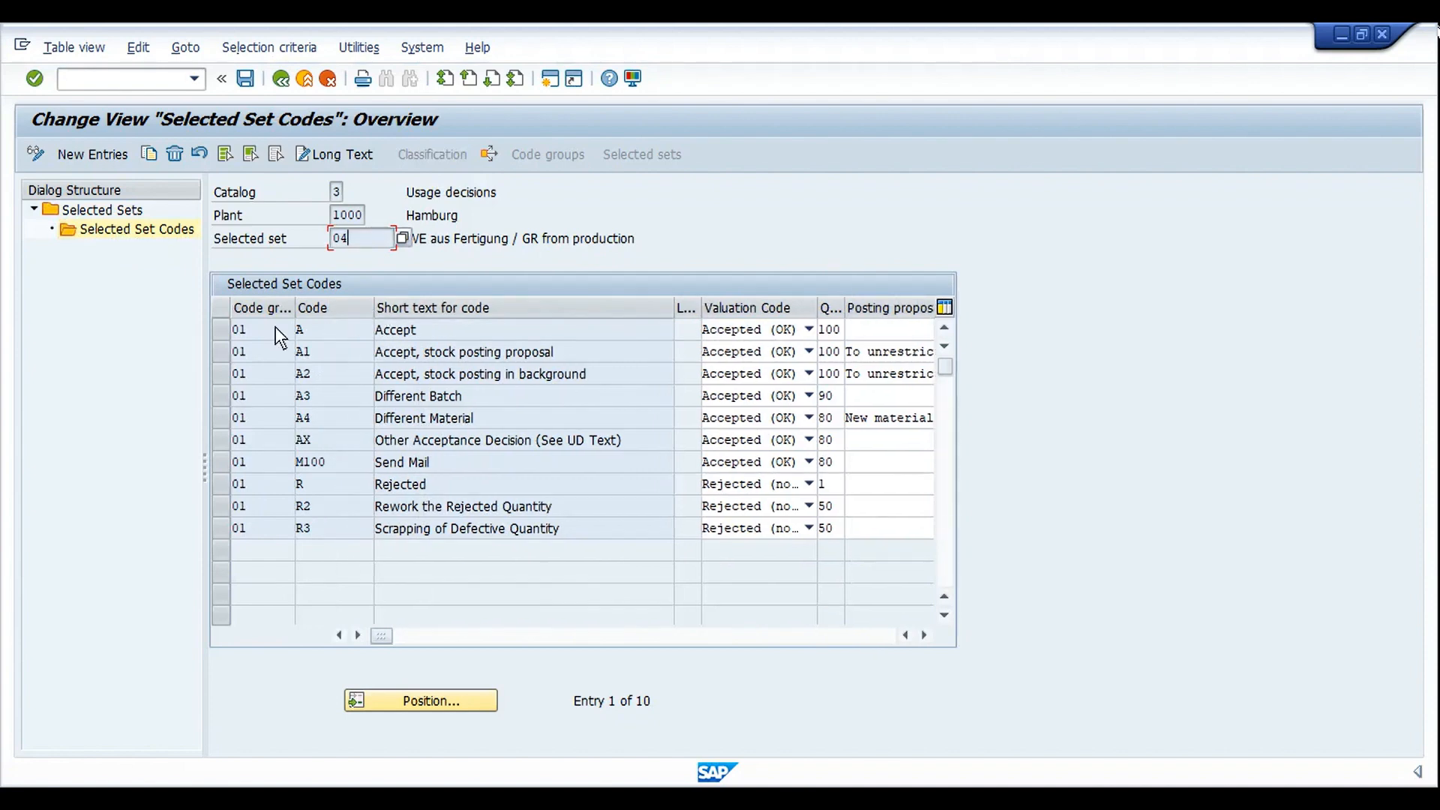
click(363, 332)
click(927, 637)
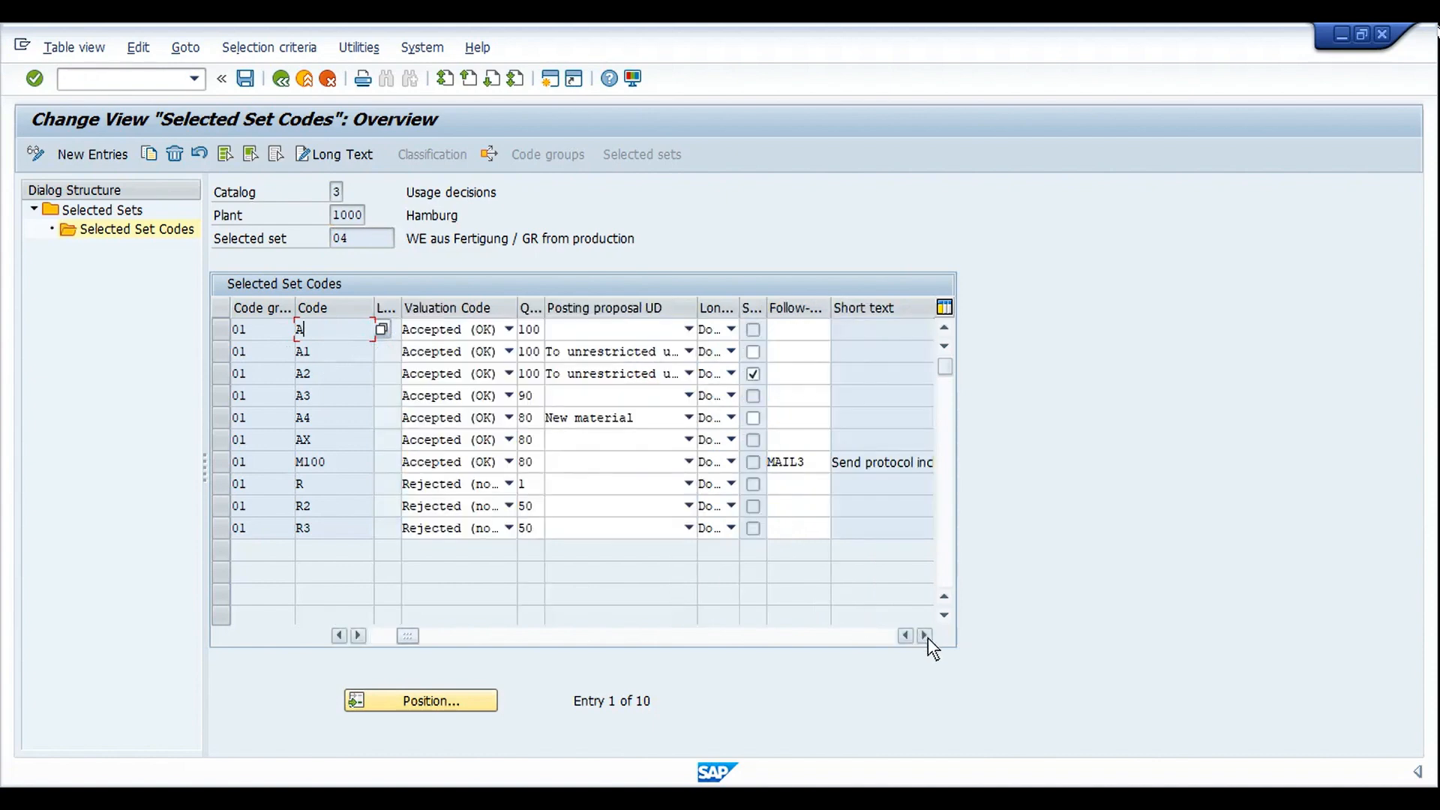
click(341, 635)
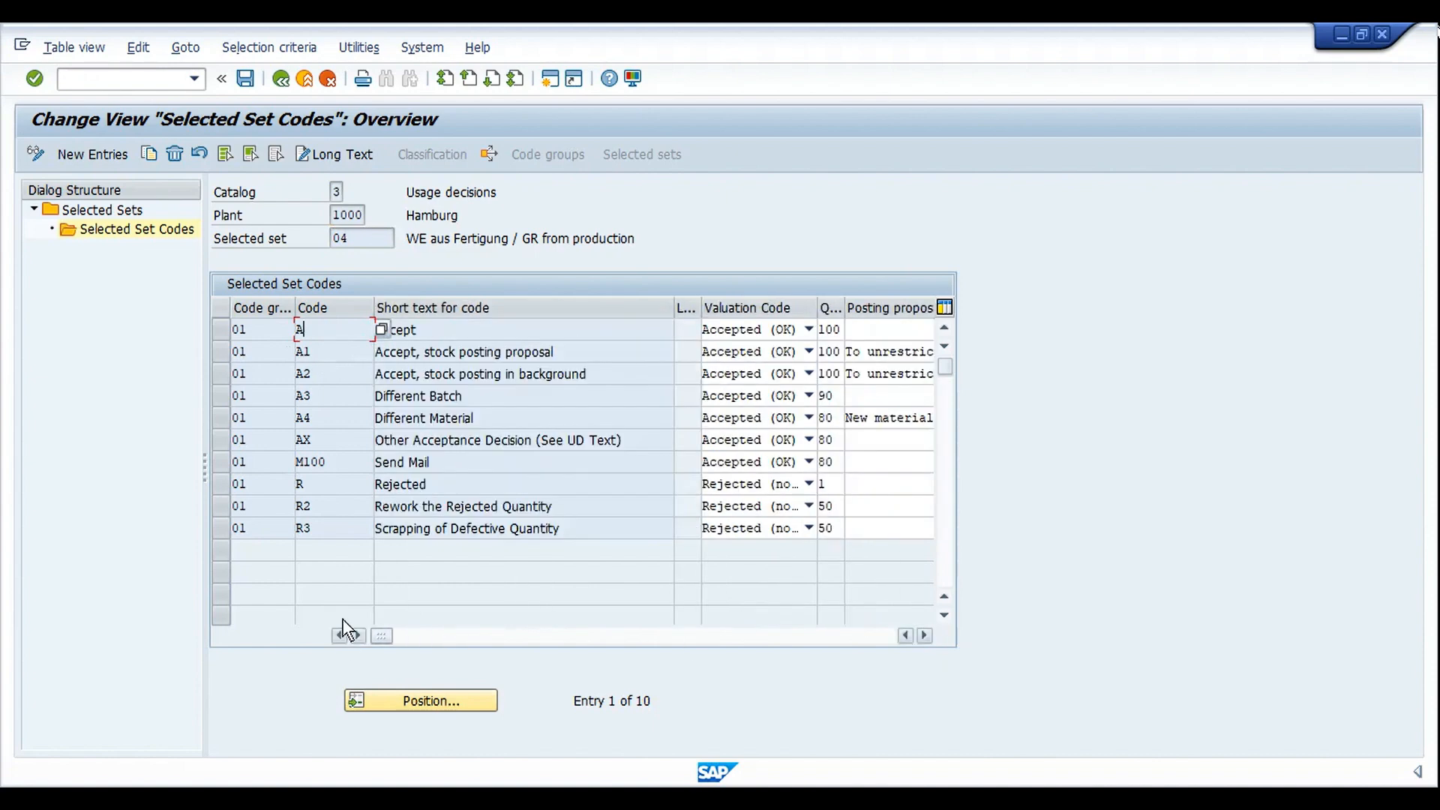
mouse_move(372, 308)
mouse_down()
mouse_move(326, 308)
mouse_move(346, 306)
mouse_up()
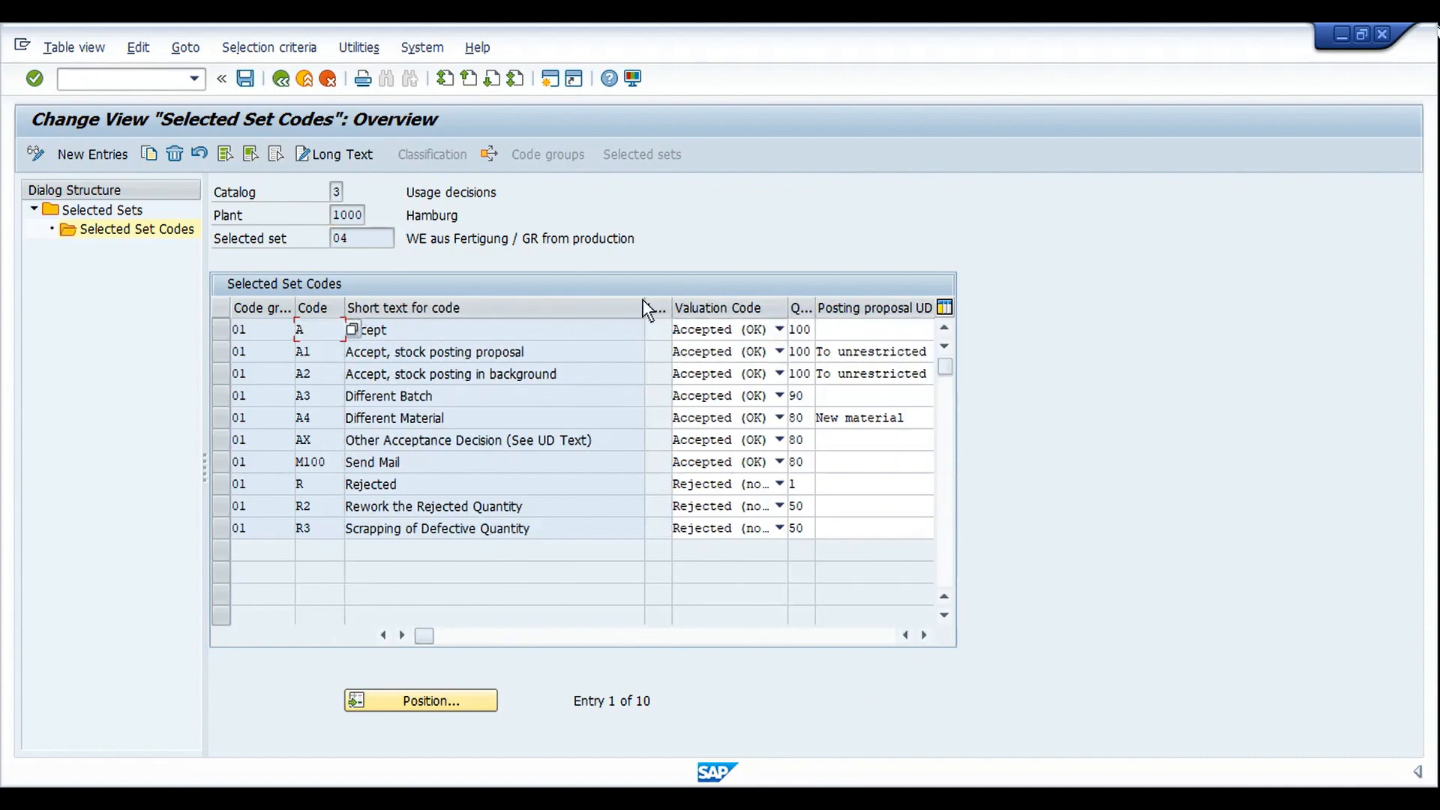
drag(645, 307, 549, 307)
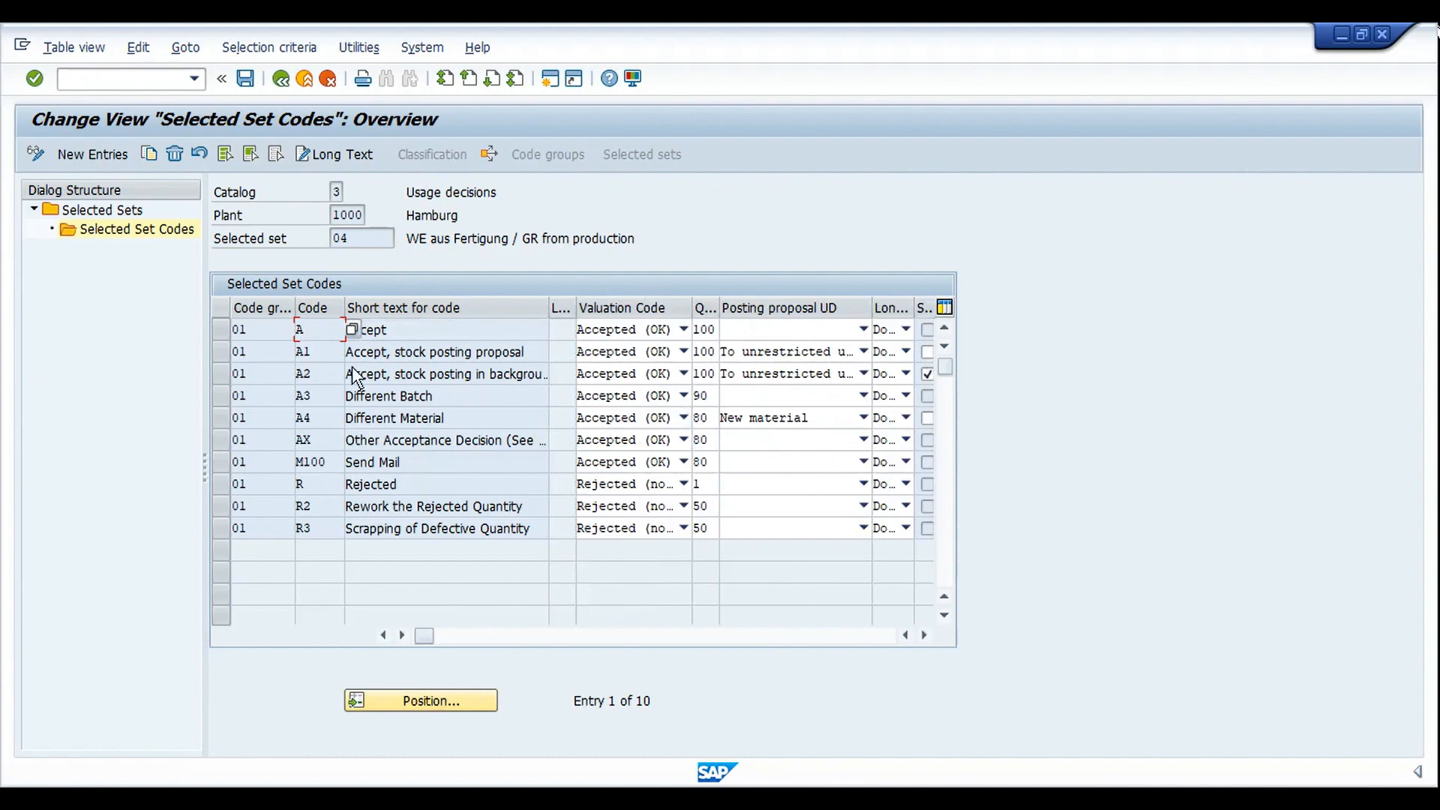
Examine the posting proposal options available for usage decision codes A and A1 without changing them
click(834, 330)
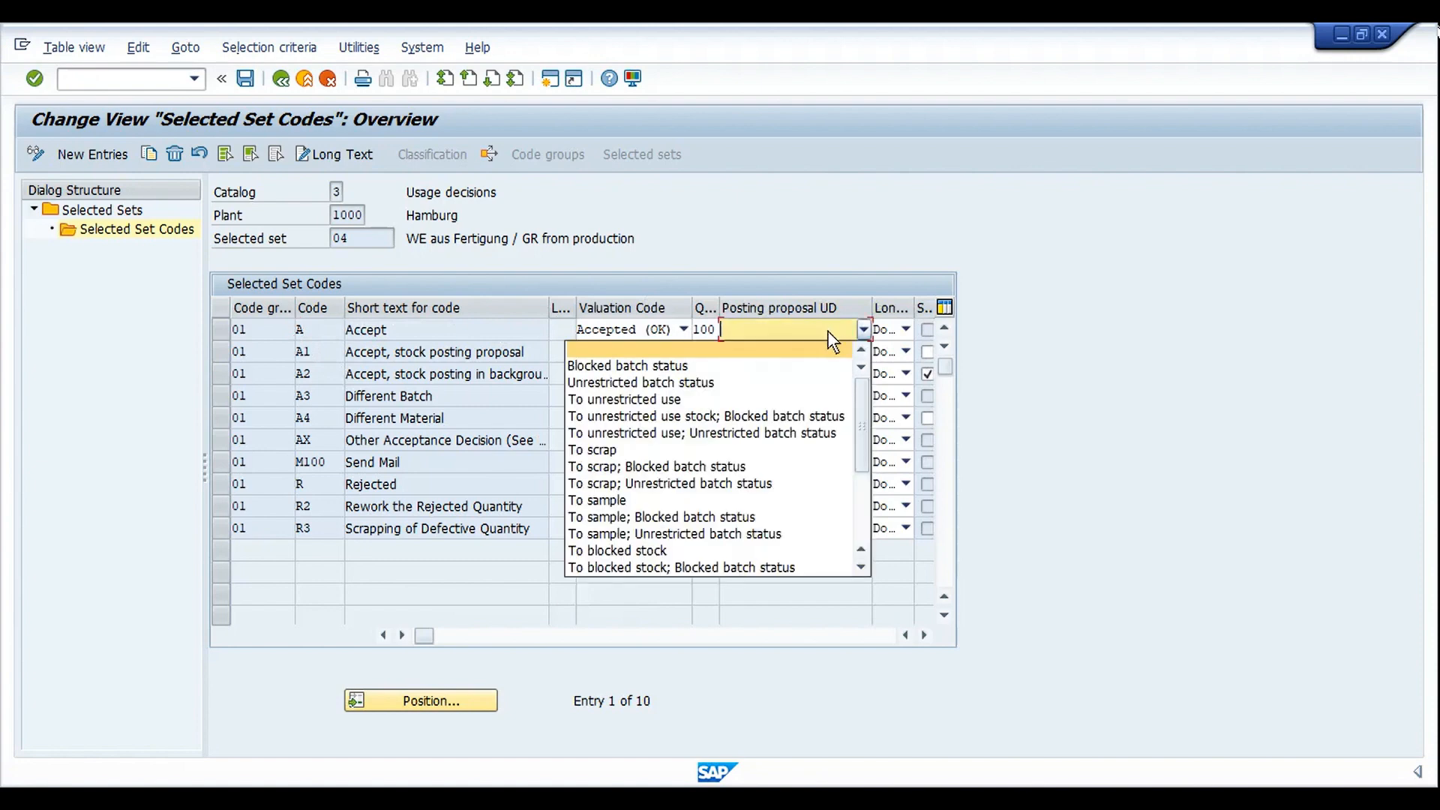
click(790, 348)
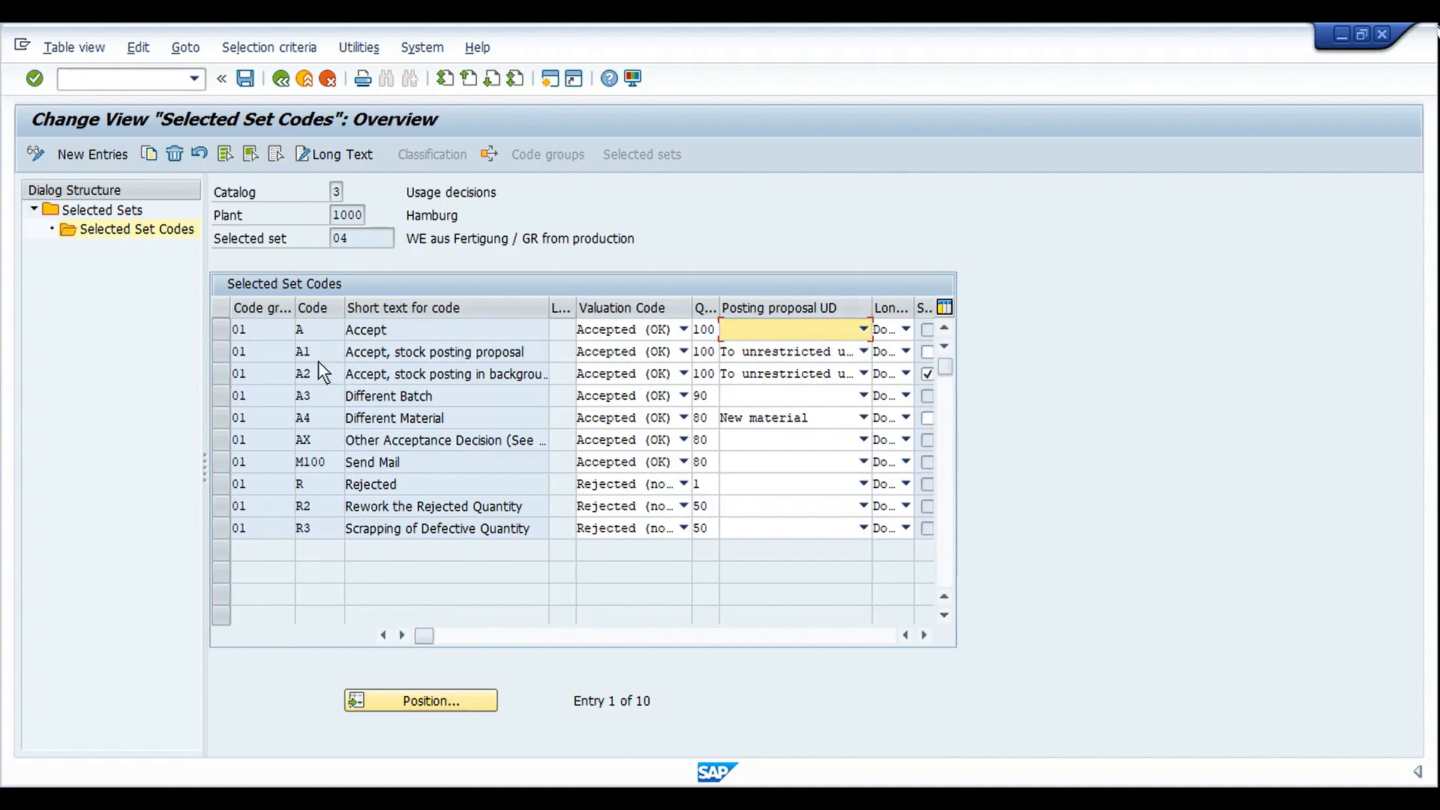
click(220, 353)
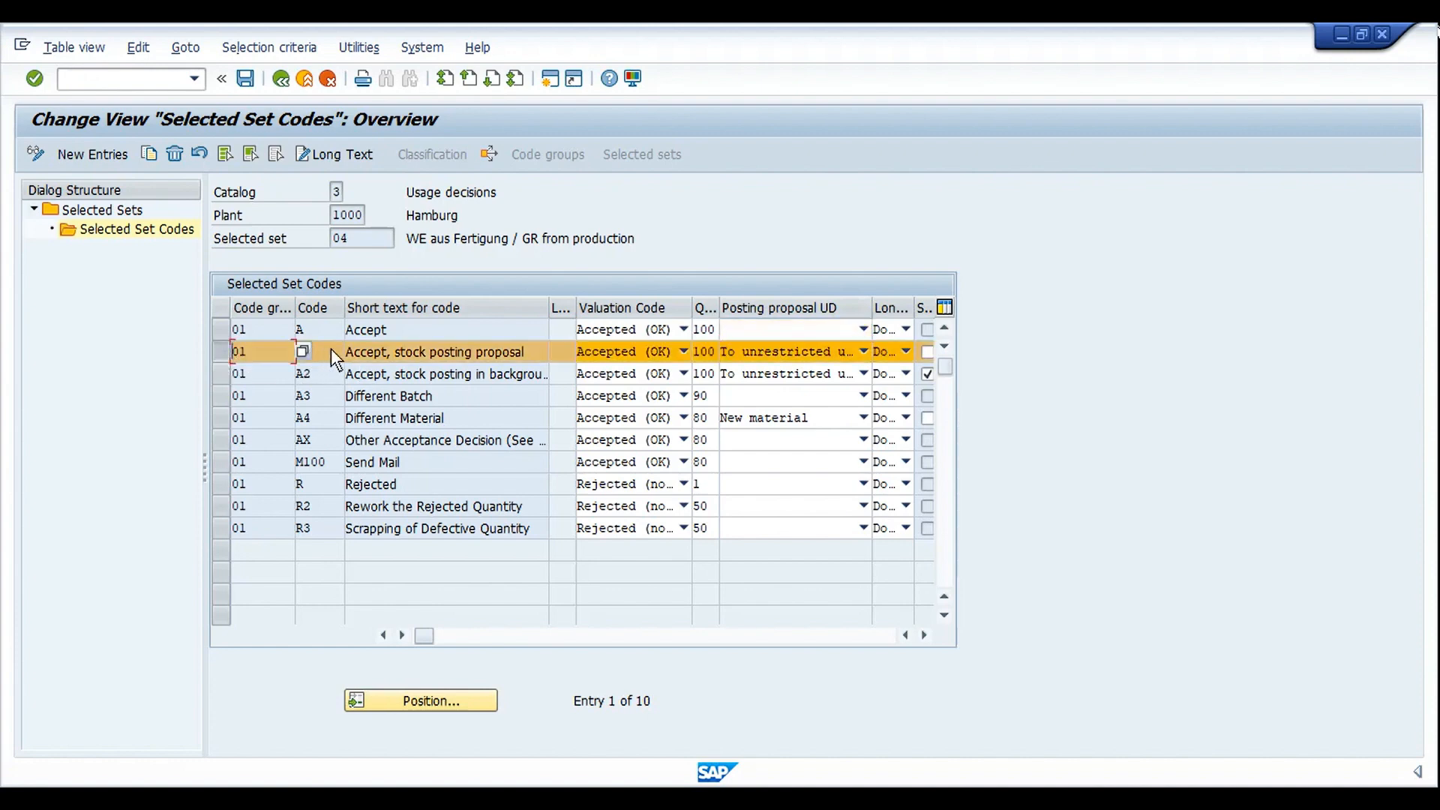
click(803, 358)
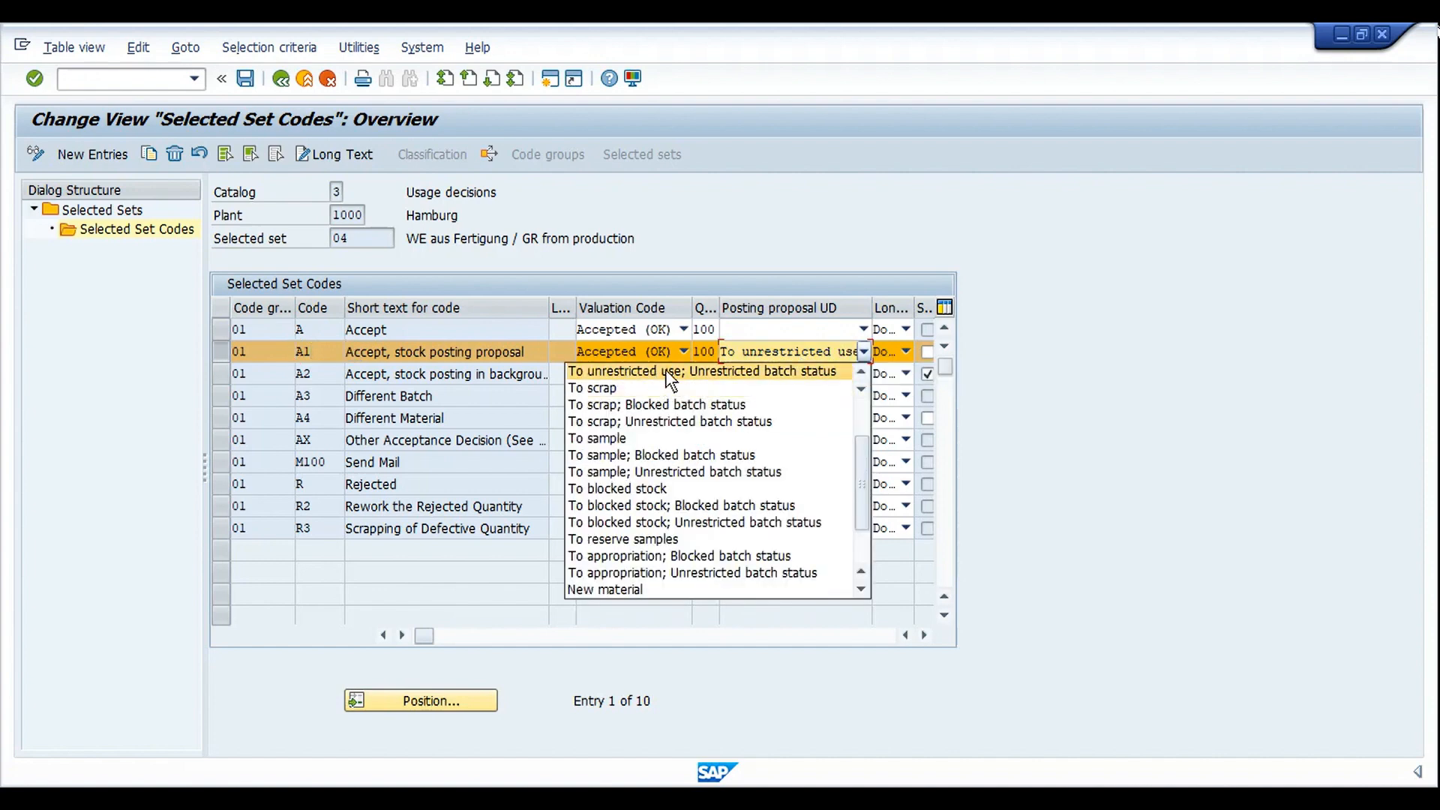
click(756, 372)
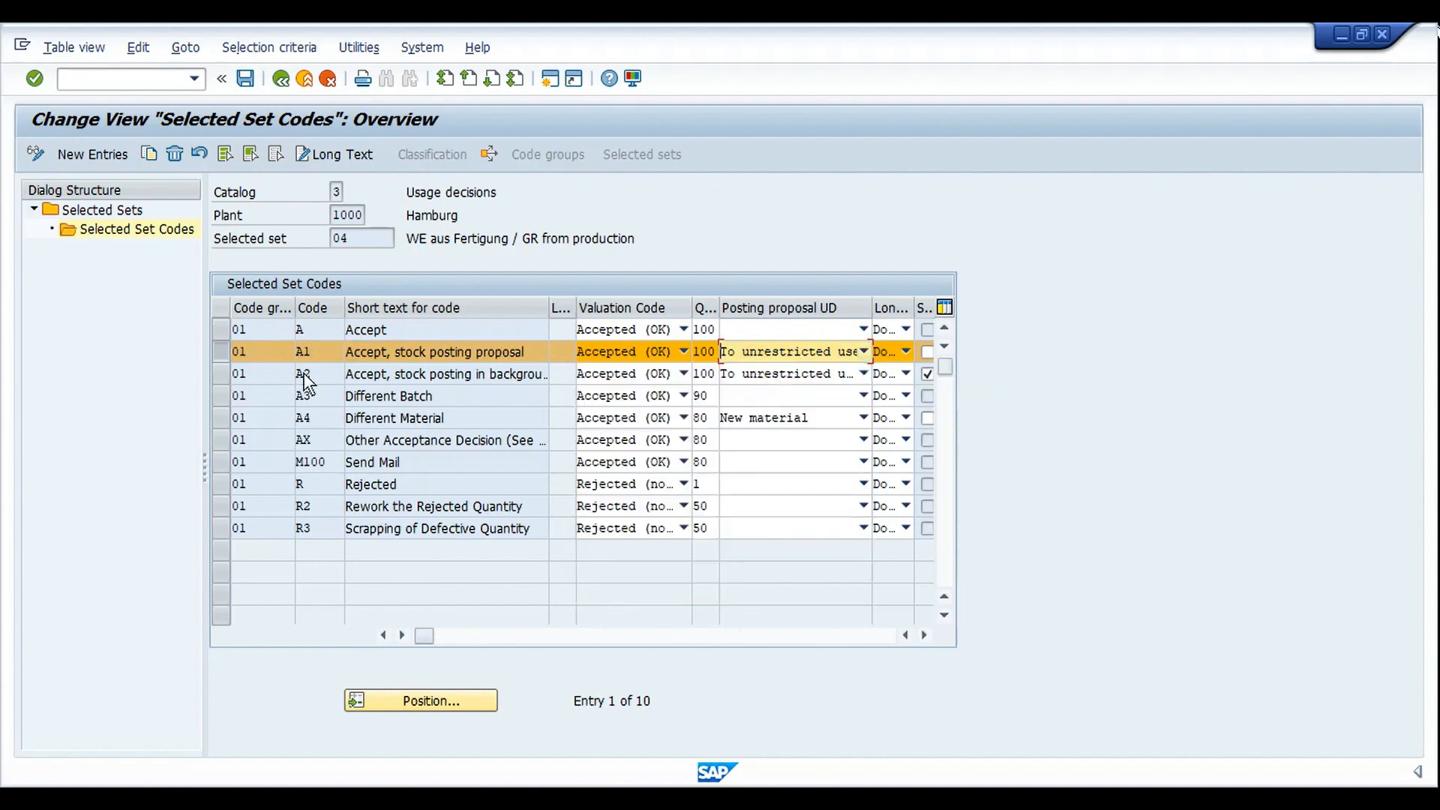
click(228, 358)
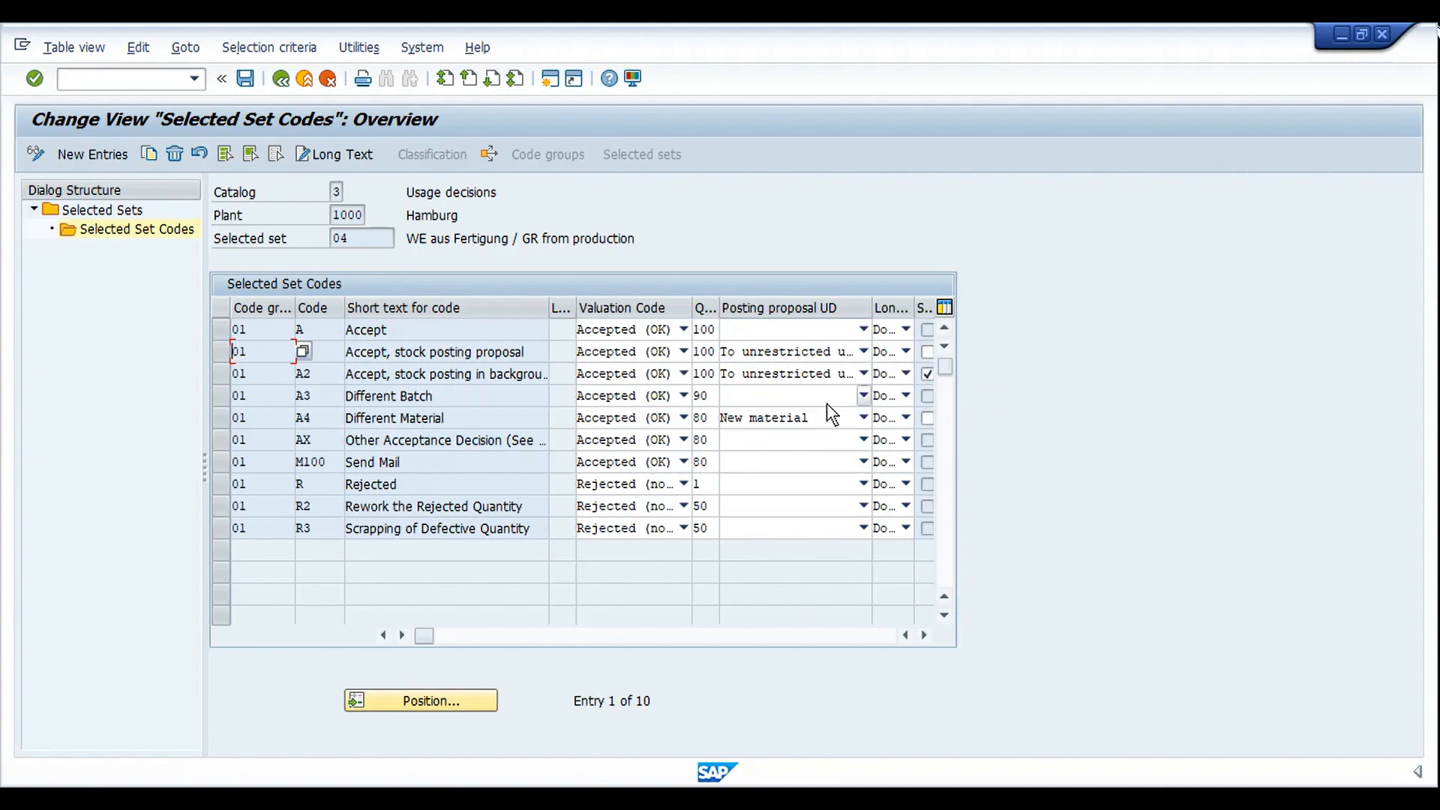
click(832, 347)
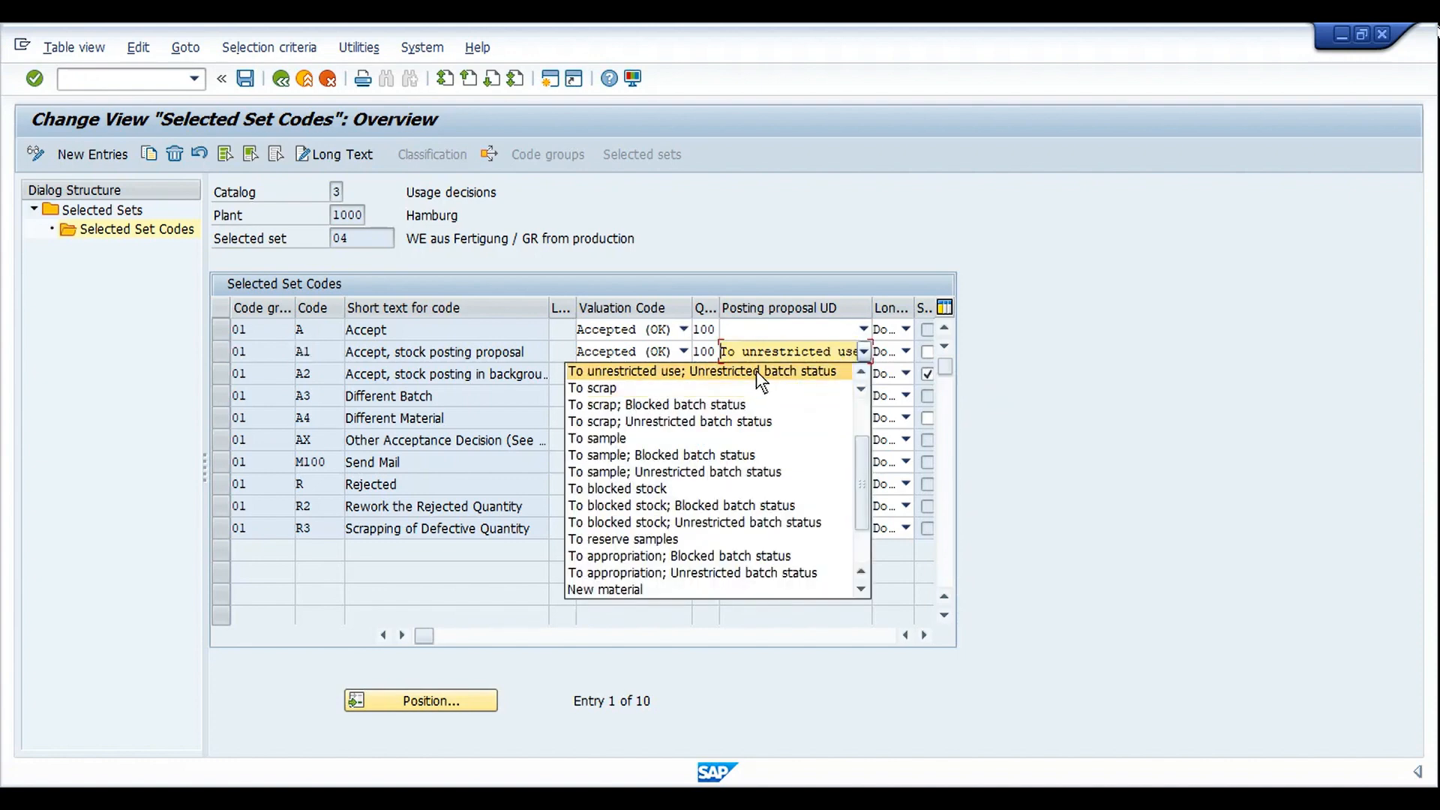
click(820, 370)
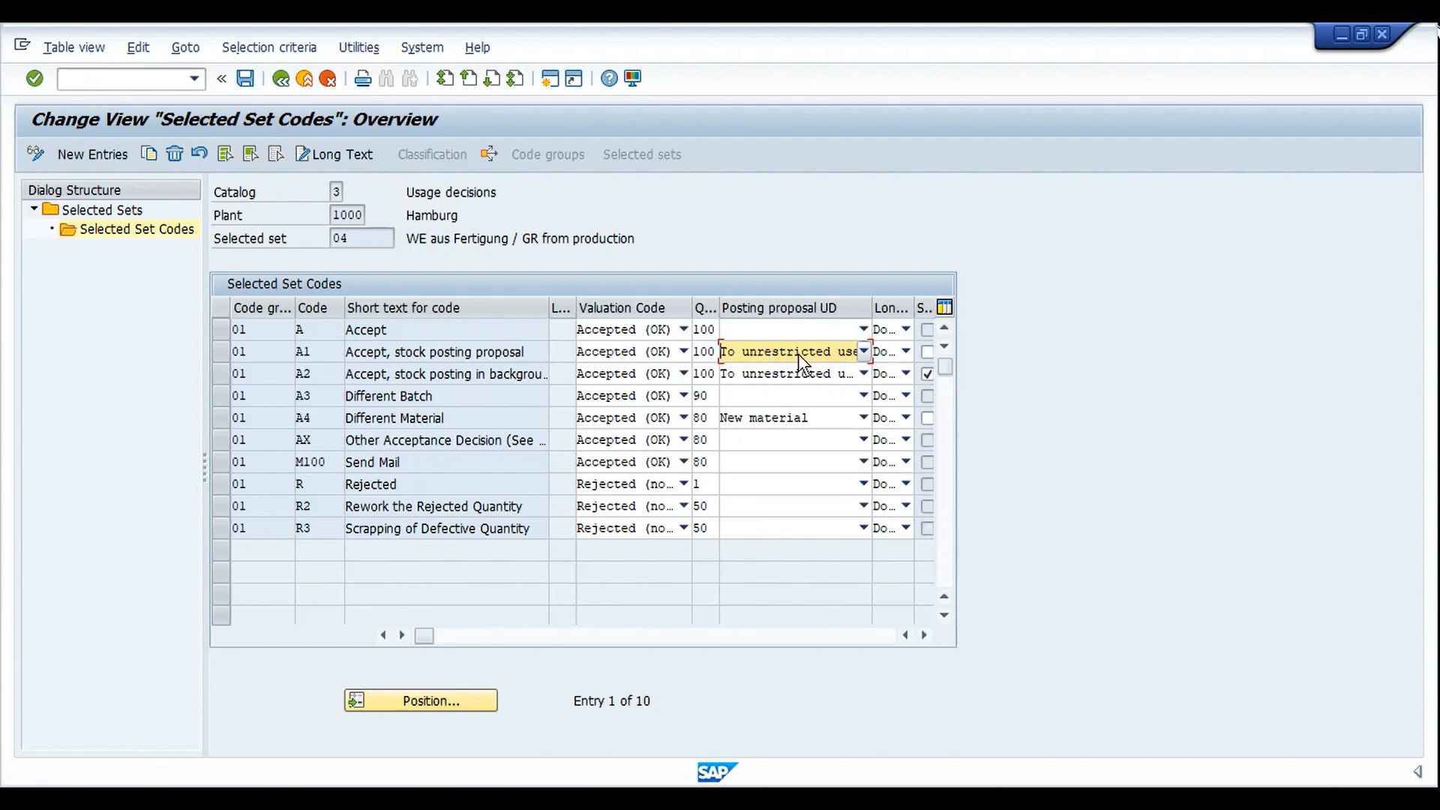
click(317, 354)
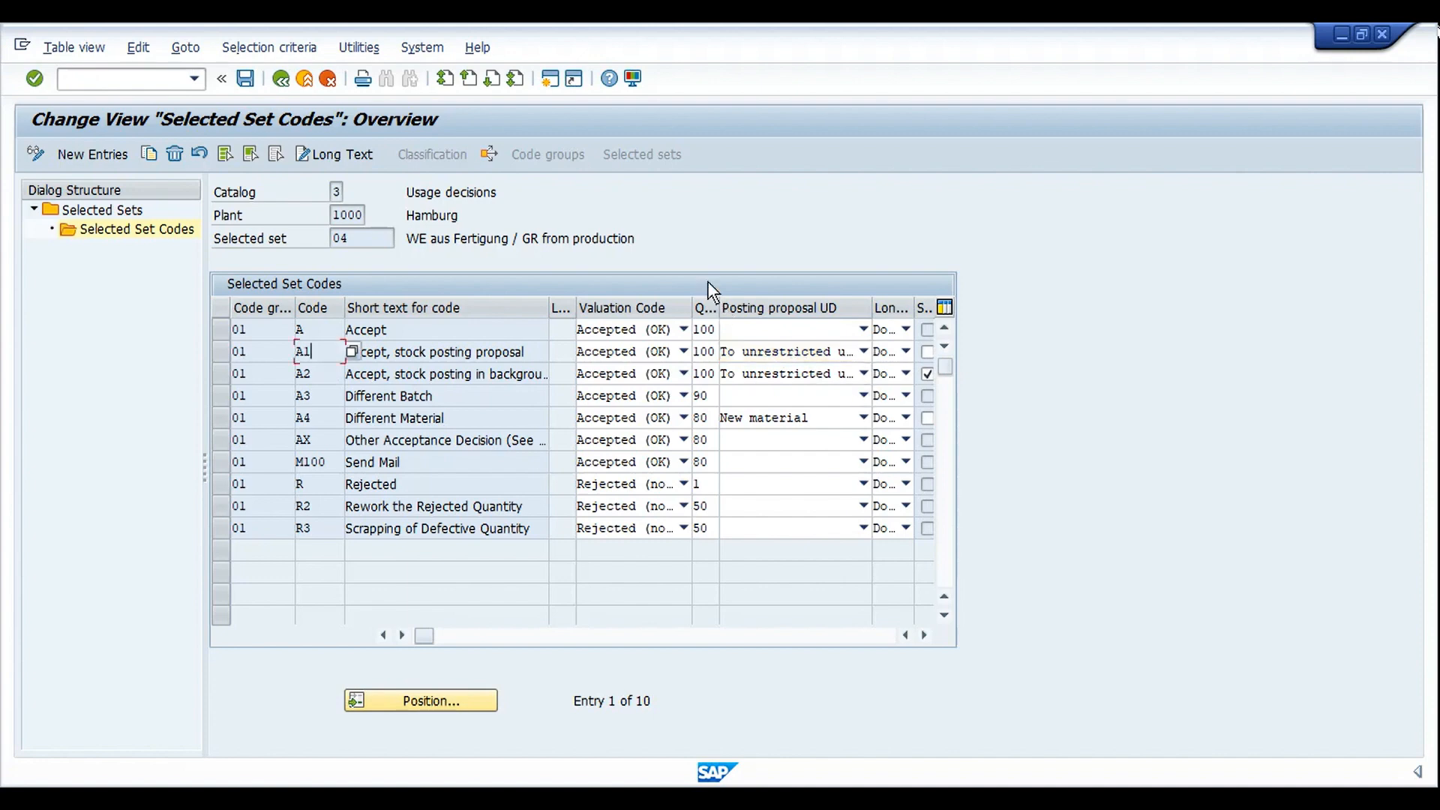
Widen the quality score column and compare the scores of the acceptance and rejection codes
drag(719, 308, 780, 313)
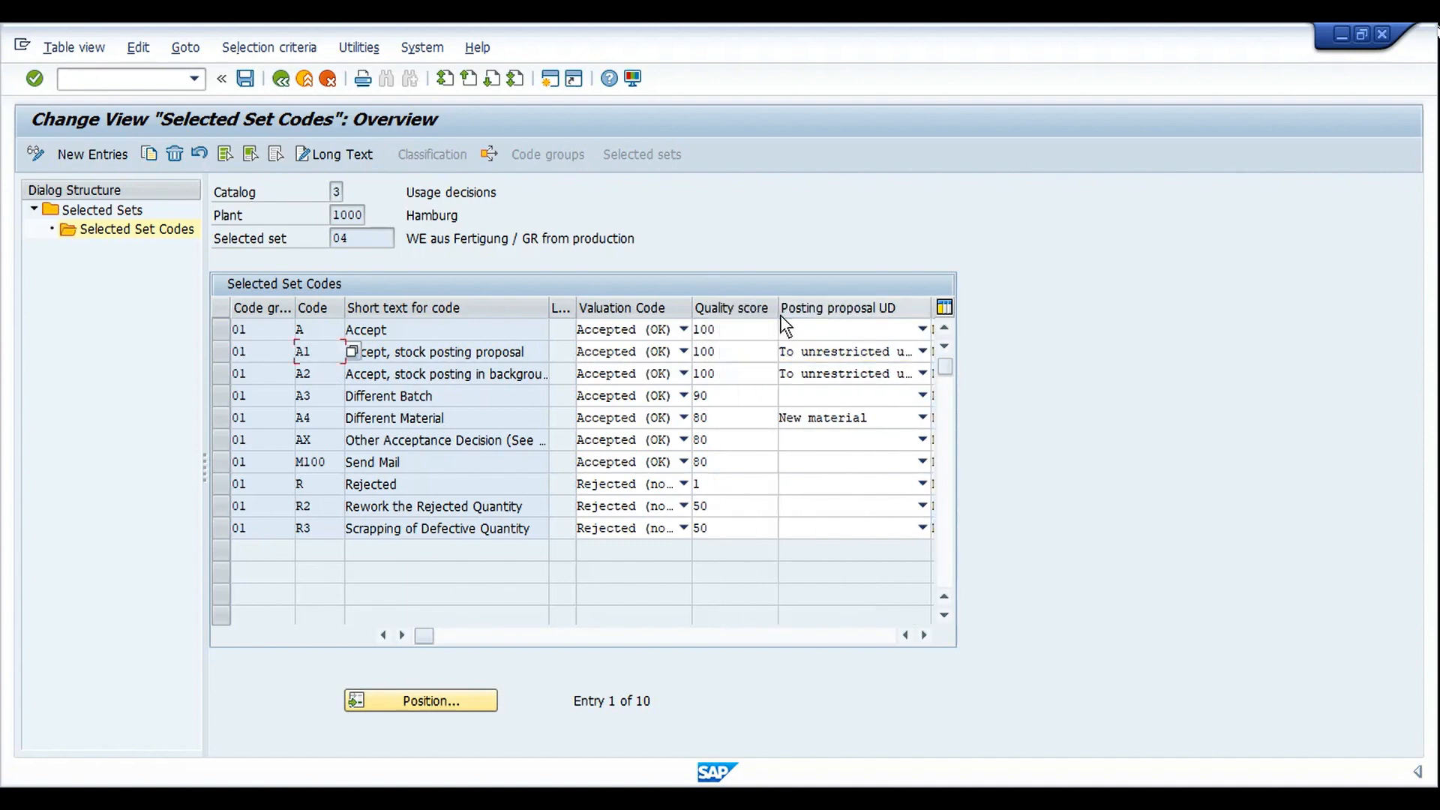
click(738, 357)
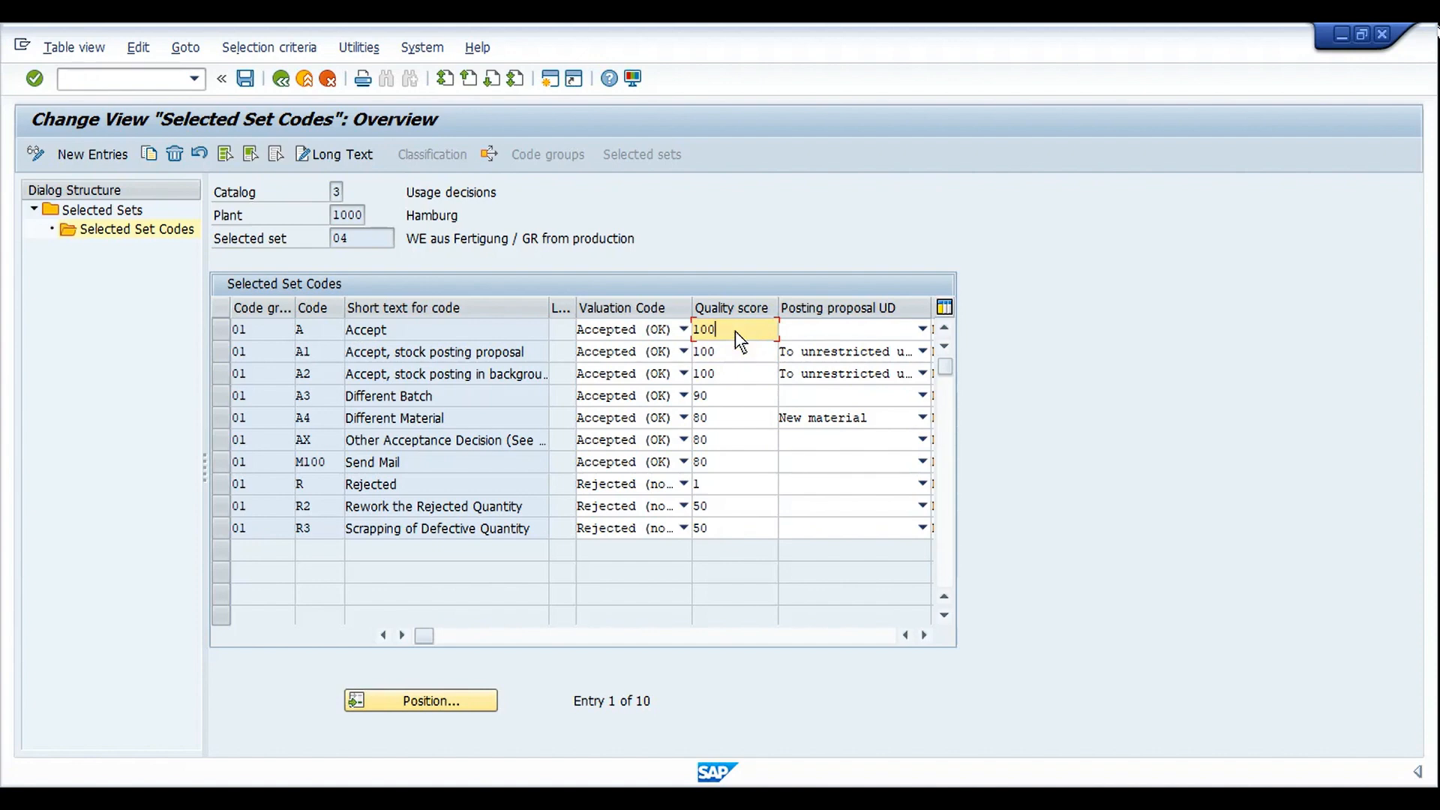
click(318, 327)
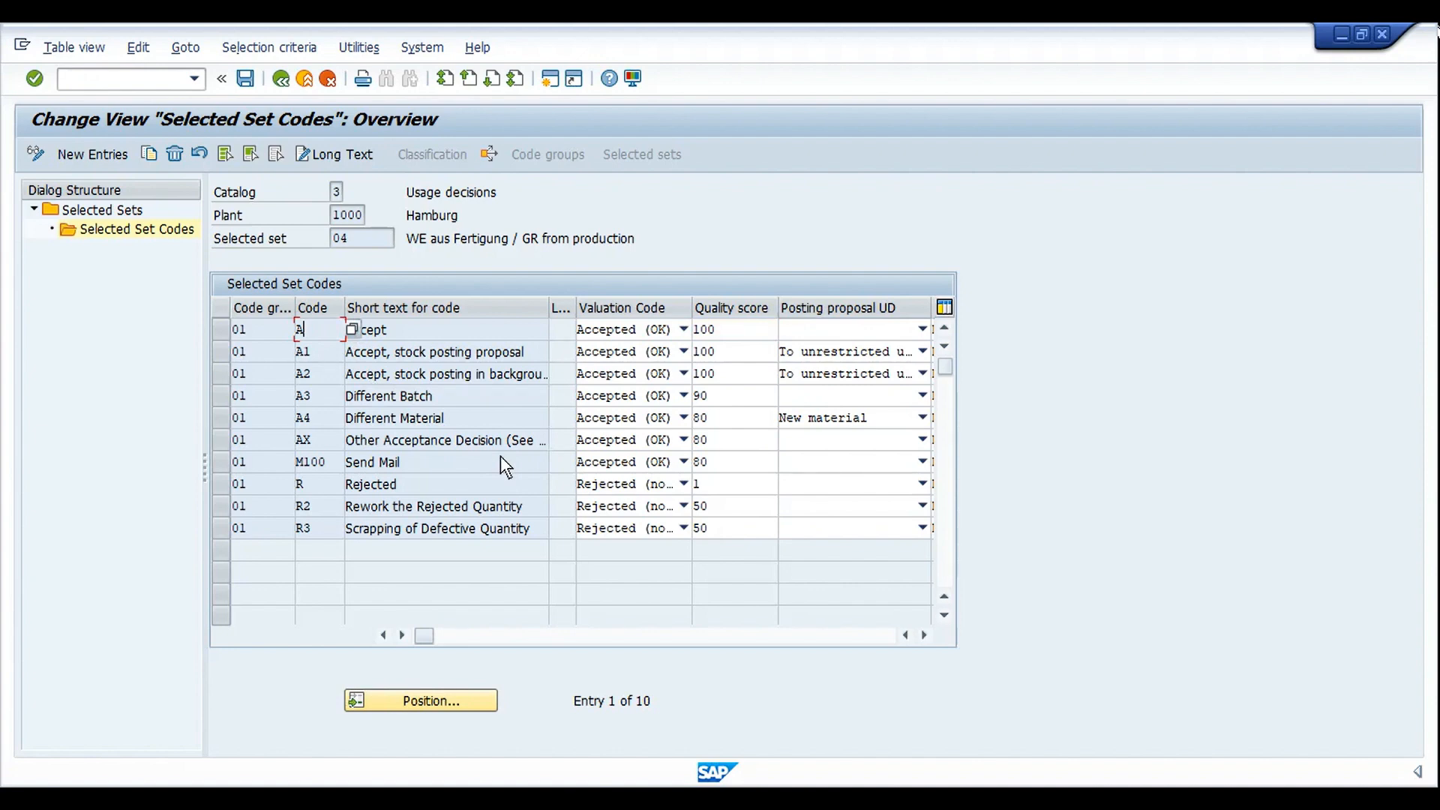
click(718, 444)
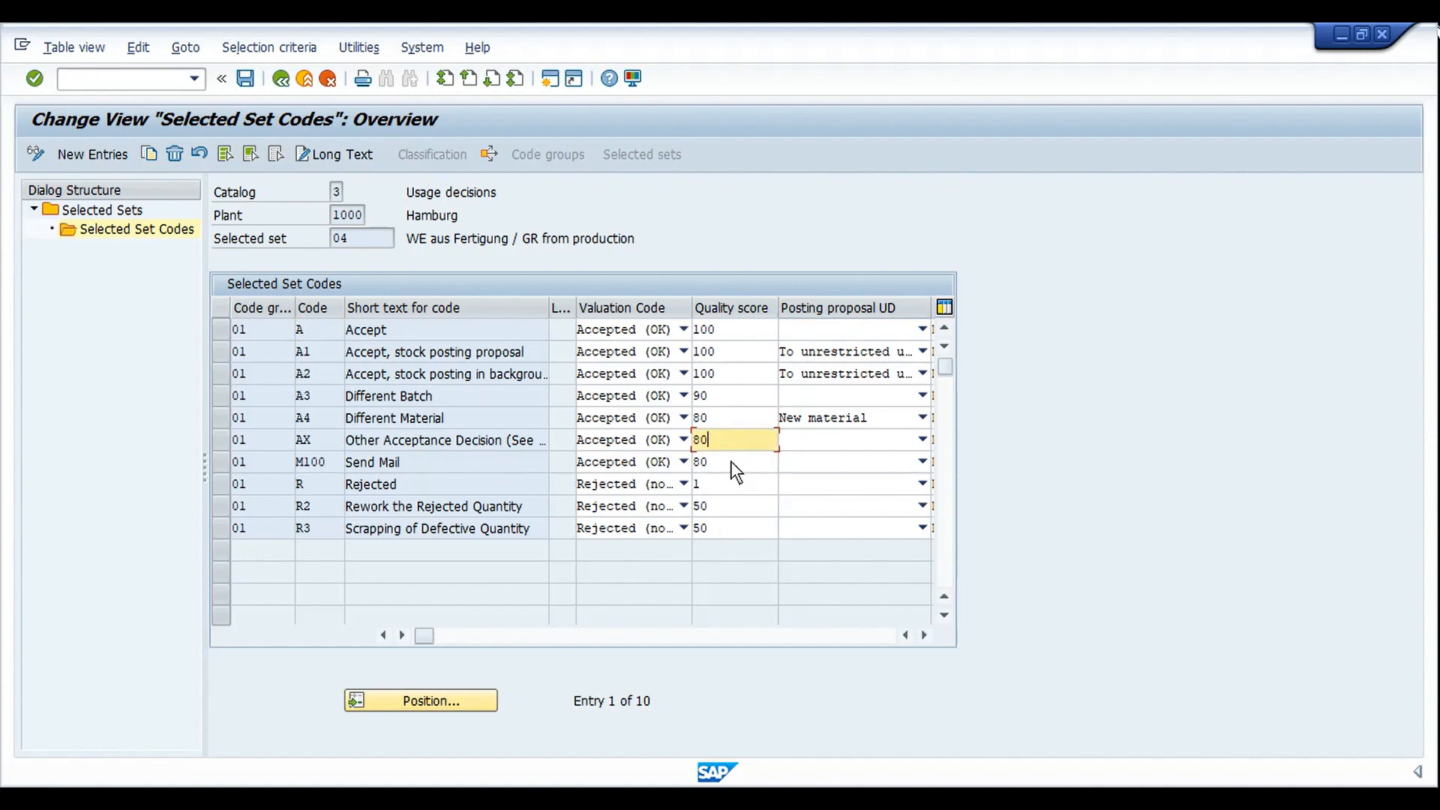
click(731, 462)
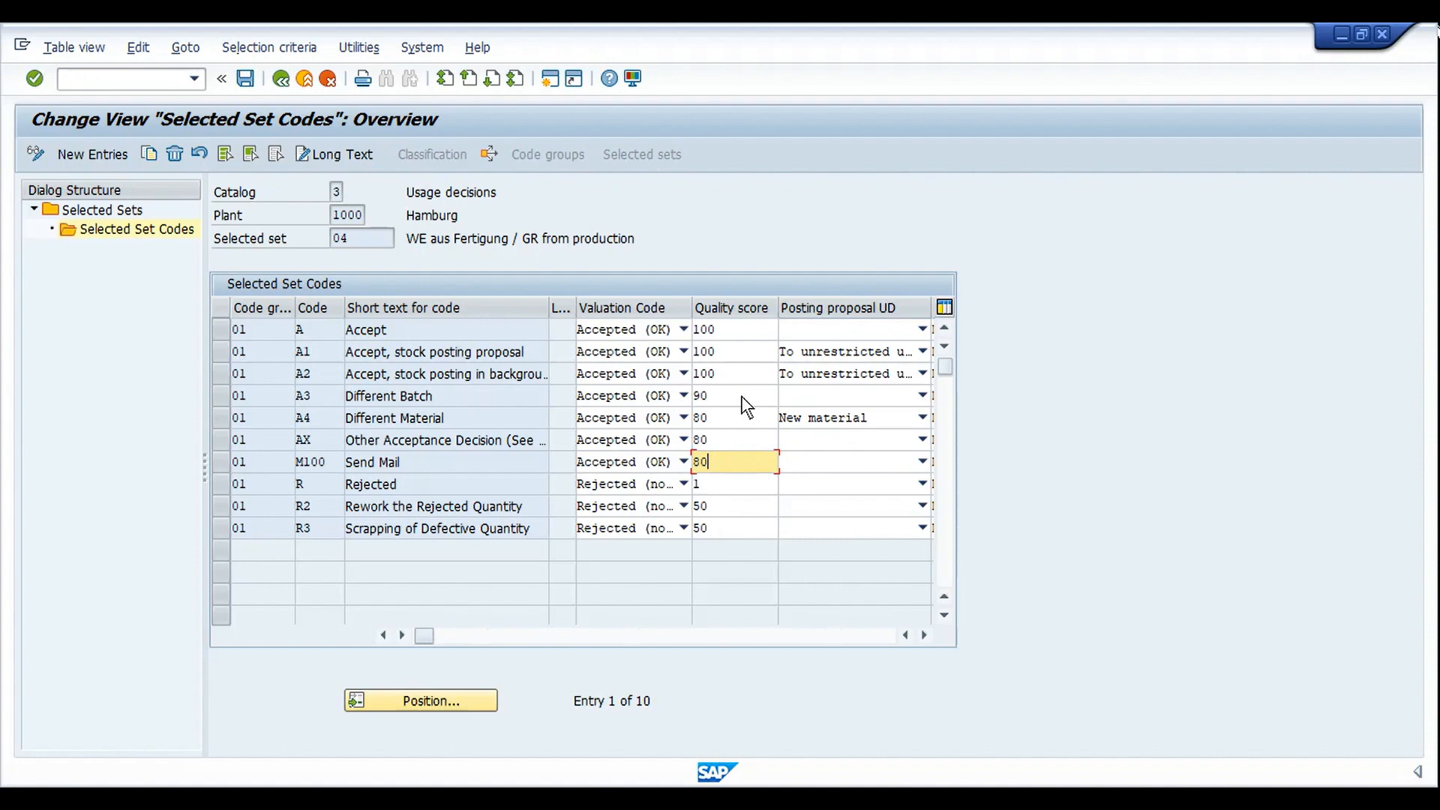
click(750, 339)
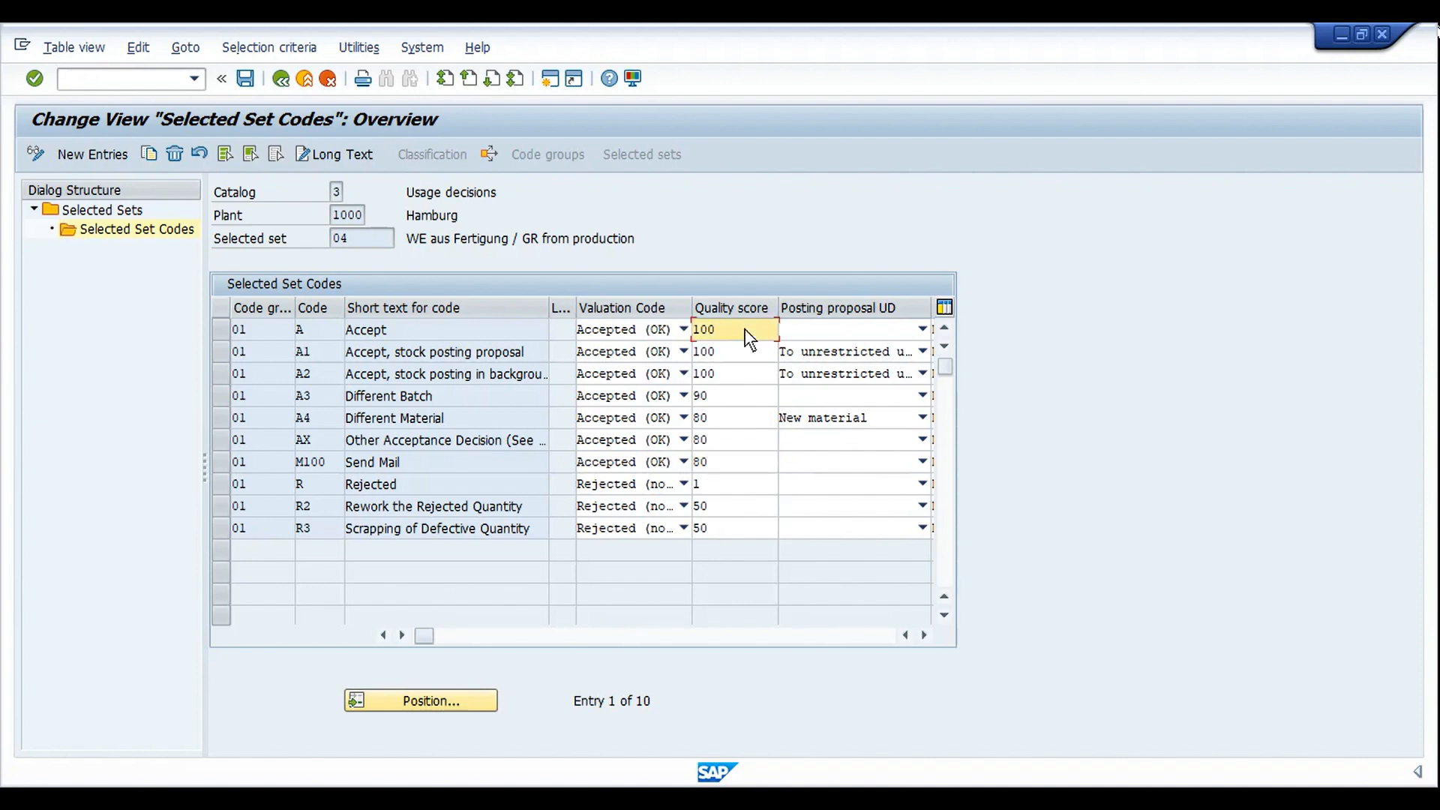
click(743, 403)
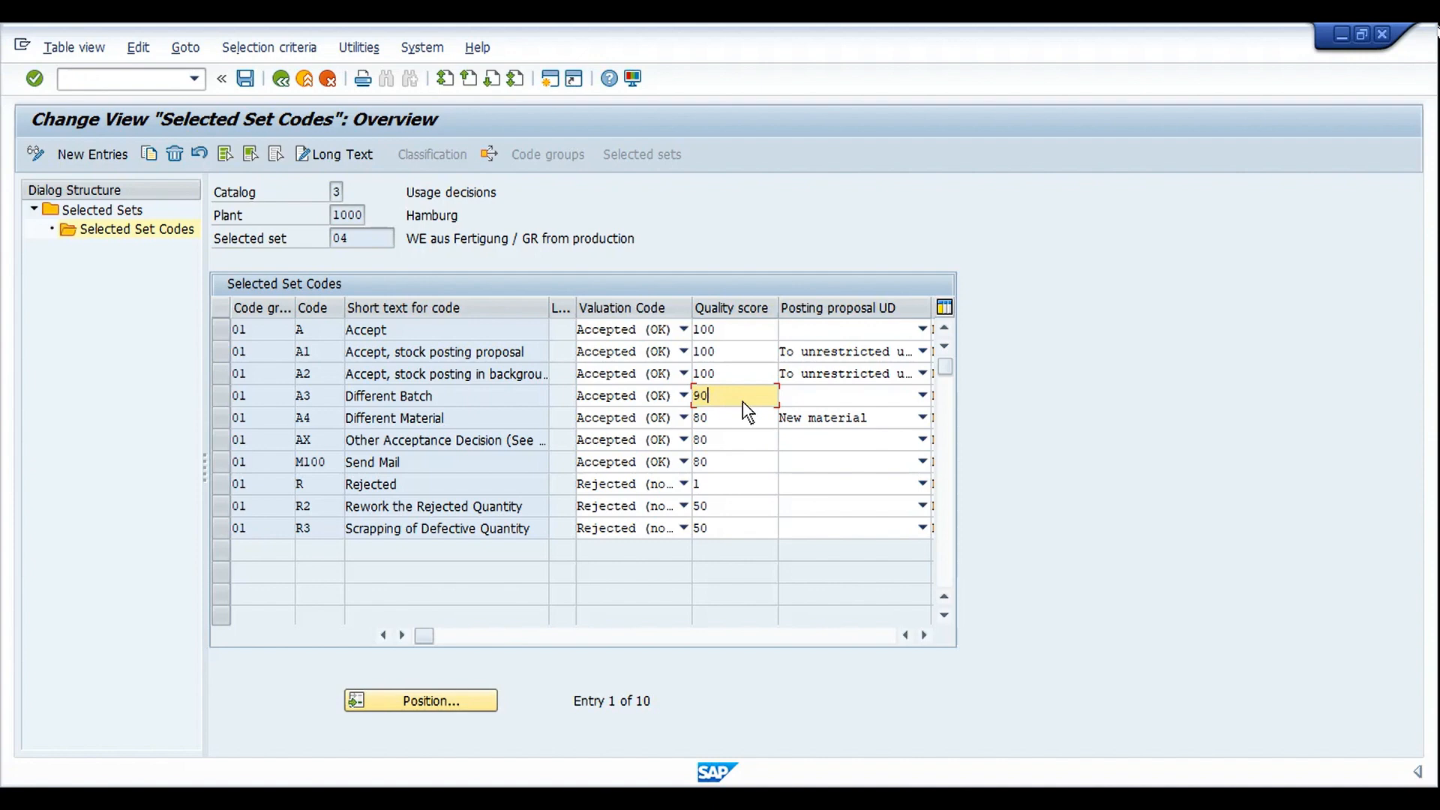
click(743, 435)
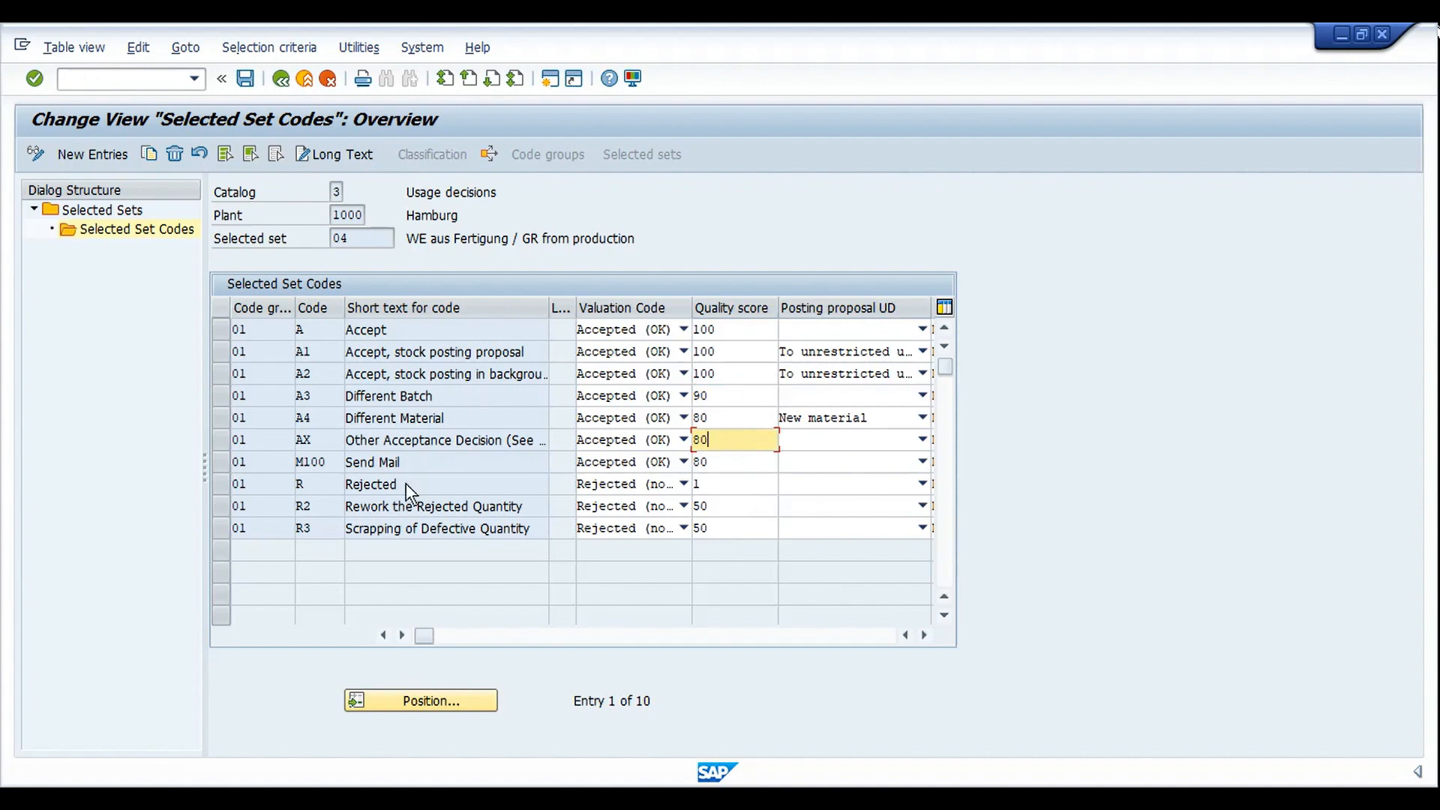
click(334, 489)
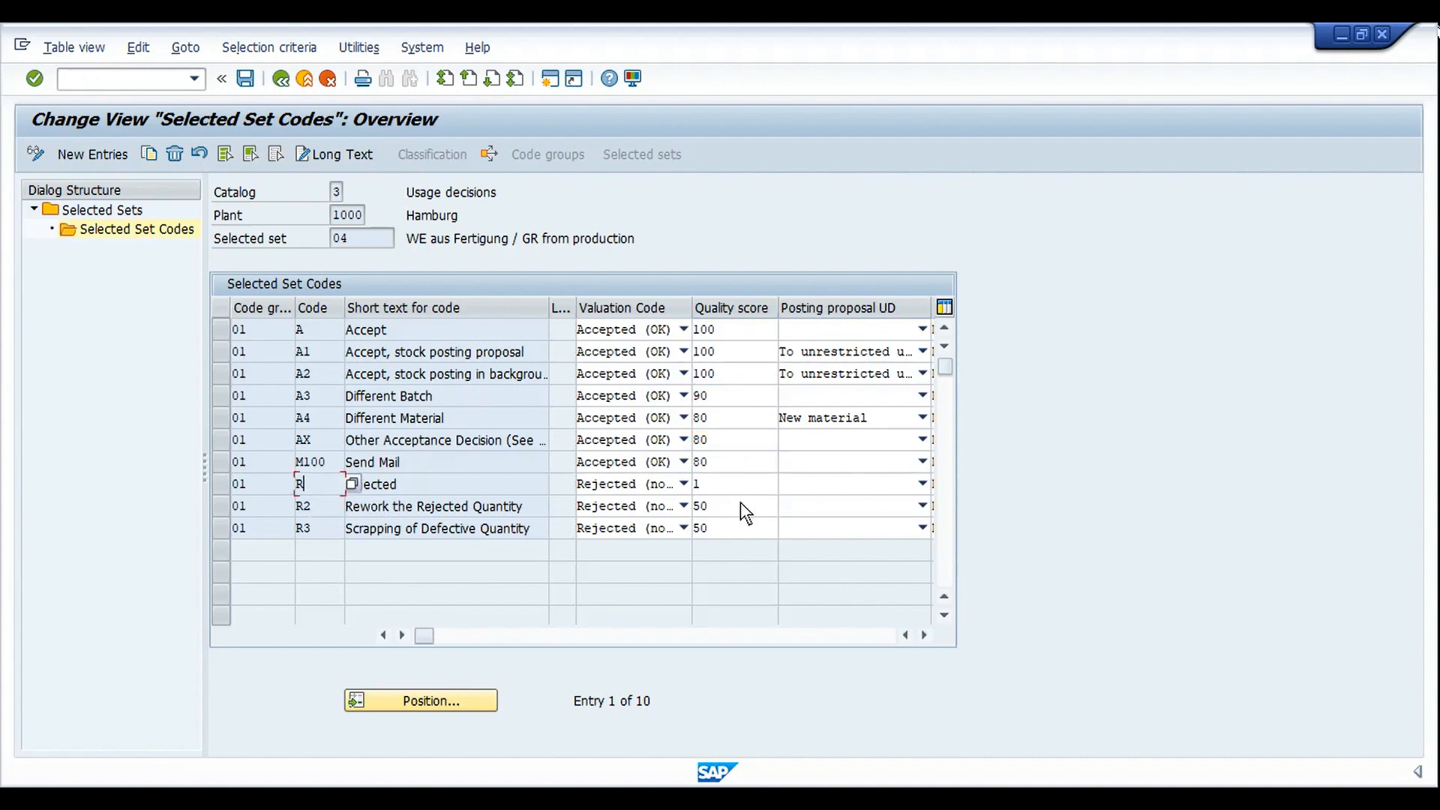
click(719, 486)
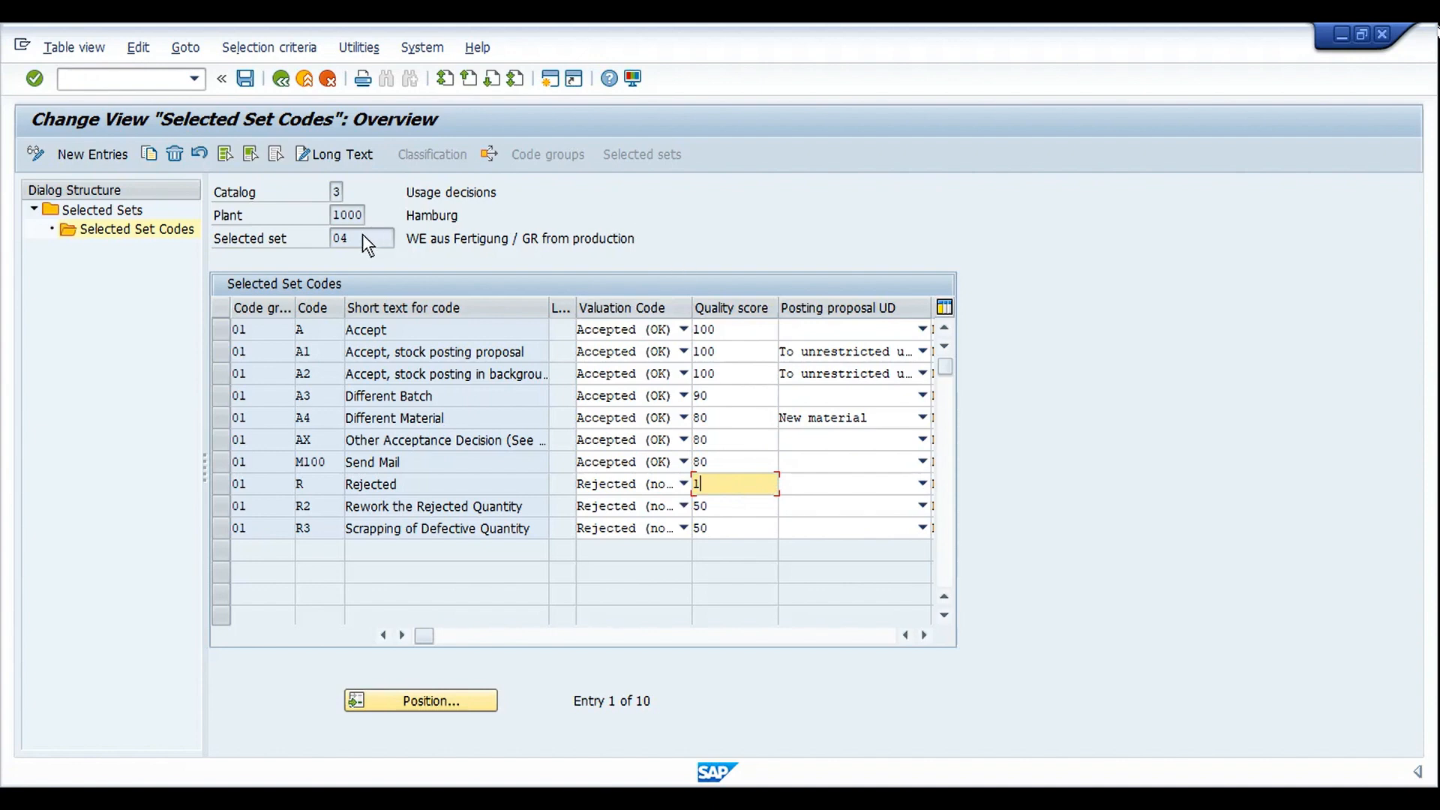
Leave the selected set codes and save the P-100 lot's usage decision with 190 PC posted to unrestricted use
click(282, 80)
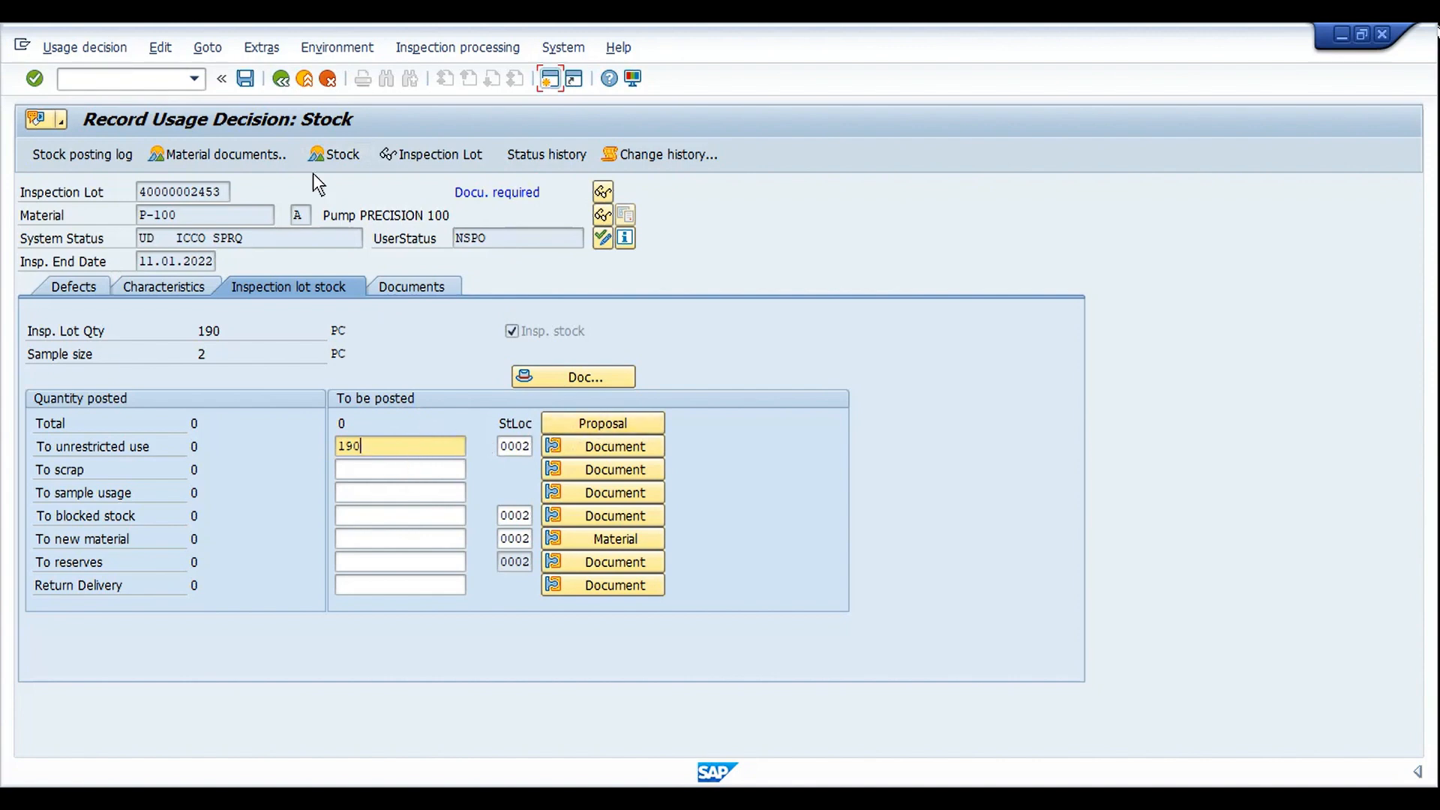
click(246, 78)
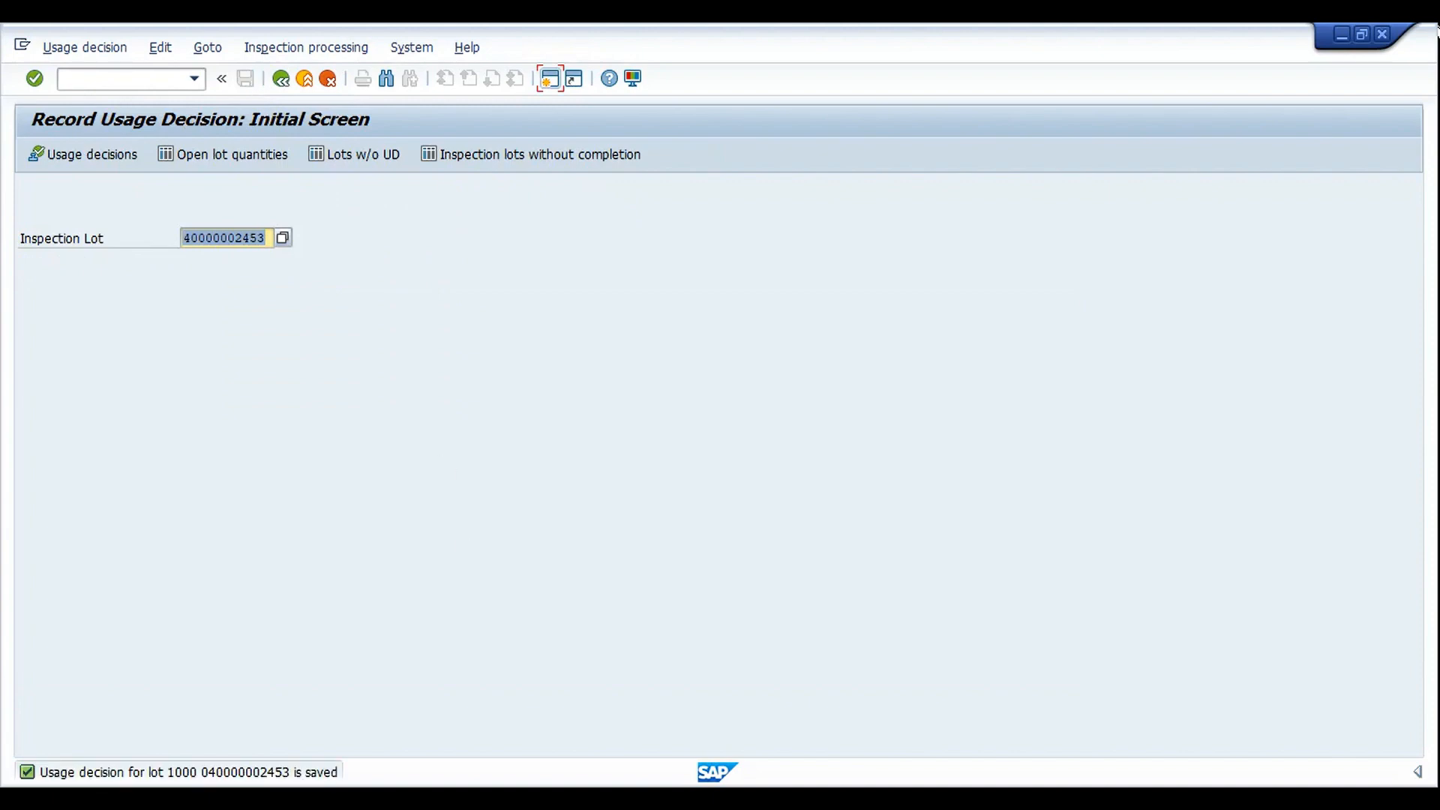
Switch to the Stock/Requirements List session and refresh P-100's list to check its stock and available quantities
mouse_move(540, 799)
click(564, 720)
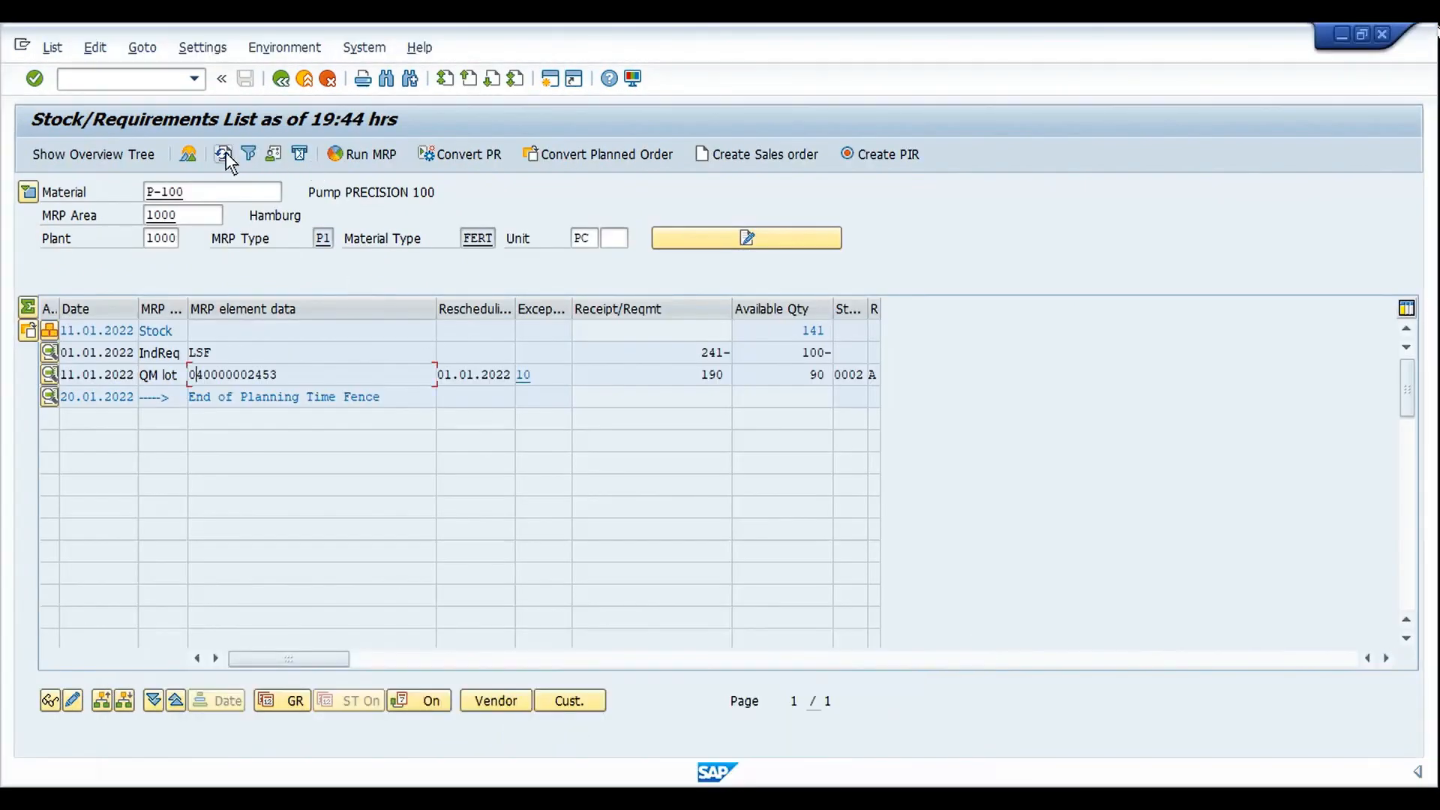
click(732, 375)
click(801, 332)
click(223, 153)
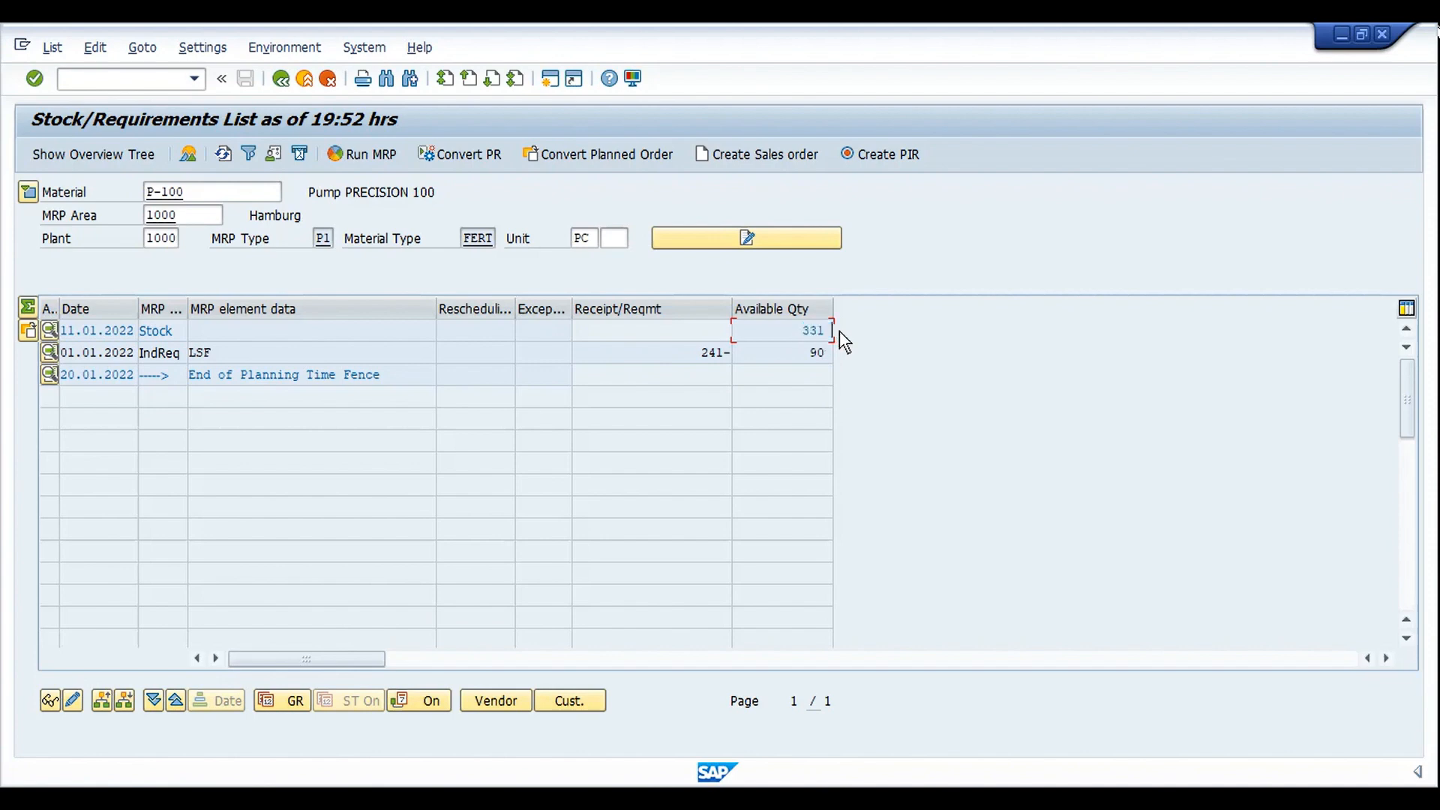
click(689, 357)
drag(789, 354, 837, 357)
click(840, 358)
Open P-100's production order header for changing with transaction CO02
key(ctrl+slash)
text(/nco02)
key(Return)
key(Return)
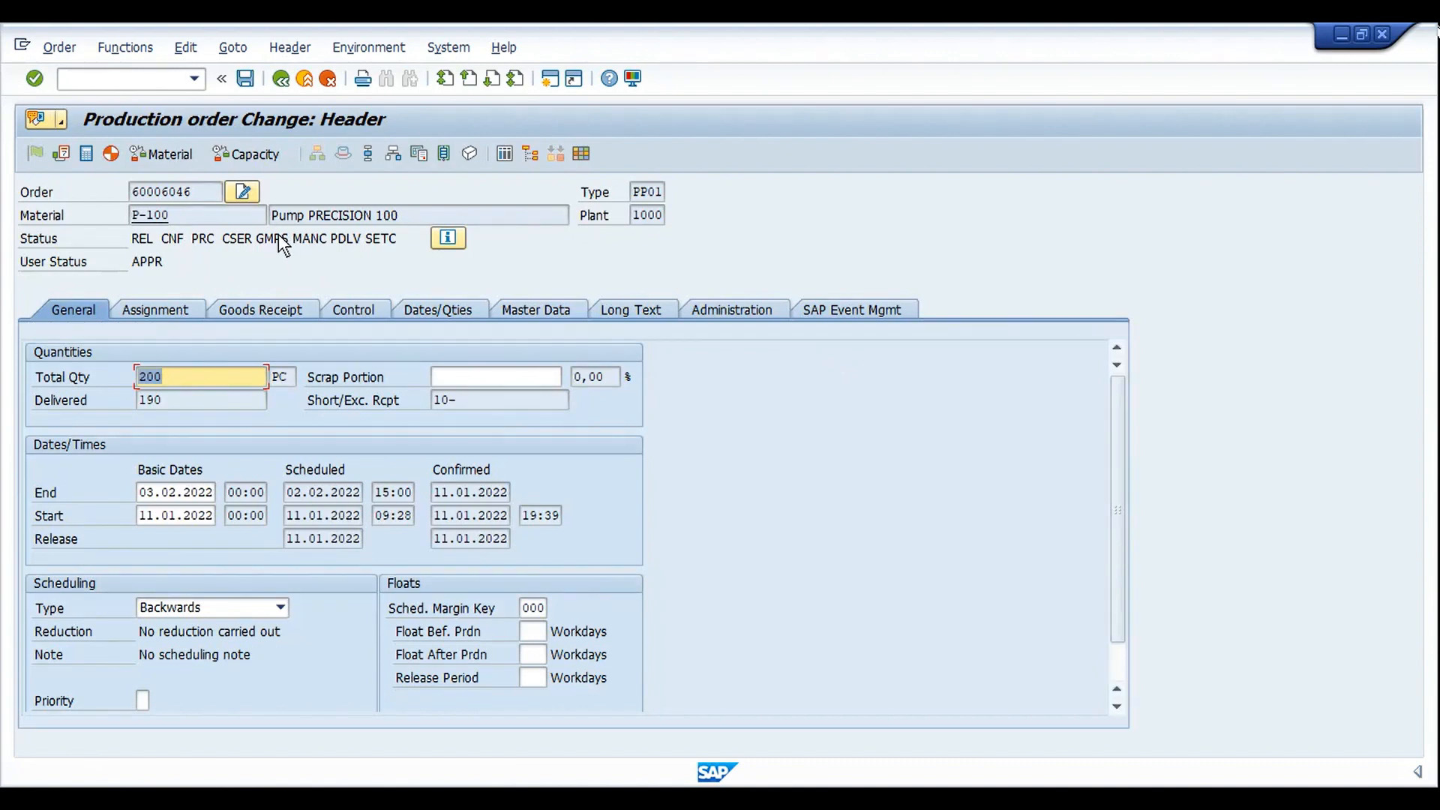
Examine the production order's system statuses and compare its total, delivered and short receipt quantities
drag(259, 241, 288, 238)
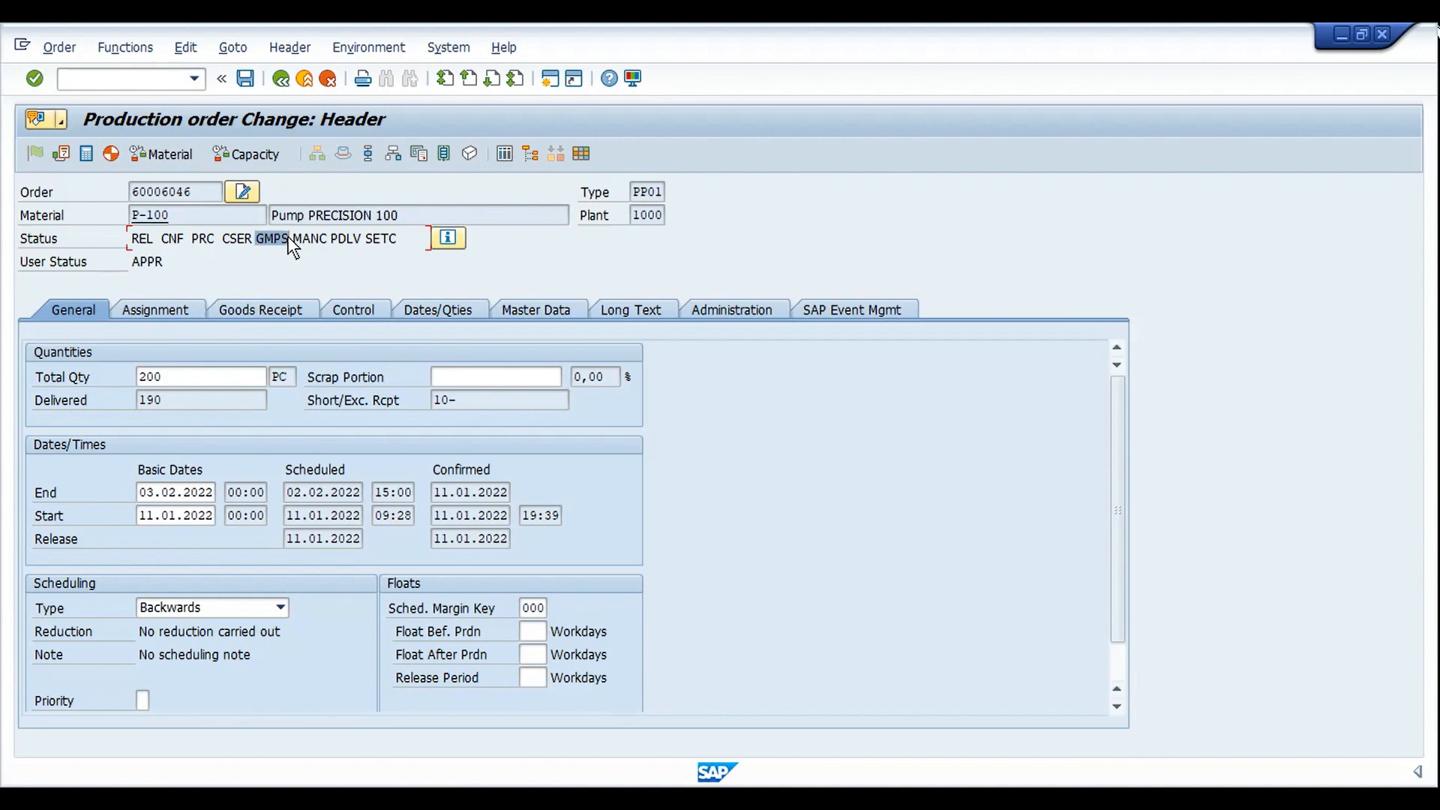
click(288, 238)
drag(267, 238, 285, 238)
drag(161, 238, 187, 237)
click(187, 237)
click(198, 367)
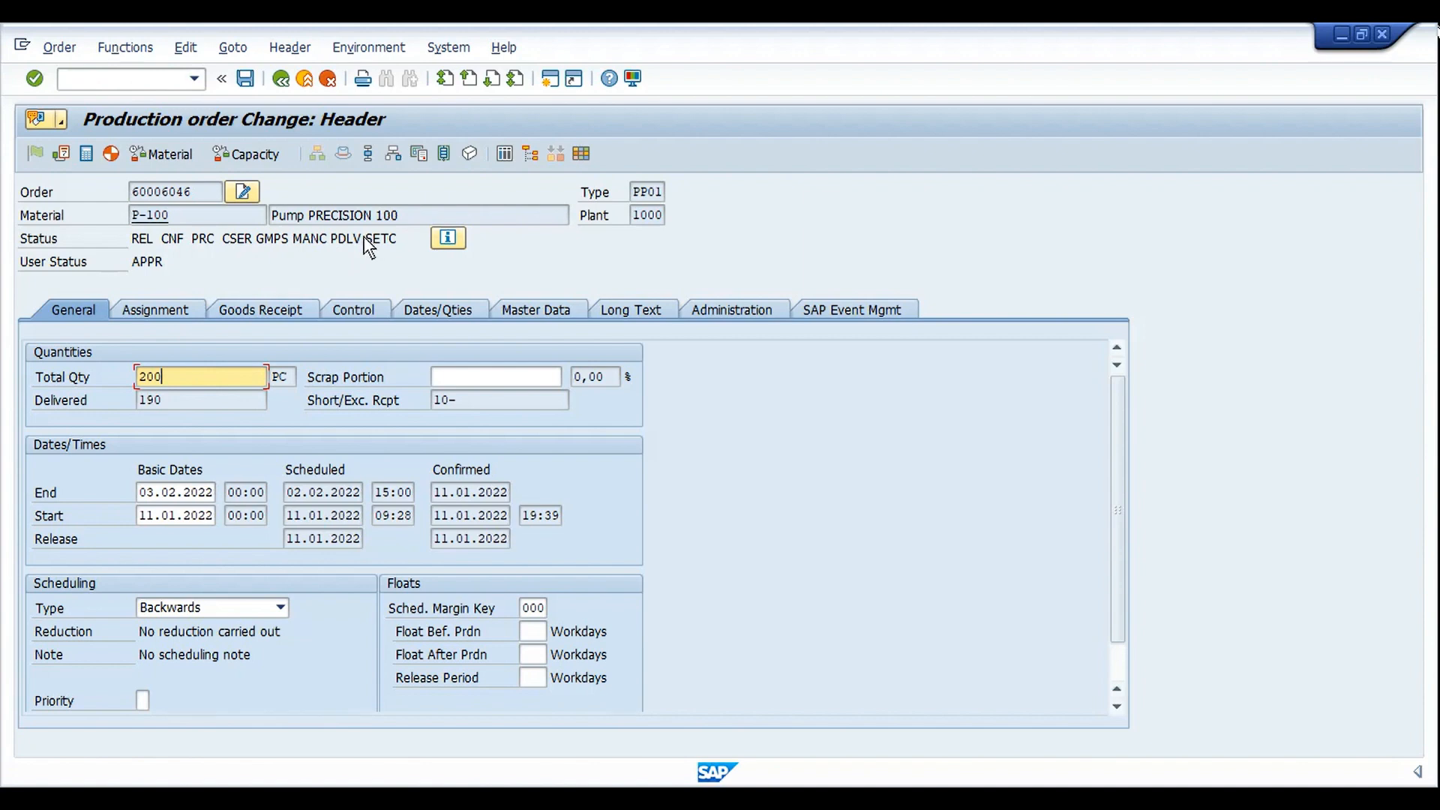
click(169, 399)
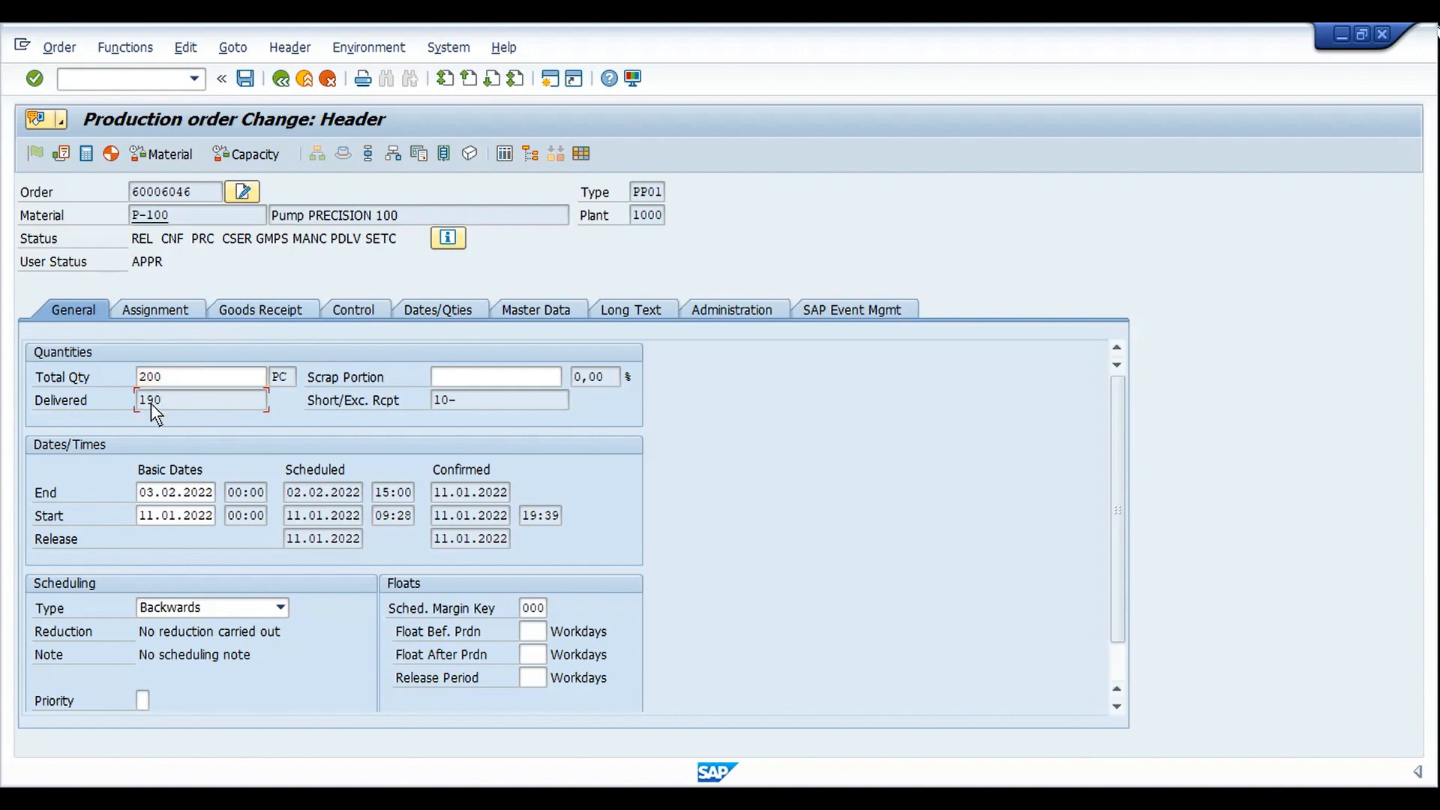
click(185, 380)
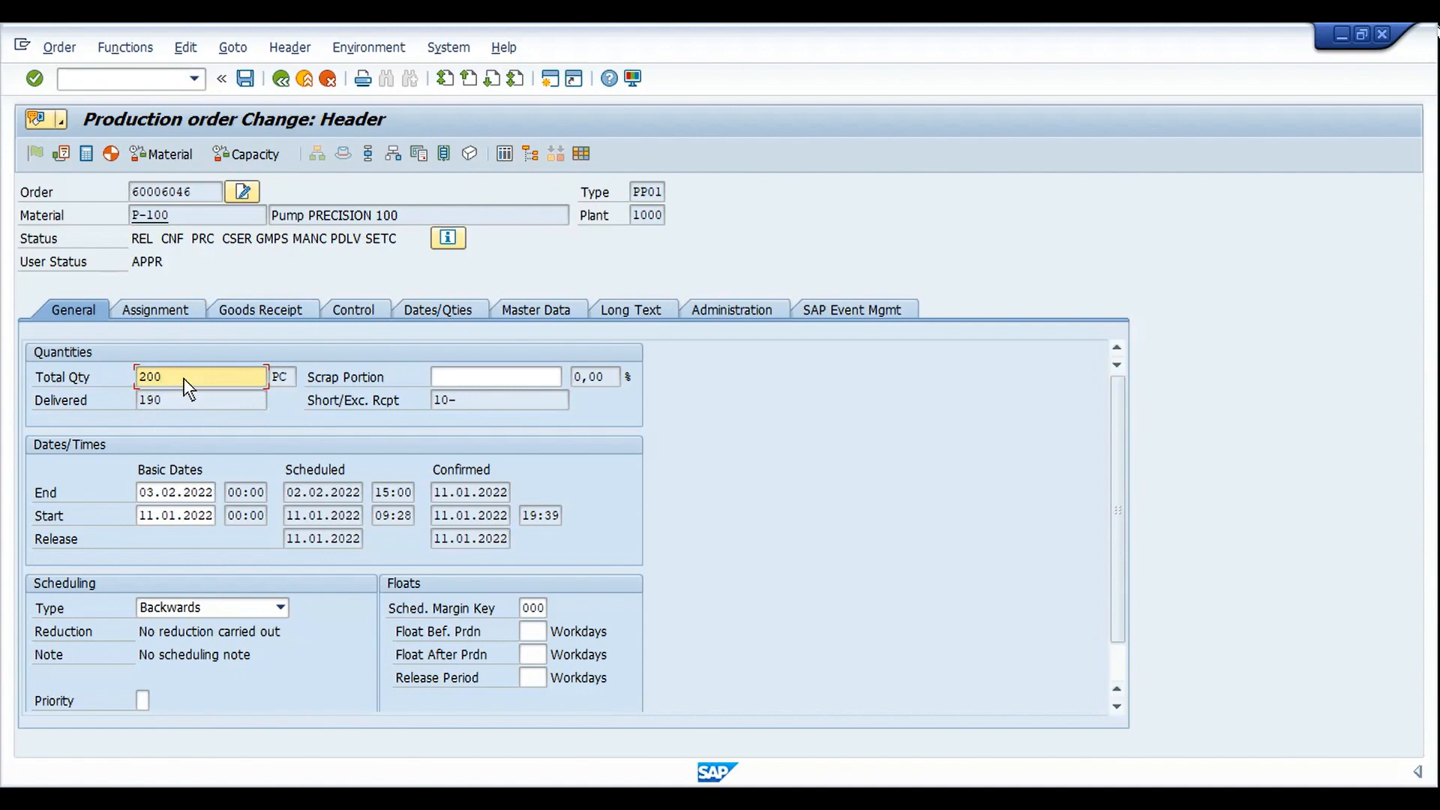
double_click(362, 239)
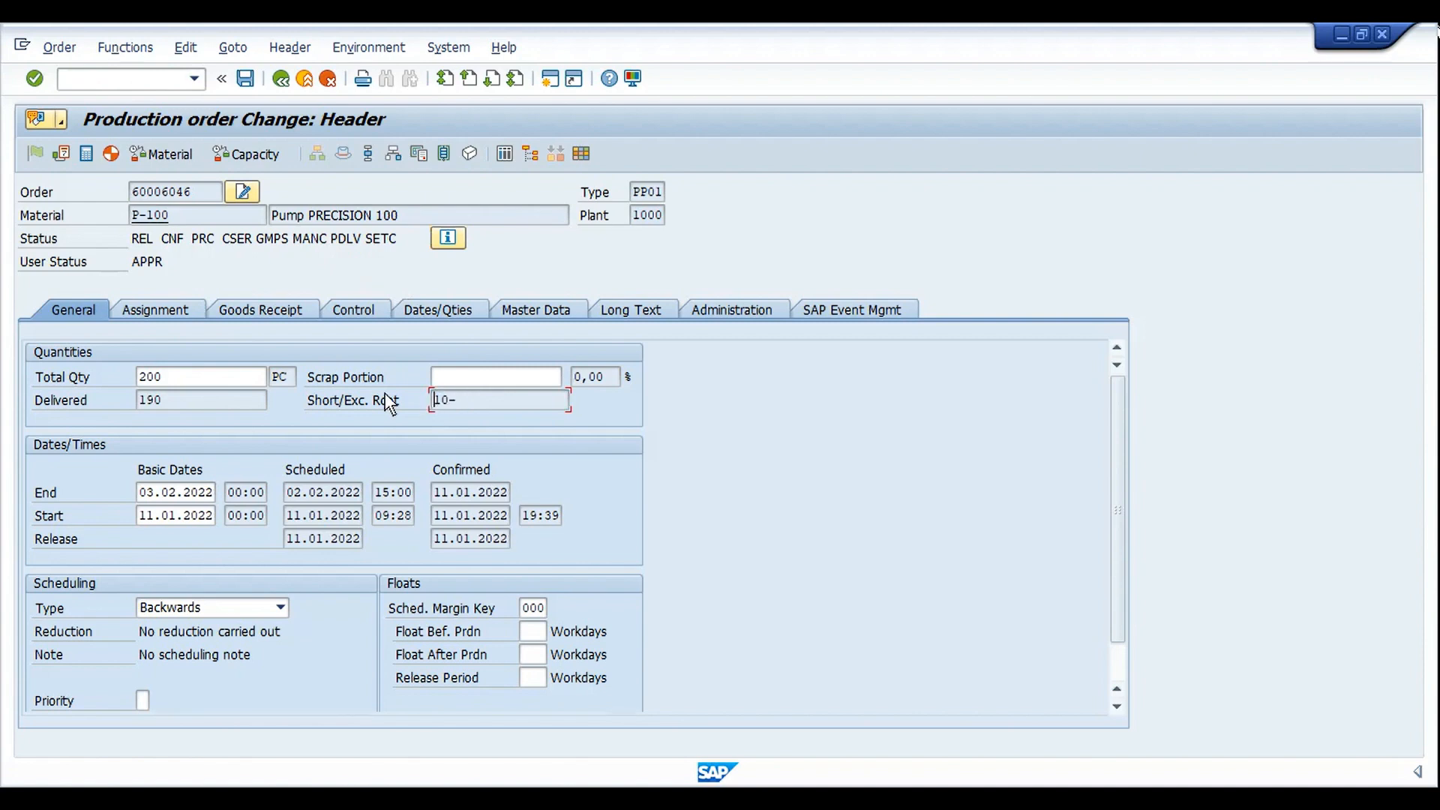
click(206, 384)
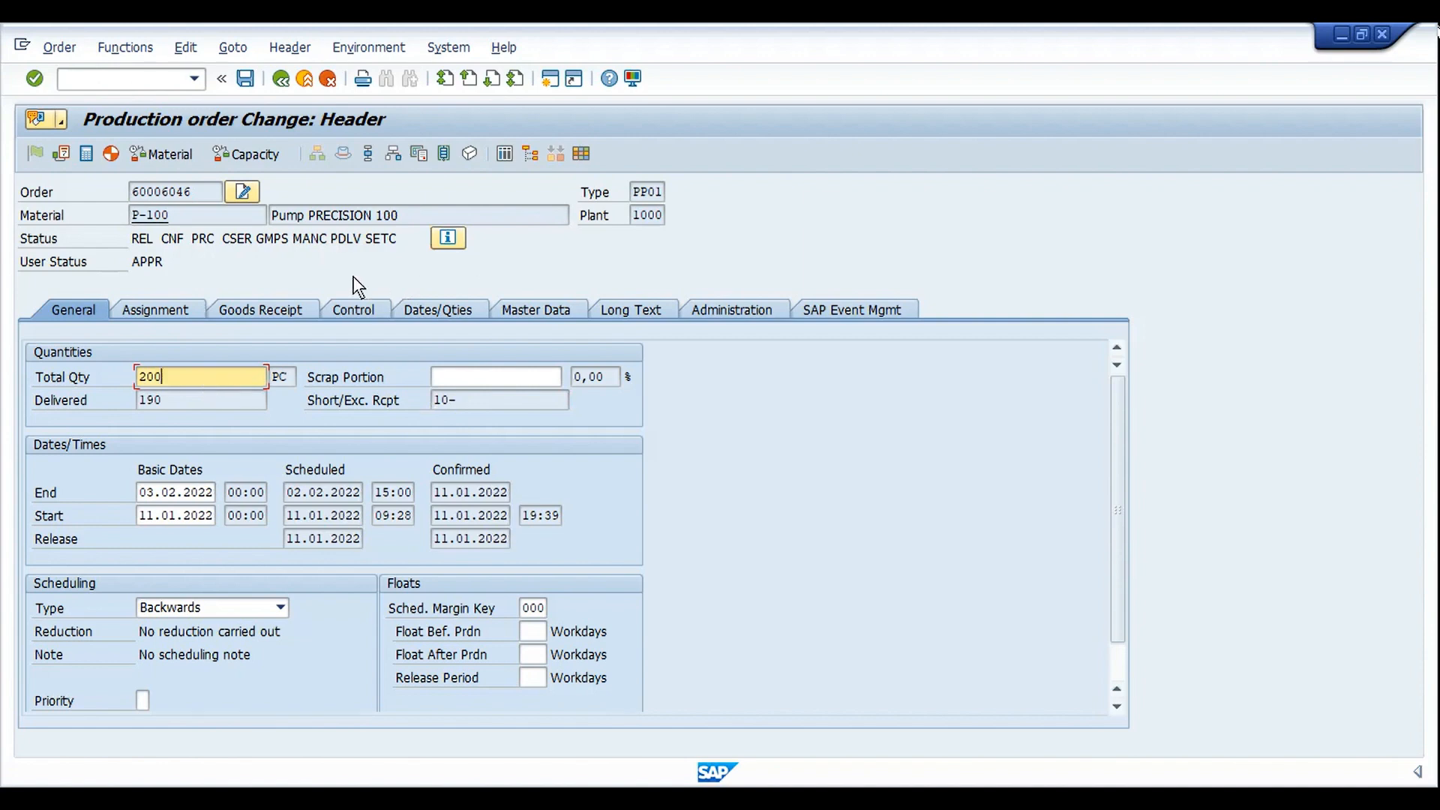
Set P-100's partially delivered production order to technically complete and save it
click(174, 402)
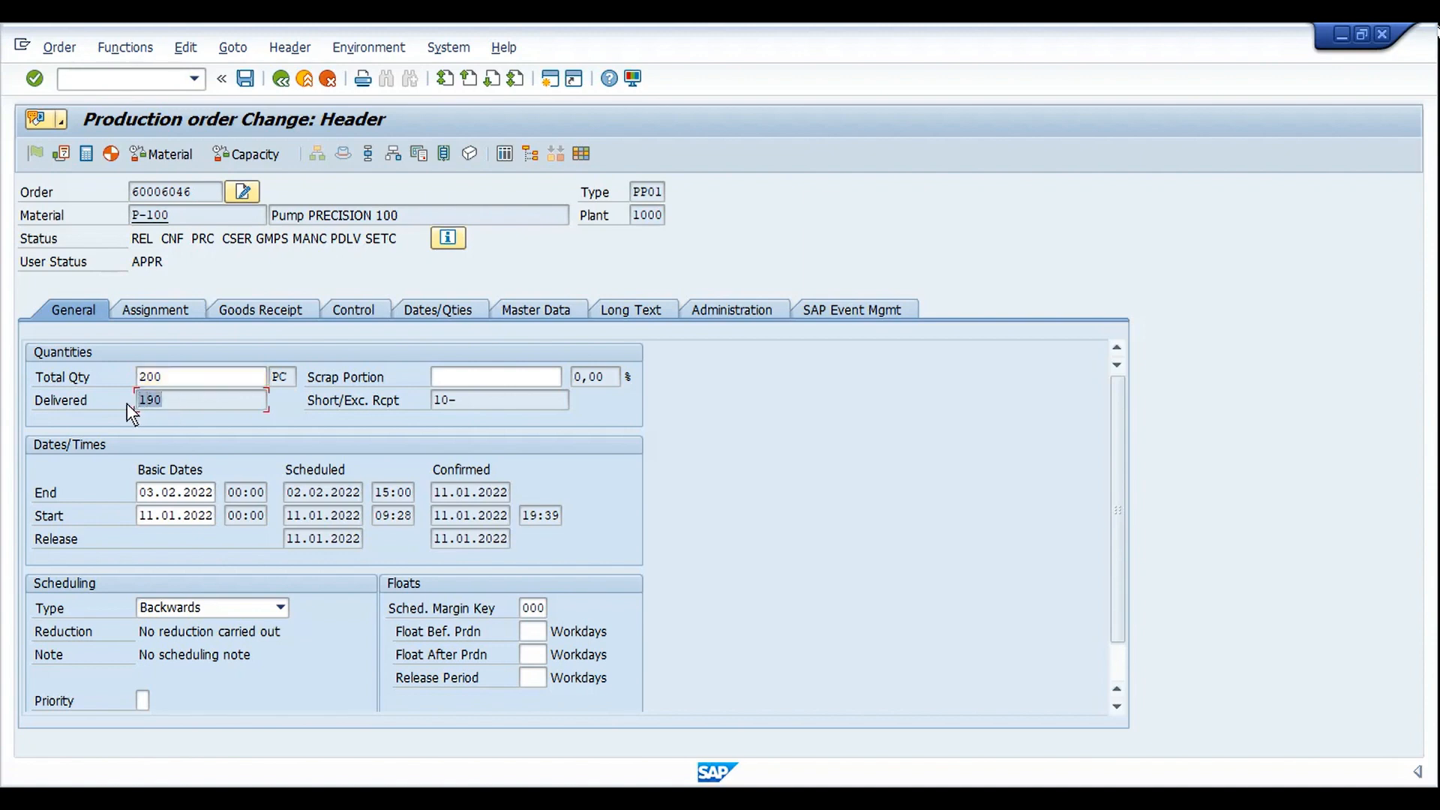
click(464, 400)
click(109, 45)
mouse_move(311, 292)
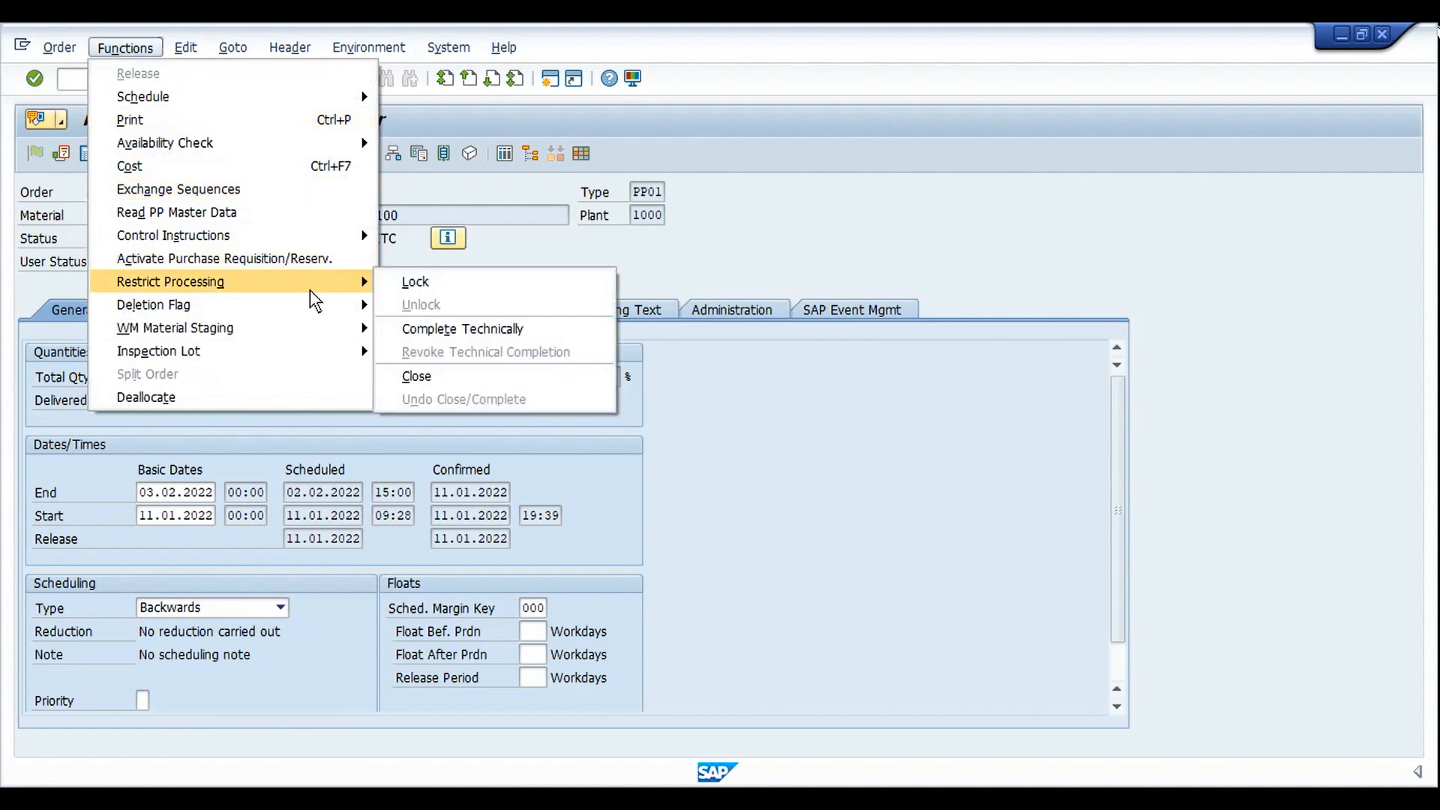
click(545, 337)
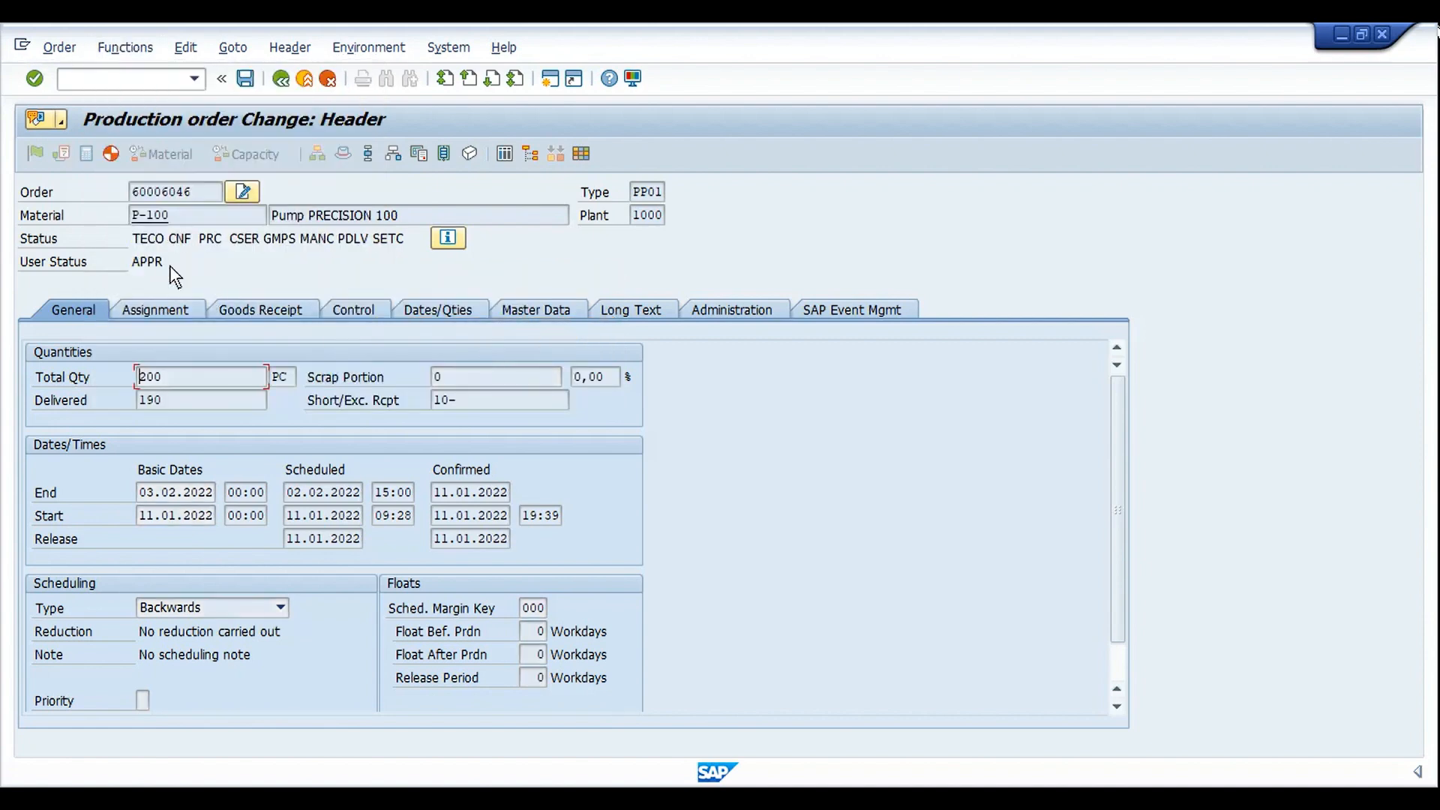
double_click(137, 242)
click(192, 242)
click(246, 79)
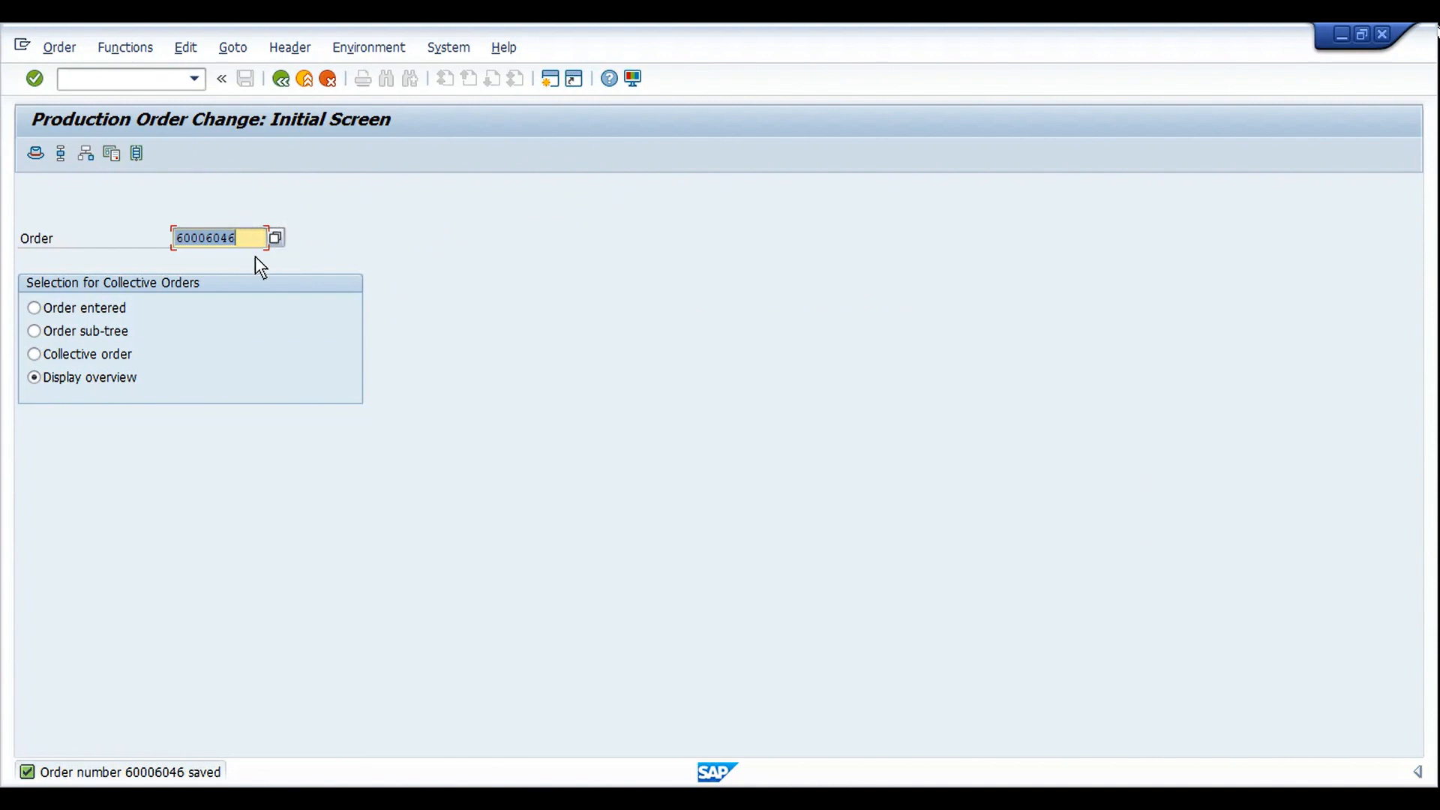
Reopen the saved production order's header and acknowledge the information message
click(251, 241)
key(Return)
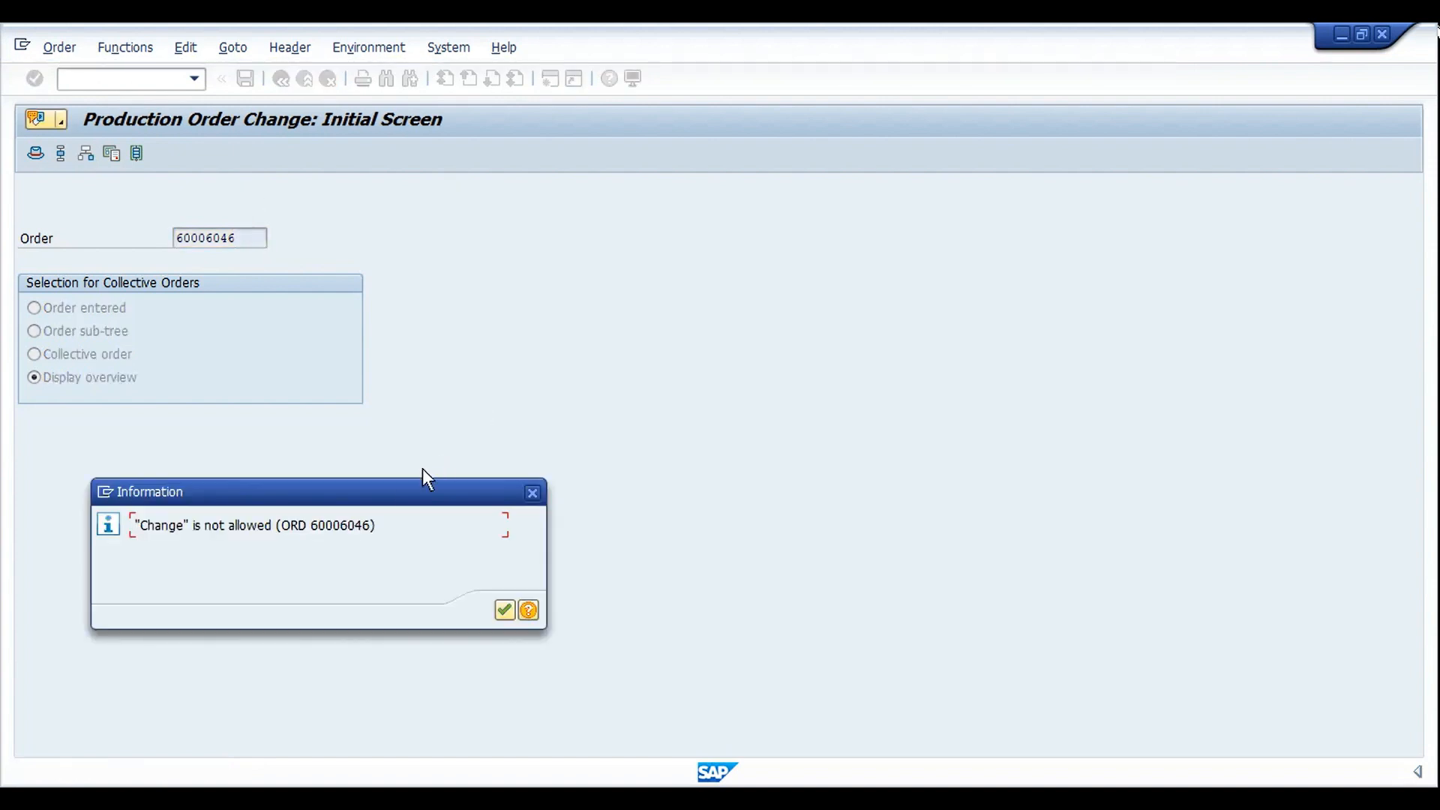
drag(398, 492, 765, 310)
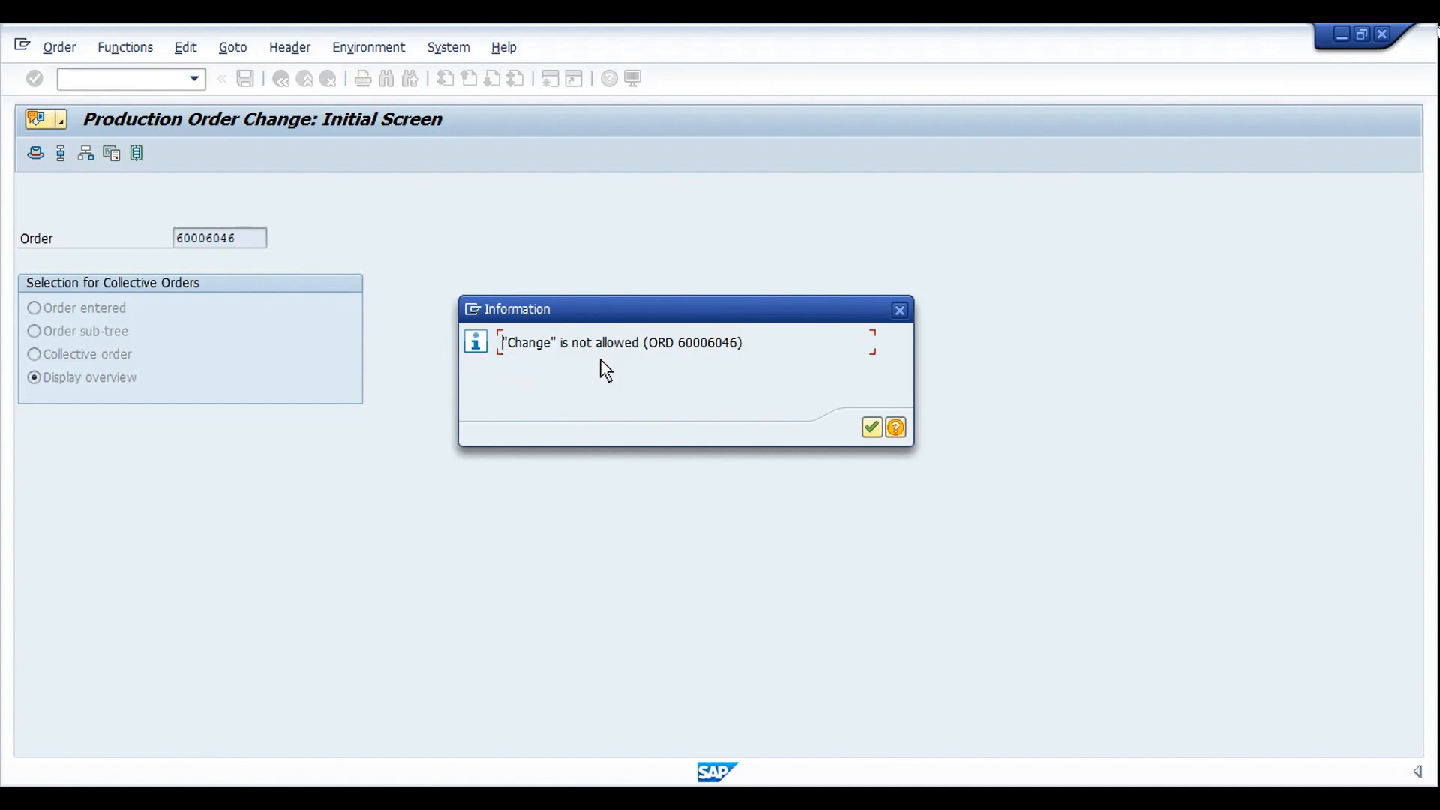
key(Return)
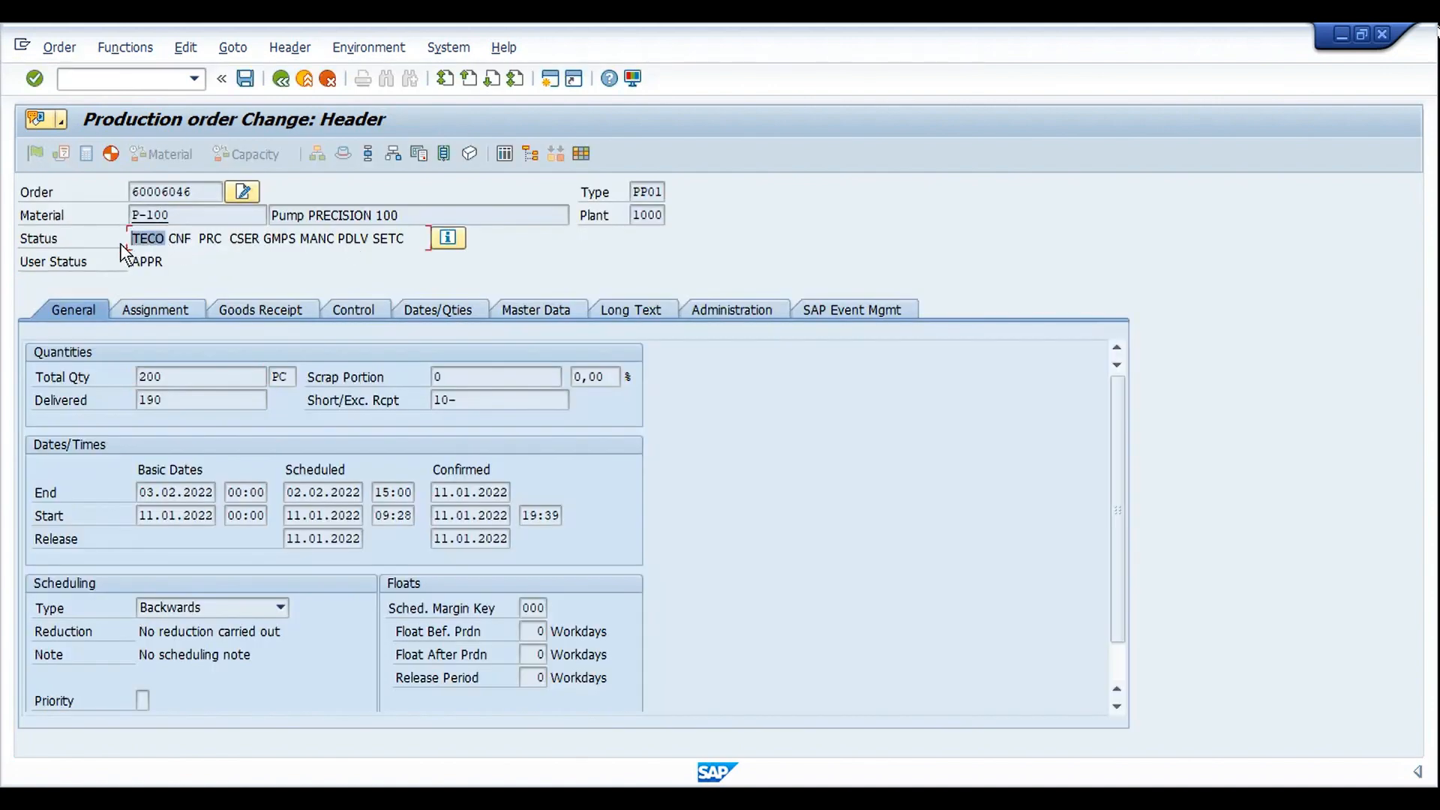
Display the production order's plan/actual cost comparison and examine it down to the overall total
click(233, 48)
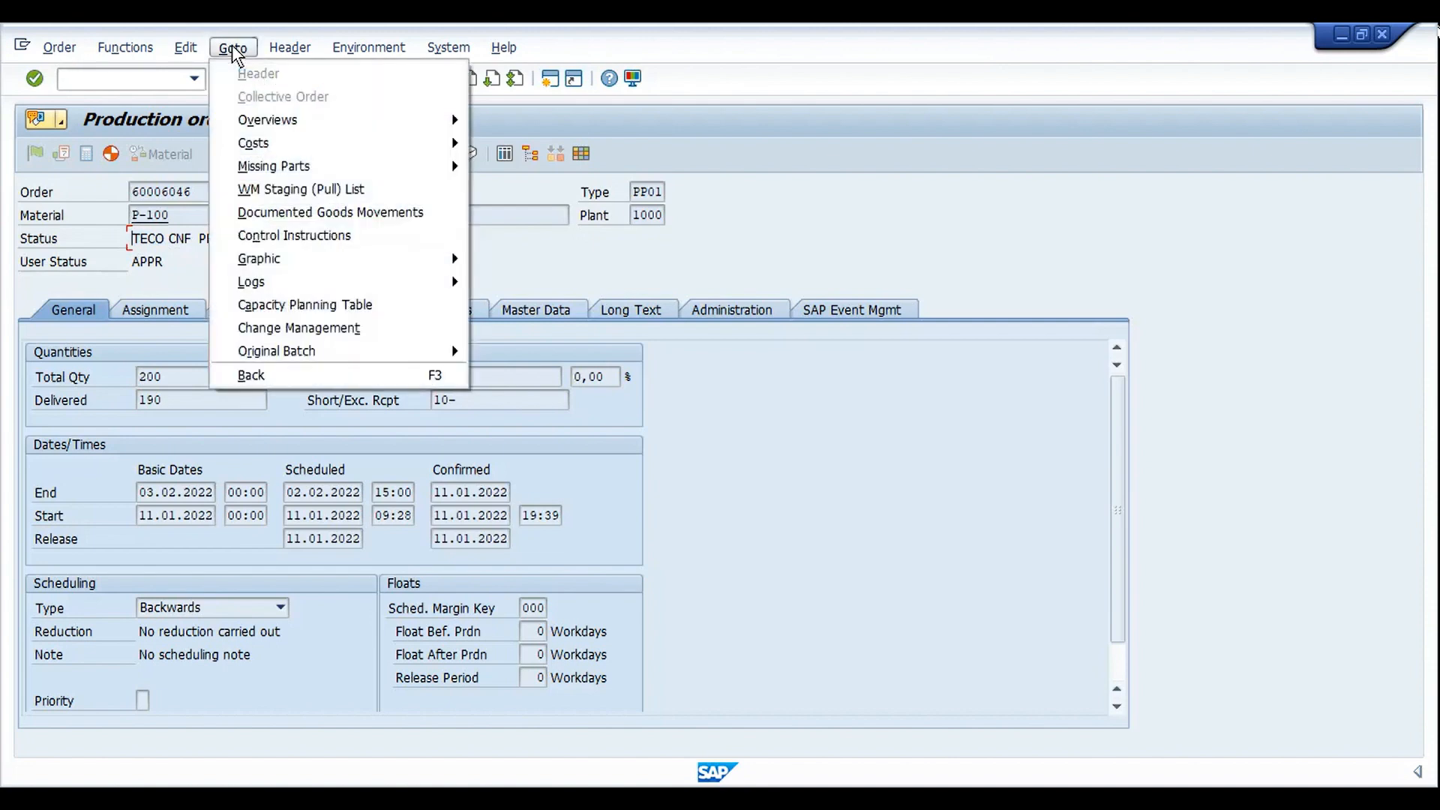
mouse_move(300, 143)
click(561, 143)
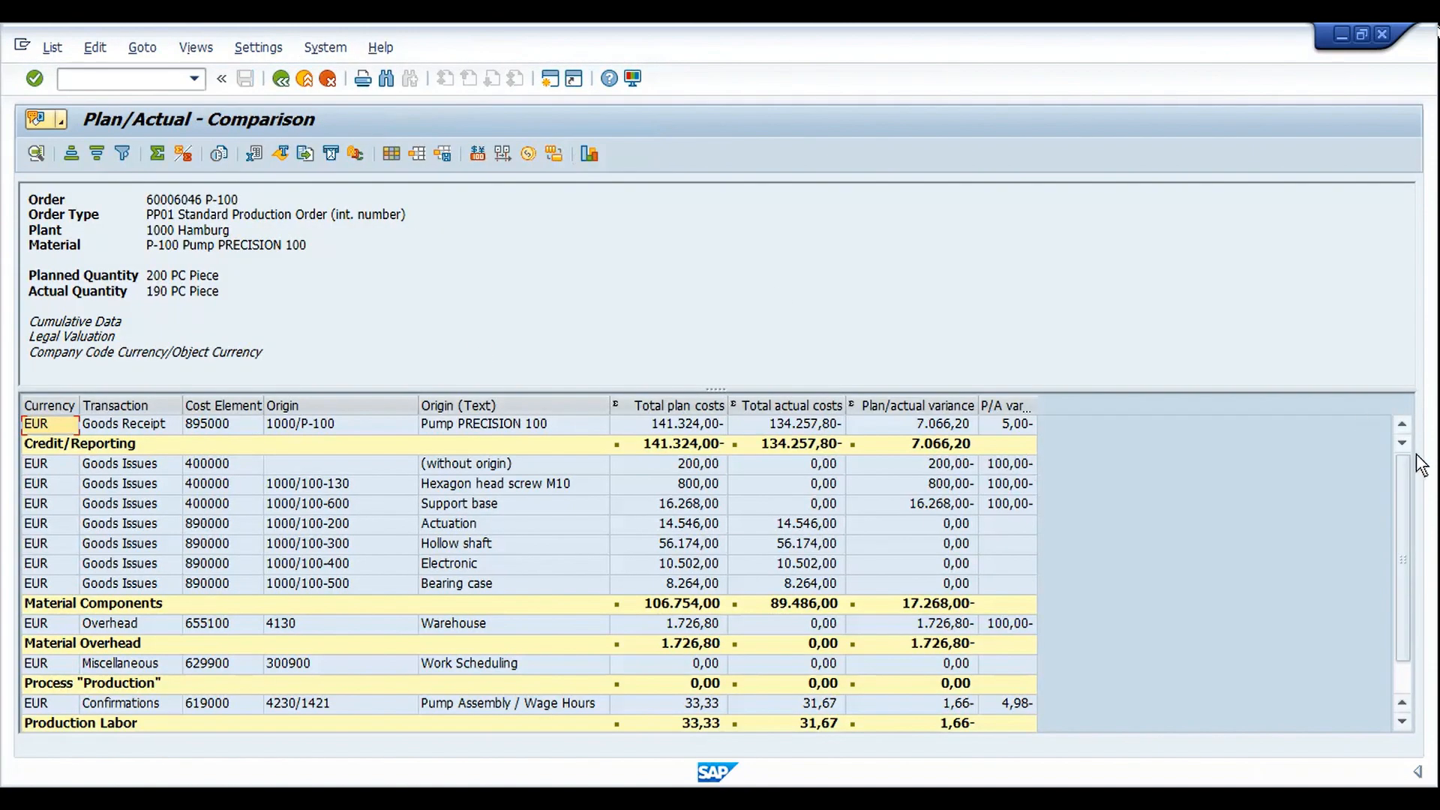
scroll(1405, 533, down, 1)
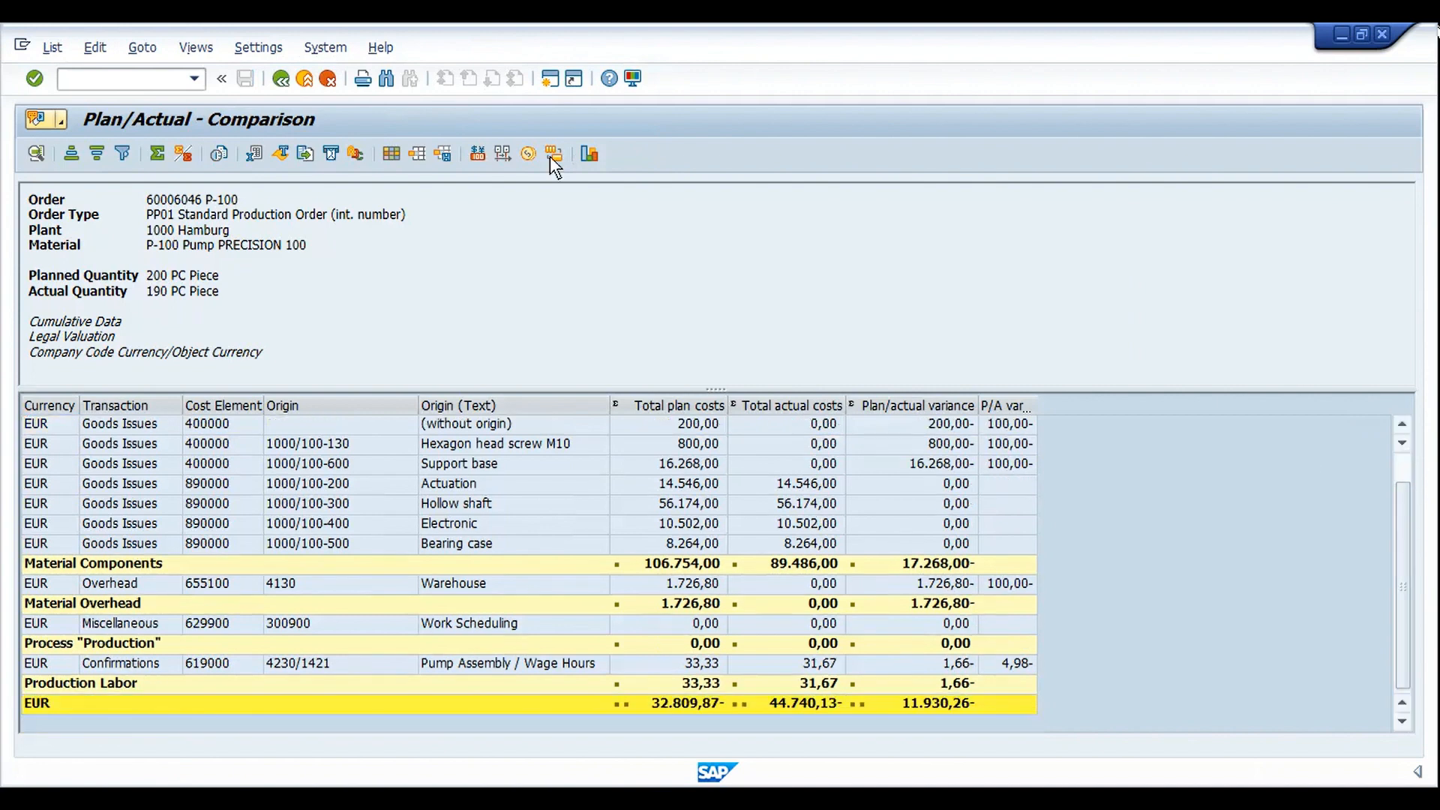
Apply the Cost Trend layout to the order's cost report
click(417, 154)
click(146, 431)
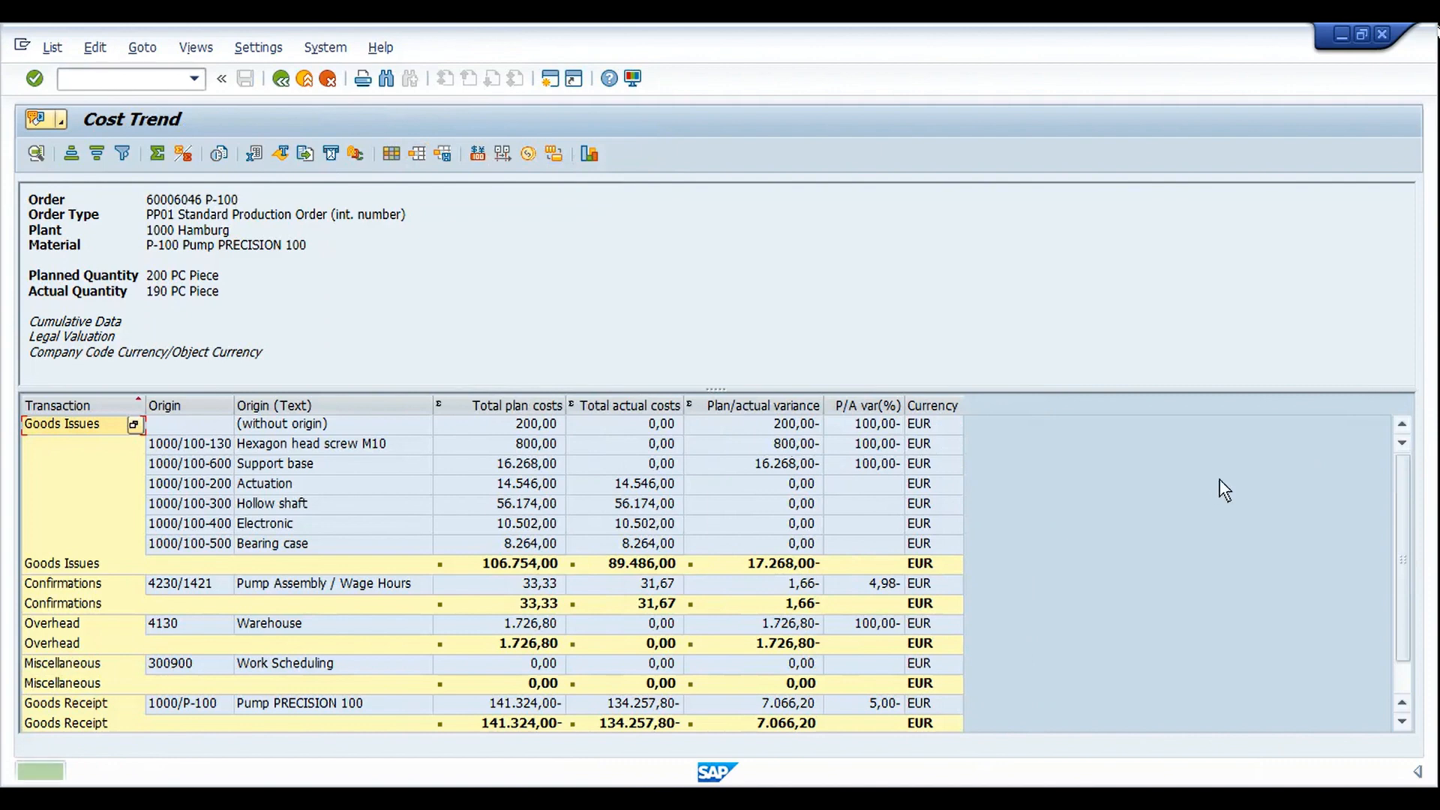
scroll(1406, 541, down, 1)
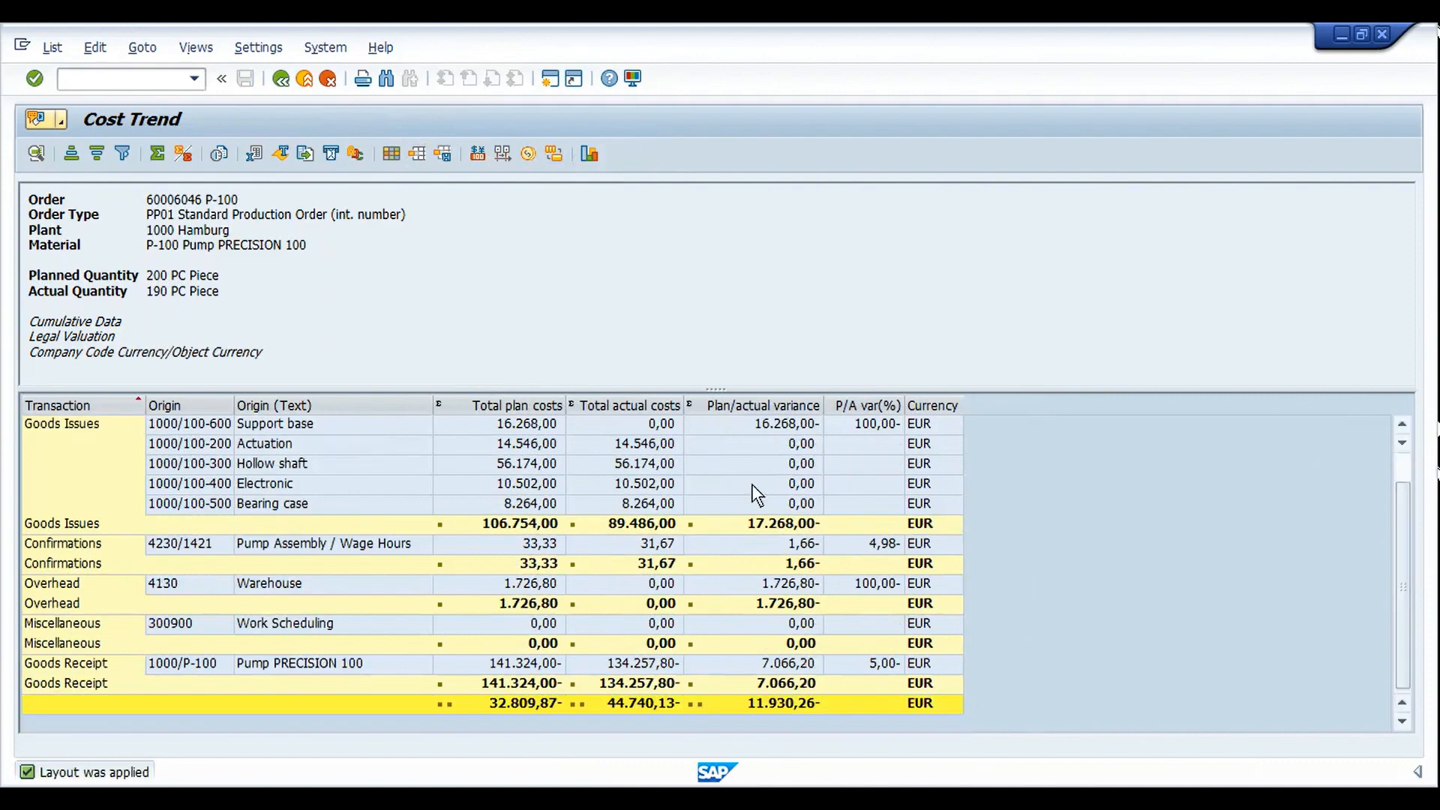
Compare the total plan costs, total actual costs and plan/actual variance columns, and return to the order header
click(636, 406)
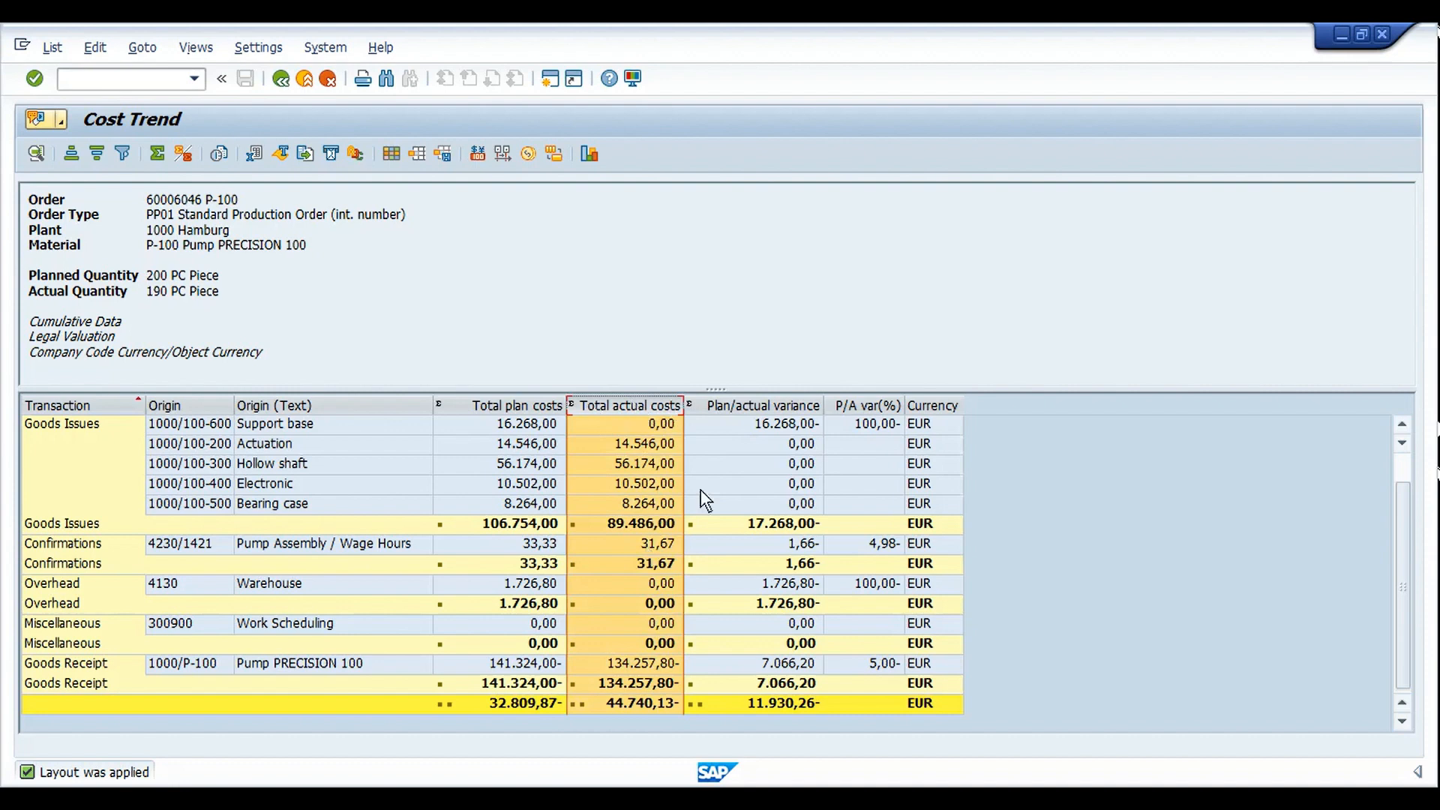
click(543, 402)
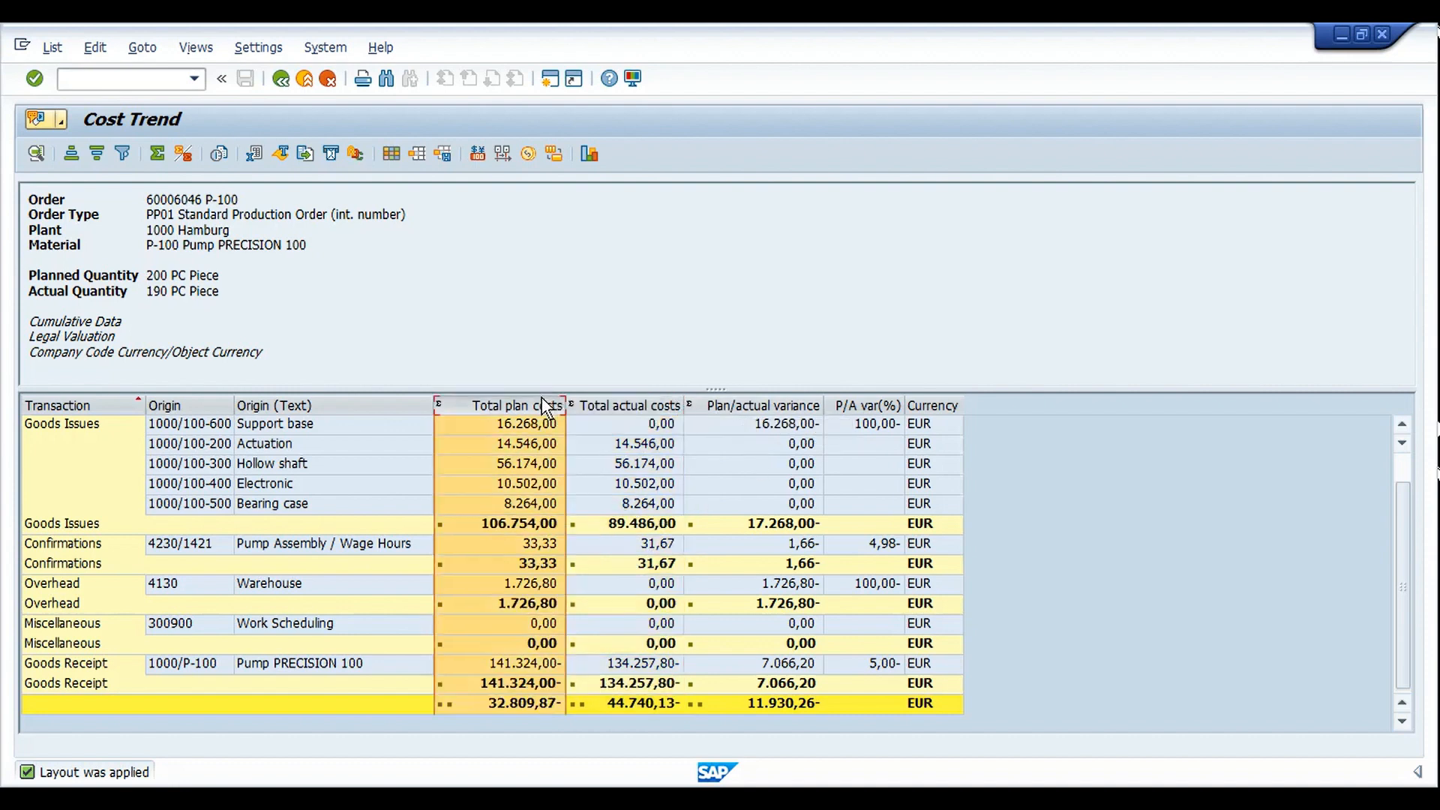
click(649, 408)
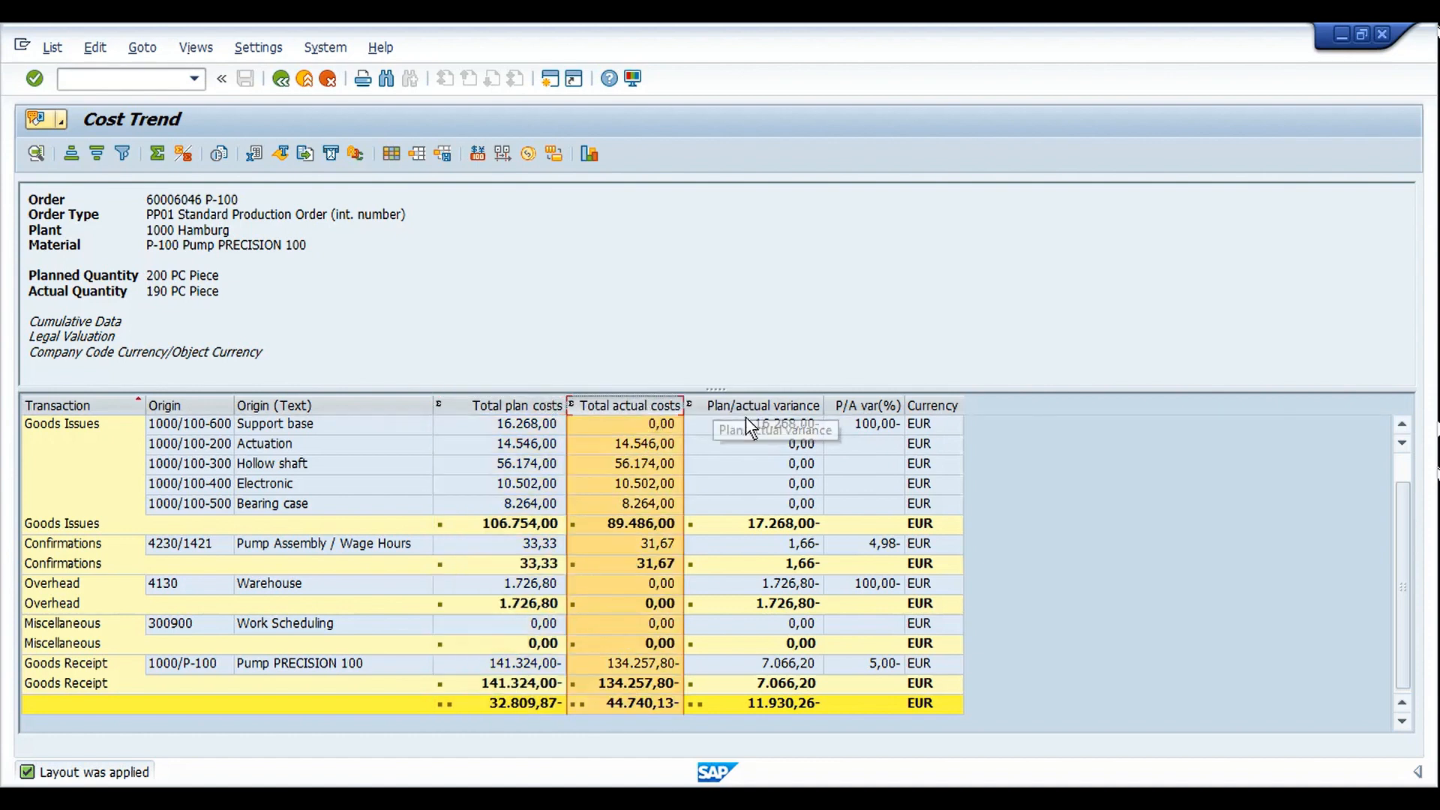
click(777, 405)
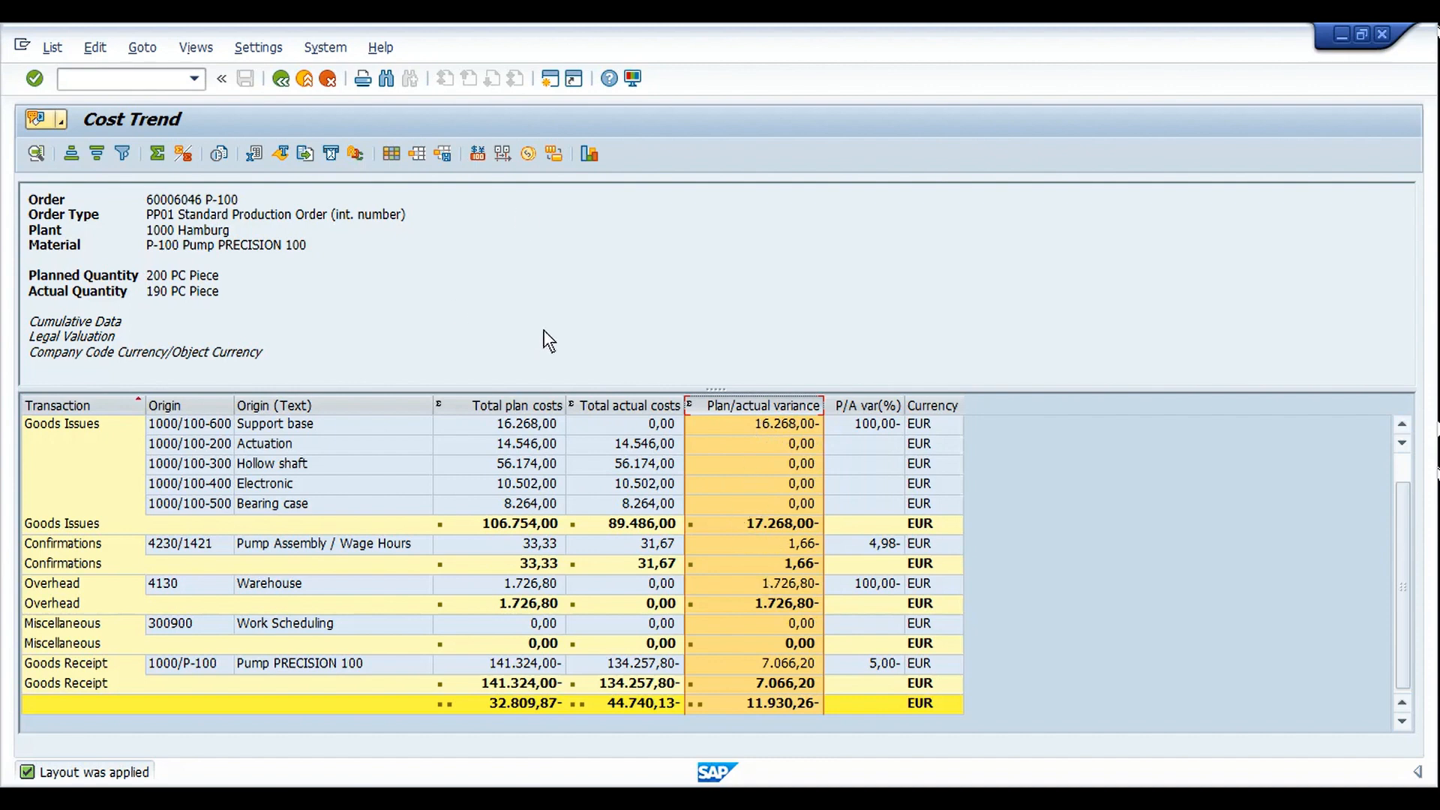
click(283, 81)
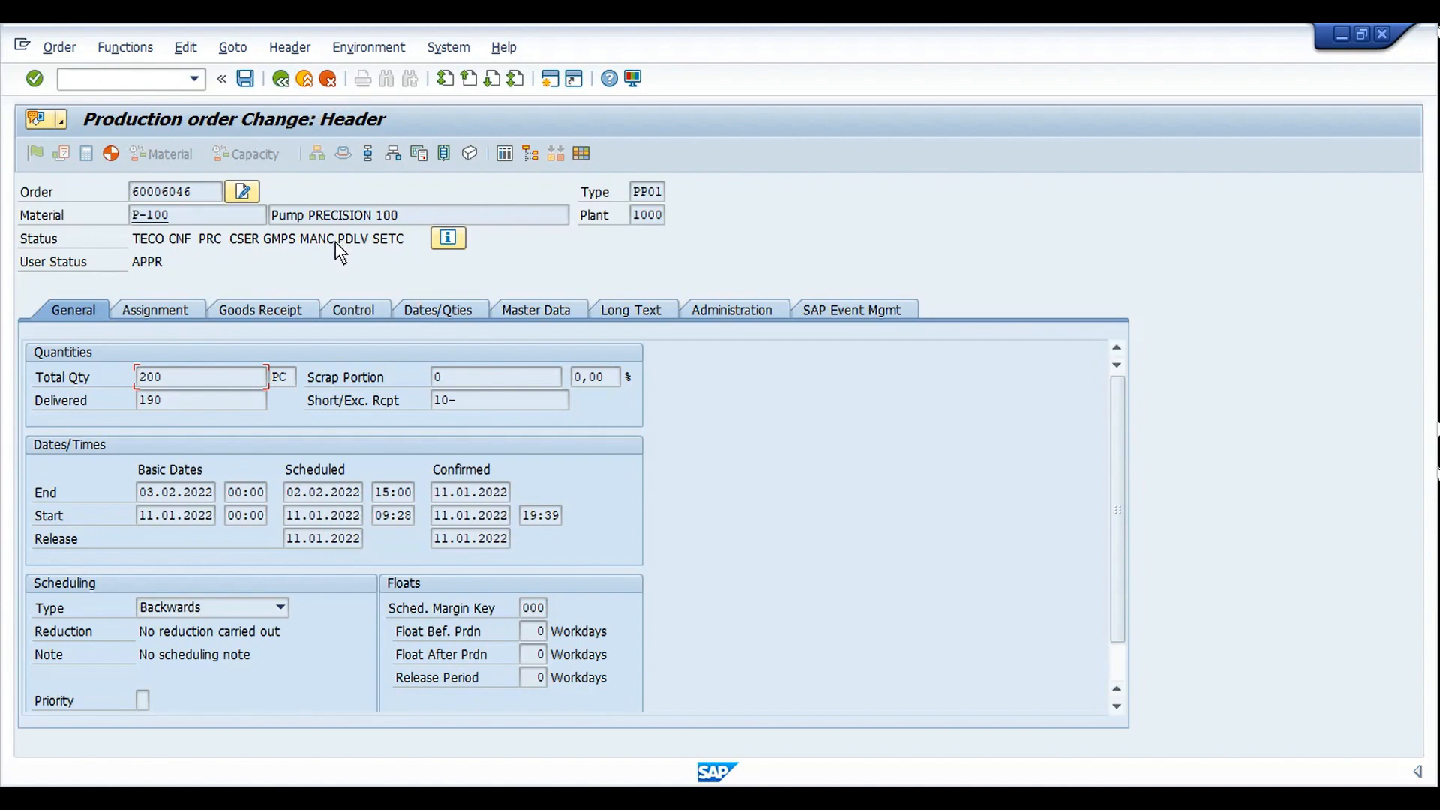
click(142, 51)
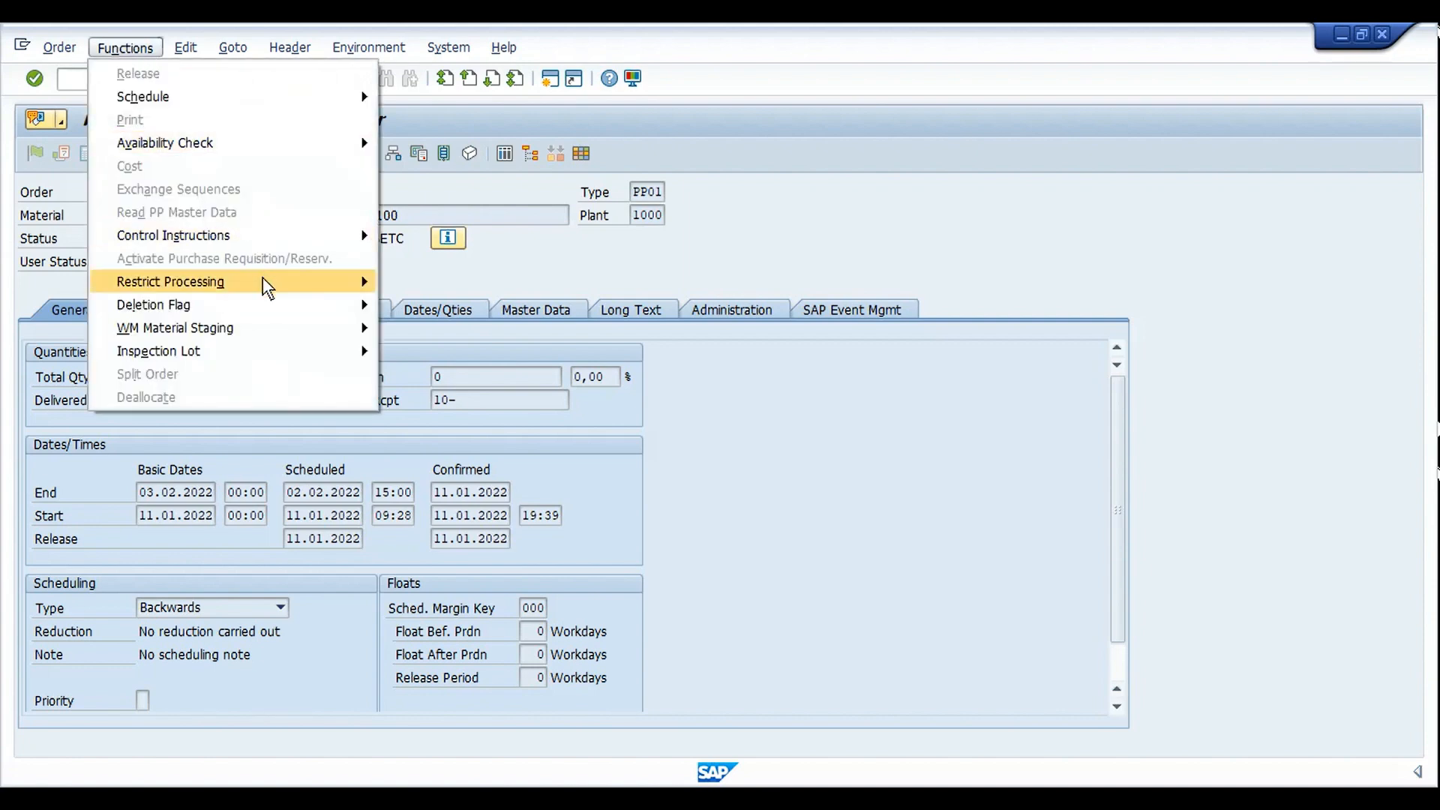
mouse_move(266, 286)
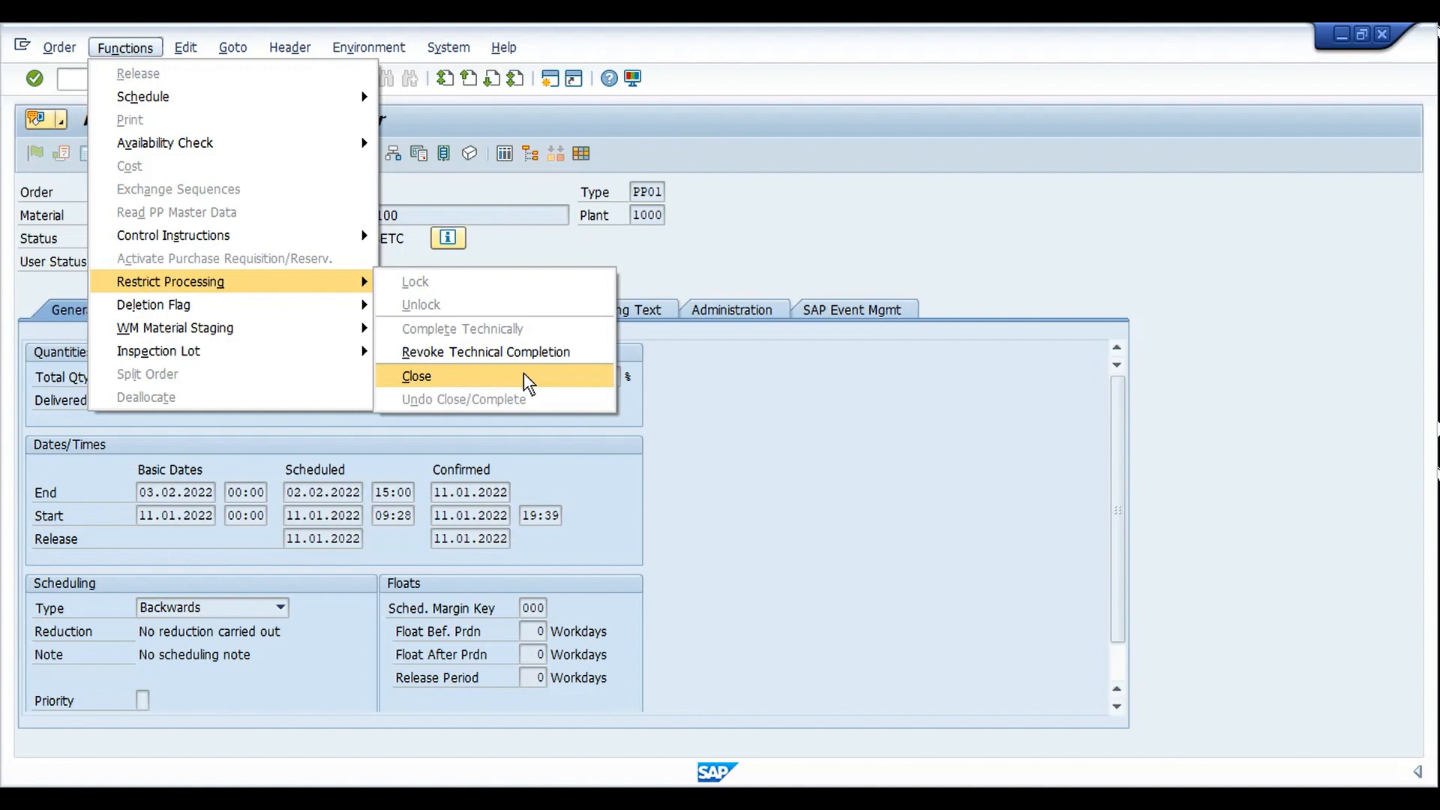
click(751, 426)
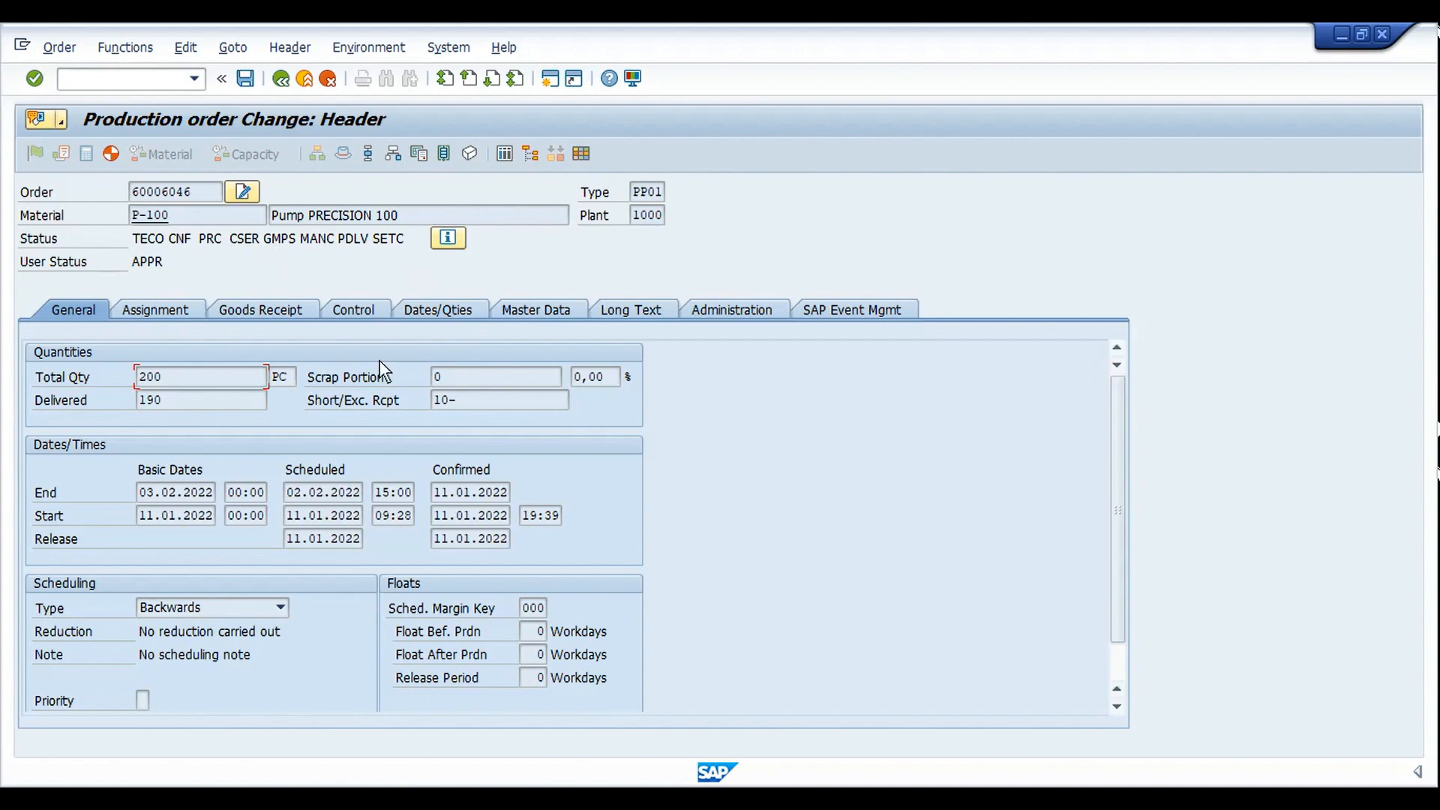
Leave the production order and open the Mass Processing Production Orders transaction
key(ctrl+slash)
text(/nco03)
key(Return)
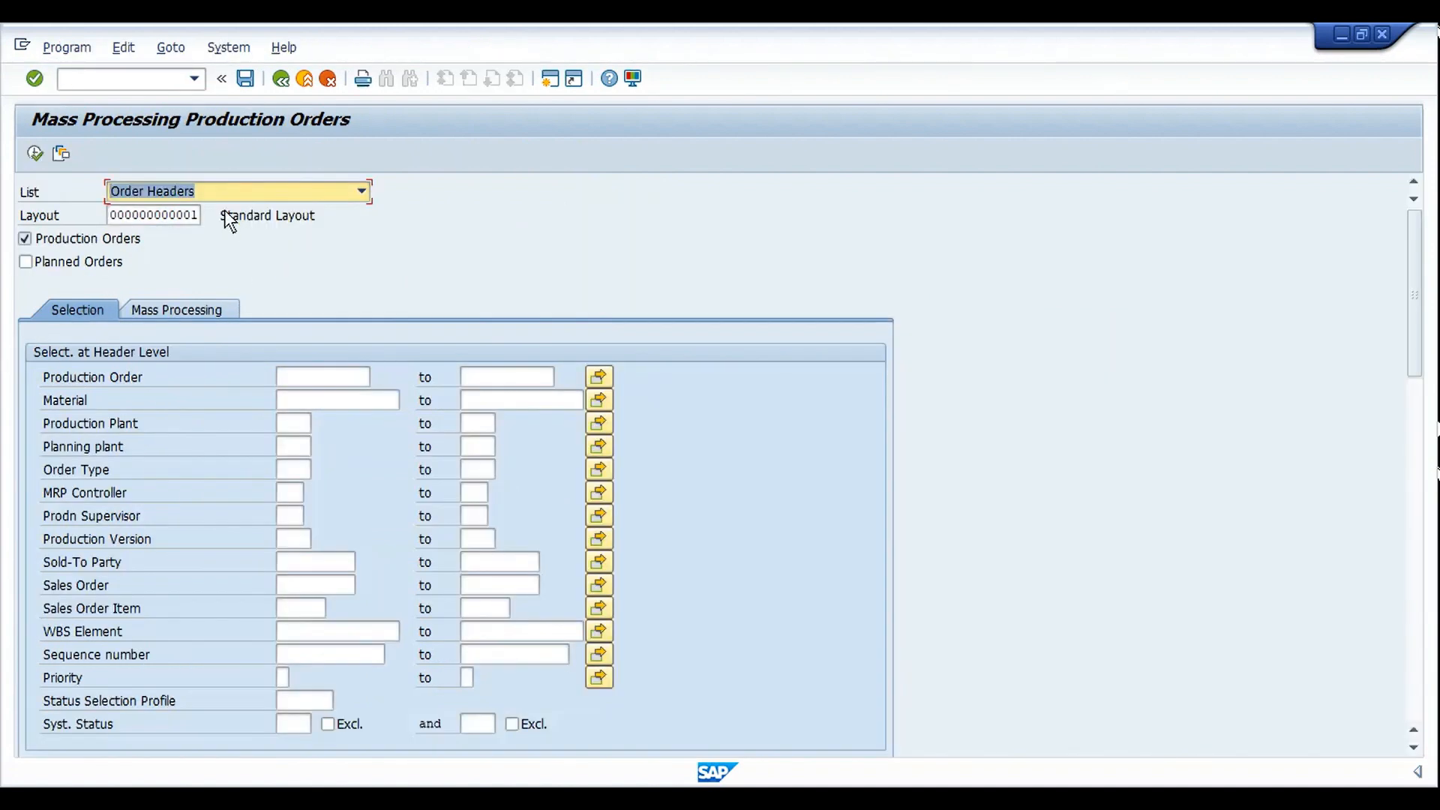
Set the mass processing function for production orders to Technically Complete
click(211, 304)
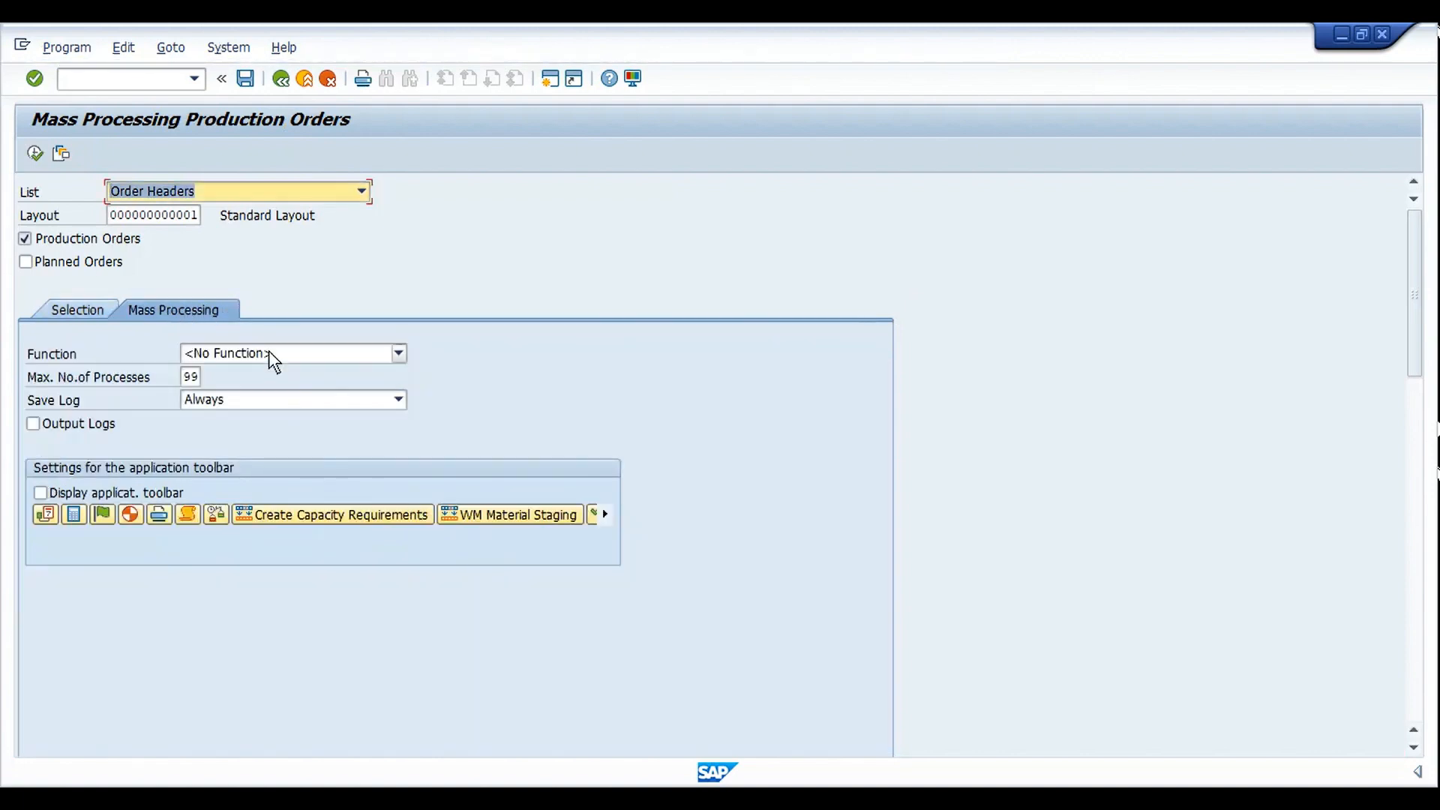
click(273, 354)
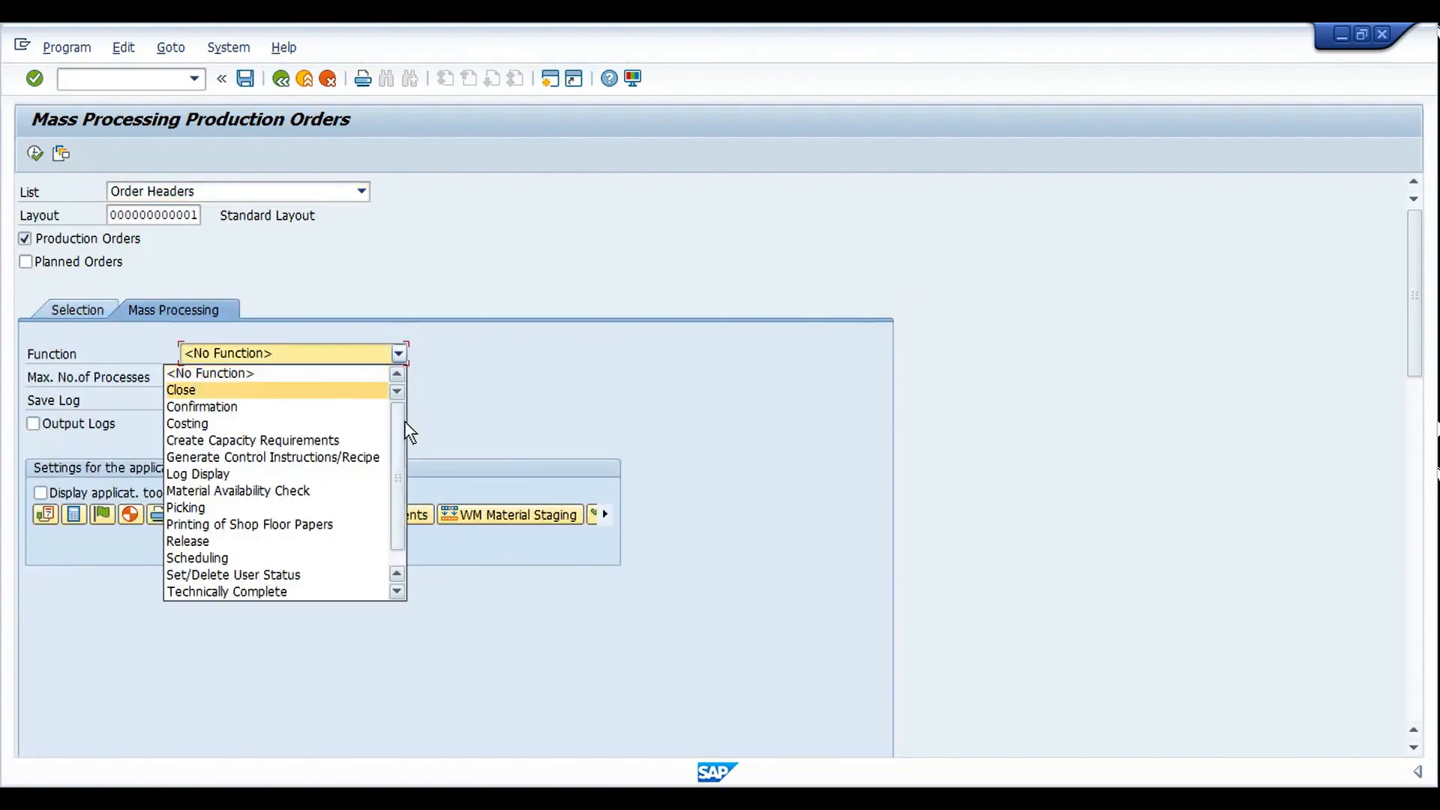
scroll(402, 487, down, 1)
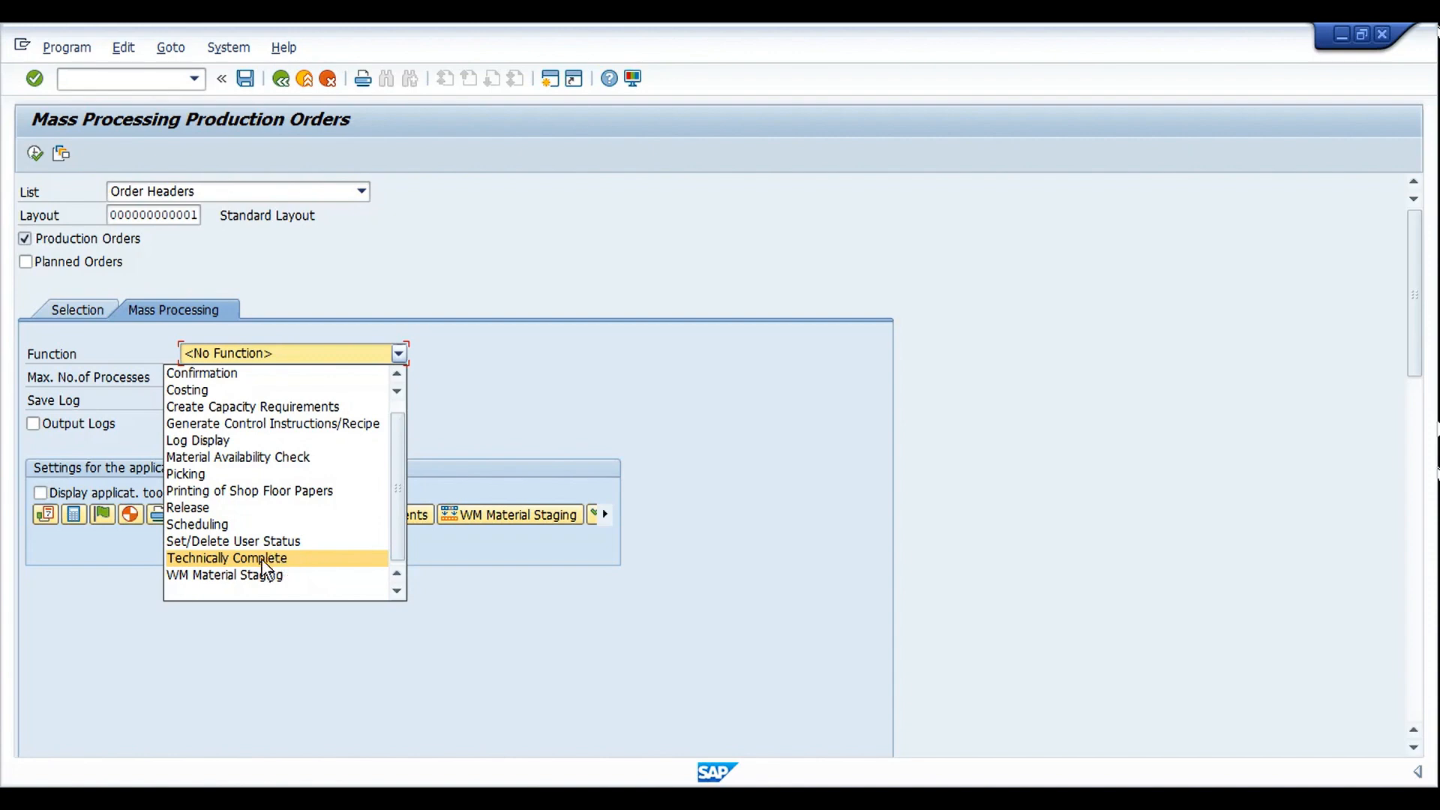
click(287, 561)
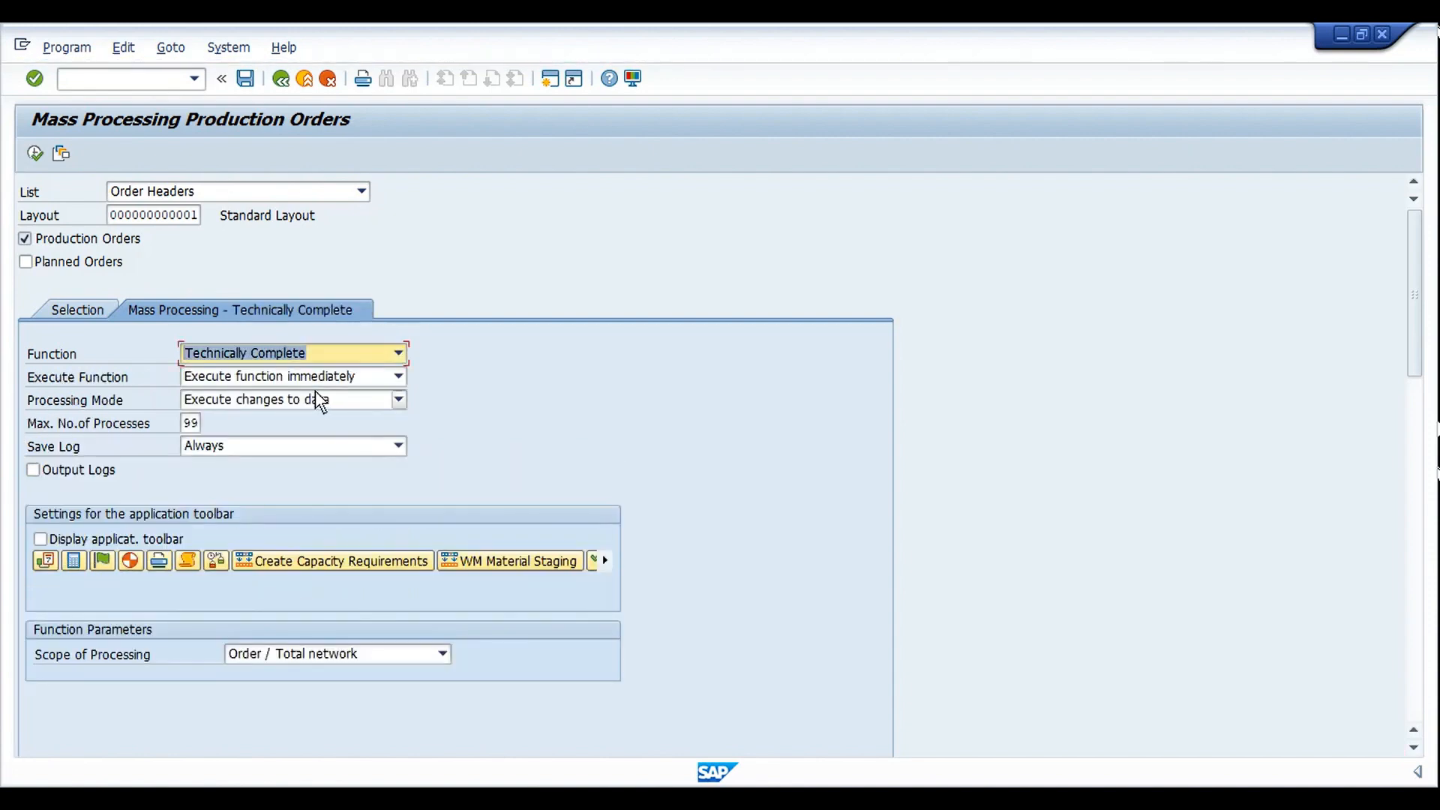
Check the header-level selection criteria and set the mass processing function to Close
click(94, 311)
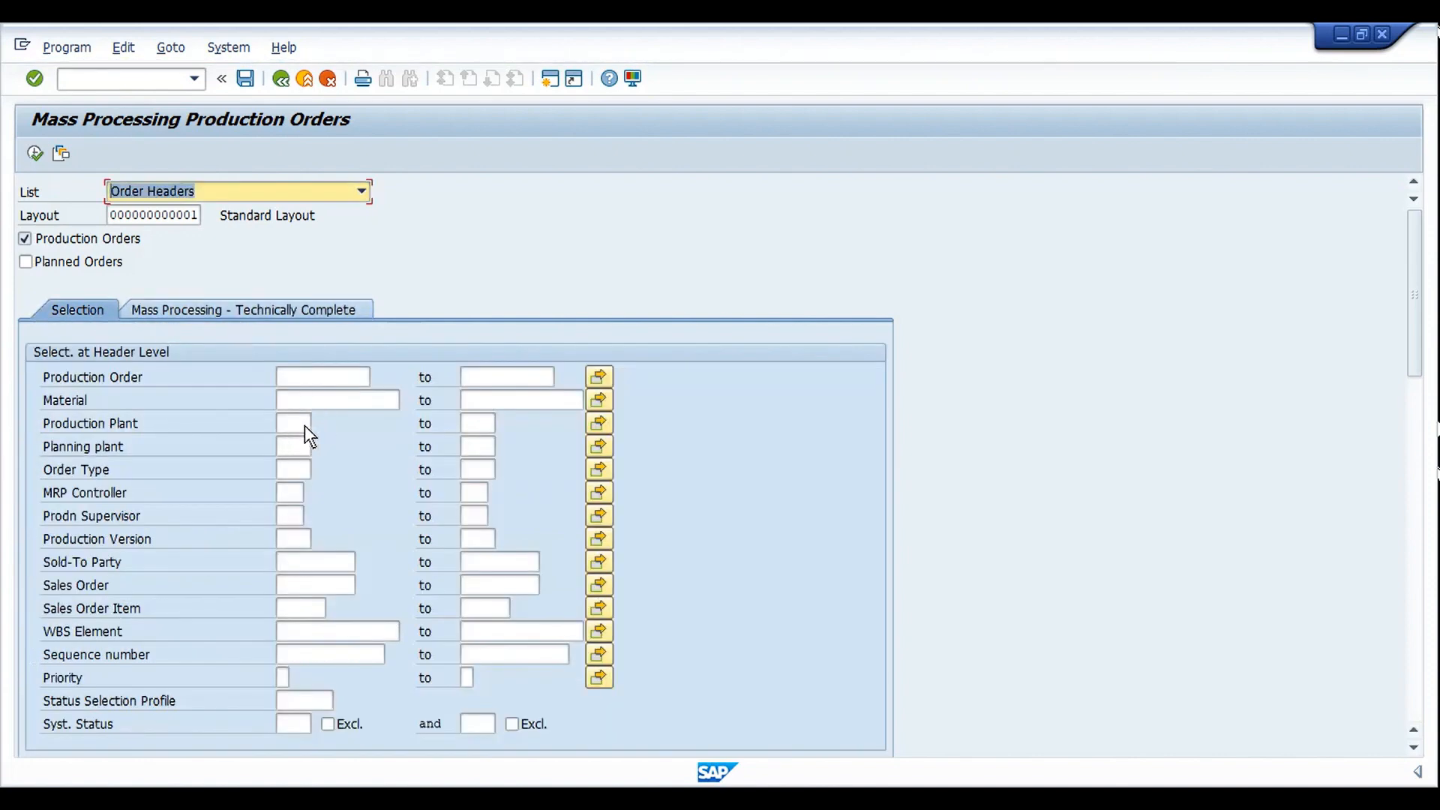
click(287, 312)
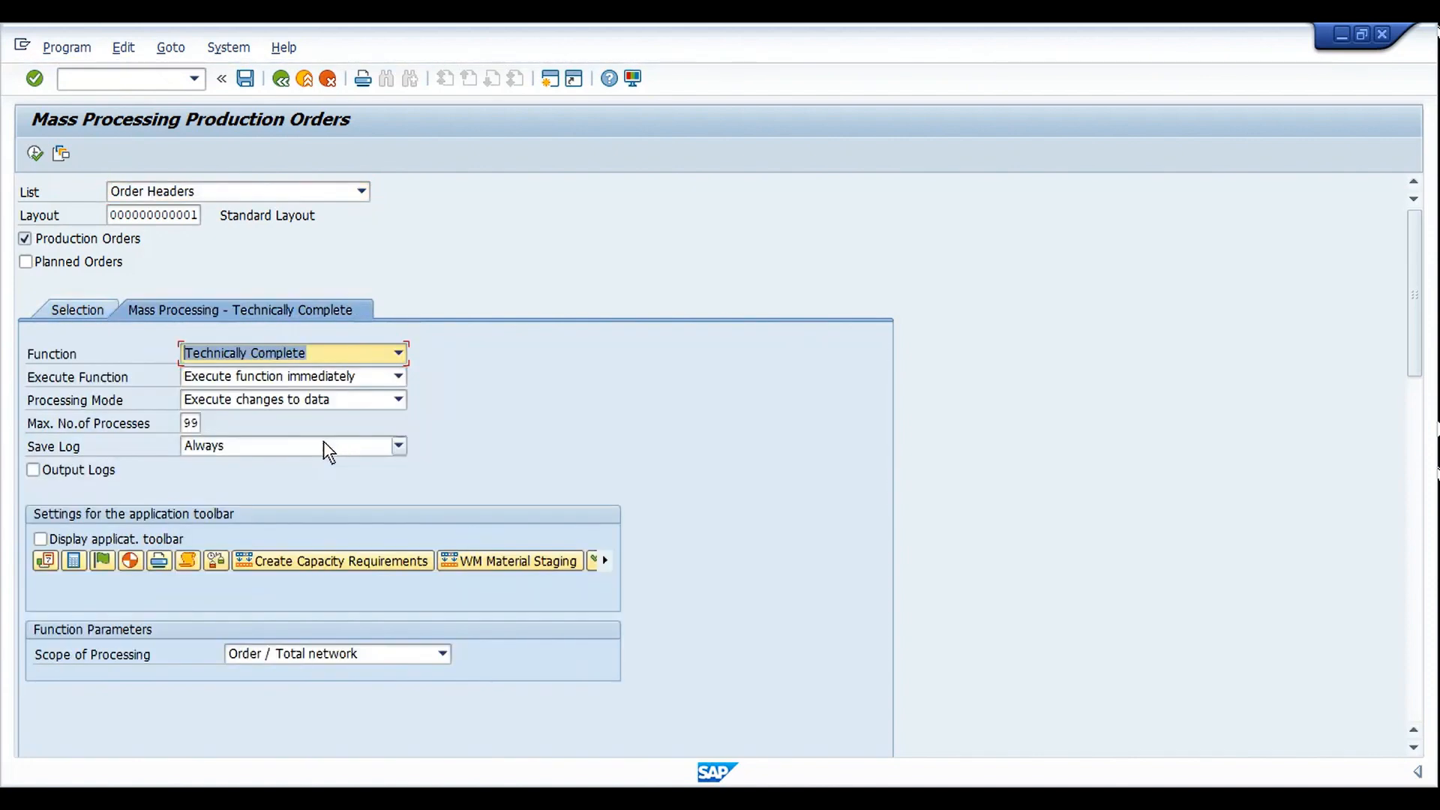
click(312, 357)
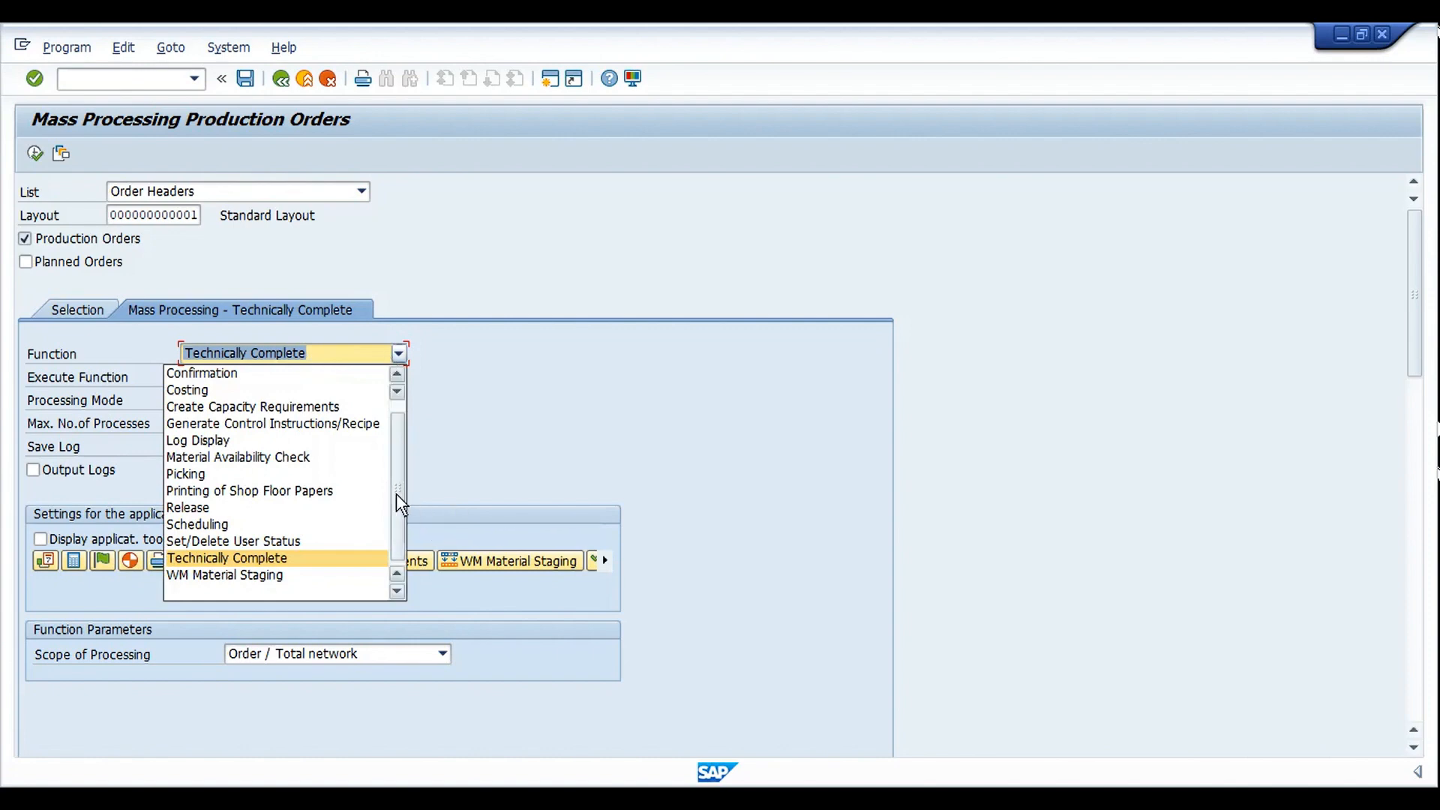
scroll(394, 494, up, 2)
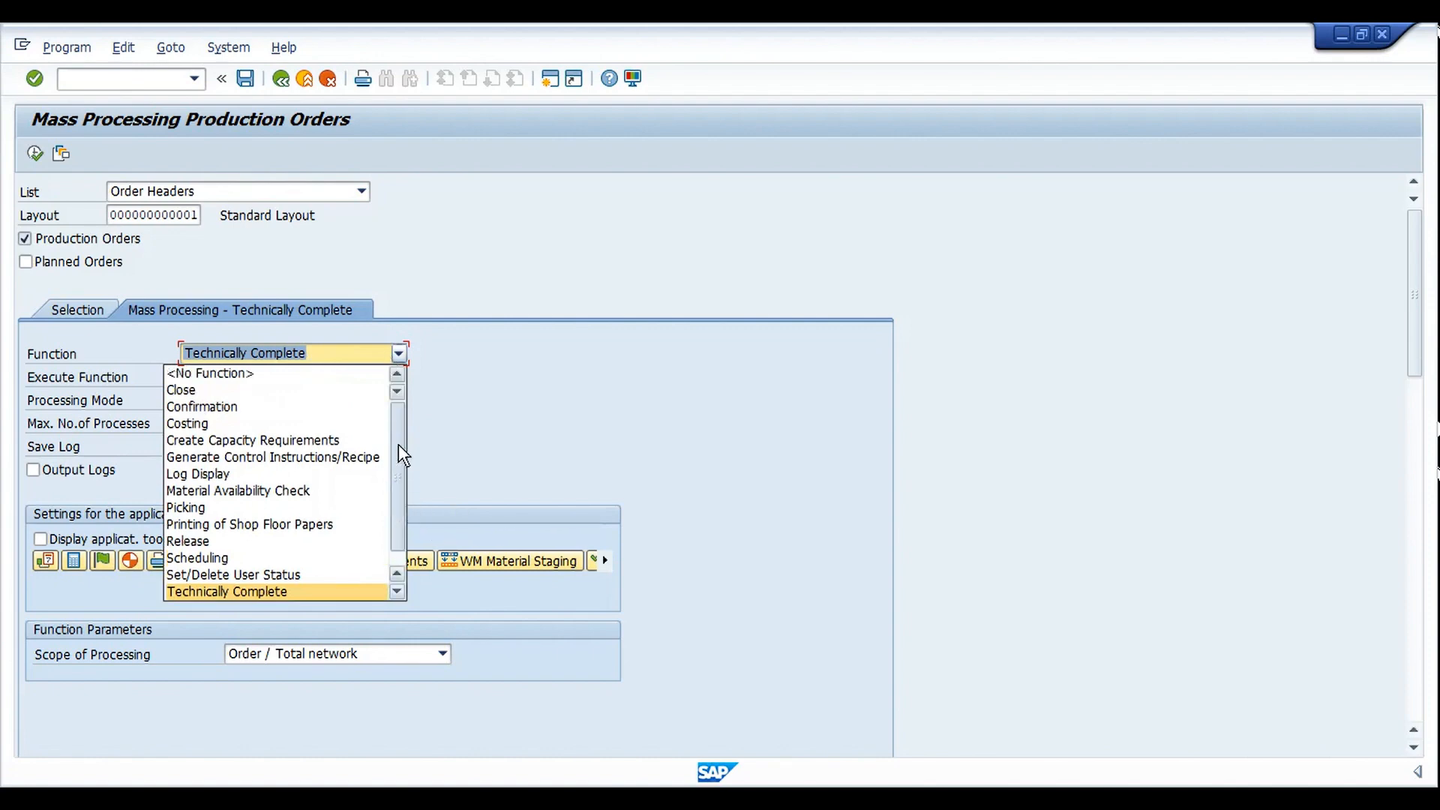
click(321, 391)
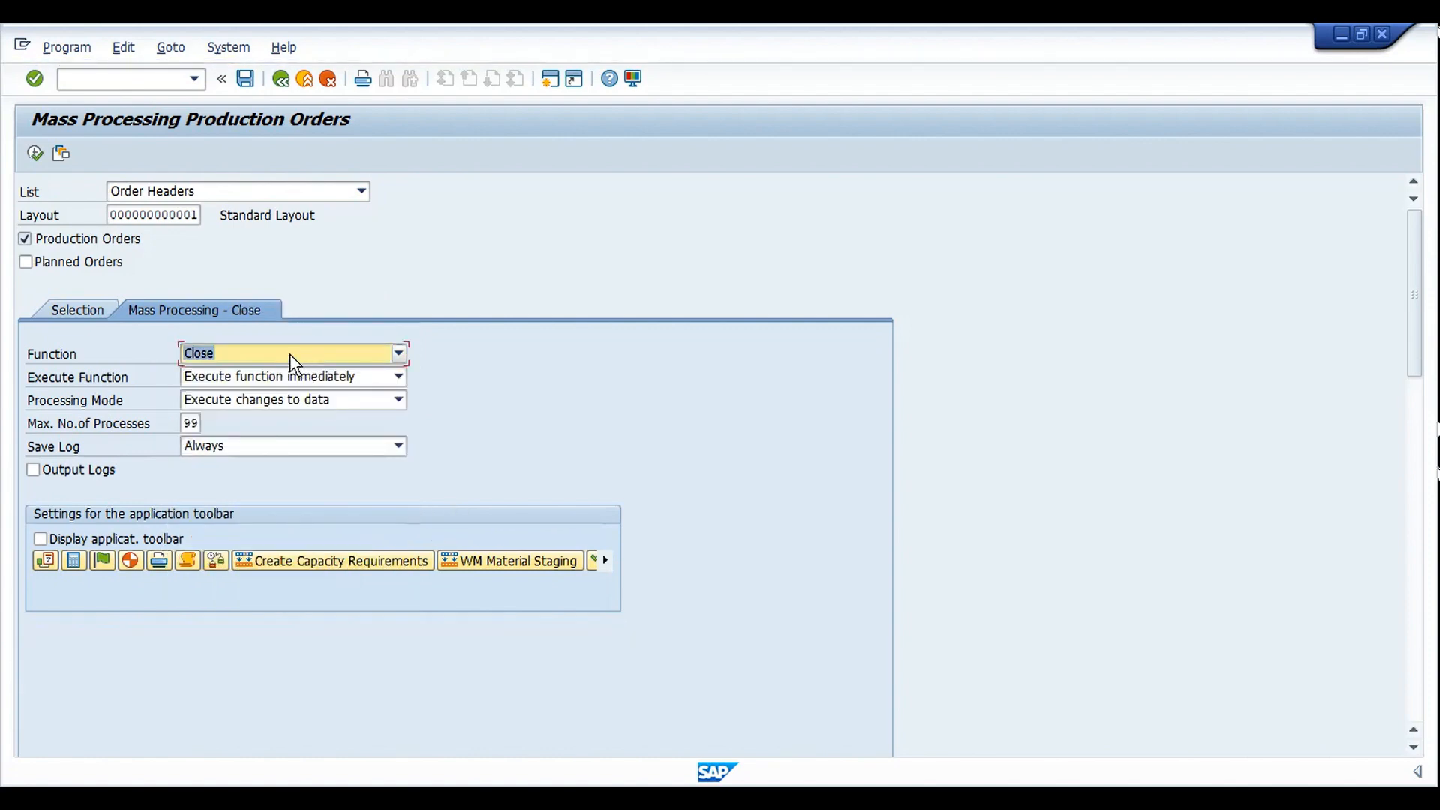